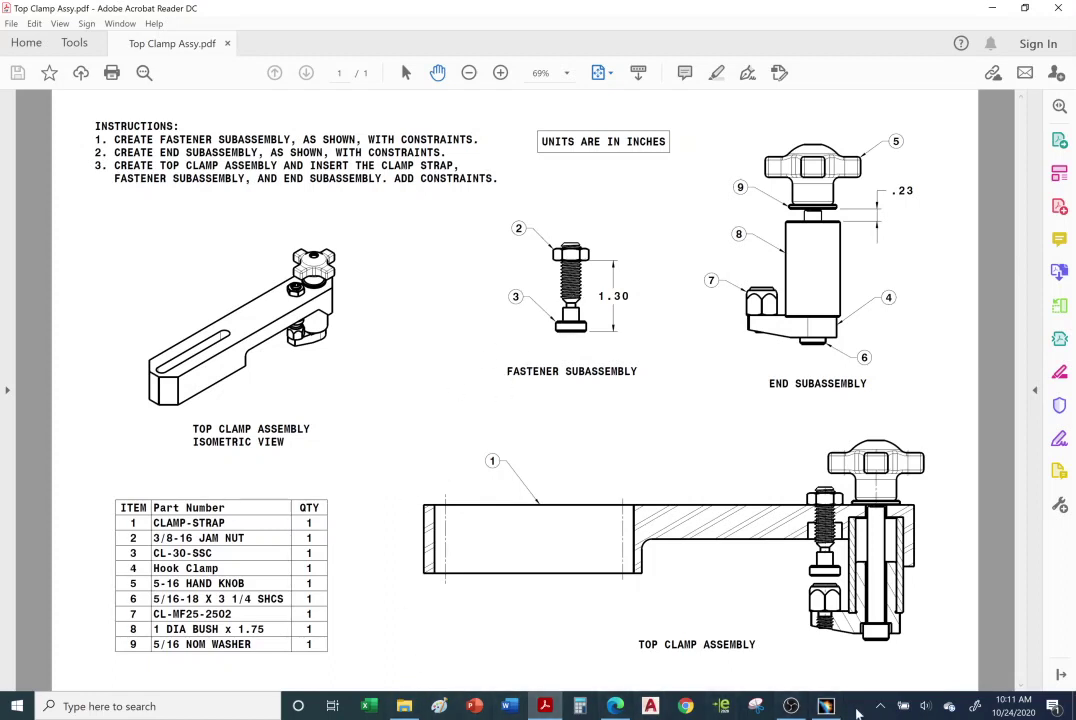
- Switch to CATIA and insert the existing components 3-8_JAM_NUT and CL-30-SSC into the Fastener Assy subassembly
{"action": "left_click", "coordinate": [825, 706]}
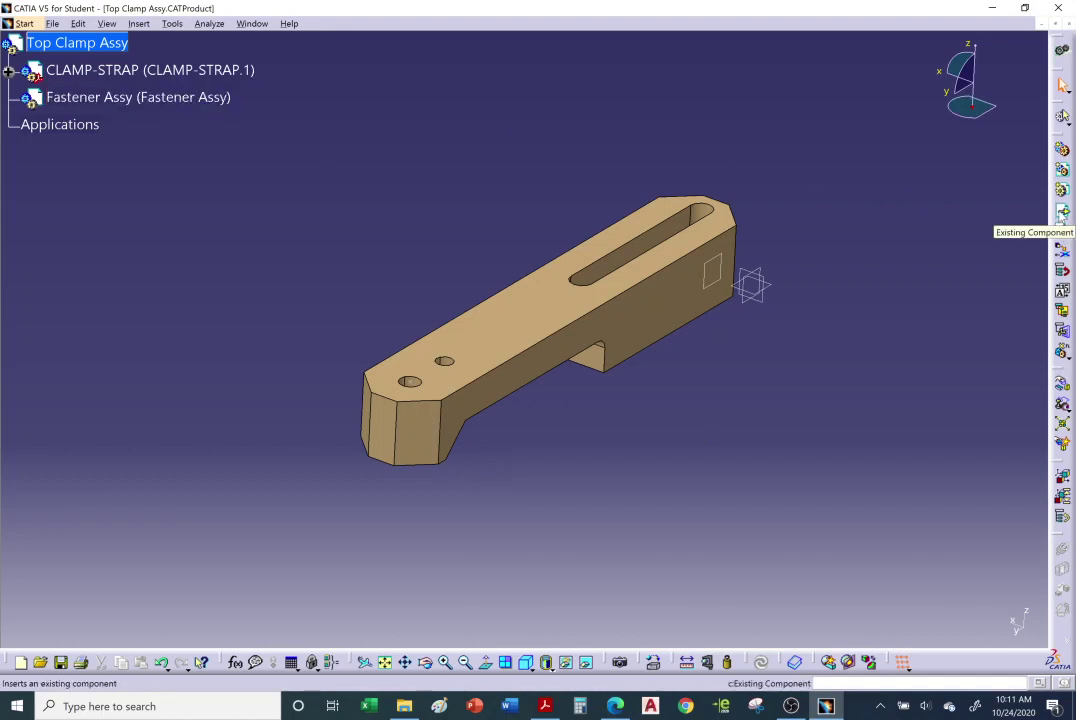
{"action": "left_click", "coordinate": [1063, 212]}
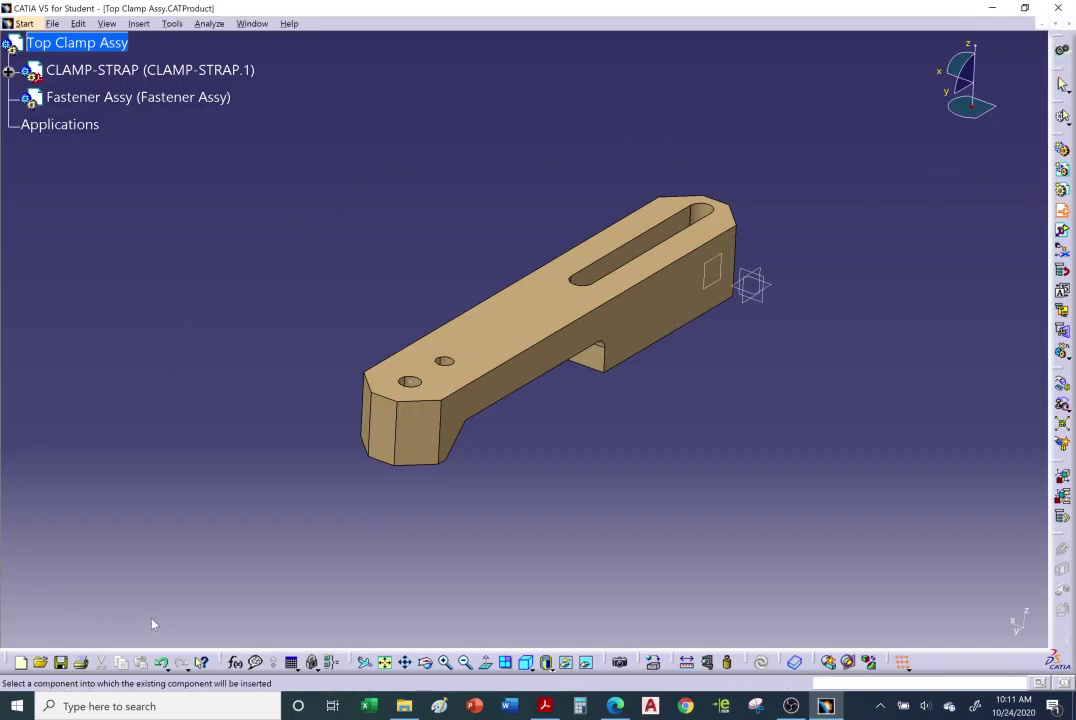
{"action": "left_click", "coordinate": [100, 42]}
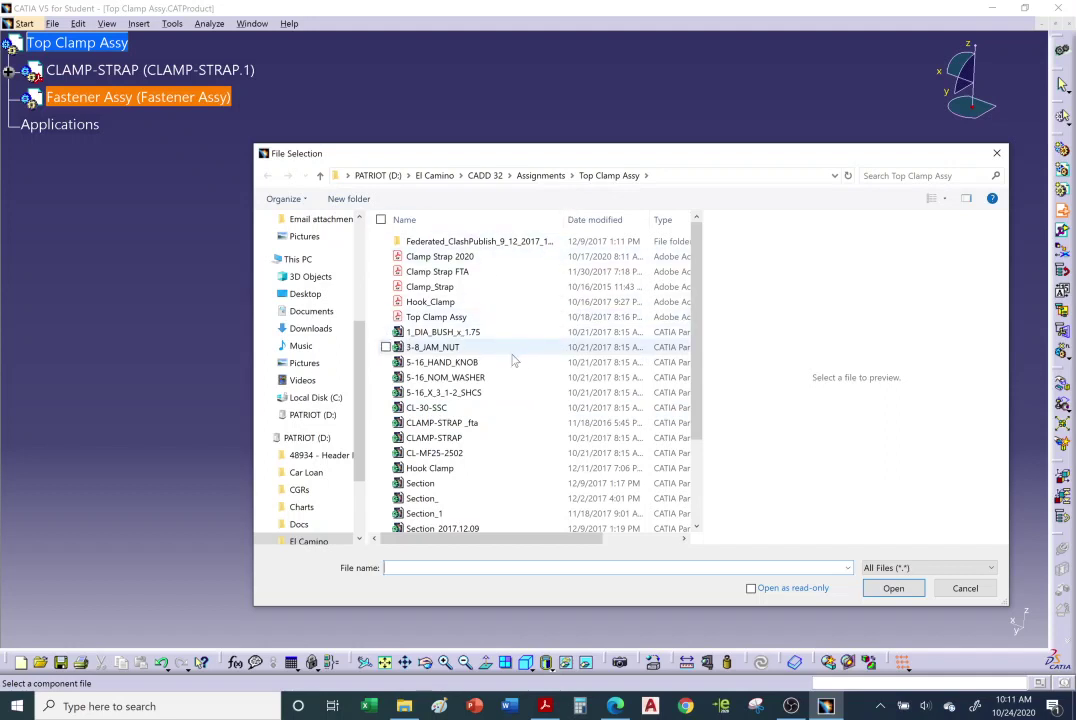
{"action": "left_click", "coordinate": [438, 347]}
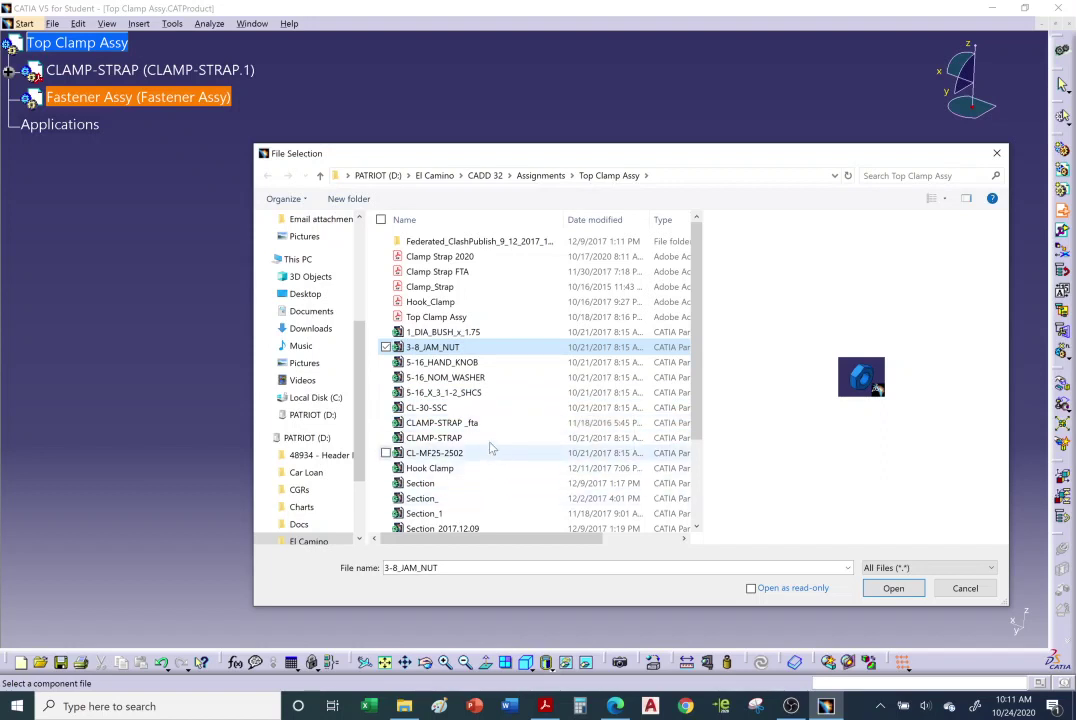
{"action": "left_click", "coordinate": [470, 408], "text": "ctrl"}
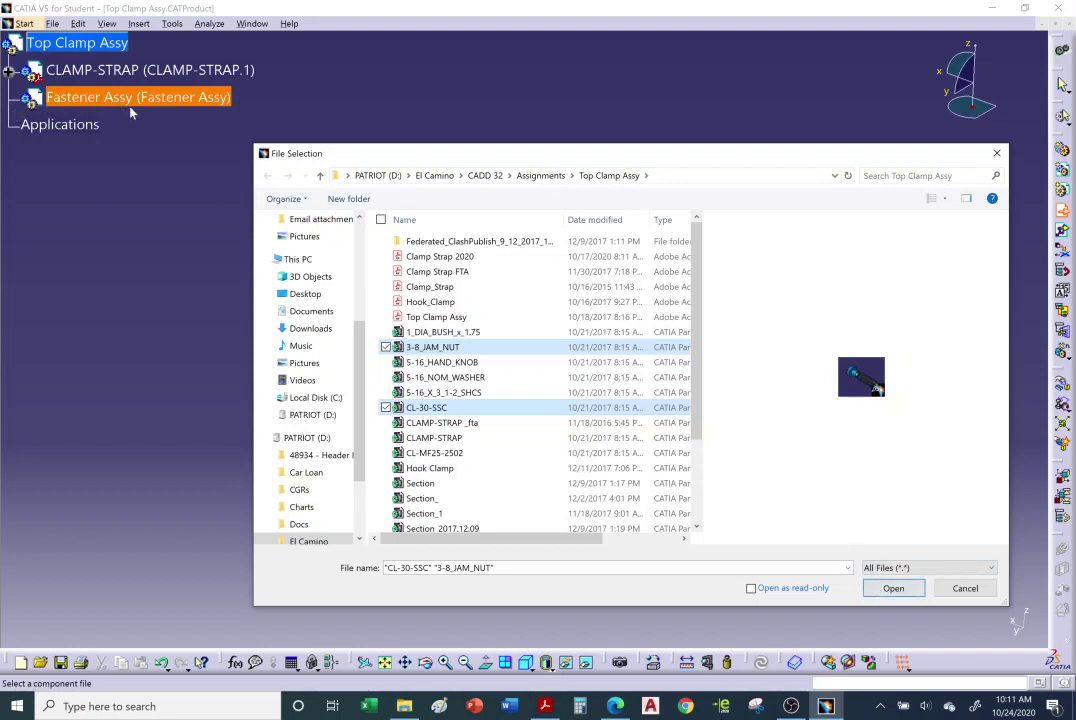
{"action": "left_click", "coordinate": [893, 588]}
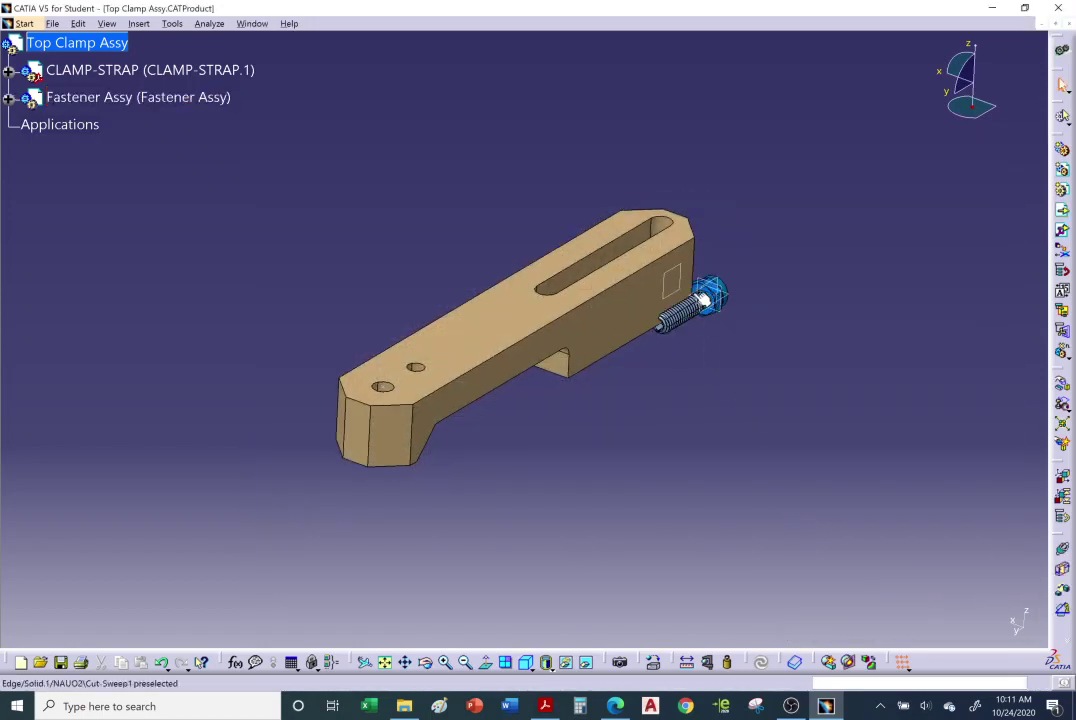
- Expand Fastener Assy in the specification tree and highlight the jam nut and the CL-30-SSC screw in turn
{"action": "middle_click_drag", "start_coordinate": [705, 300], "coordinate": [680, 307]}
{"action": "middle_click_drag", "start_coordinate": [540, 283], "coordinate": [400, 250]}
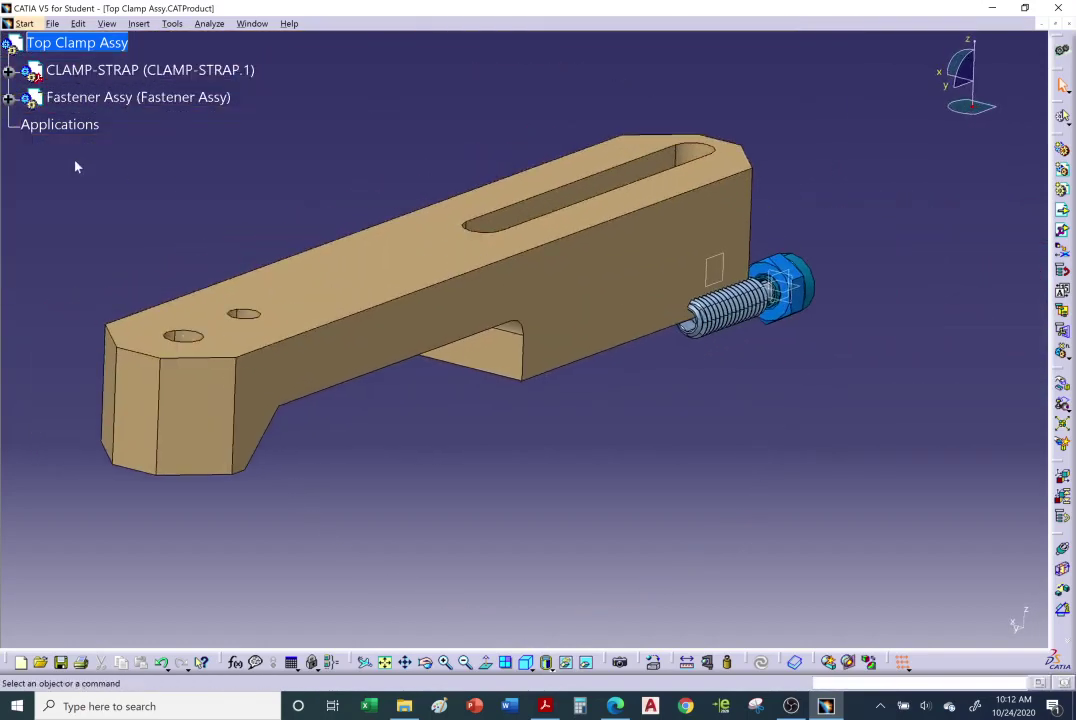
{"action": "left_click", "coordinate": [9, 97]}
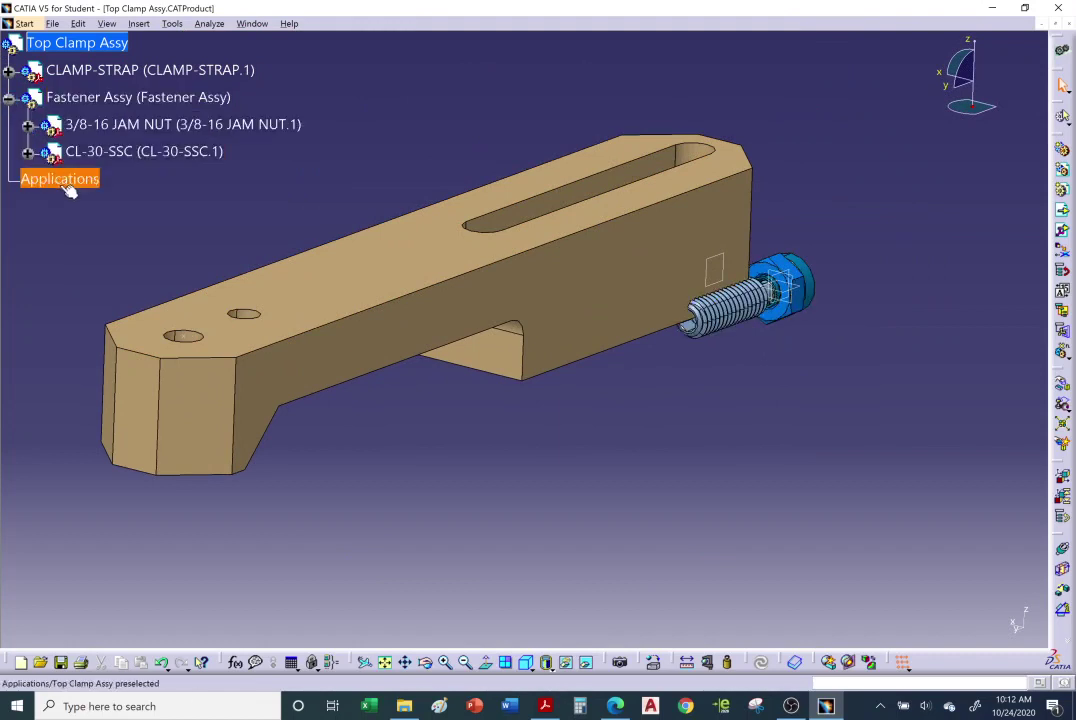
{"action": "left_click", "coordinate": [146, 98]}
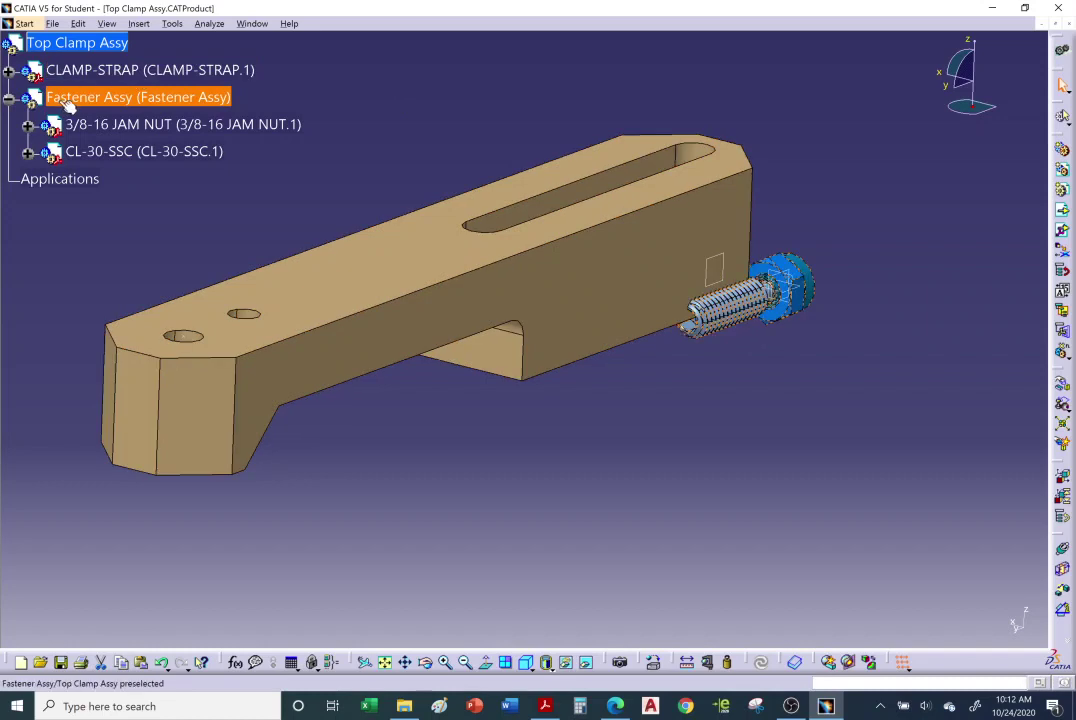
{"action": "left_click", "coordinate": [210, 124]}
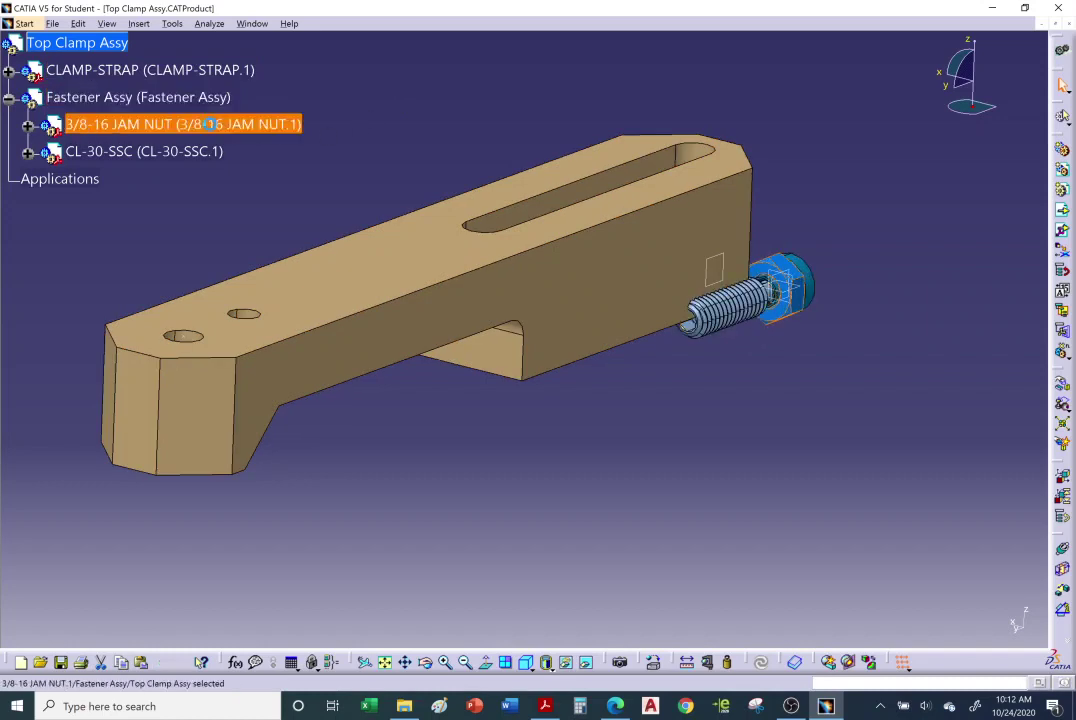
{"action": "left_click", "coordinate": [178, 151]}
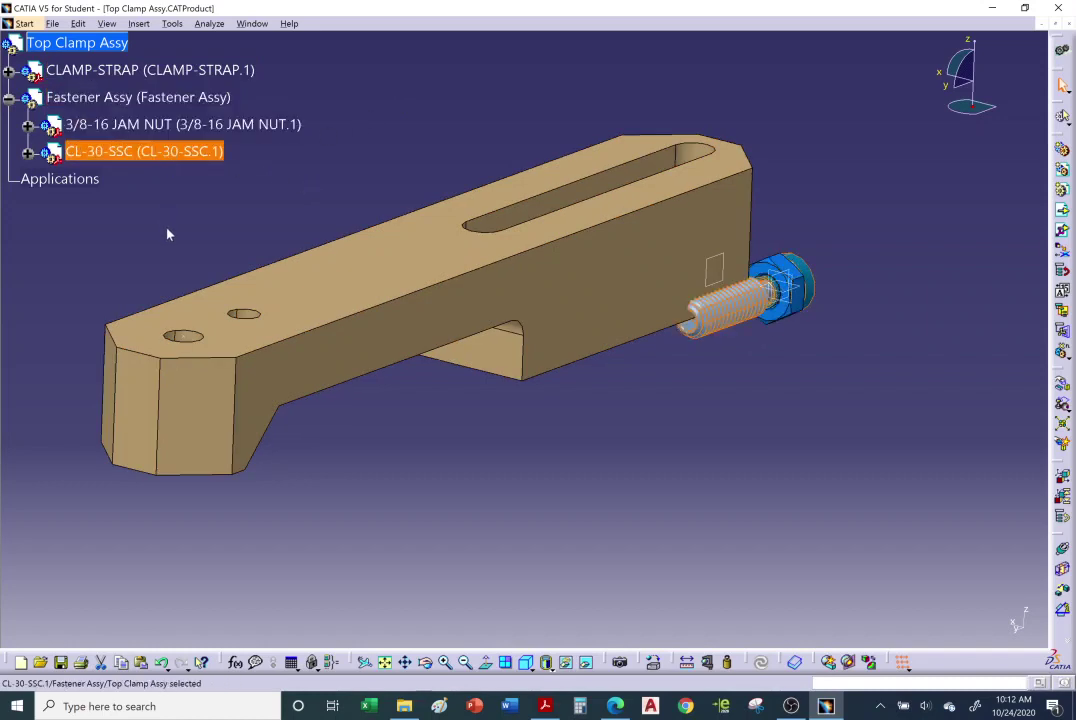
- Examine the threads of the CL-30-SSC screw, its fit with the jam nut, and the round holes in the clamp strap
{"action": "middle_click_drag", "start_coordinate": [673, 358], "coordinate": [617, 365]}
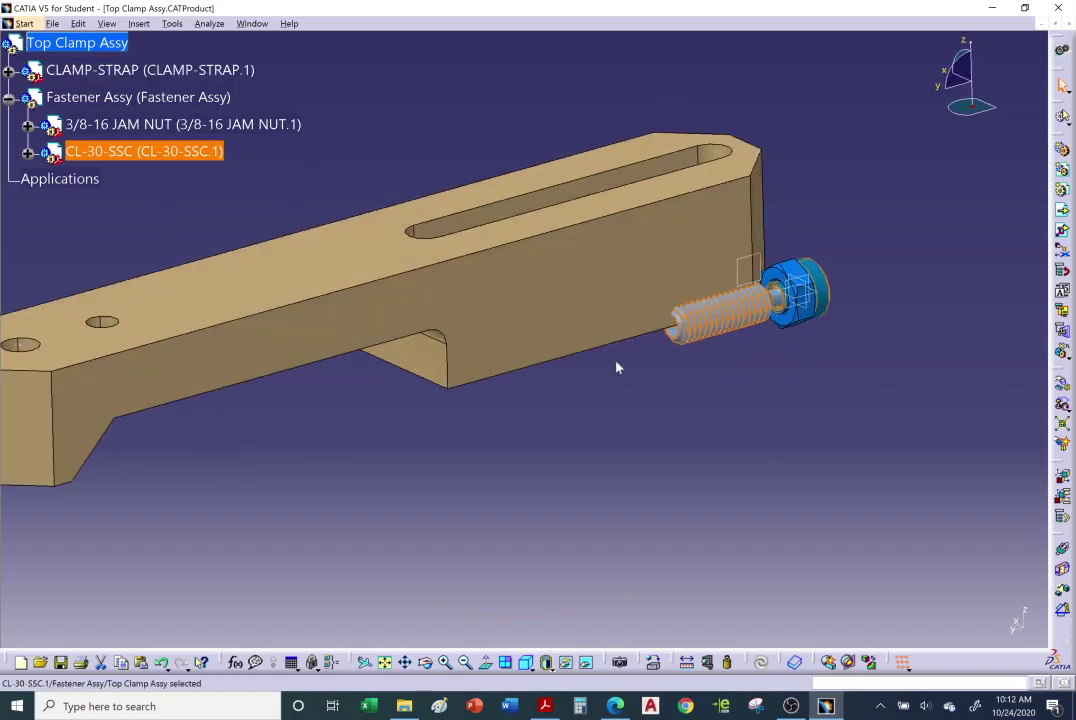
{"action": "middle_click_drag", "start_coordinate": [845, 300], "coordinate": [670, 324]}
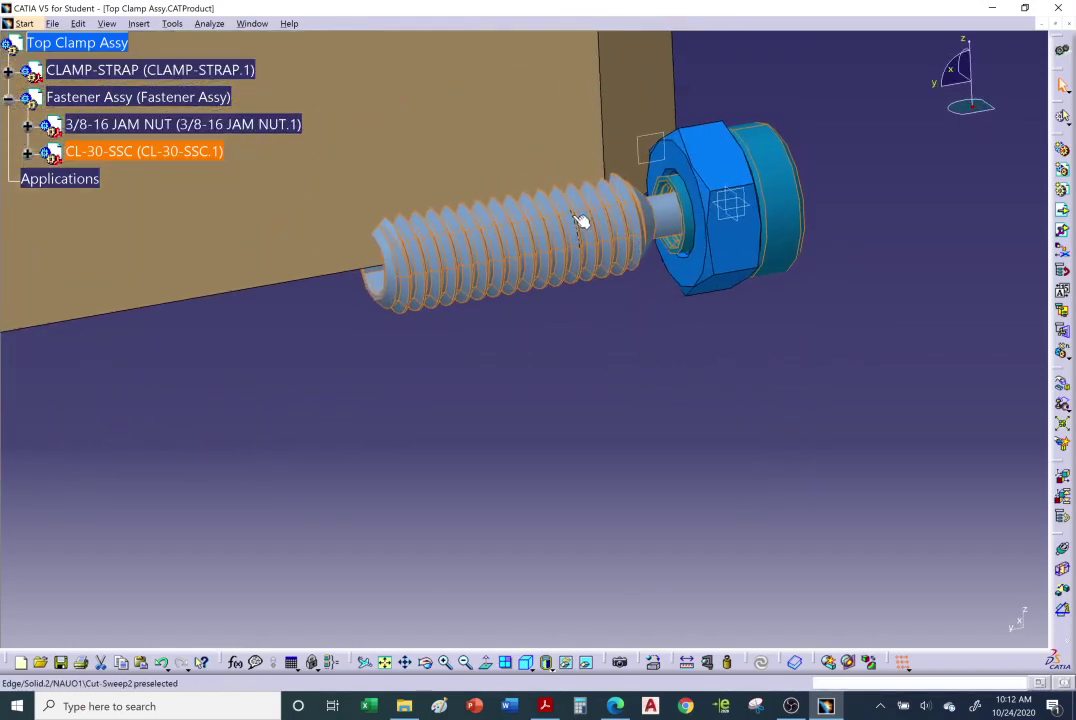
{"action": "middle_click_drag", "start_coordinate": [525, 232], "coordinate": [580, 270]}
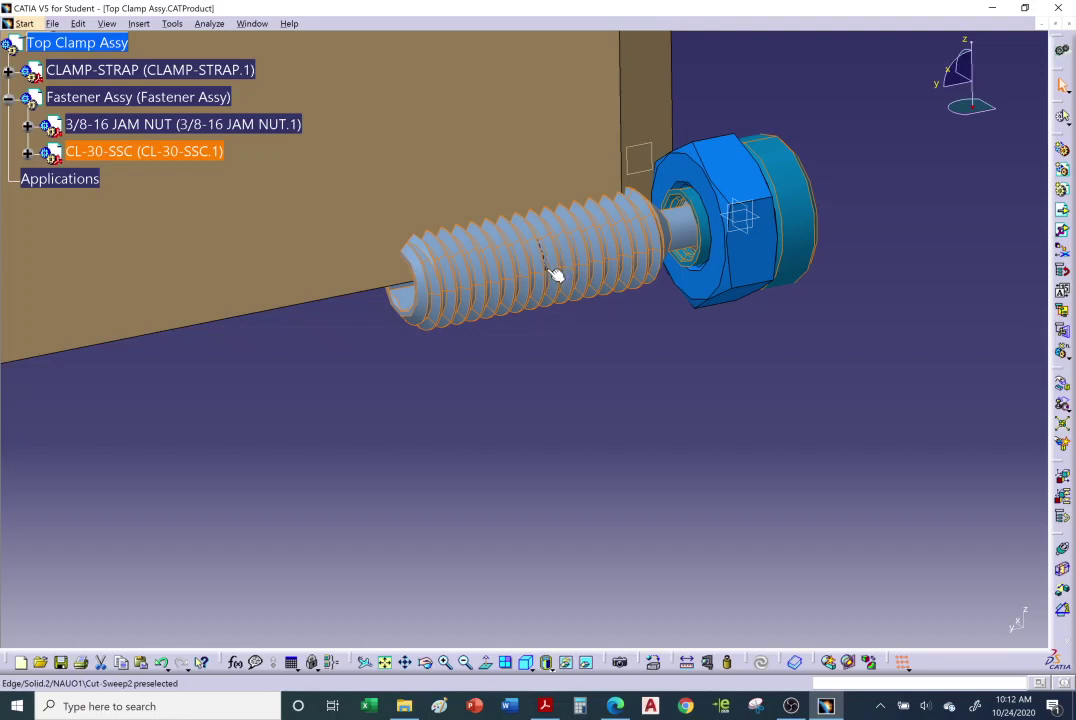
{"action": "middle_click_drag", "start_coordinate": [543, 324], "coordinate": [555, 348]}
{"action": "left_click", "coordinate": [557, 337]}
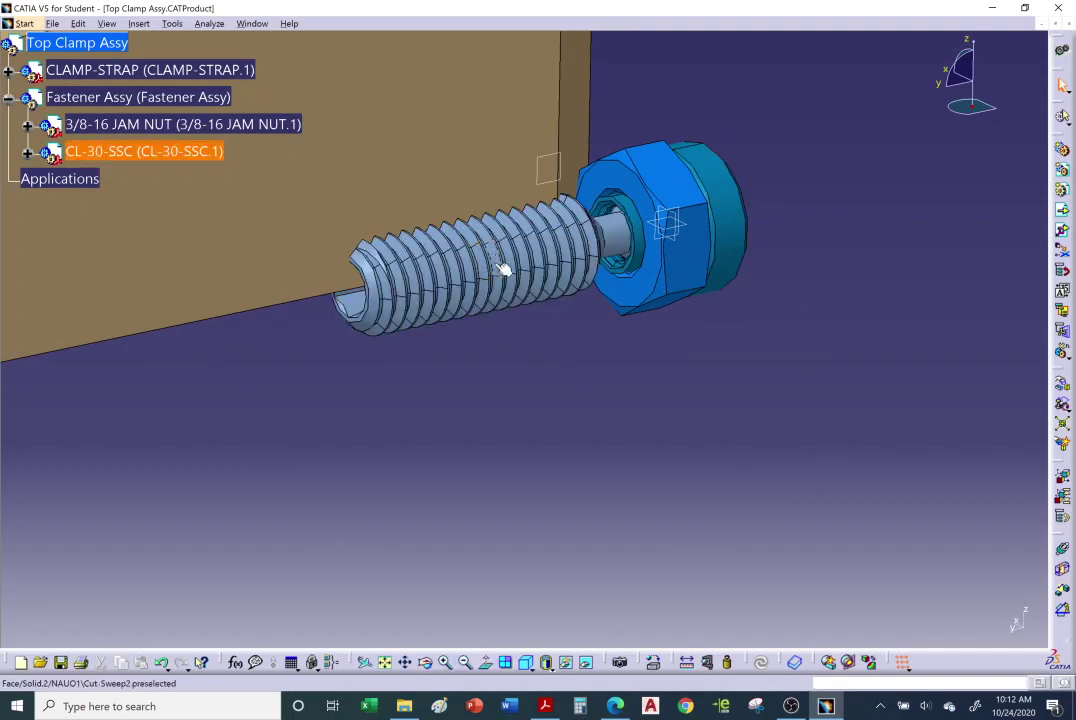
{"action": "middle_click_drag", "start_coordinate": [497, 255], "coordinate": [535, 286]}
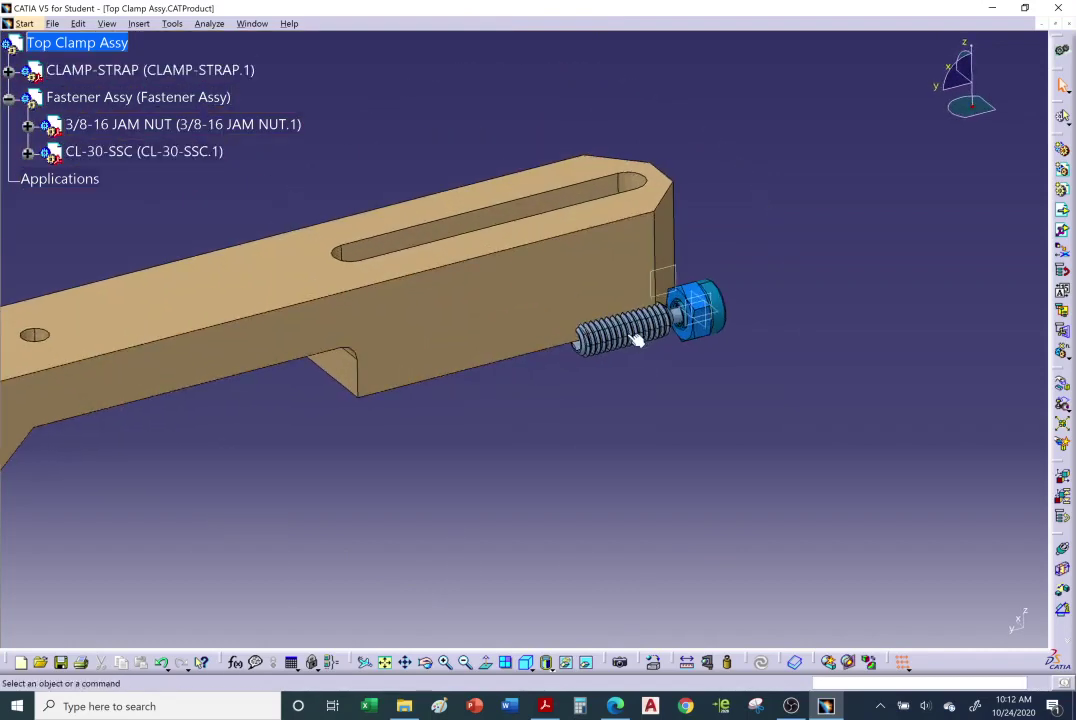
{"action": "left_click", "coordinate": [458, 355]}
{"action": "middle_click_drag", "start_coordinate": [458, 355], "coordinate": [576, 363]}
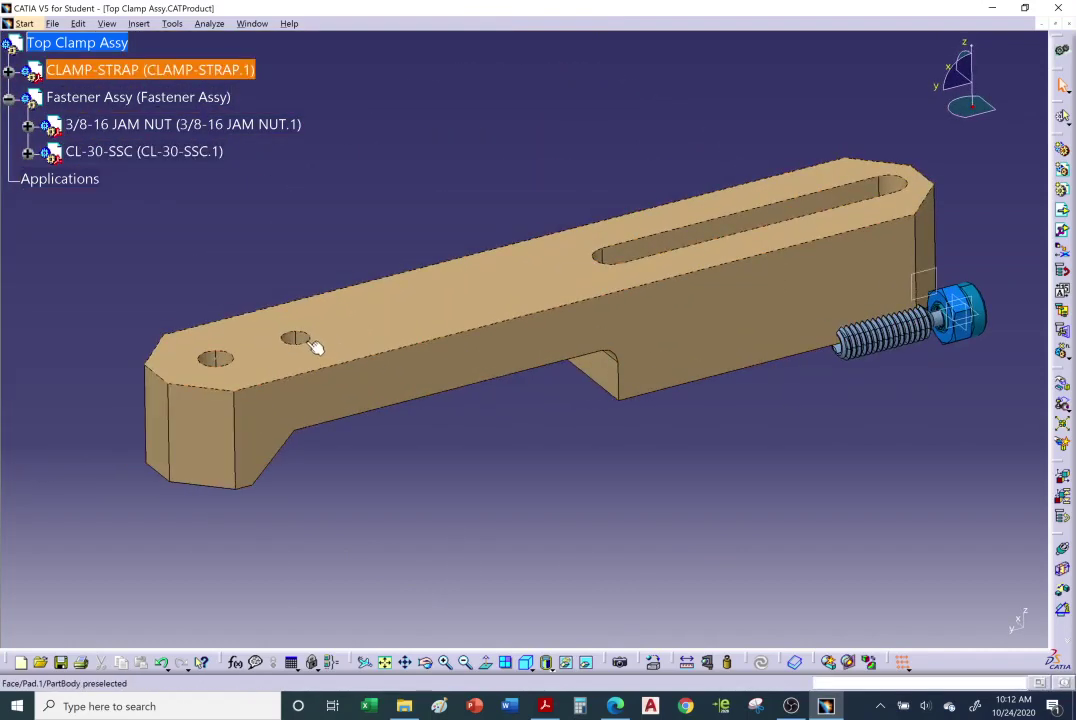
{"action": "middle_click_drag", "start_coordinate": [314, 341], "coordinate": [429, 291]}
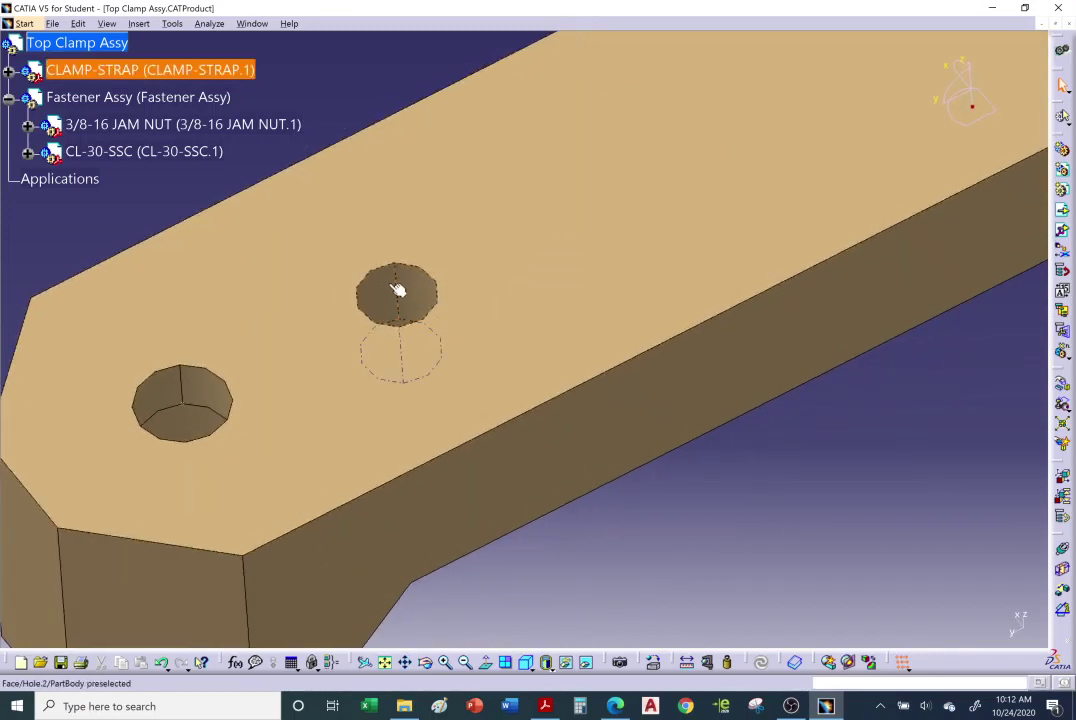
{"action": "middle_click_drag", "start_coordinate": [413, 305], "coordinate": [720, 365]}
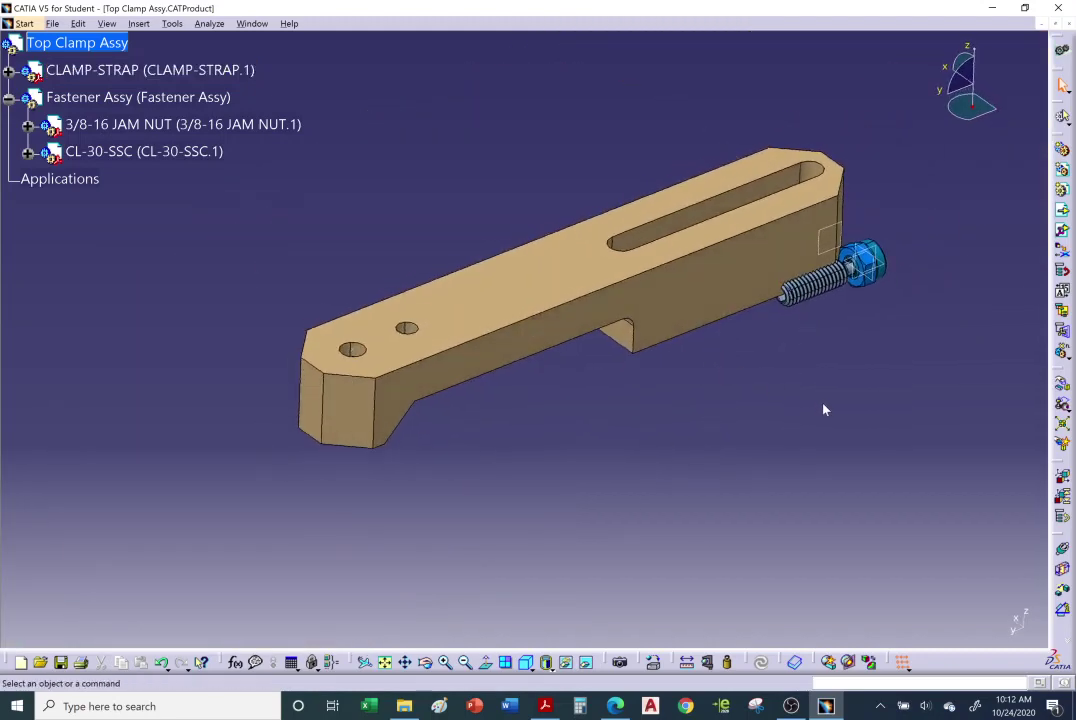
{"action": "middle_click_drag", "start_coordinate": [896, 430], "coordinate": [547, 296]}
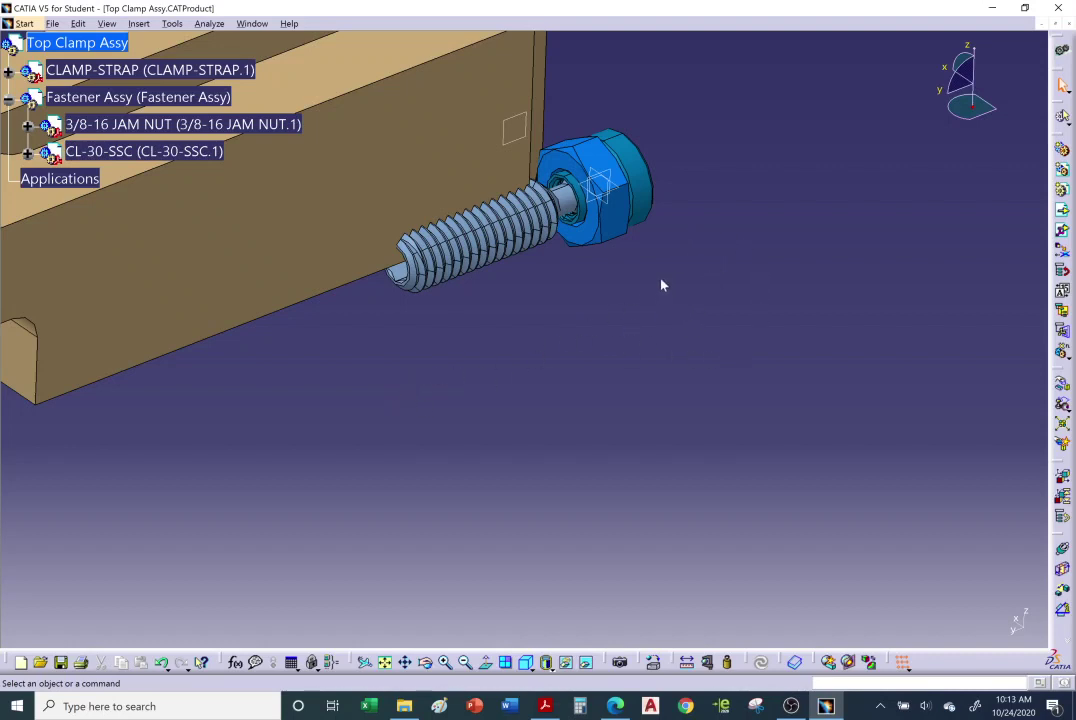
{"action": "middle_click_drag", "start_coordinate": [615, 298], "coordinate": [628, 346]}
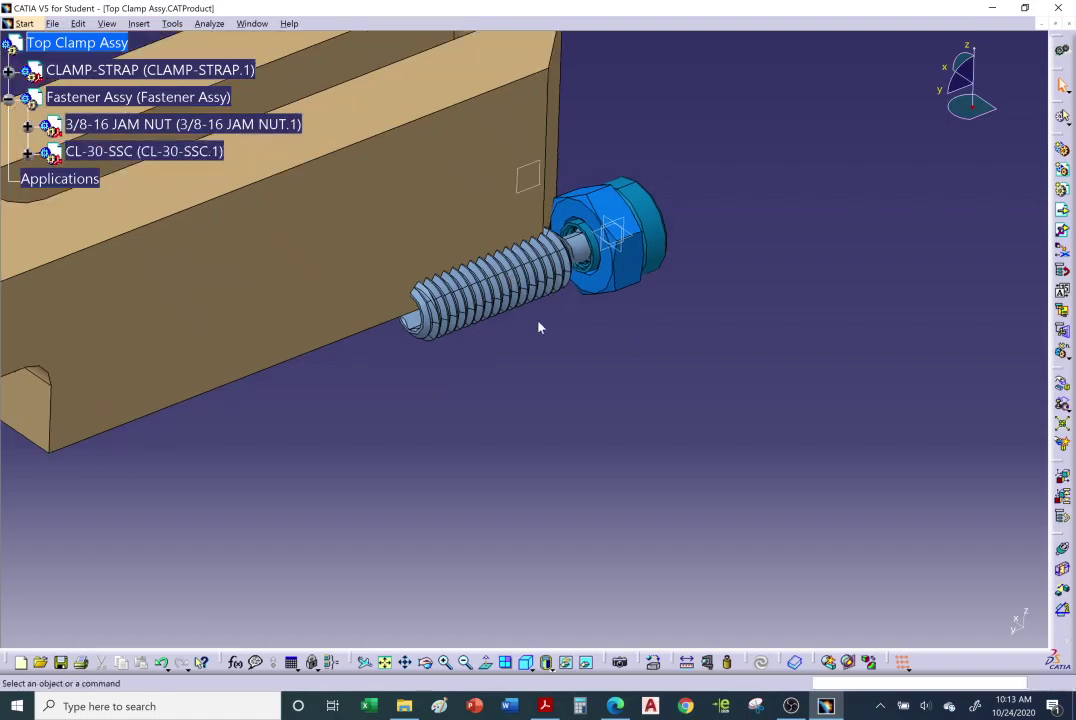
{"action": "middle_click_drag", "start_coordinate": [538, 324], "coordinate": [612, 262]}
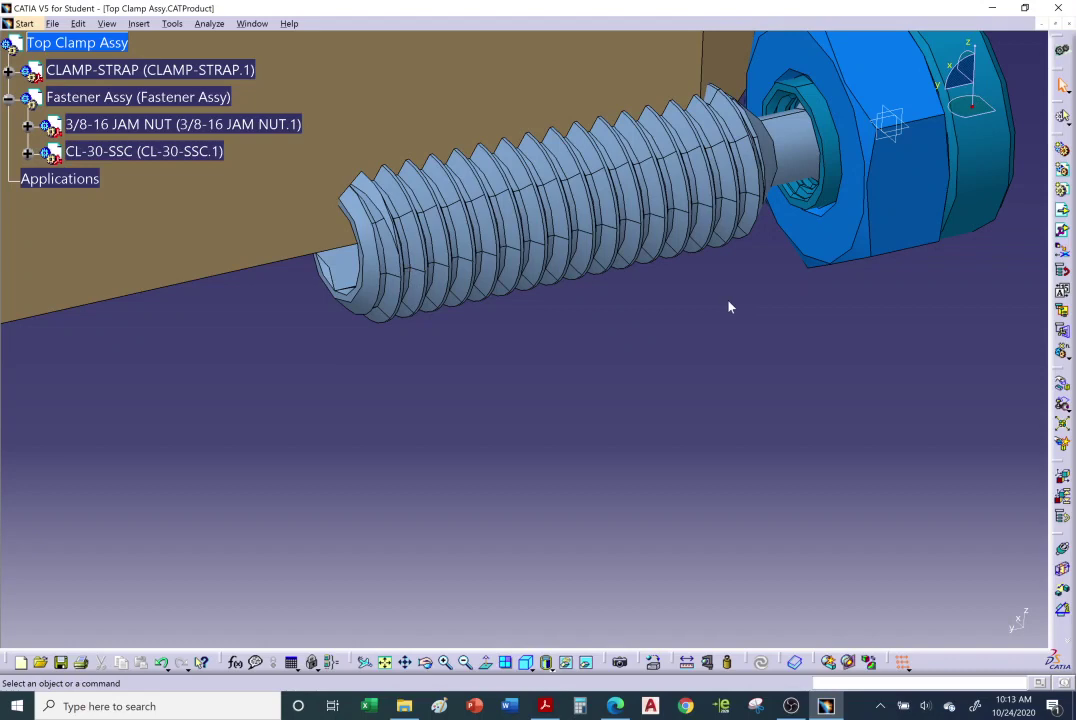
{"action": "middle_click_drag", "start_coordinate": [459, 315], "coordinate": [257, 336]}
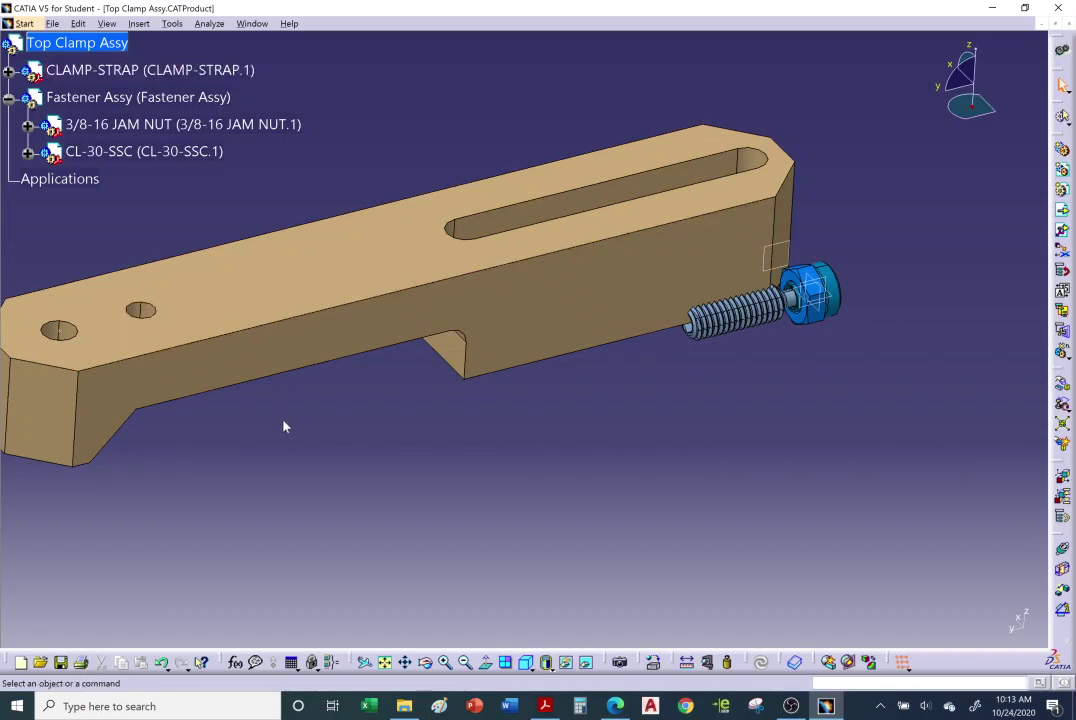
{"action": "middle_click_drag", "start_coordinate": [283, 425], "coordinate": [705, 430]}
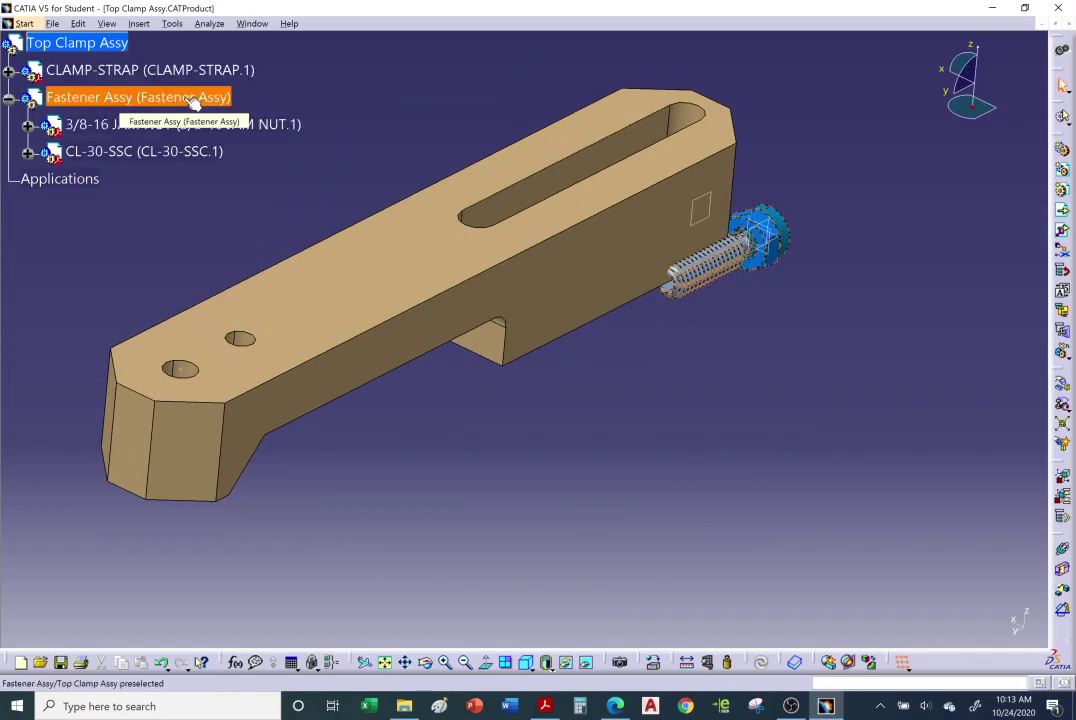
- Open the Fastener Assy subassembly in its own new window and orient the fastener with its threaded end upward
{"action": "middle_click_drag", "start_coordinate": [229, 214], "coordinate": [147, 233]}
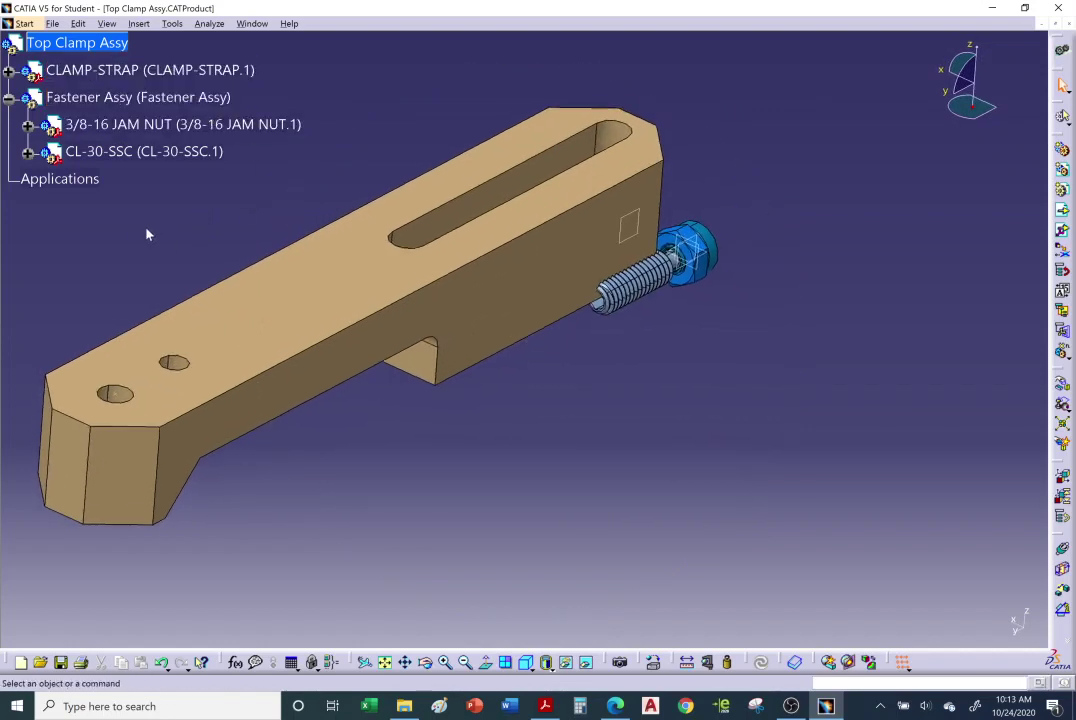
{"action": "right_click", "coordinate": [124, 100]}
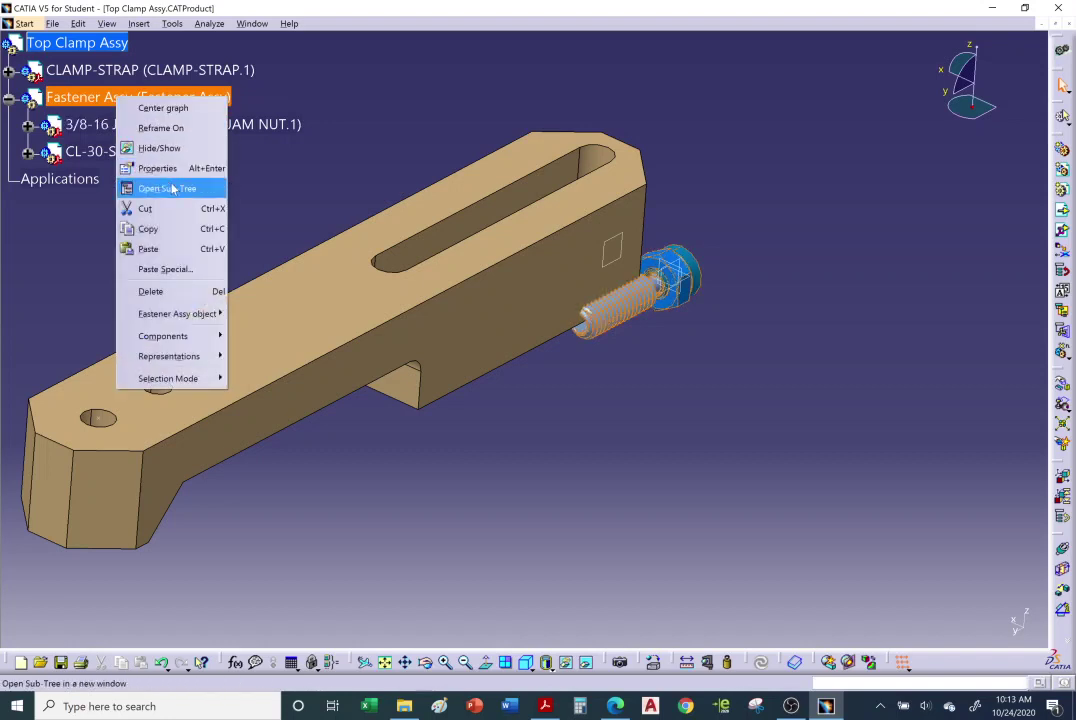
{"action": "mouse_move", "coordinate": [183, 342]}
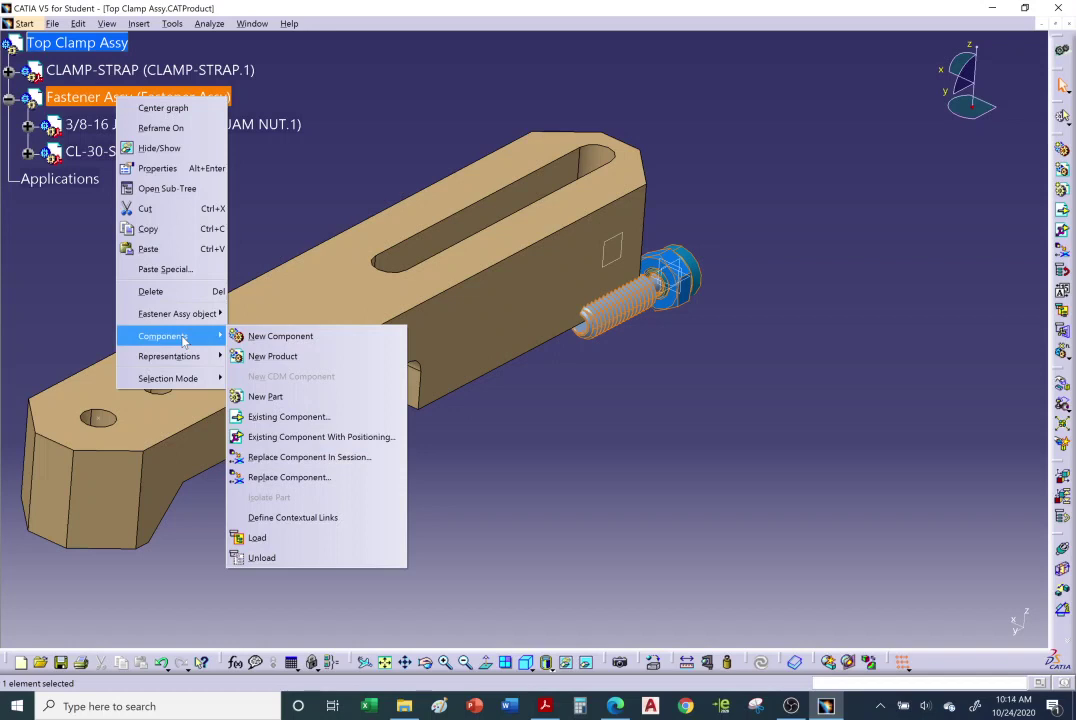
{"action": "mouse_move", "coordinate": [212, 314]}
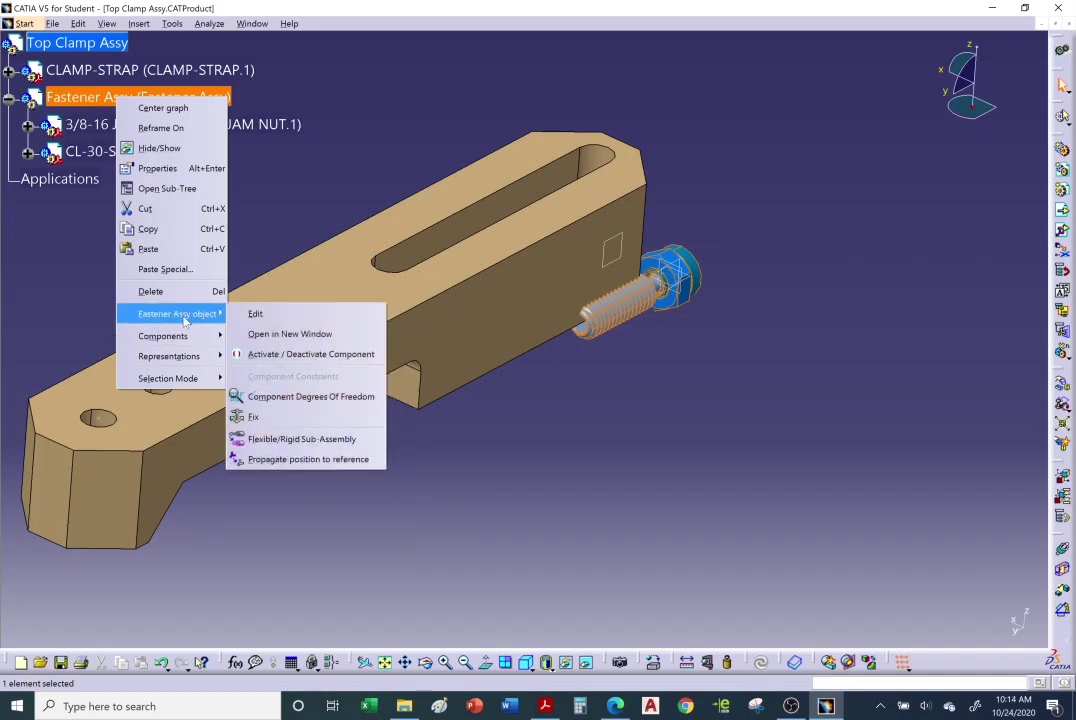
{"action": "left_click", "coordinate": [301, 336]}
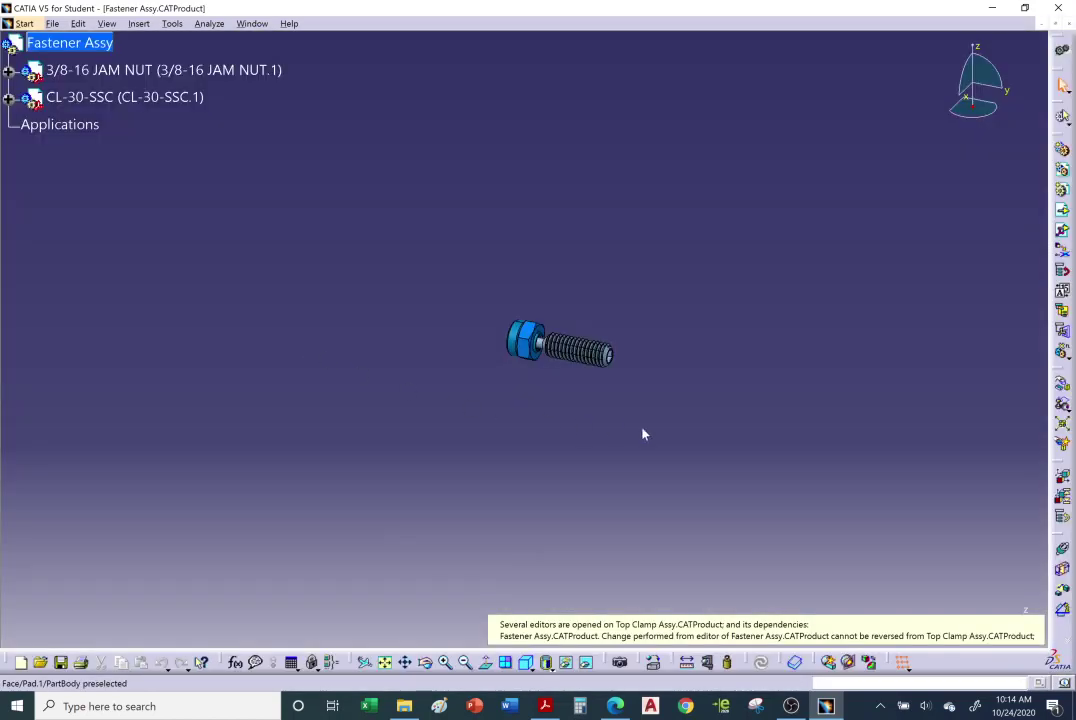
{"action": "middle_click_drag", "start_coordinate": [643, 434], "coordinate": [470, 230]}
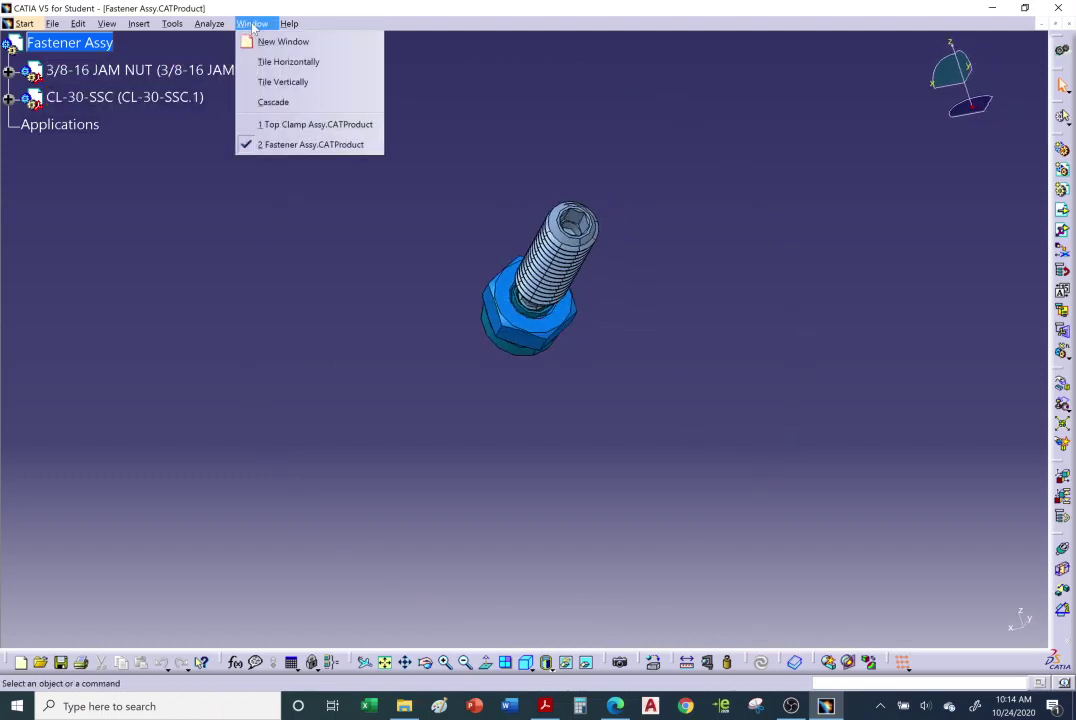
- Tile the Top Clamp Assy and Fastener Assy windows vertically, fit the whole clamp in view, and stand the fastener upright
{"action": "left_click", "coordinate": [290, 126]}
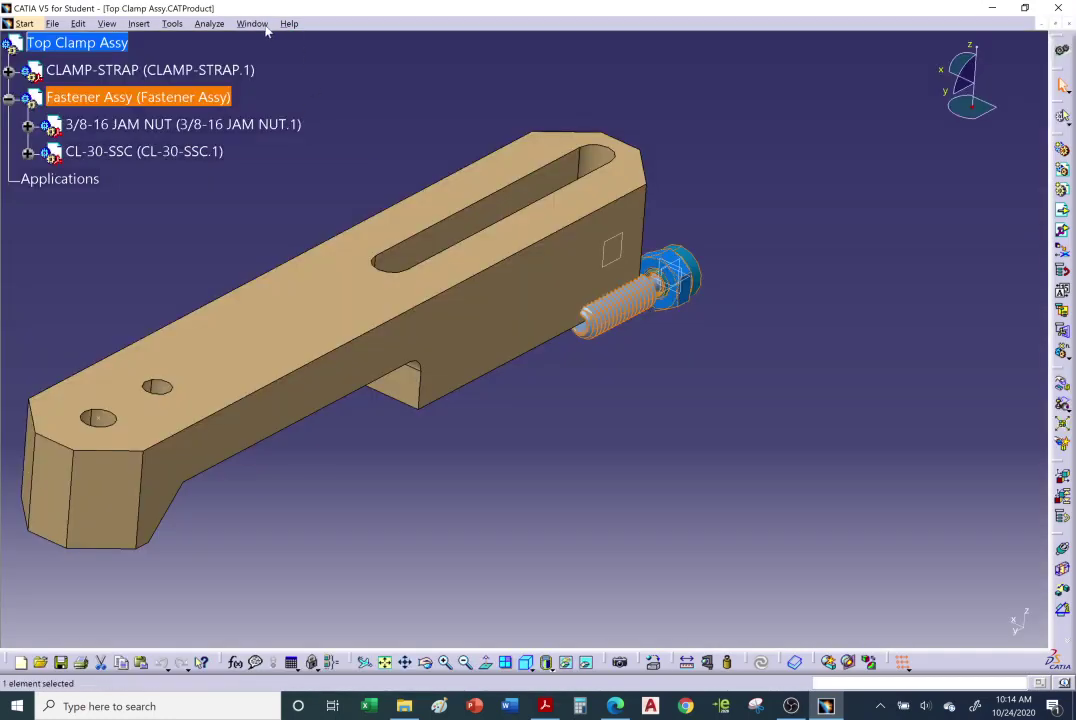
{"action": "left_click", "coordinate": [252, 23]}
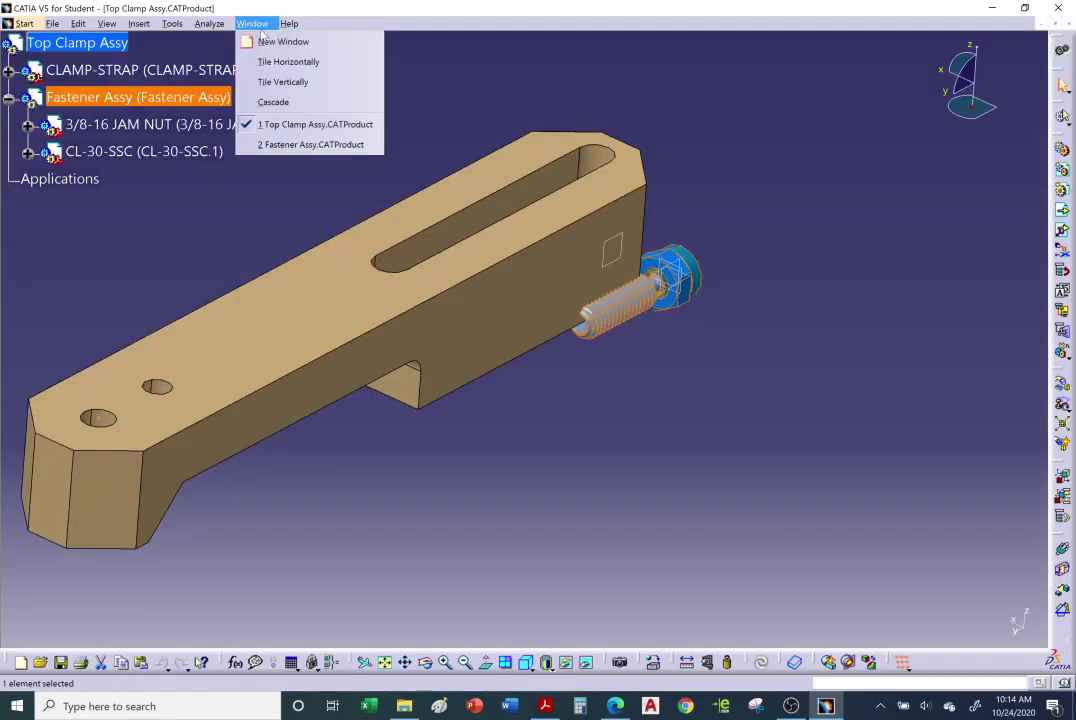
{"action": "left_click", "coordinate": [270, 79]}
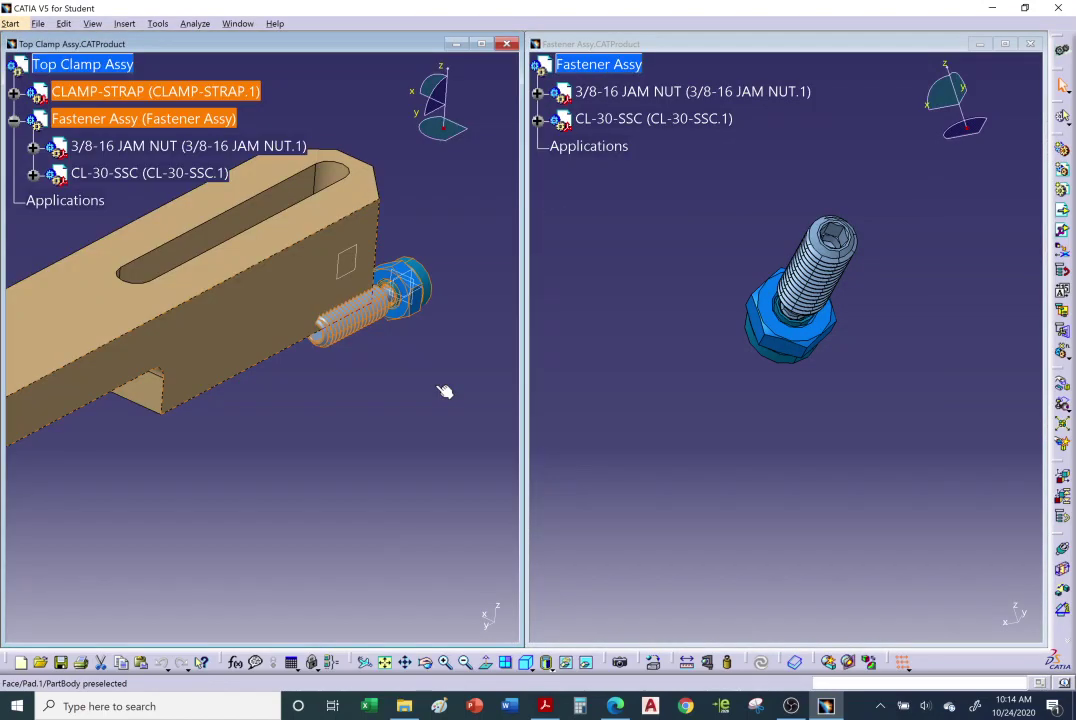
{"action": "middle_click_drag", "start_coordinate": [416, 392], "coordinate": [516, 391]}
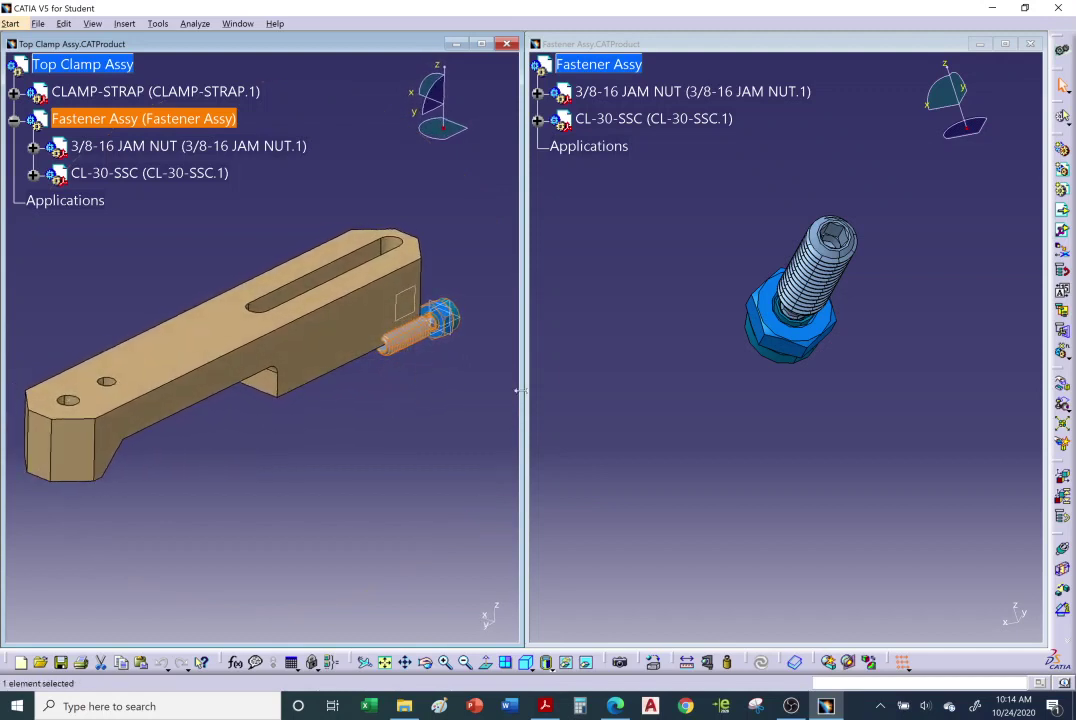
{"action": "left_click", "coordinate": [642, 384]}
{"action": "mouse_move", "coordinate": [644, 378]}
{"action": "middle_mouse_down"}
{"action": "mouse_move", "coordinate": [663, 399]}
{"action": "mouse_move", "coordinate": [762, 342]}
{"action": "mouse_move", "coordinate": [704, 266]}
{"action": "mouse_move", "coordinate": [709, 288]}
{"action": "mouse_move", "coordinate": [665, 377]}
{"action": "middle_mouse_up"}
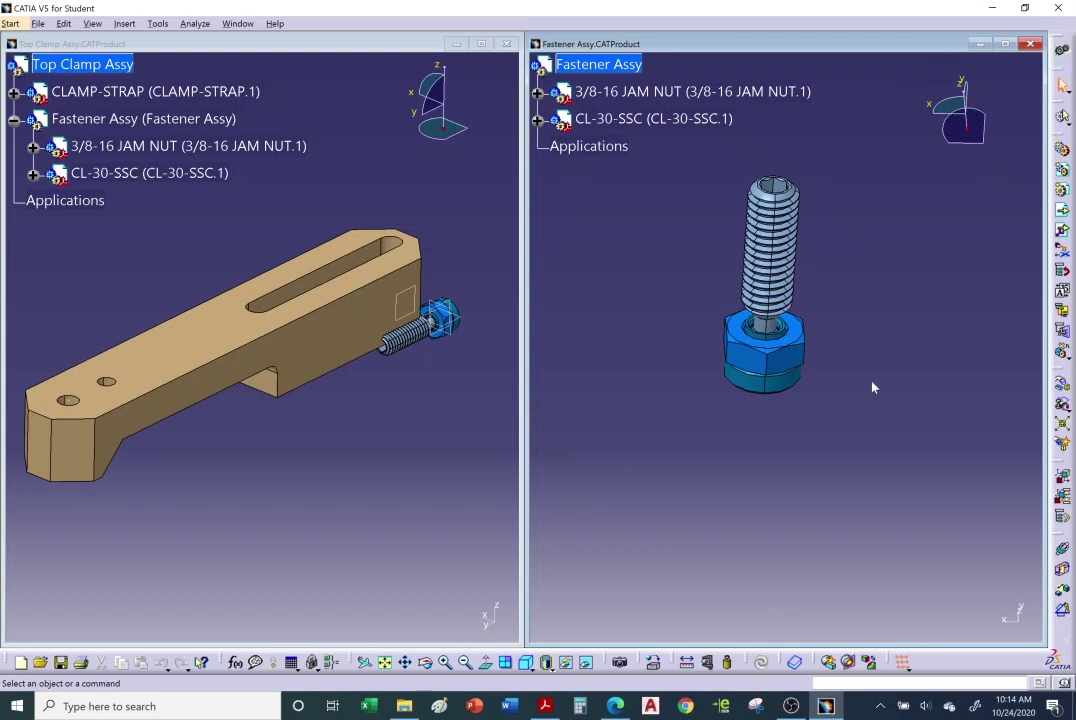
- Check the fastener subassembly's layout in the Top Clamp Assy drawing in Adobe Acrobat Reader, and return to CATIA
{"action": "middle_click_drag", "start_coordinate": [805, 324], "coordinate": [792, 368]}
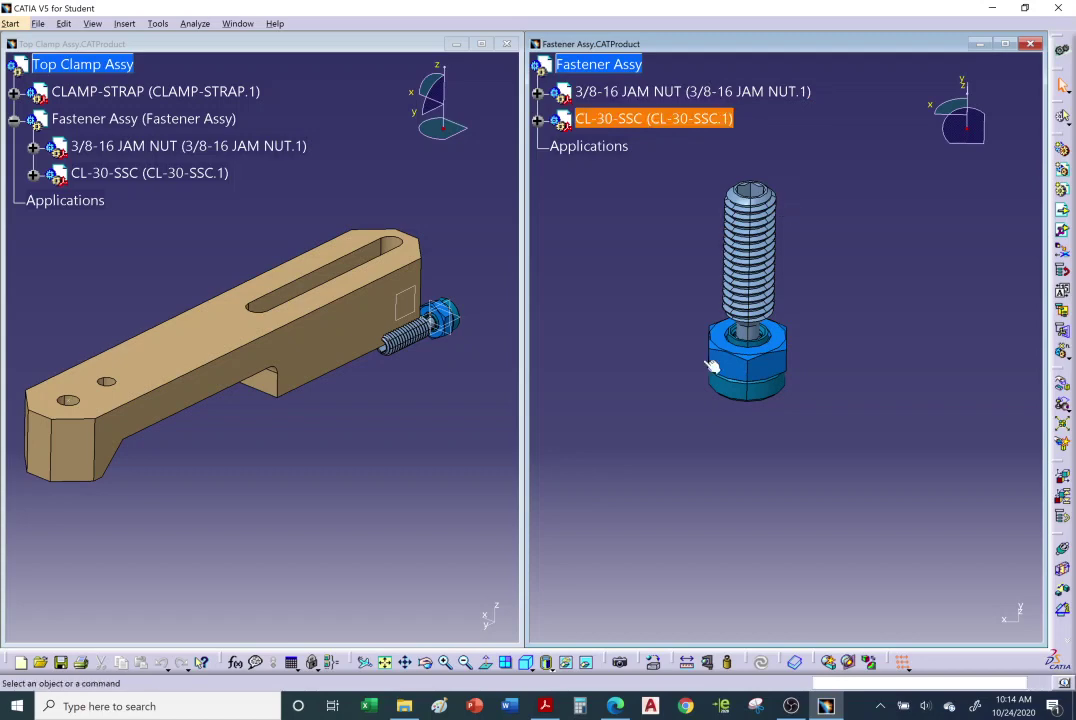
{"action": "left_click", "coordinate": [549, 706]}
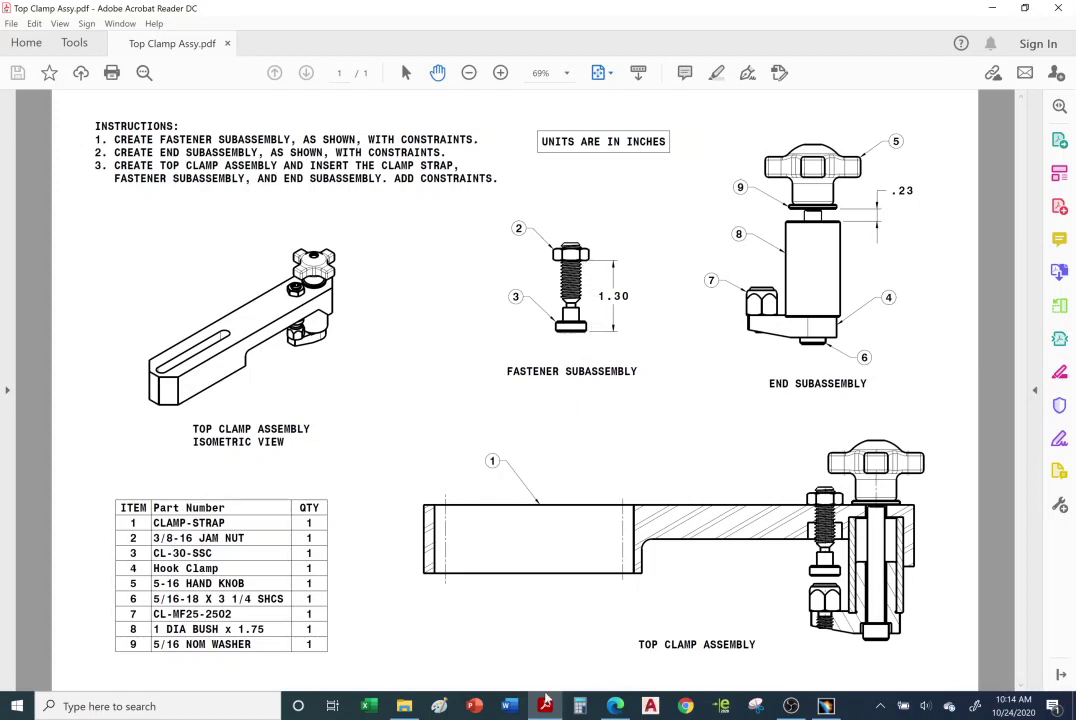
{"action": "left_click", "coordinate": [826, 706]}
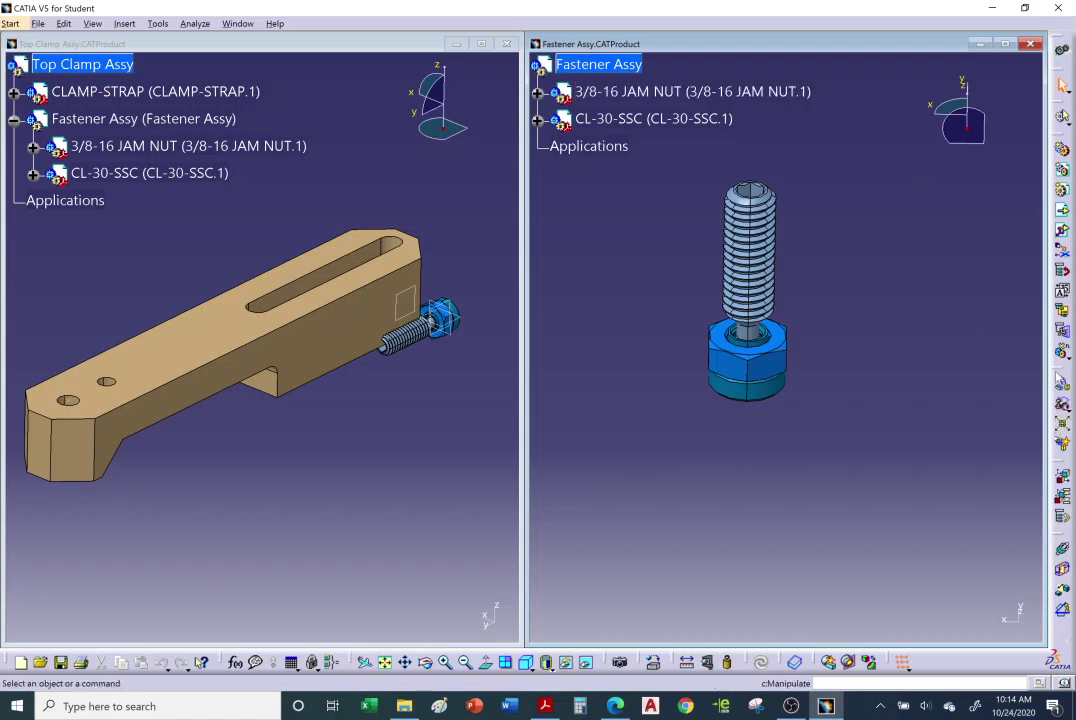
- Float the Move toolbar and use Manipulation along the Z axis to pull the jam nut off the screw and set it beside the shaft
{"action": "left_click_drag", "start_coordinate": [1062, 210], "coordinate": [880, 248]}
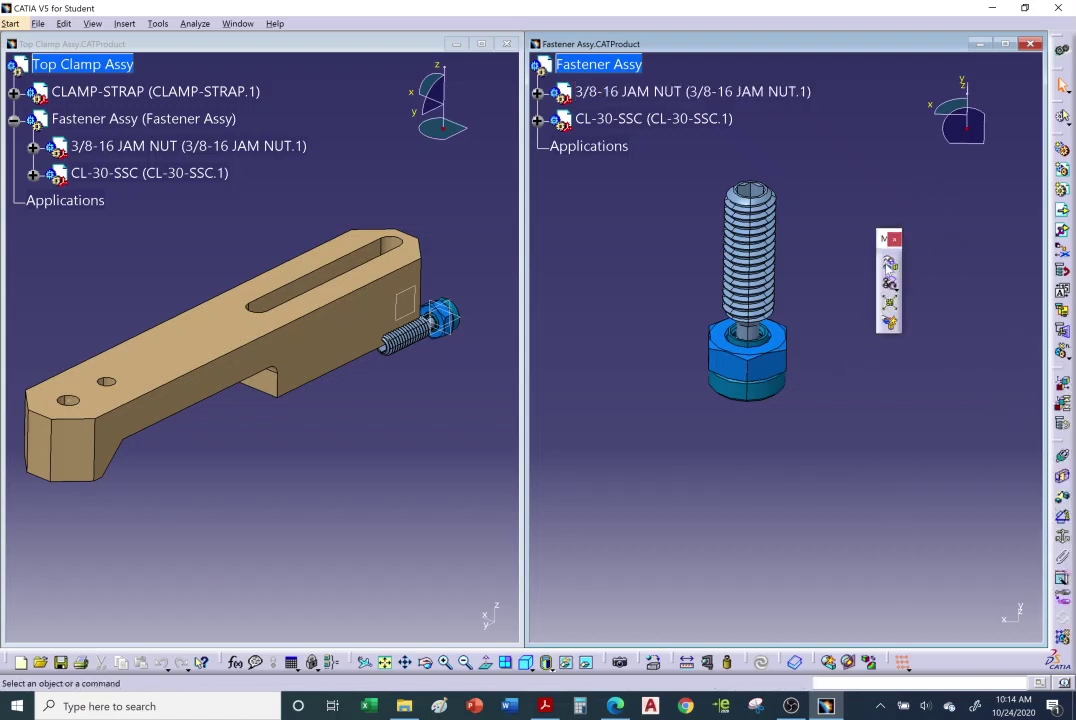
{"action": "left_click", "coordinate": [889, 266]}
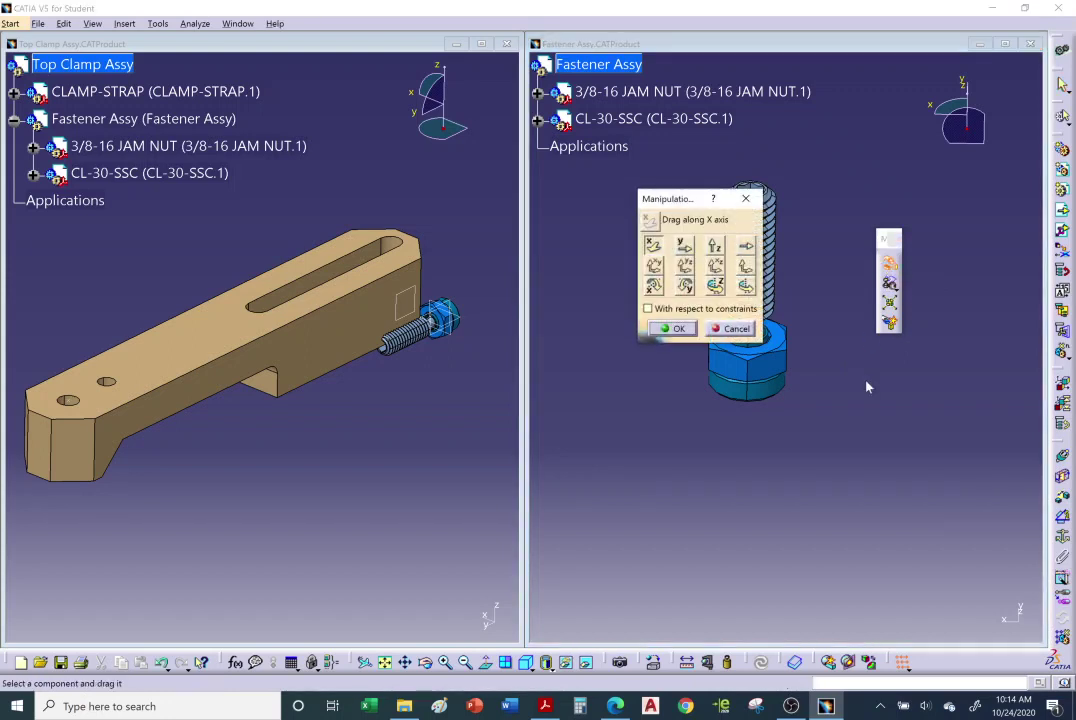
{"action": "middle_click_drag", "start_coordinate": [956, 297], "coordinate": [953, 207]}
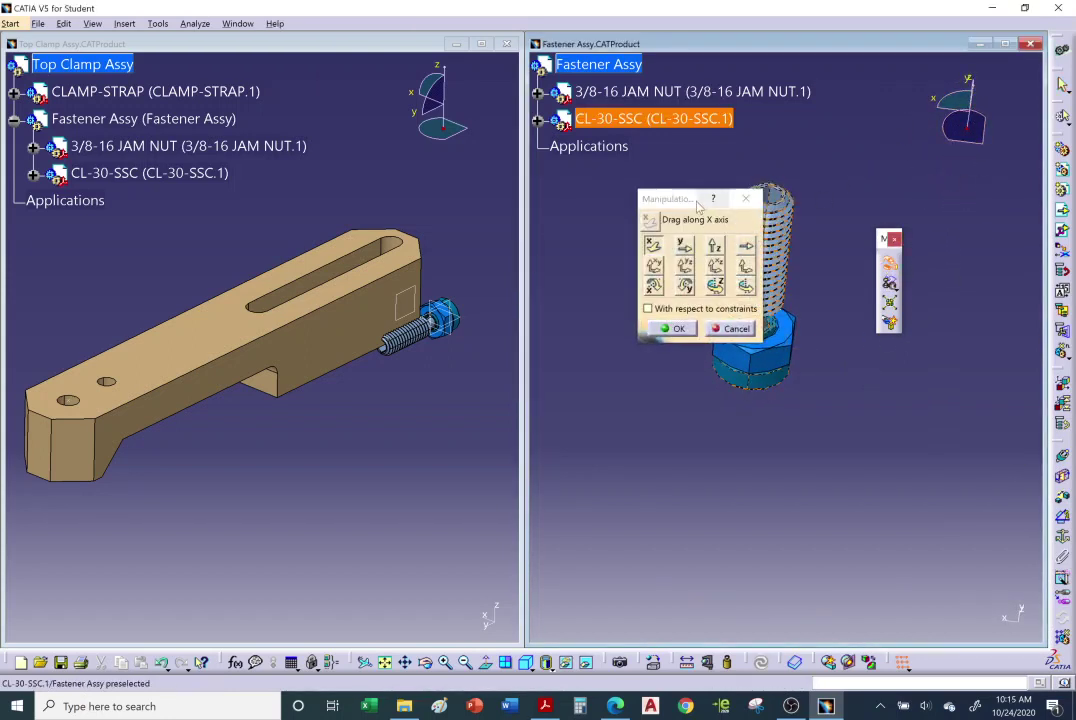
{"action": "left_click_drag", "start_coordinate": [690, 198], "coordinate": [608, 192]}
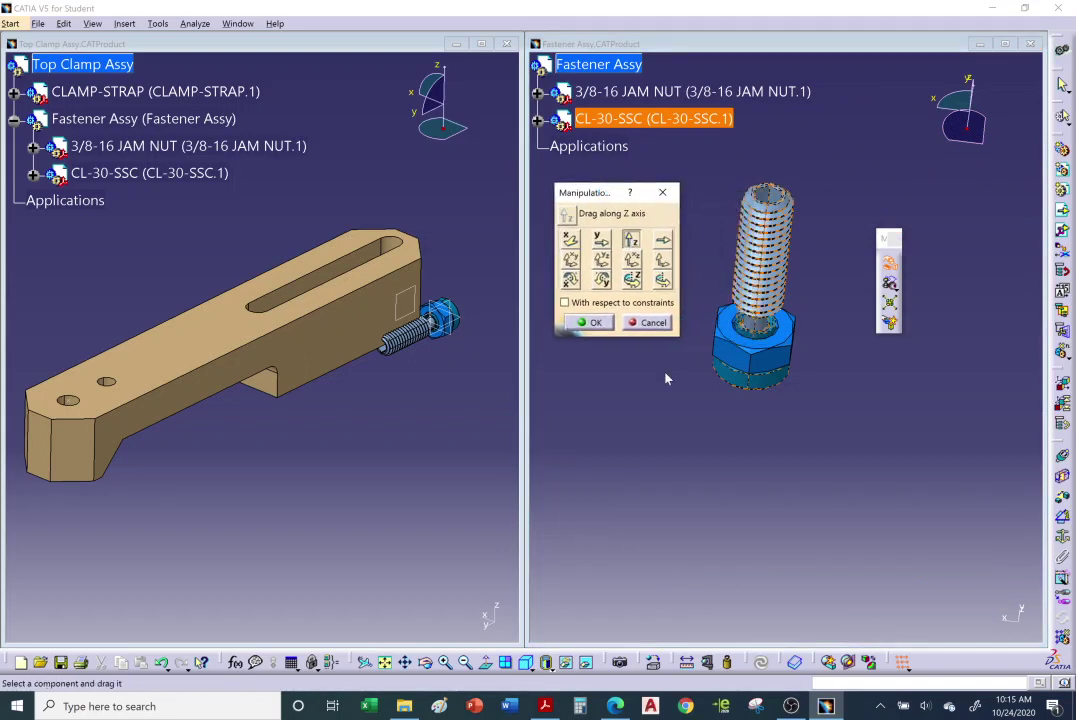
{"action": "left_click", "coordinate": [631, 240]}
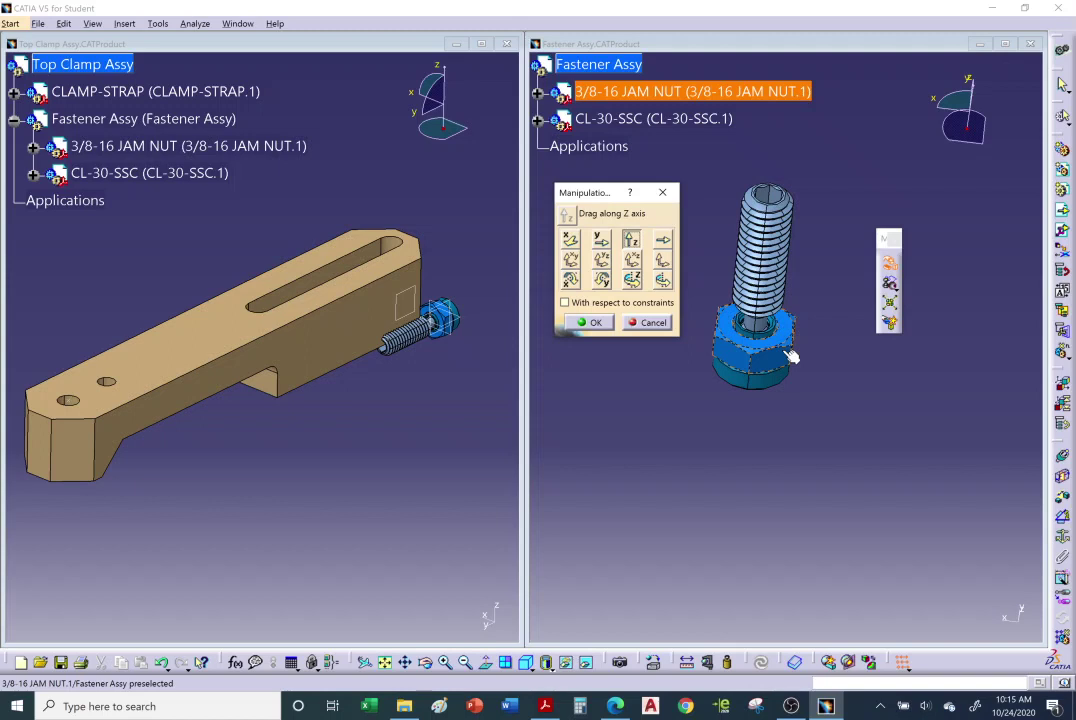
{"action": "left_click_drag", "start_coordinate": [790, 357], "coordinate": [797, 196]}
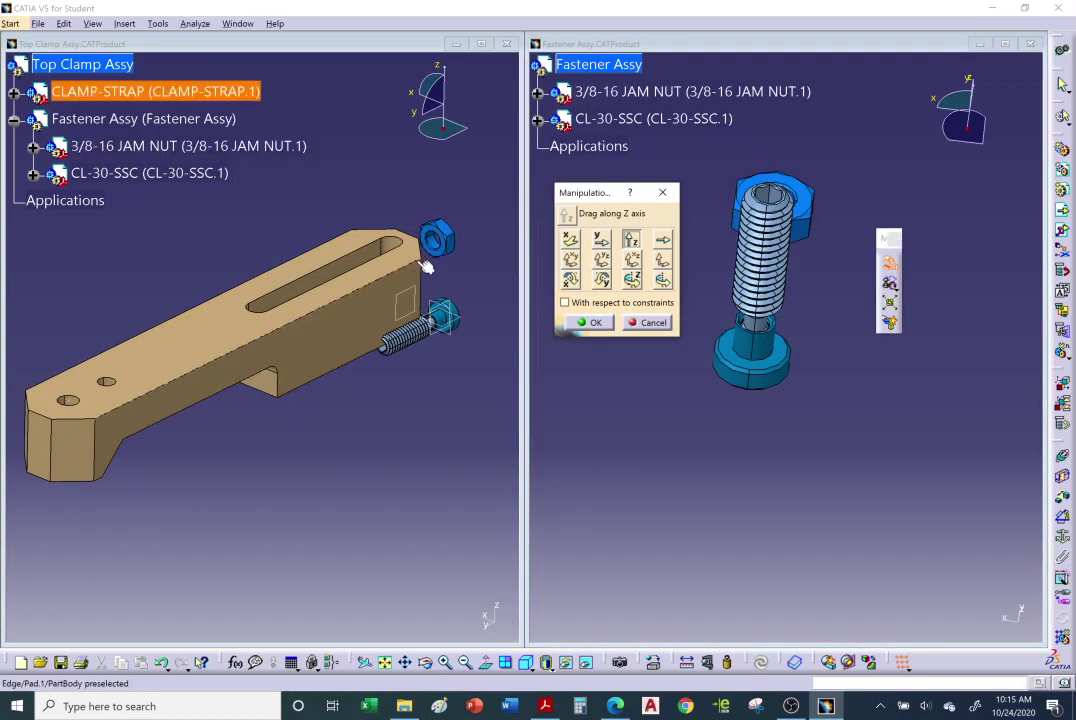
{"action": "middle_click_drag", "start_coordinate": [716, 420], "coordinate": [840, 390]}
{"action": "middle_click_drag", "start_coordinate": [844, 320], "coordinate": [816, 355]}
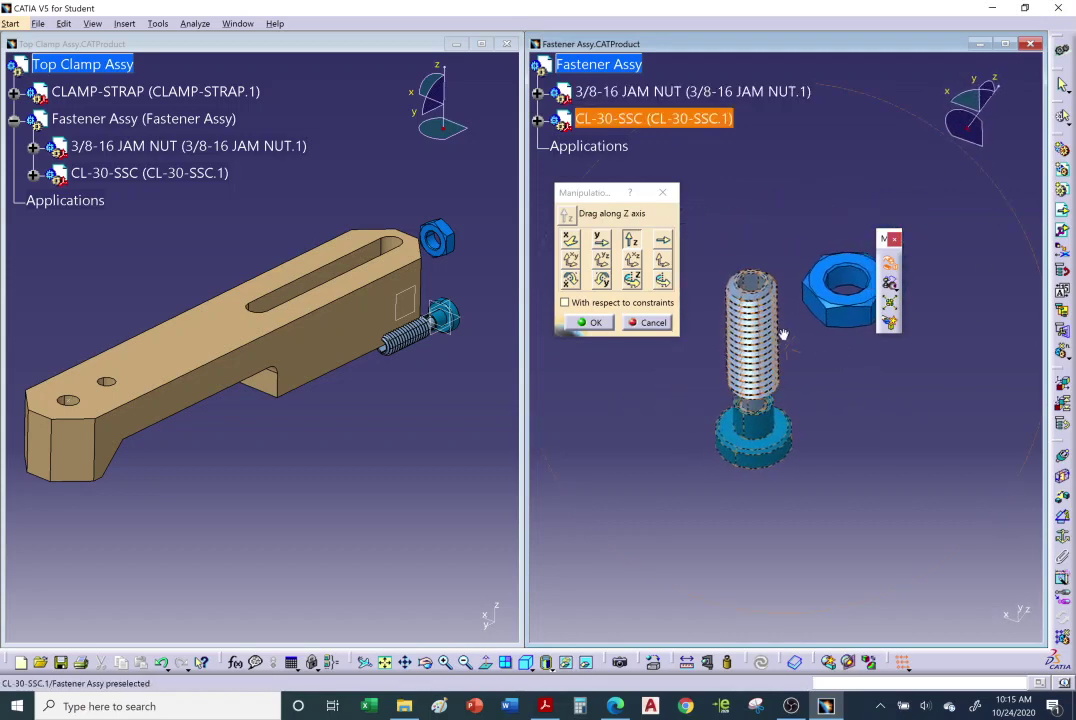
{"action": "left_click_drag", "start_coordinate": [838, 288], "coordinate": [812, 338]}
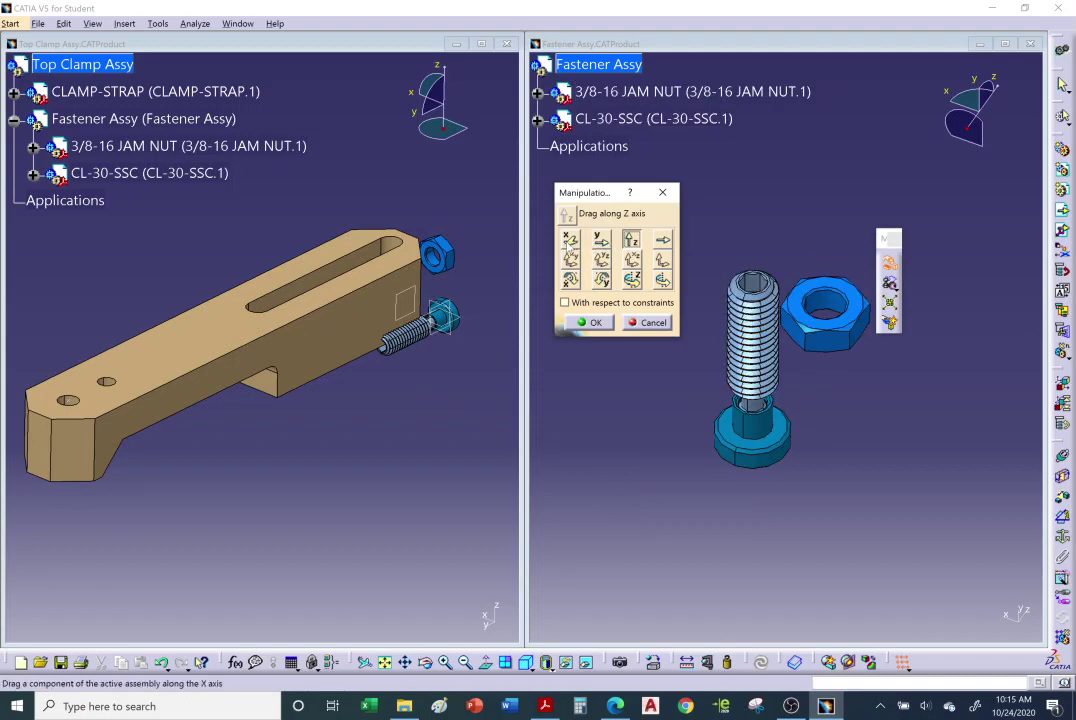
- Manipulate along the Y axis to raise the jam nut and lower the CL-30-SSC screw, and accept the manipulation
{"action": "left_click", "coordinate": [600, 240]}
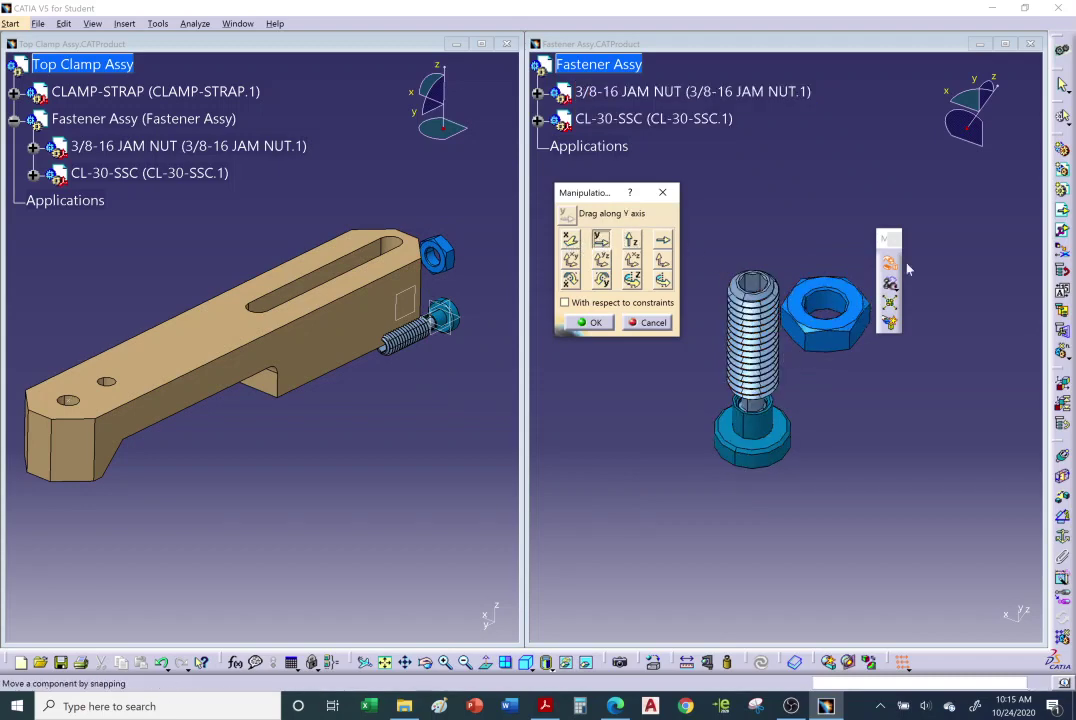
{"action": "left_click_drag", "start_coordinate": [812, 312], "coordinate": [850, 185]}
{"action": "middle_click_drag", "start_coordinate": [850, 185], "coordinate": [845, 355]}
{"action": "left_click_drag", "start_coordinate": [845, 355], "coordinate": [832, 215]}
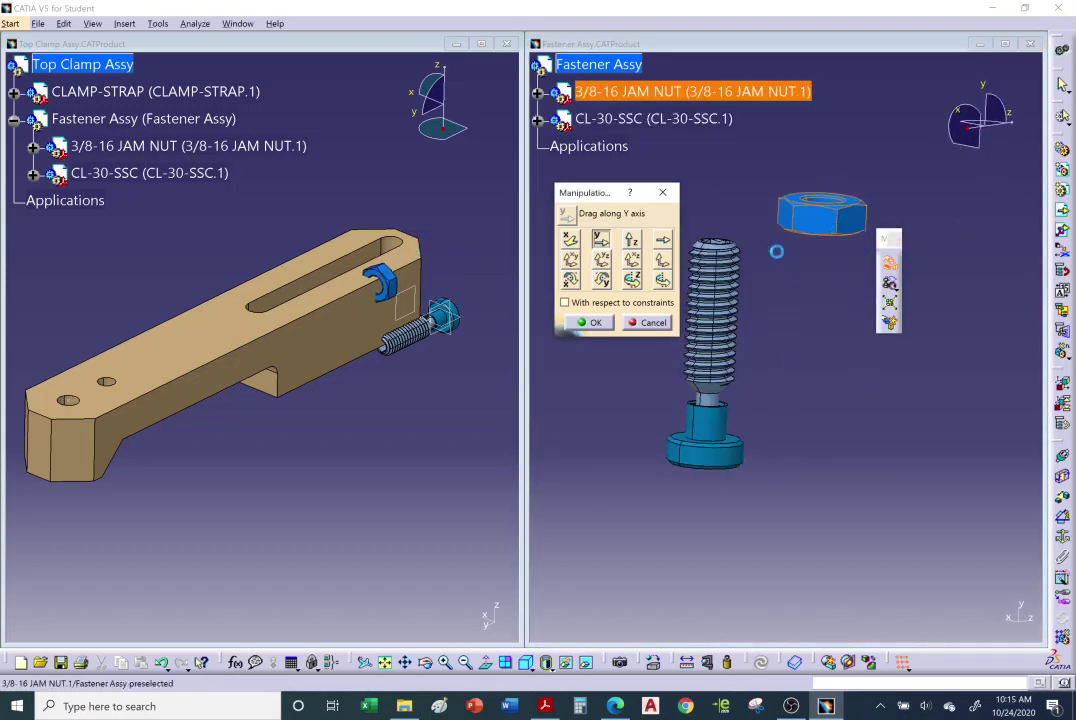
{"action": "left_click_drag", "start_coordinate": [730, 252], "coordinate": [755, 276]}
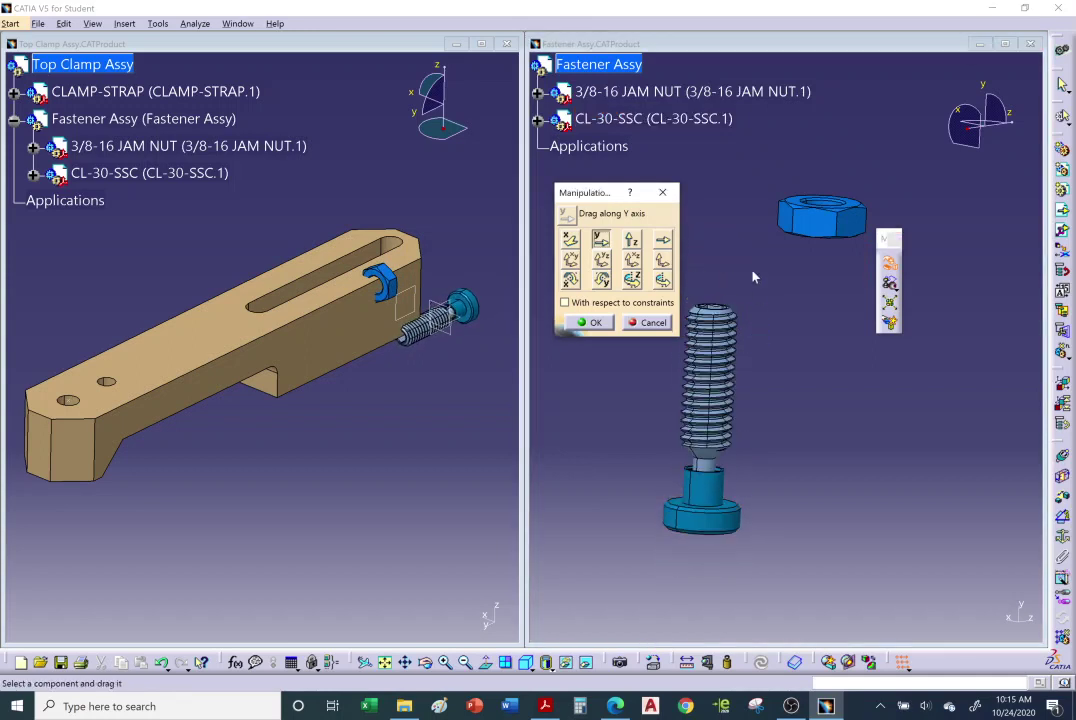
{"action": "middle_click_drag", "start_coordinate": [755, 276], "coordinate": [915, 452]}
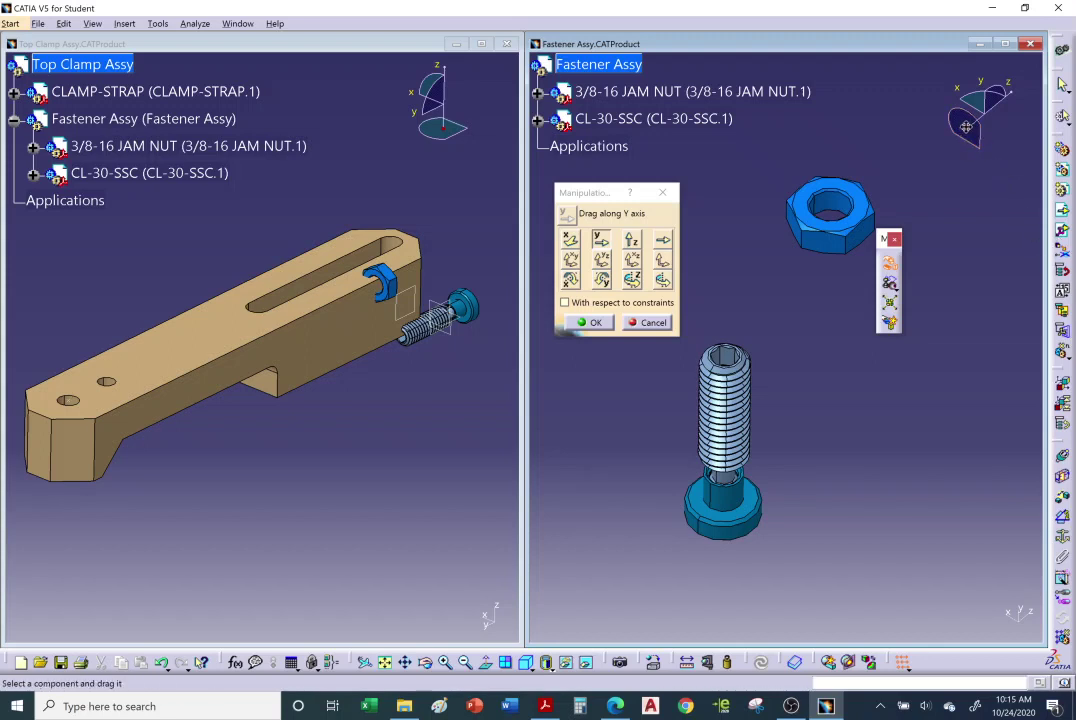
{"action": "key", "text": "Return"}
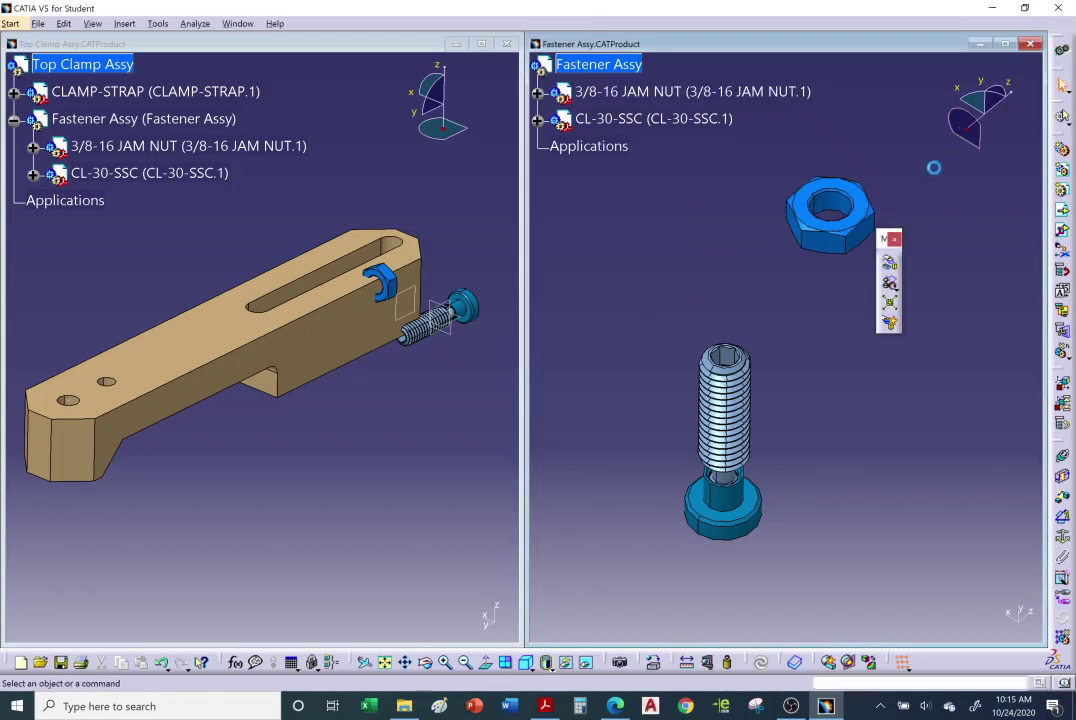
- Attach the compass to the jam nut's top face and use it to tilt the nut and reposition it beside the screw
{"action": "left_click_drag", "start_coordinate": [884, 239], "coordinate": [994, 265]}
{"action": "left_click_drag", "start_coordinate": [968, 132], "coordinate": [858, 206]}
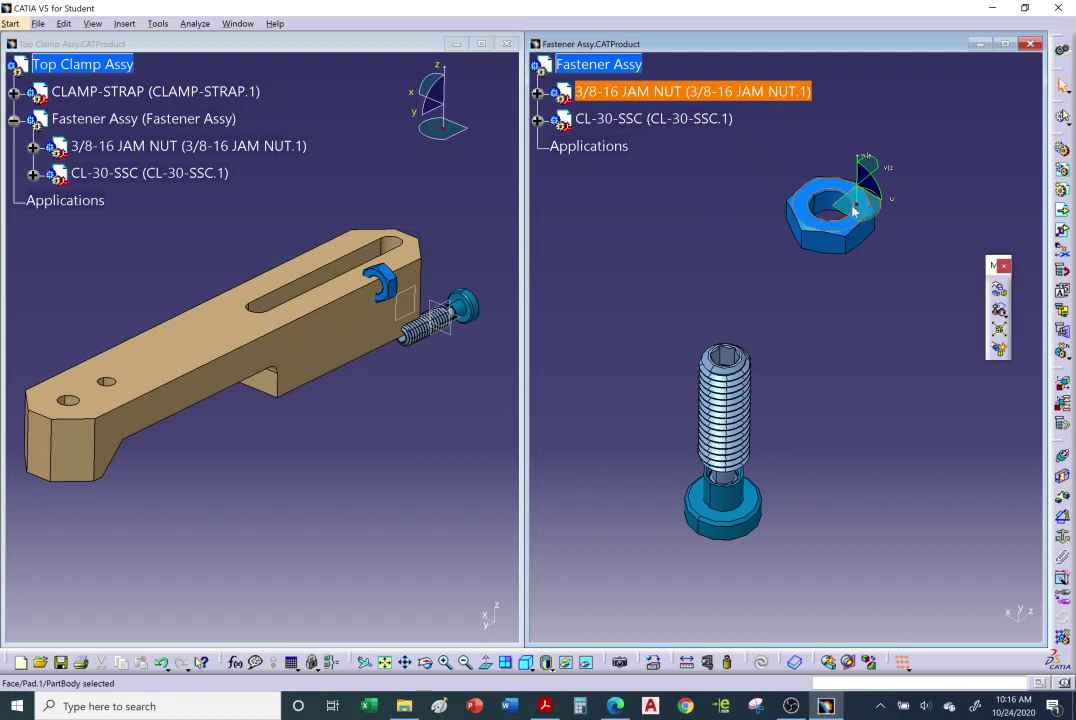
{"action": "left_click_drag", "start_coordinate": [857, 175], "coordinate": [843, 214]}
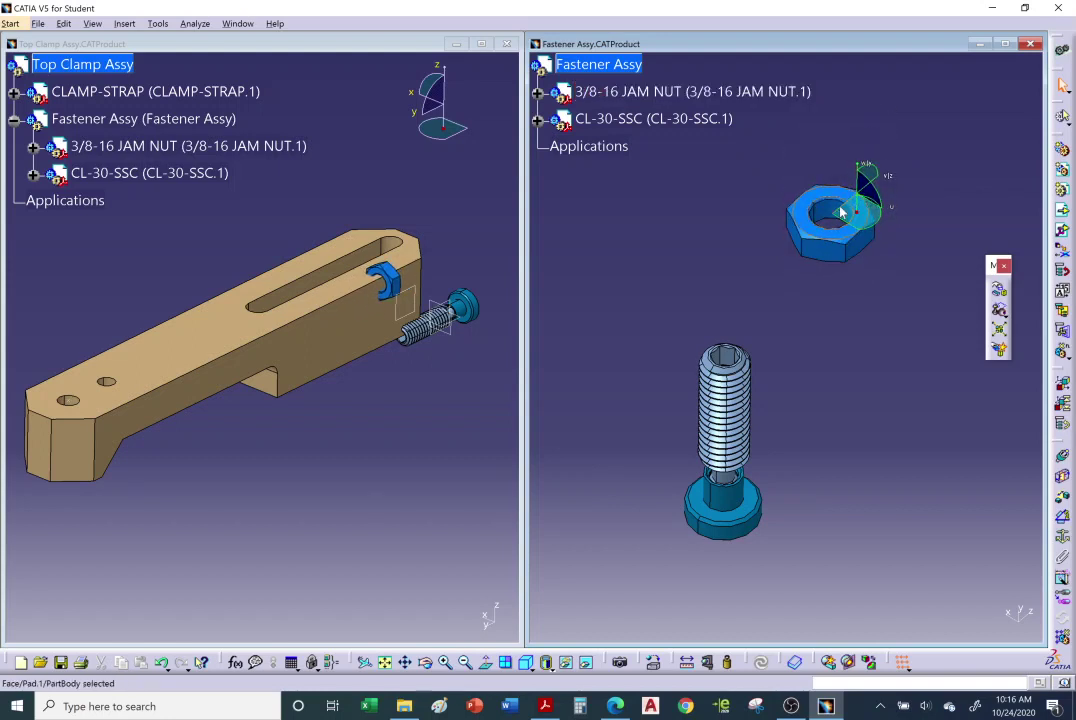
{"action": "mouse_move", "coordinate": [840, 208]}
{"action": "left_mouse_down"}
{"action": "mouse_move", "coordinate": [800, 232]}
{"action": "mouse_move", "coordinate": [838, 211]}
{"action": "mouse_move", "coordinate": [812, 212]}
{"action": "mouse_move", "coordinate": [843, 195]}
{"action": "mouse_move", "coordinate": [847, 232]}
{"action": "mouse_move", "coordinate": [945, 262]}
{"action": "mouse_move", "coordinate": [830, 205]}
{"action": "mouse_move", "coordinate": [843, 208]}
{"action": "left_mouse_up"}
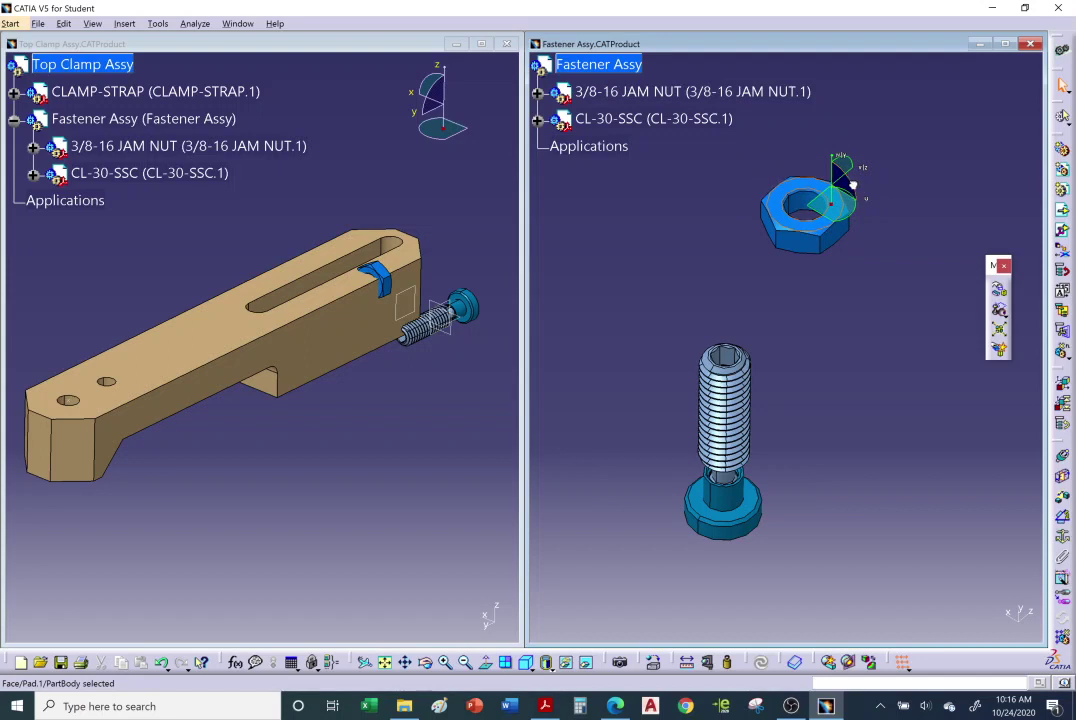
{"action": "left_click_drag", "start_coordinate": [853, 185], "coordinate": [900, 110]}
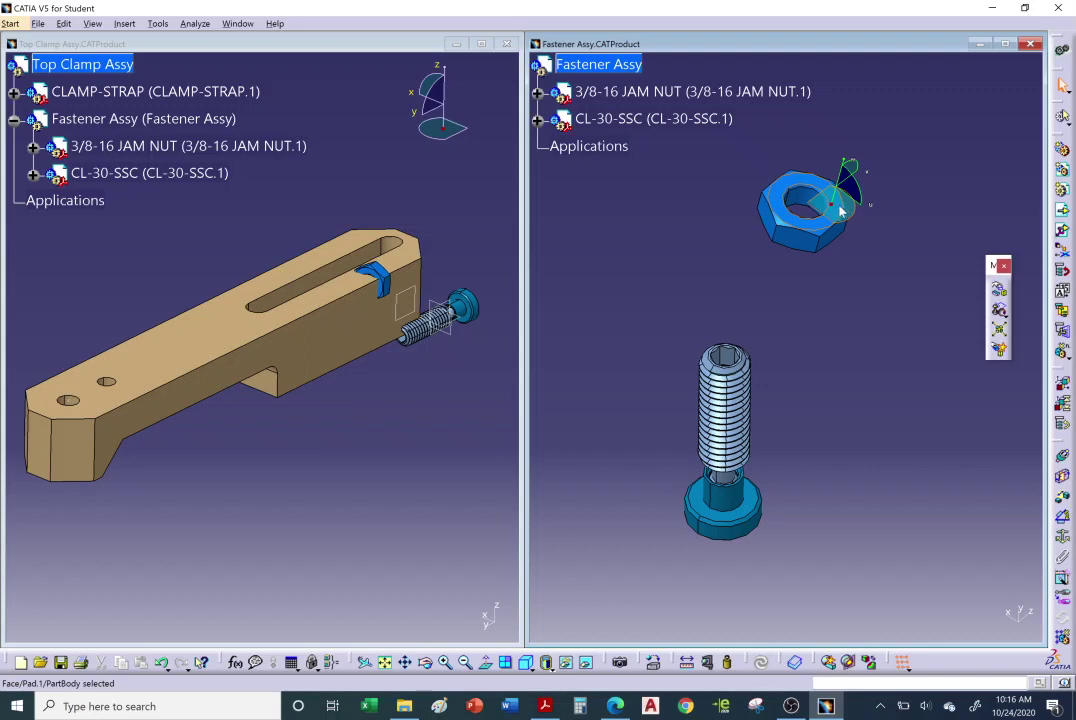
{"action": "left_click_drag", "start_coordinate": [843, 209], "coordinate": [850, 336]}
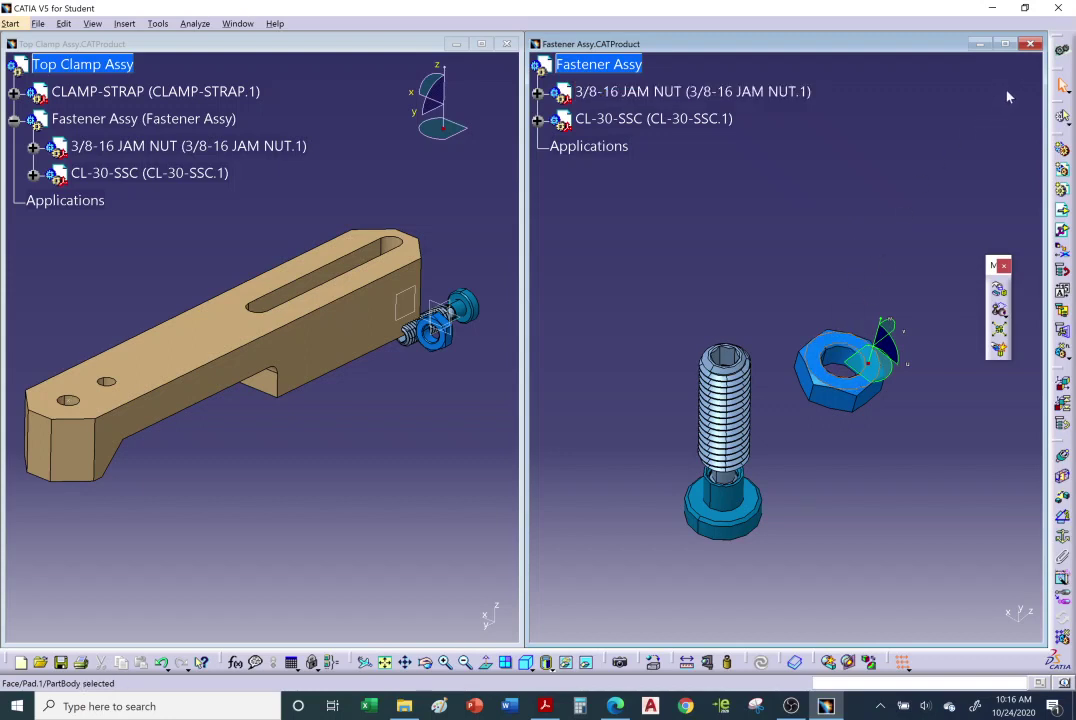
- Detach the compass from the jam nut and reset it to its default position and orientation
{"action": "left_click_drag", "start_coordinate": [869, 363], "coordinate": [773, 341]}
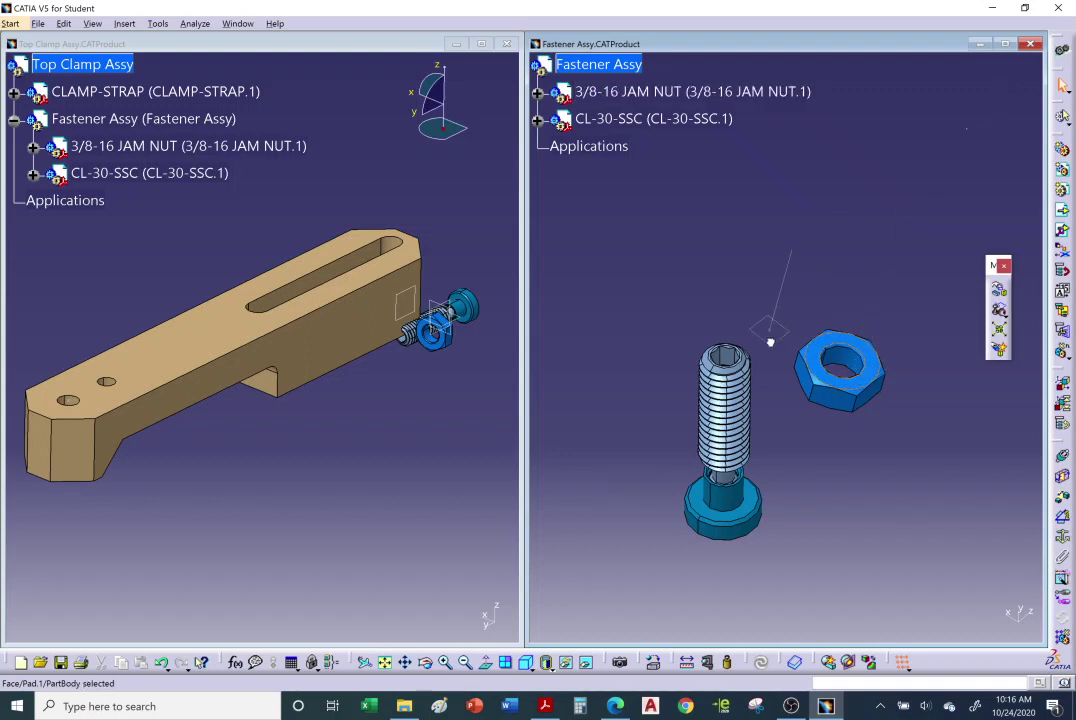
{"action": "left_click_drag", "start_coordinate": [1018, 620], "coordinate": [1014, 624]}
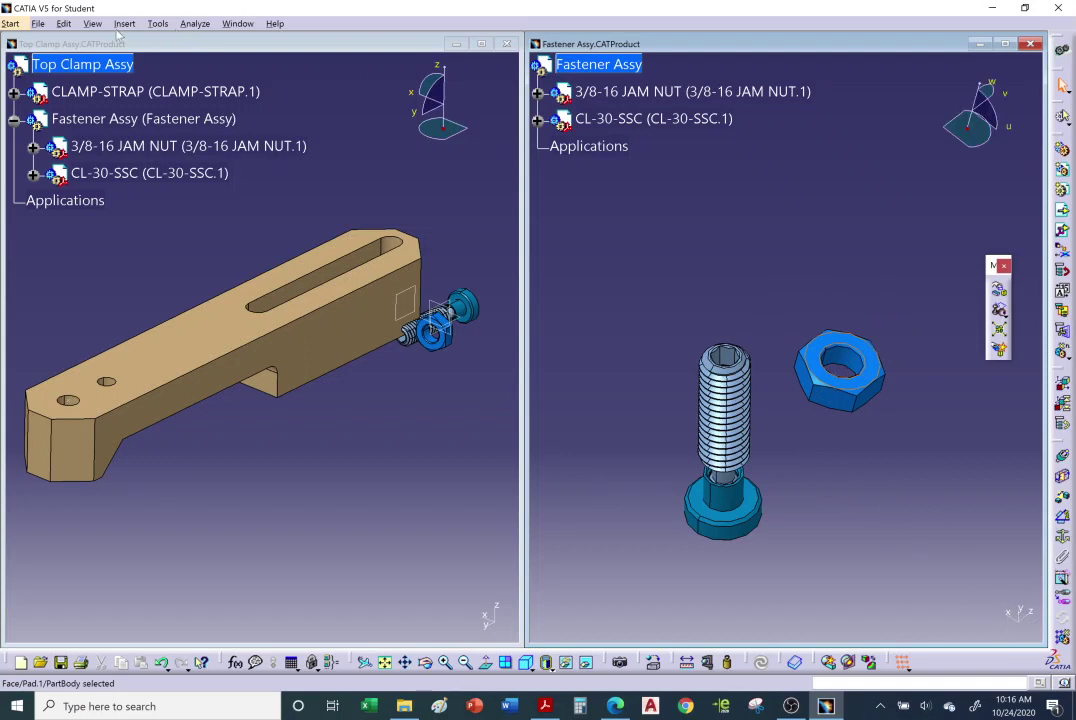
{"action": "left_click", "coordinate": [93, 24]}
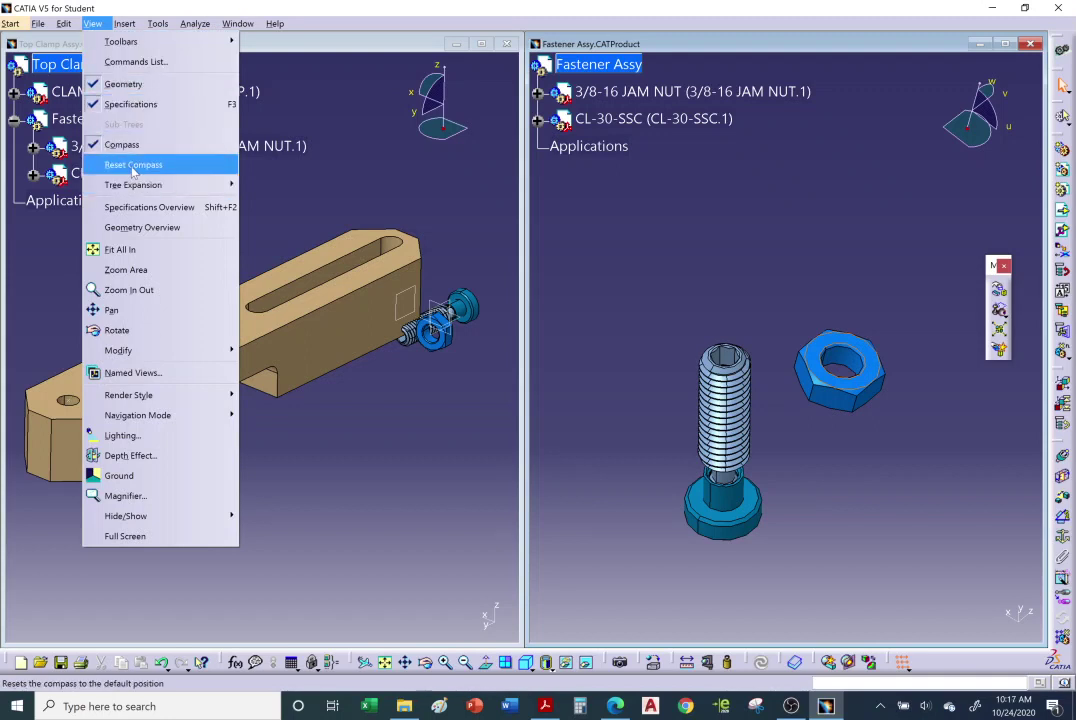
{"action": "left_click", "coordinate": [133, 166]}
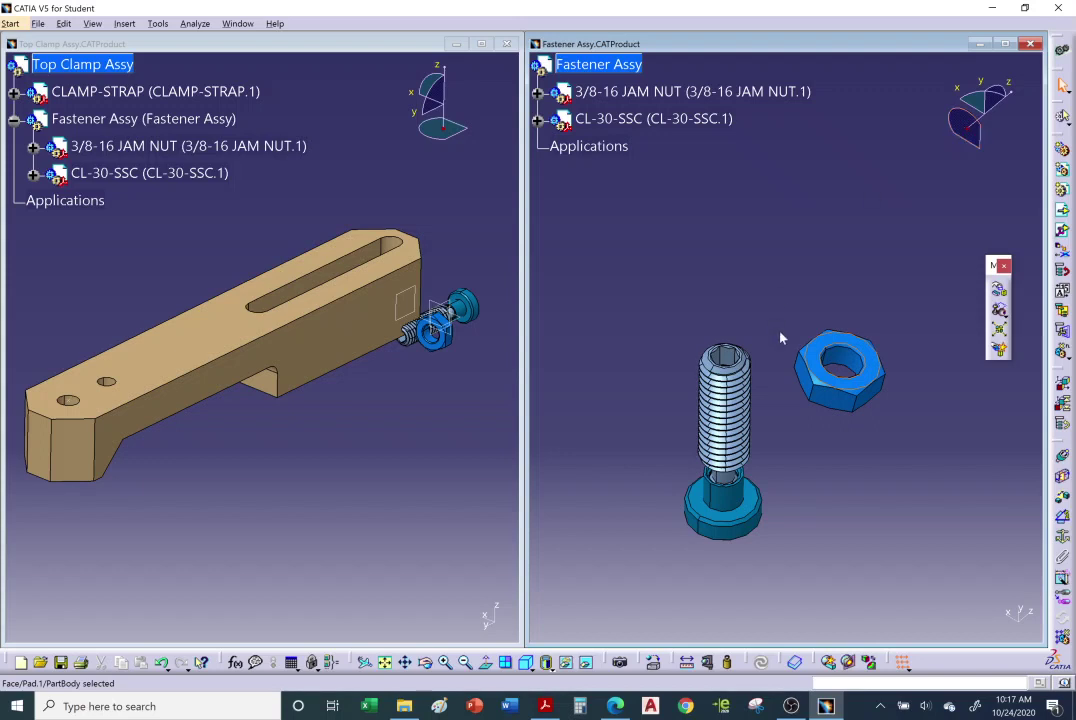
{"action": "left_click_drag", "start_coordinate": [843, 368], "coordinate": [820, 365]}
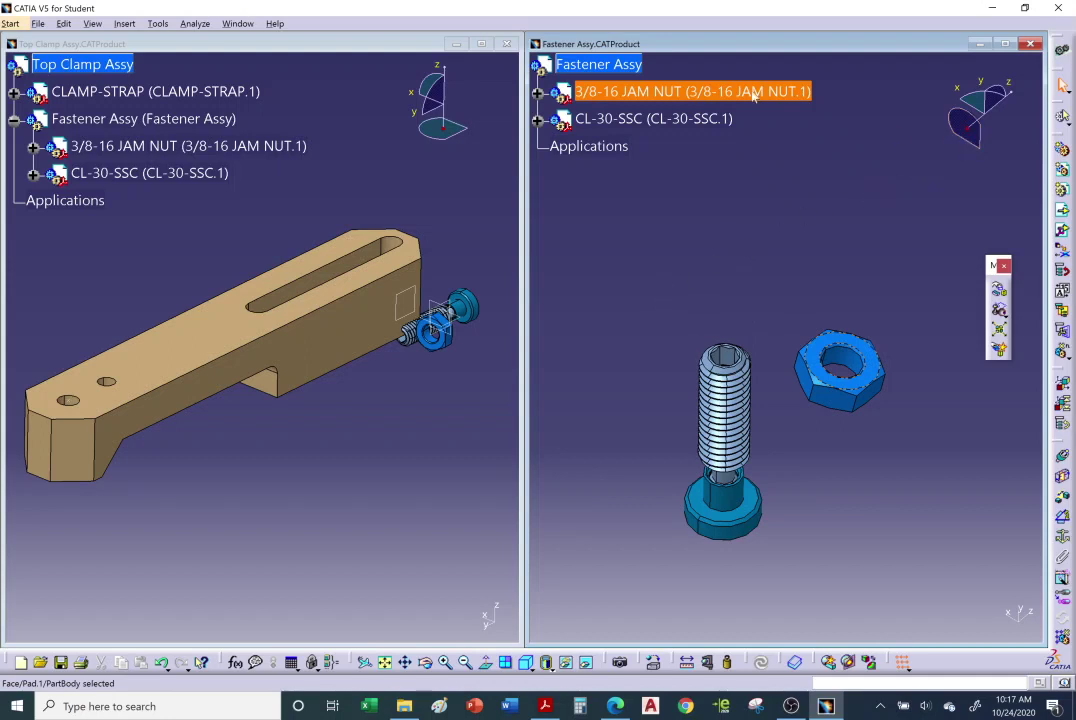
{"action": "left_click", "coordinate": [95, 24]}
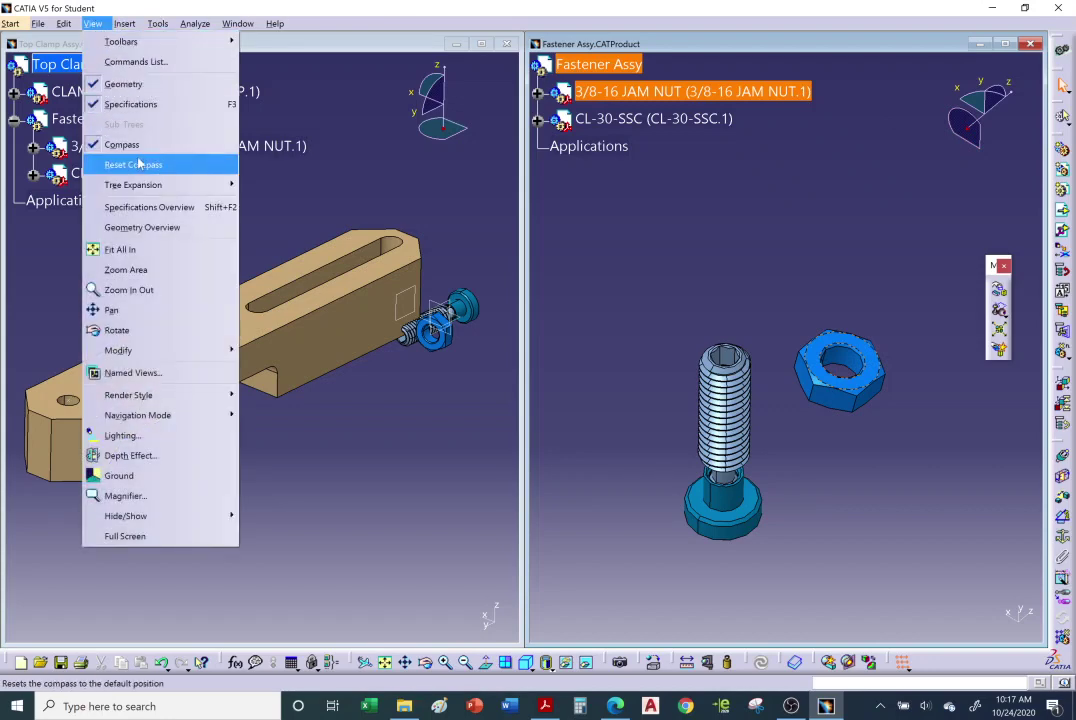
{"action": "left_click", "coordinate": [805, 207]}
{"action": "left_click", "coordinate": [806, 207]}
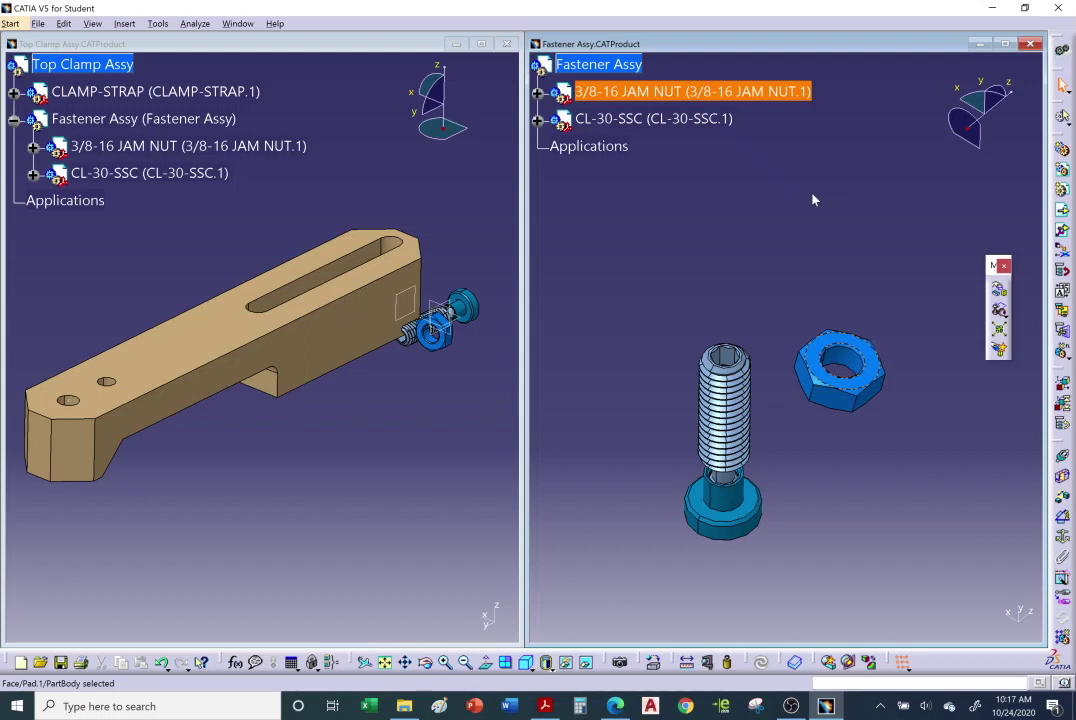
- Activate the Top Clamp Assy window, align the compass on the jam nut, and park it in empty space below the clamp strap
{"action": "left_click", "coordinate": [178, 240]}
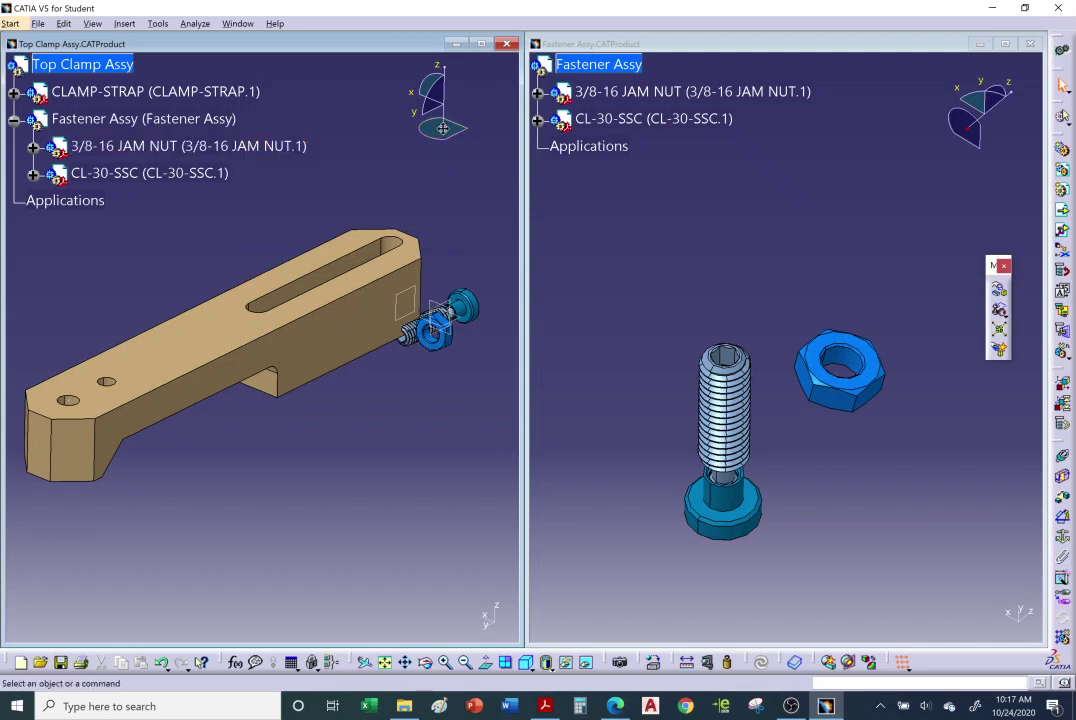
{"action": "left_click_drag", "start_coordinate": [443, 128], "coordinate": [433, 345]}
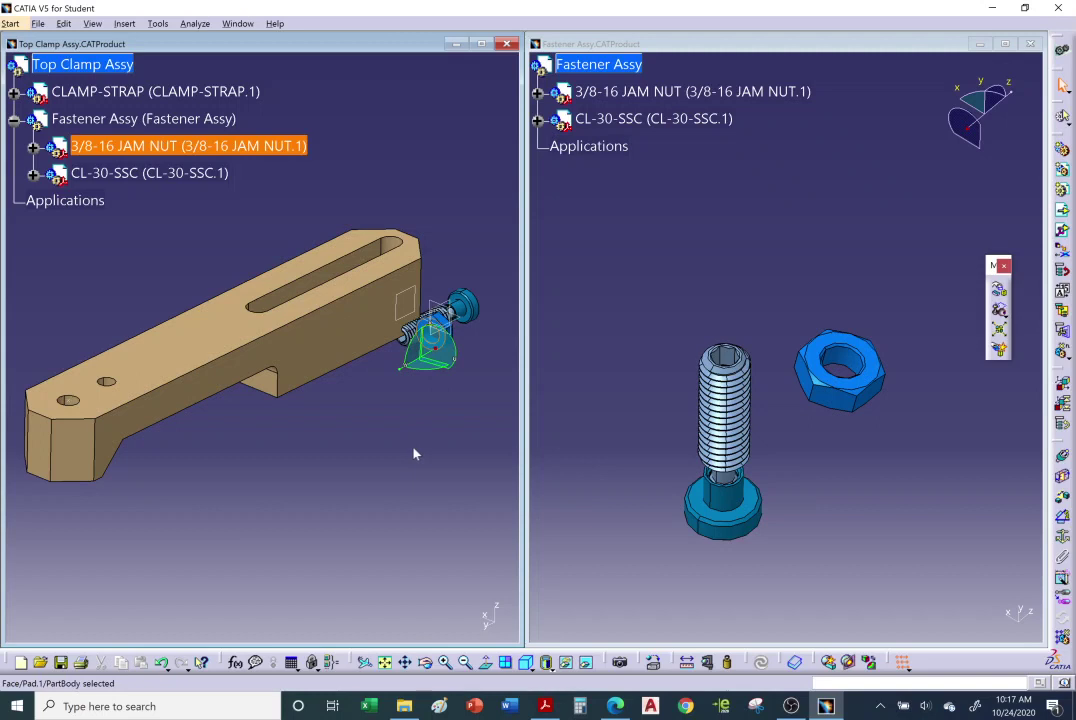
{"action": "left_click", "coordinate": [282, 552]}
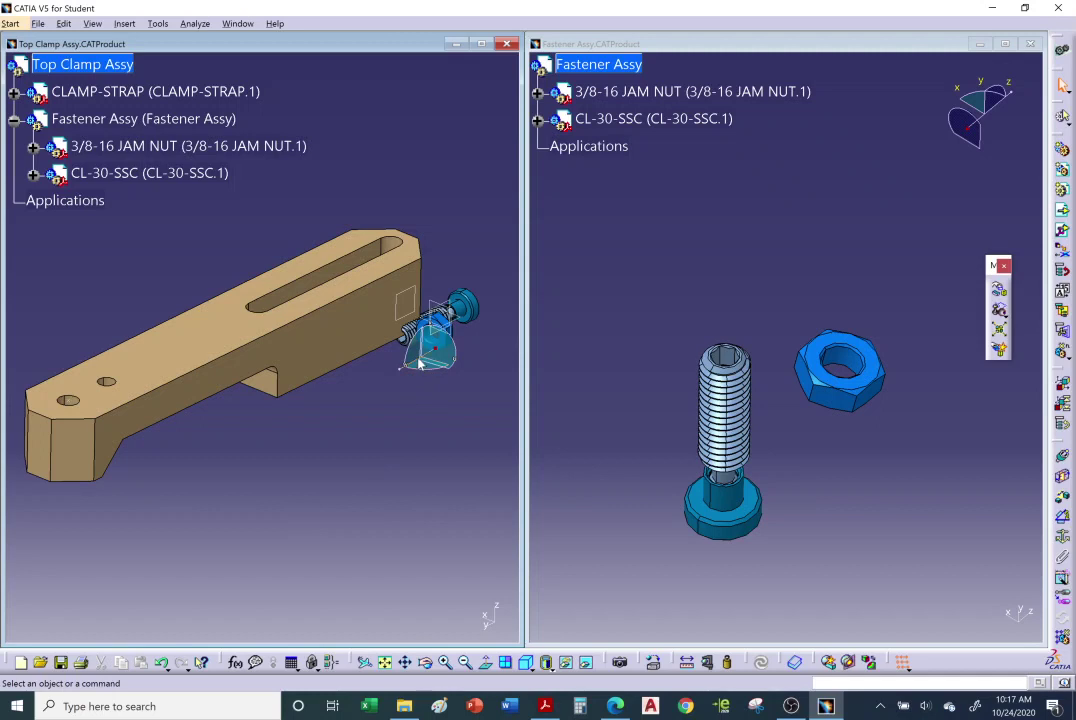
{"action": "left_click_drag", "start_coordinate": [420, 365], "coordinate": [358, 500]}
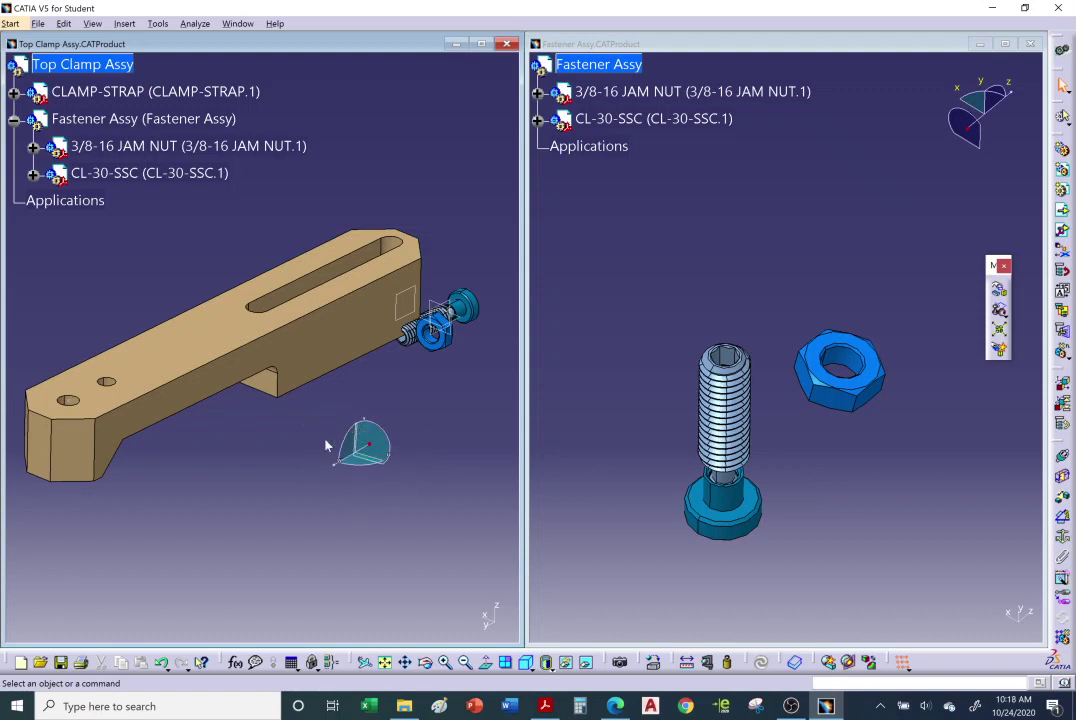
- Move the clamp strap slightly within the Top Clamp Assy using the compass, and clear the selection
{"action": "left_click", "coordinate": [334, 337]}
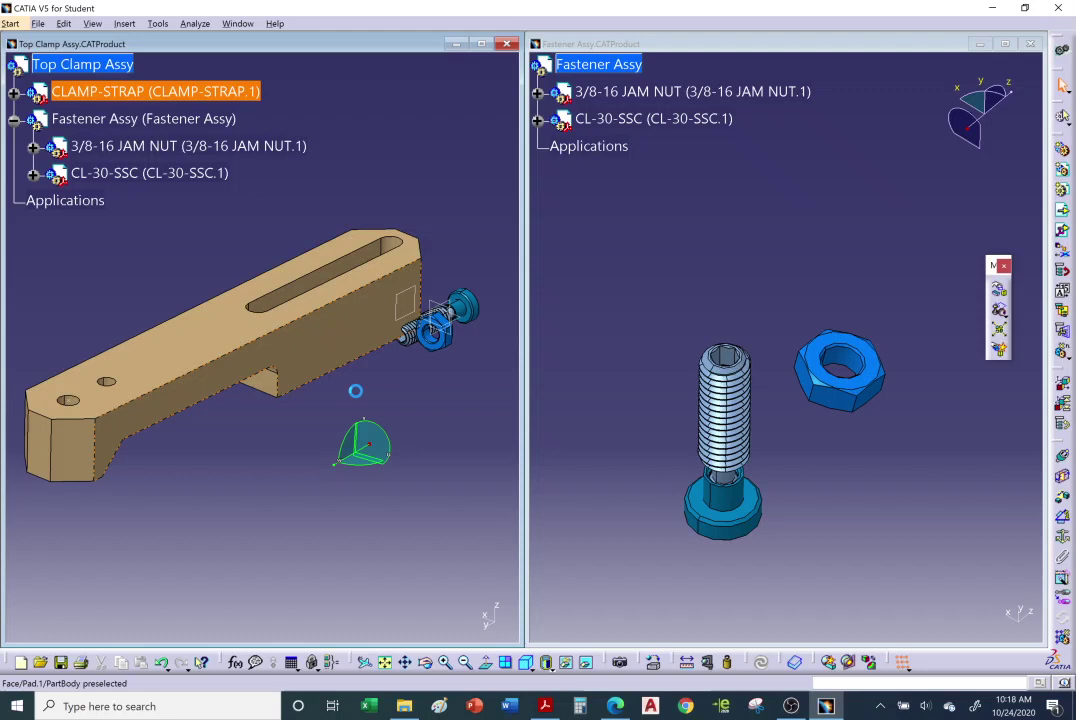
{"action": "mouse_move", "coordinate": [358, 453]}
{"action": "left_mouse_down"}
{"action": "mouse_move", "coordinate": [318, 470]}
{"action": "mouse_move", "coordinate": [362, 447]}
{"action": "mouse_move", "coordinate": [332, 471]}
{"action": "mouse_move", "coordinate": [360, 448]}
{"action": "mouse_move", "coordinate": [346, 464]}
{"action": "left_mouse_up"}
{"action": "left_click", "coordinate": [406, 480]}
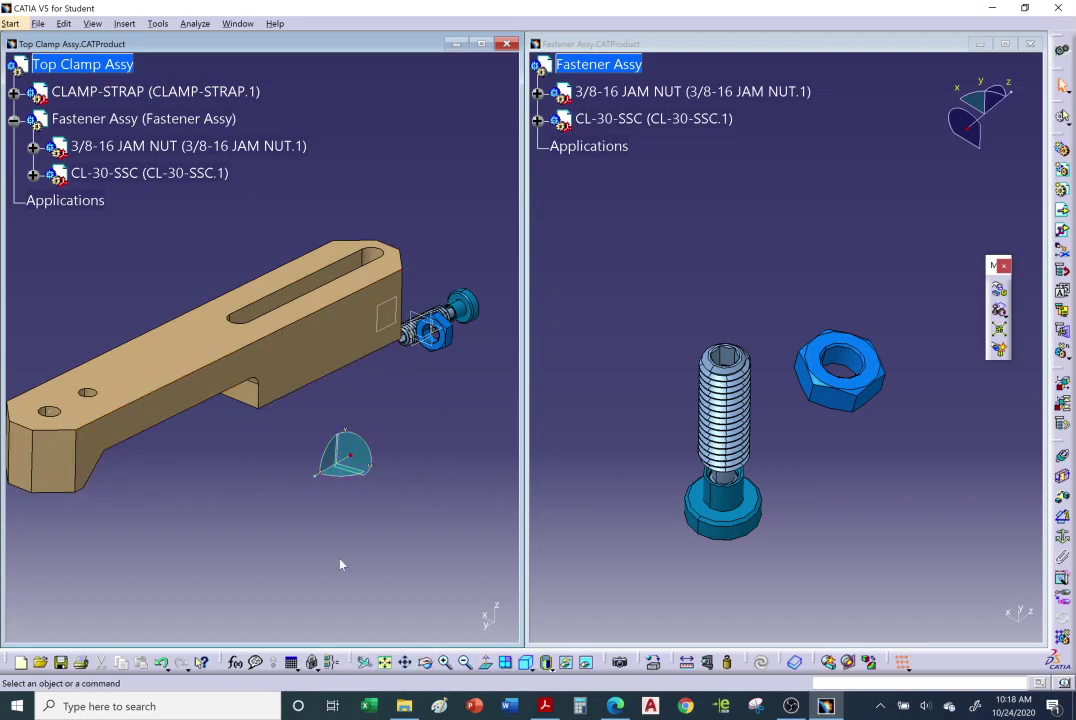
- Select the jam nut and use the compass to move the whole Fastener Assy below the clamp strap
{"action": "left_click", "coordinate": [450, 343]}
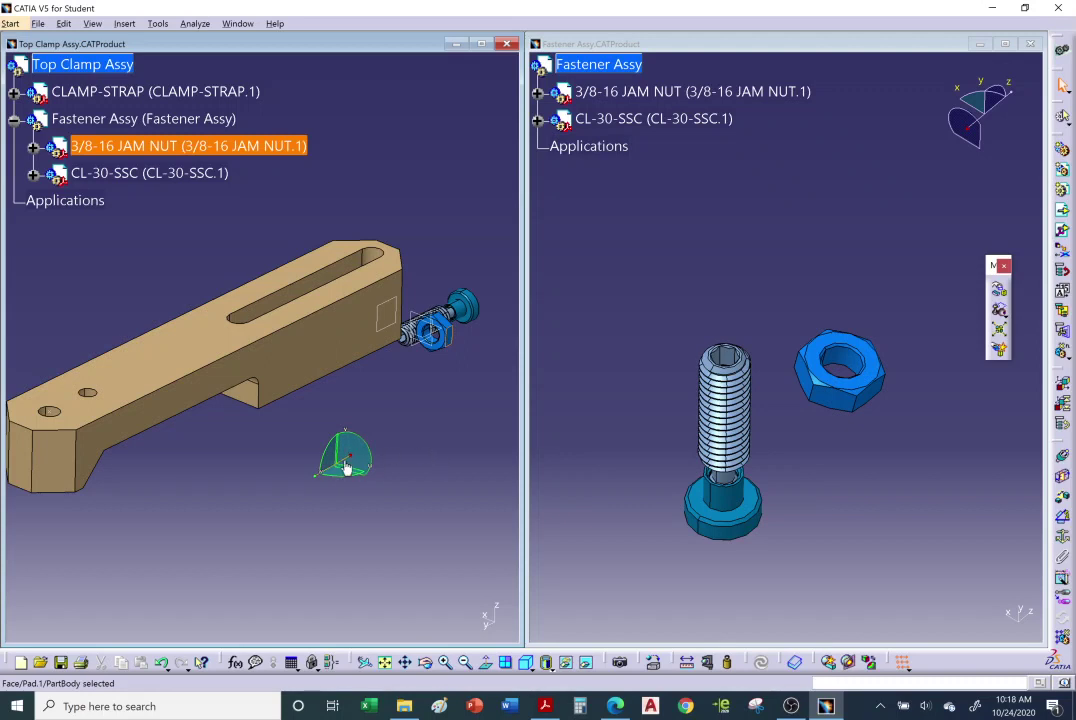
{"action": "left_click_drag", "start_coordinate": [343, 461], "coordinate": [303, 440]}
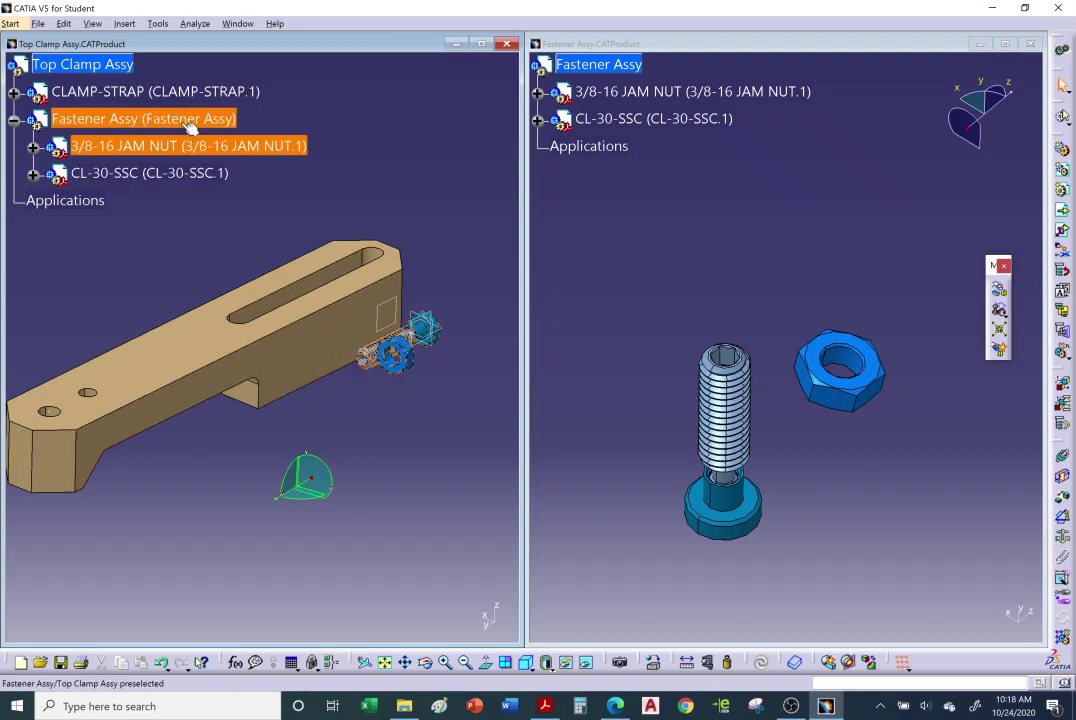
{"action": "left_click_drag", "start_coordinate": [290, 494], "coordinate": [406, 560]}
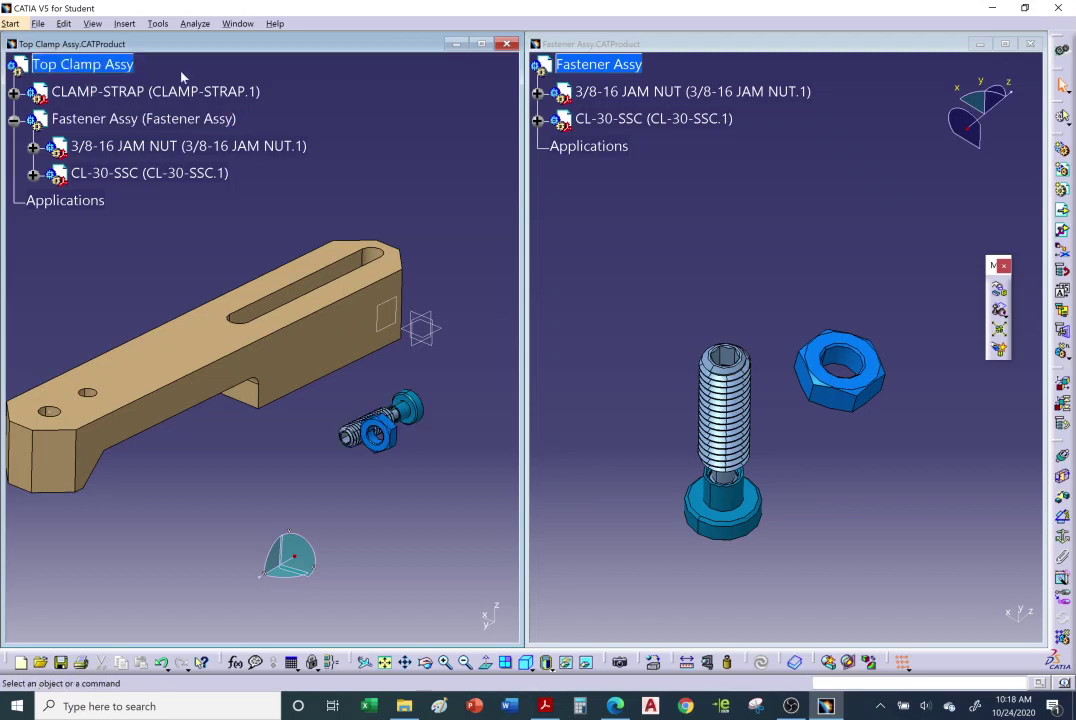
- Try to paste the copied product into Fastener Assy, and clear the selection
{"action": "left_click", "coordinate": [170, 119]}
{"action": "key", "text": "ctrl+v"}
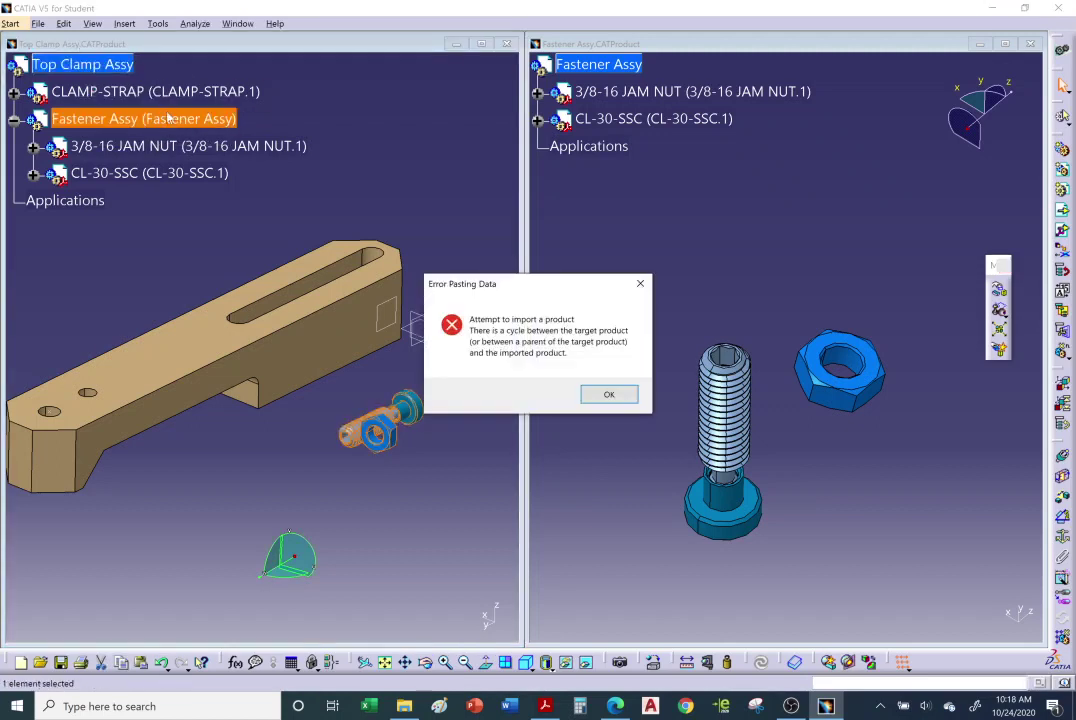
{"action": "left_click", "coordinate": [608, 396]}
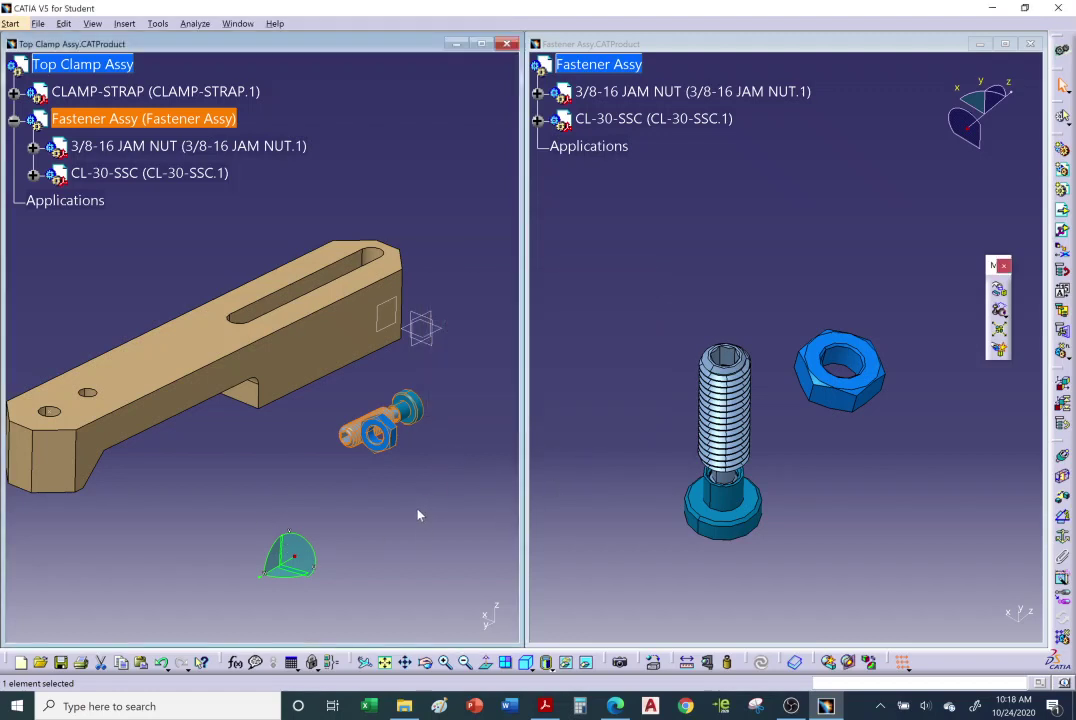
{"action": "left_click", "coordinate": [375, 547]}
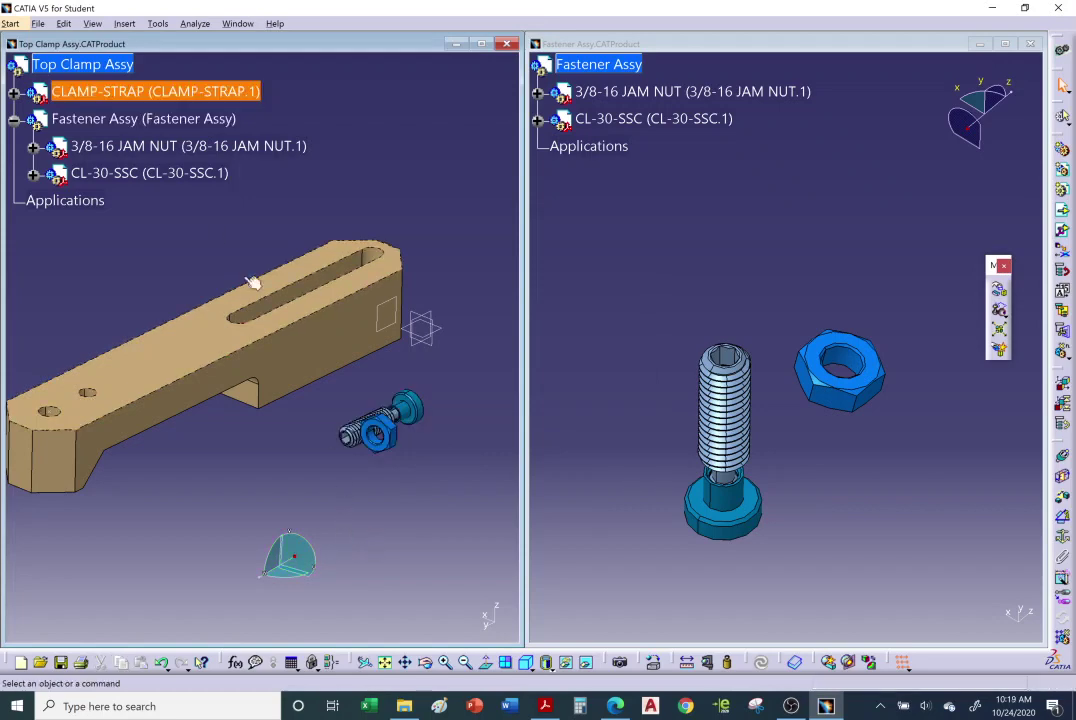
- Reset the compass and activate Fastener Assy within the Top Clamp Assy tree
{"action": "left_click", "coordinate": [92, 23]}
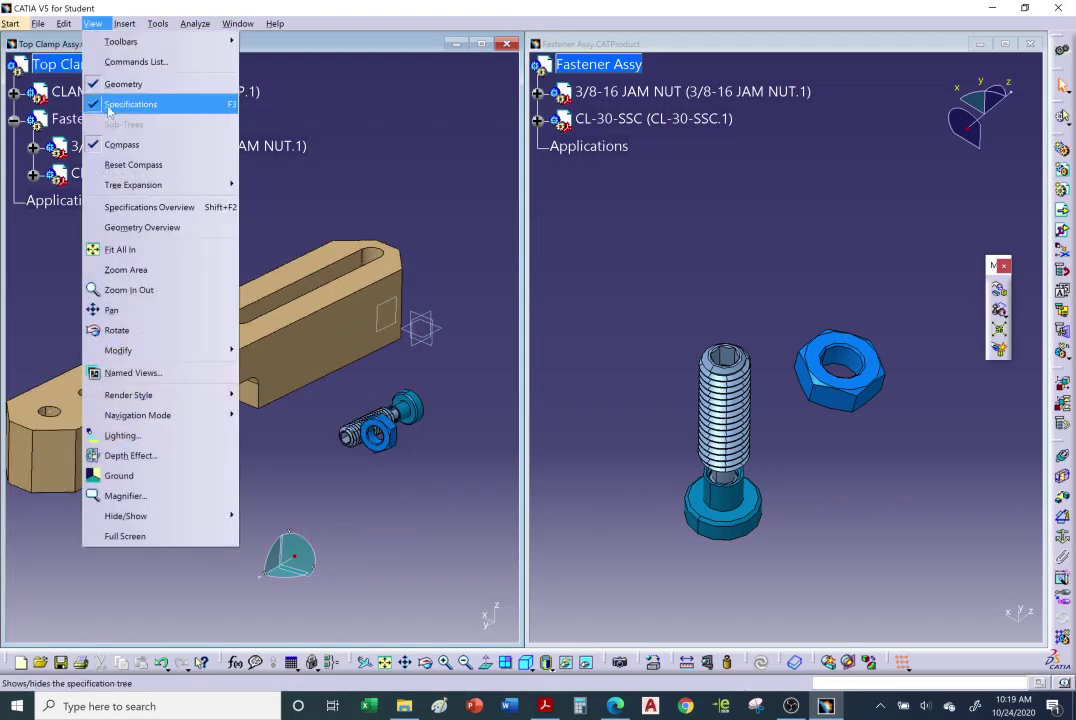
{"action": "left_click", "coordinate": [110, 164]}
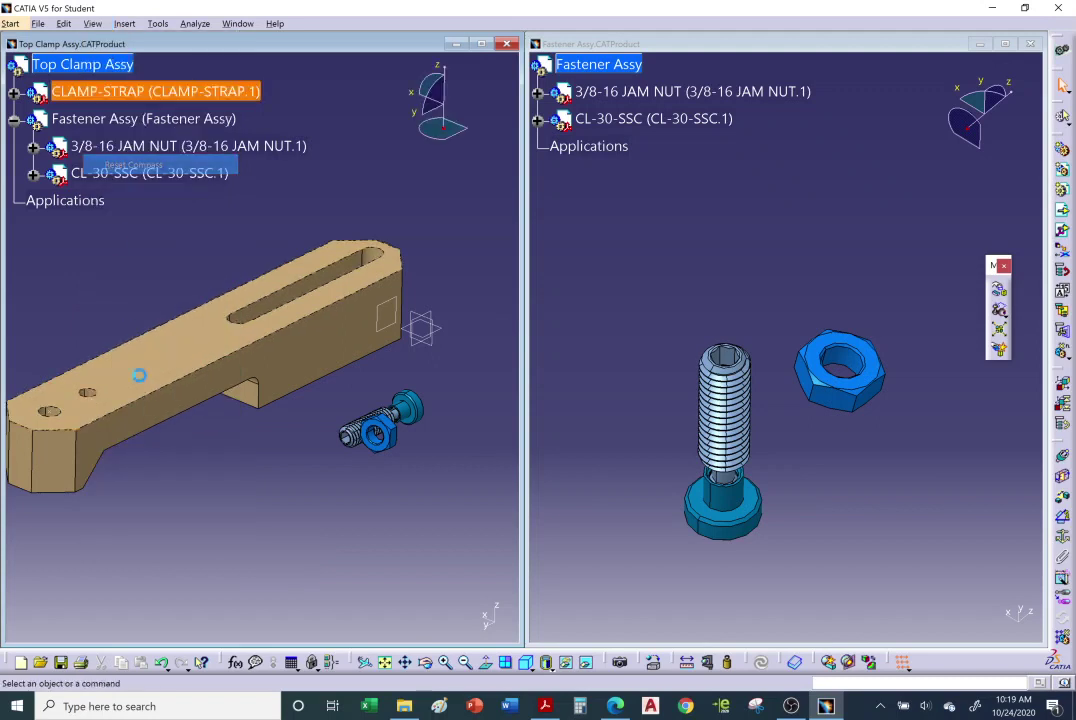
{"action": "left_click", "coordinate": [137, 120]}
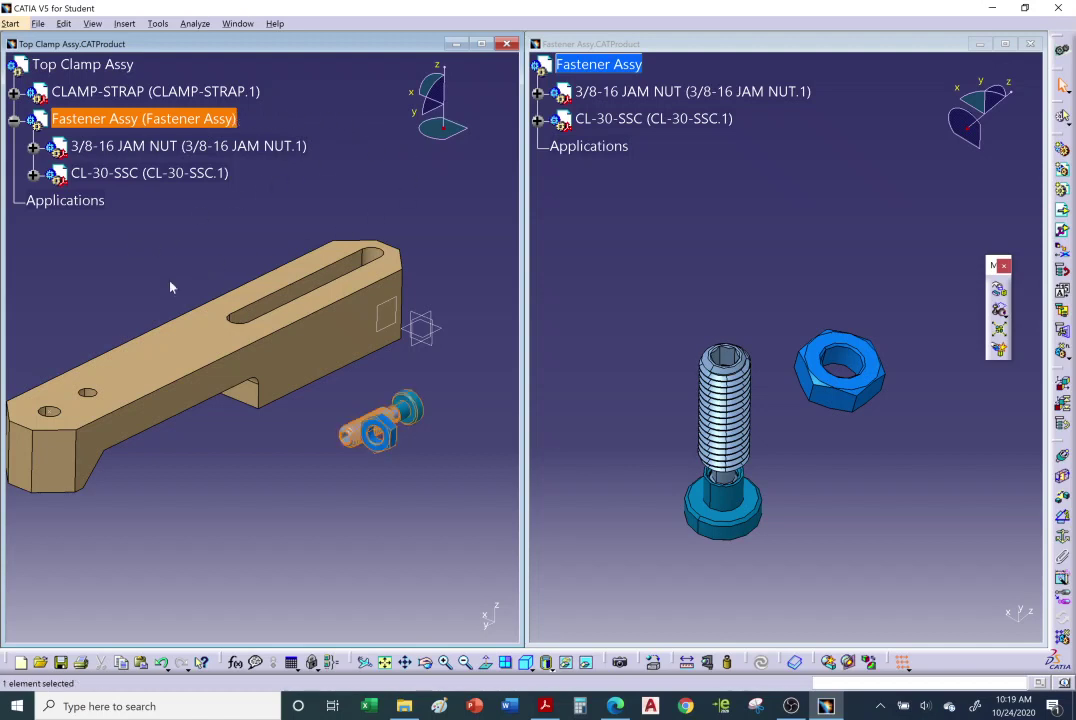
{"action": "left_click", "coordinate": [110, 284]}
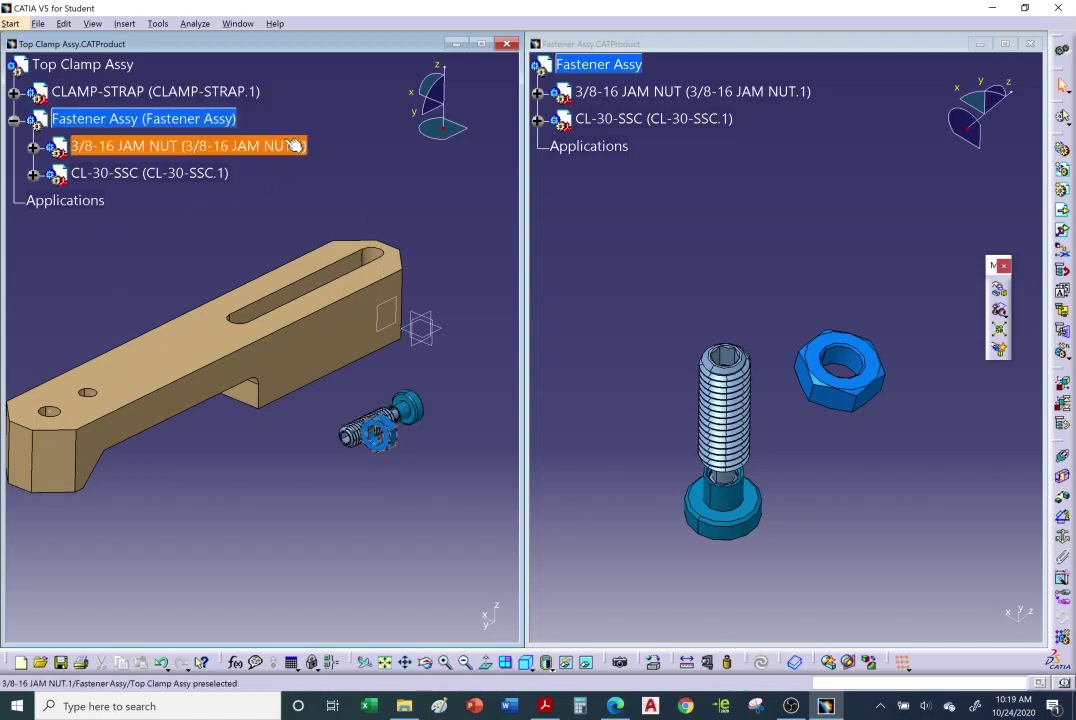
{"action": "left_click", "coordinate": [203, 122]}
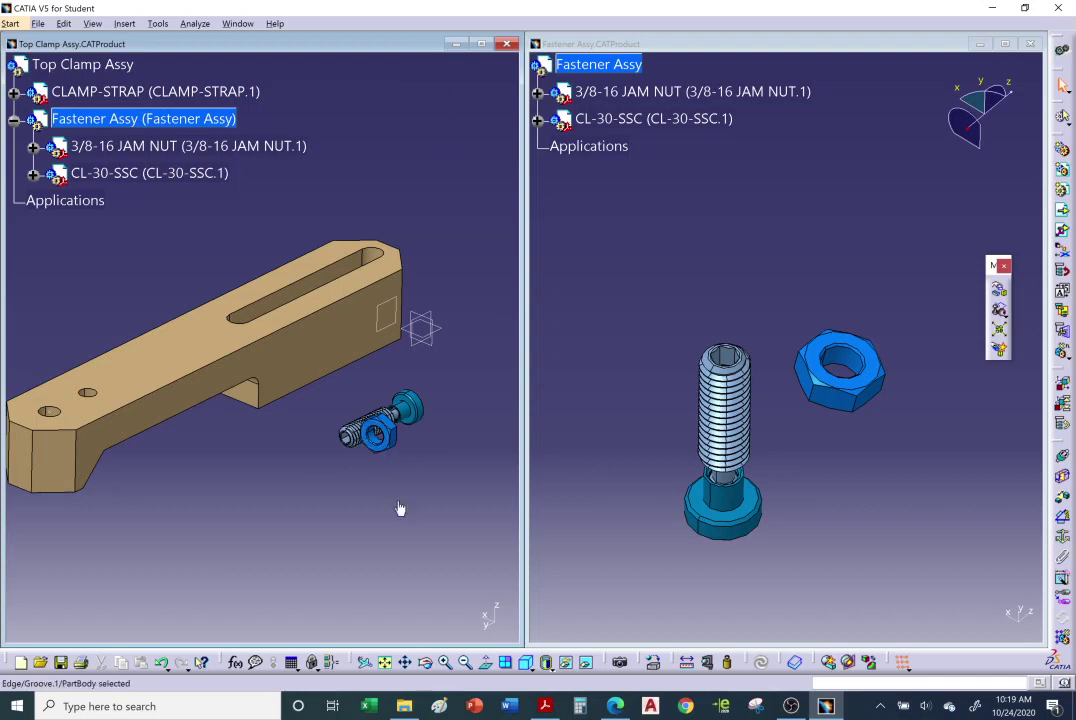
- Attach the compass to the jam nut and move the nut on its own away from the screw
{"action": "left_click_drag", "start_coordinate": [367, 445], "coordinate": [348, 500]}
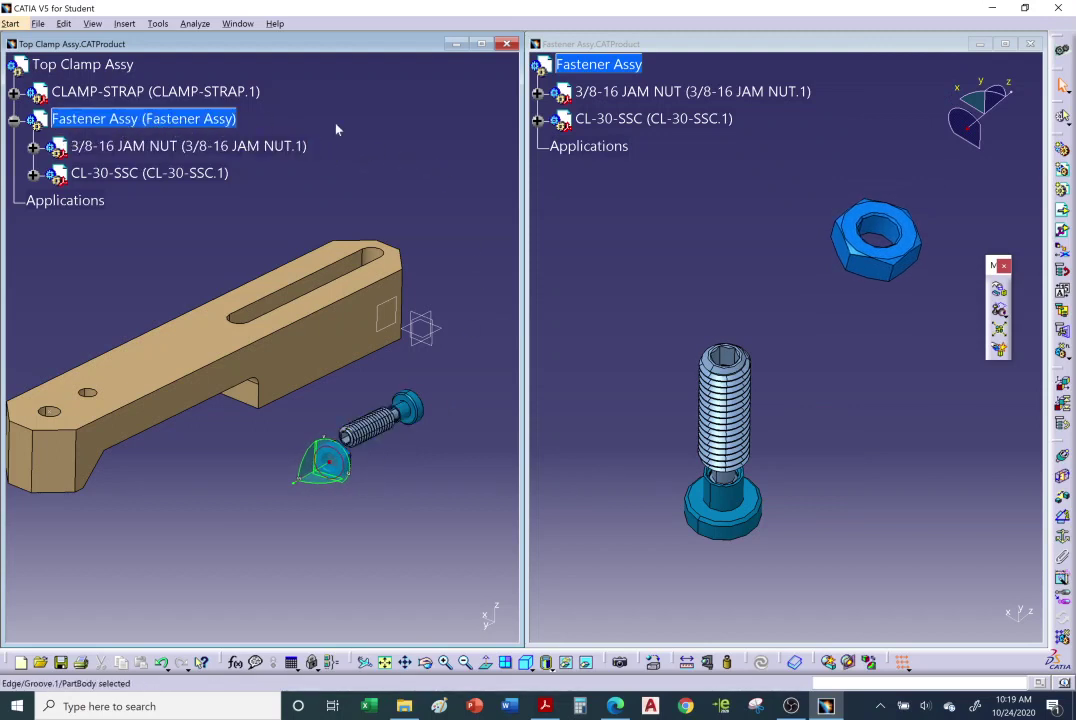
{"action": "left_click", "coordinate": [208, 120]}
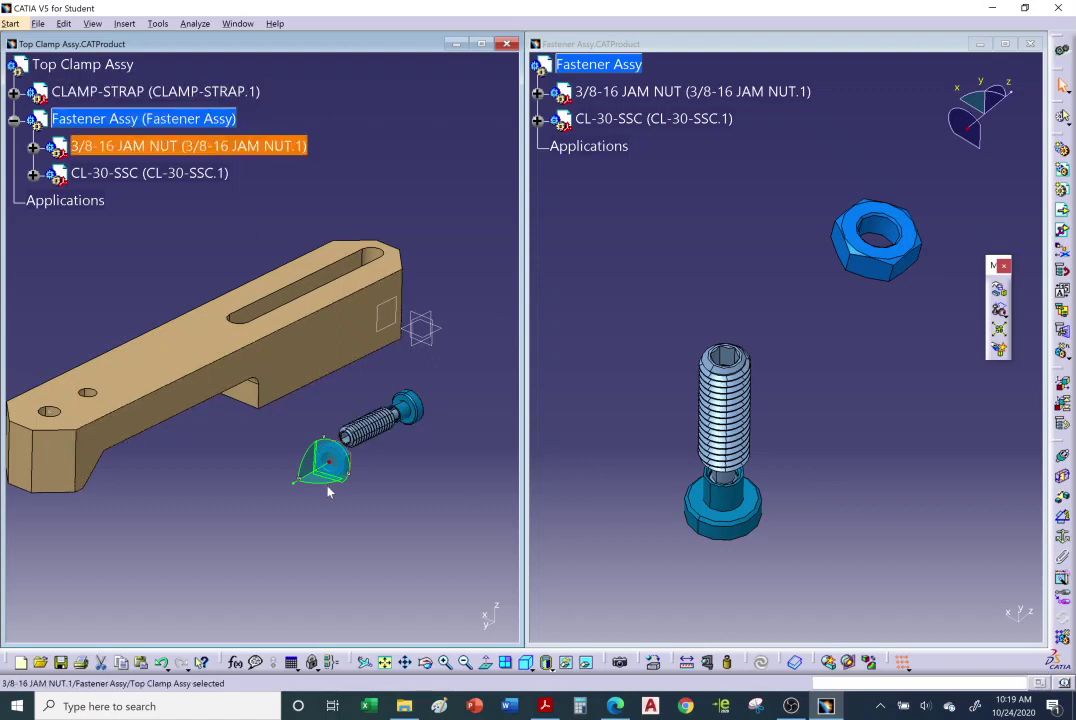
{"action": "left_click_drag", "start_coordinate": [335, 480], "coordinate": [418, 500]}
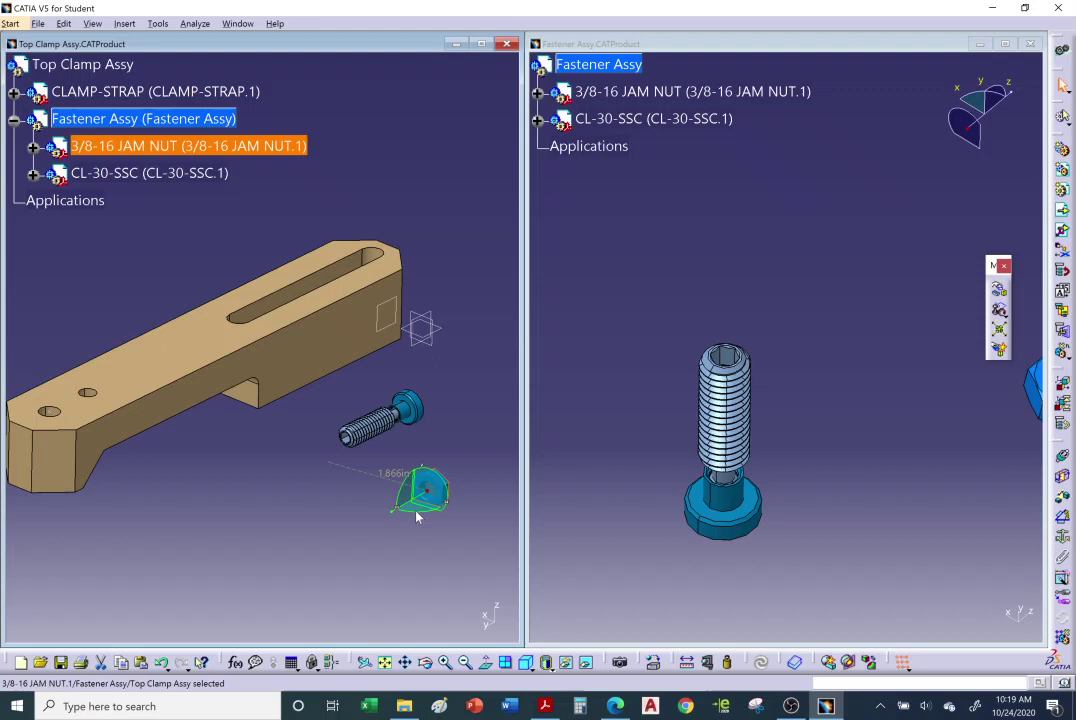
- Shift the CL-30-SSC screw with the compass and reposition the jam nut just off the screw's threaded end
{"action": "left_click", "coordinate": [356, 432]}
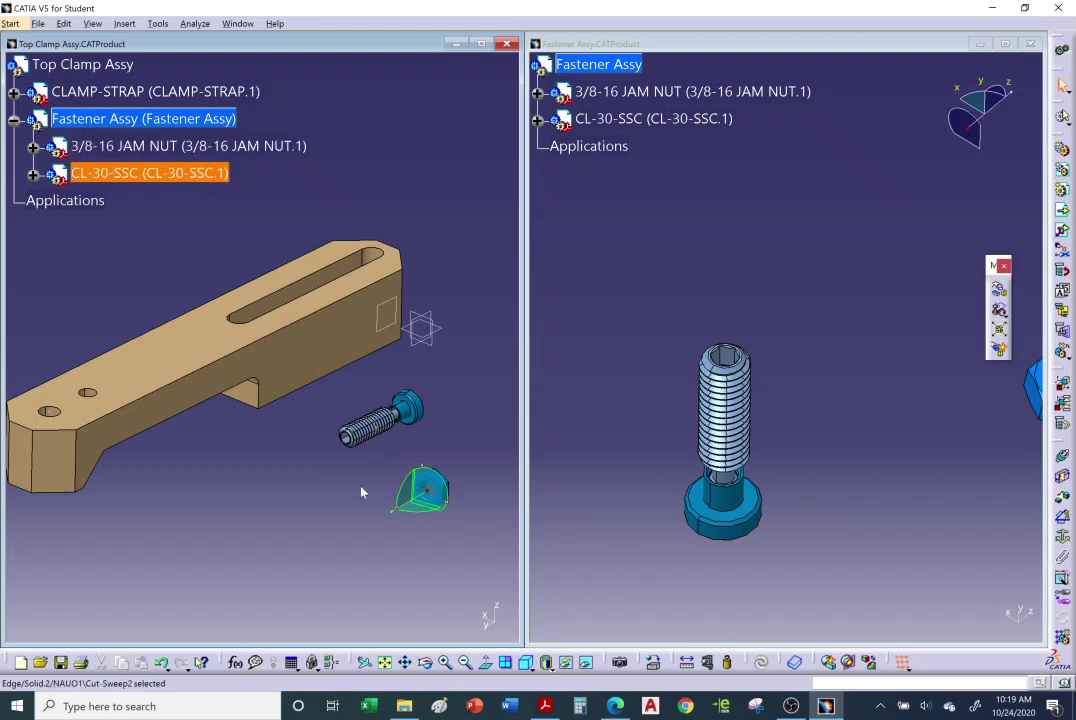
{"action": "left_click_drag", "start_coordinate": [408, 506], "coordinate": [292, 481]}
{"action": "left_click", "coordinate": [428, 492]}
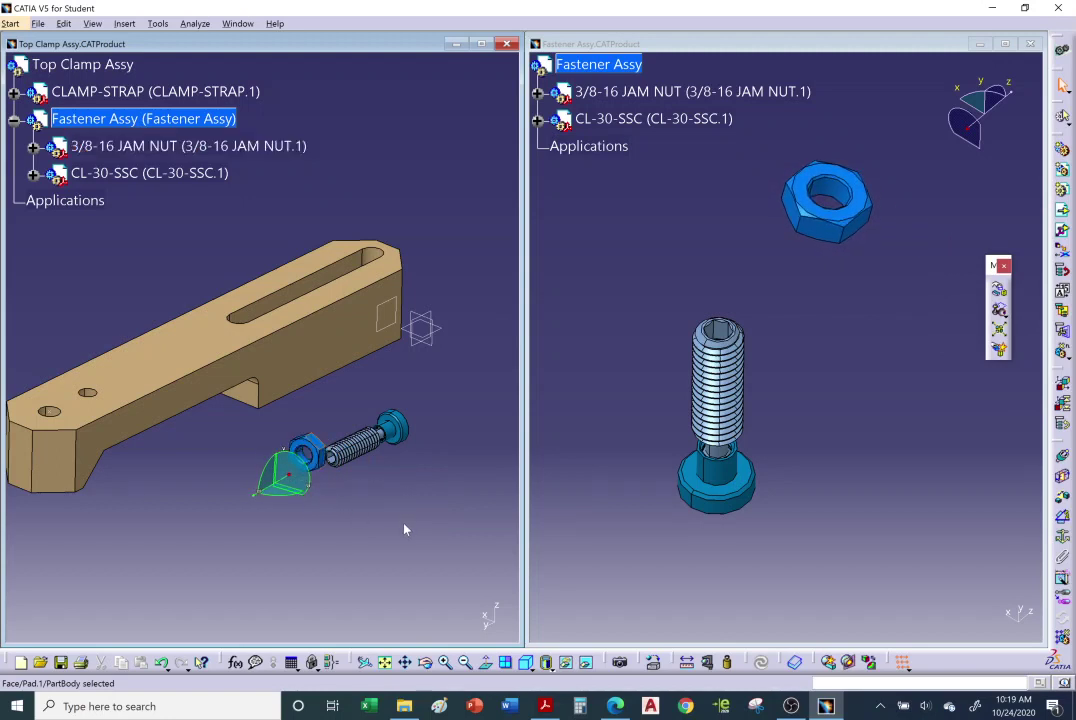
- Try to move the clamp strap with the compass while Fastener Assy is active
{"action": "left_click", "coordinate": [311, 383]}
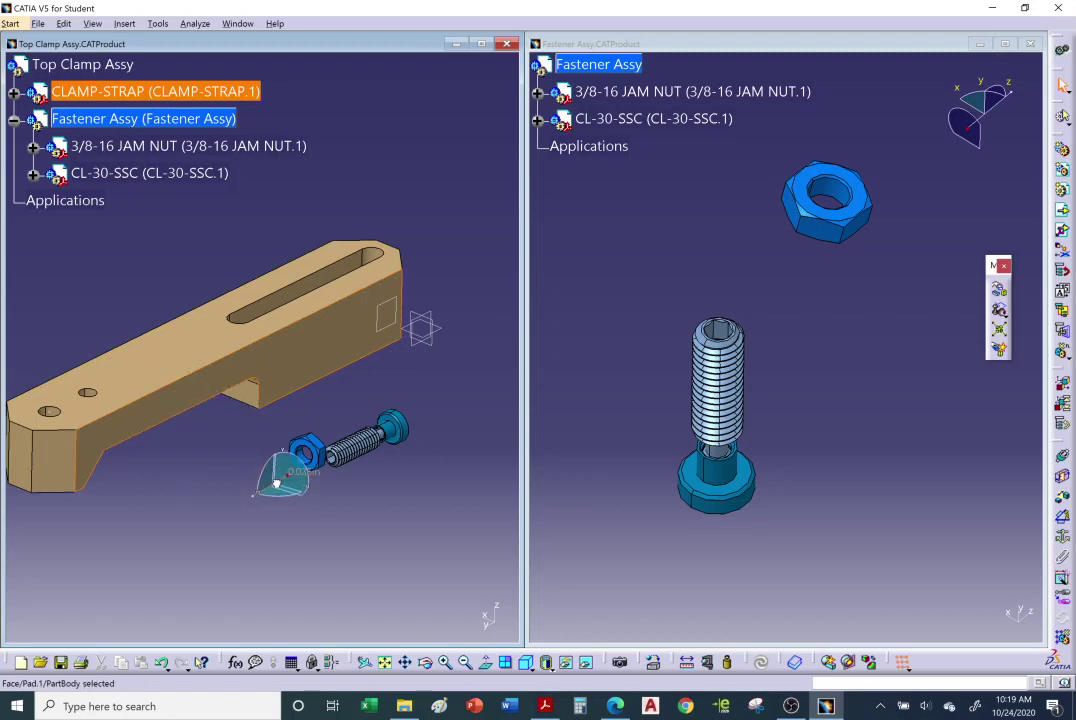
{"action": "left_click_drag", "start_coordinate": [279, 481], "coordinate": [243, 497]}
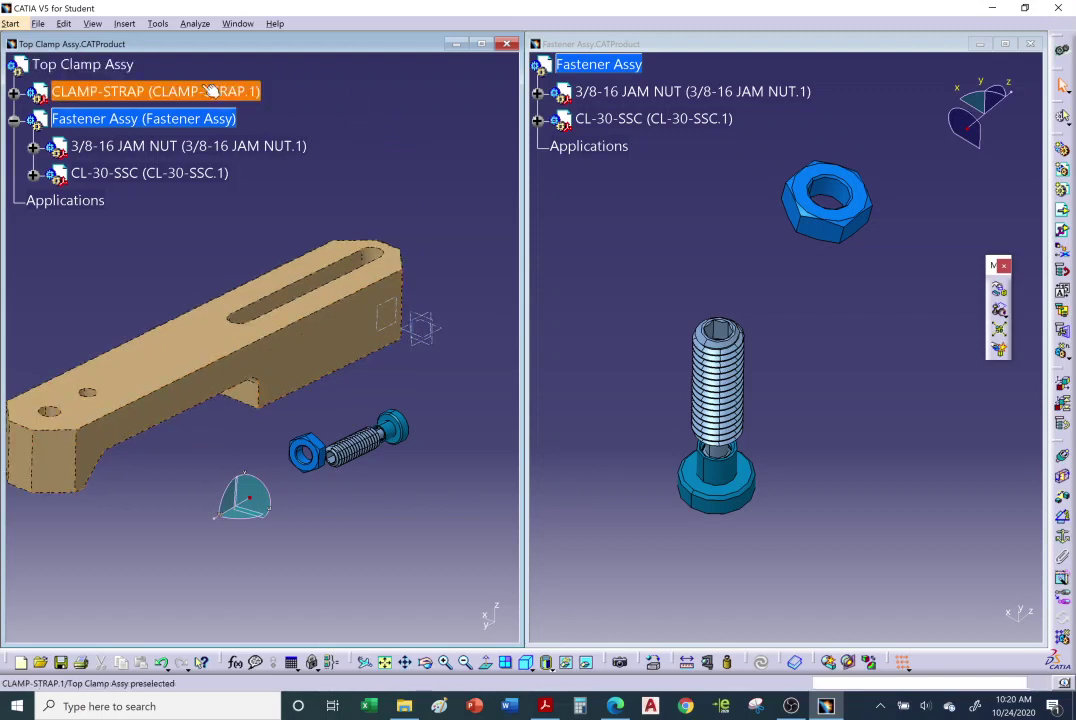
- Activate Top Clamp Assy, use the compass to shift the clamp strap away from the fasteners, and reset the compass
{"action": "left_click", "coordinate": [73, 63]}
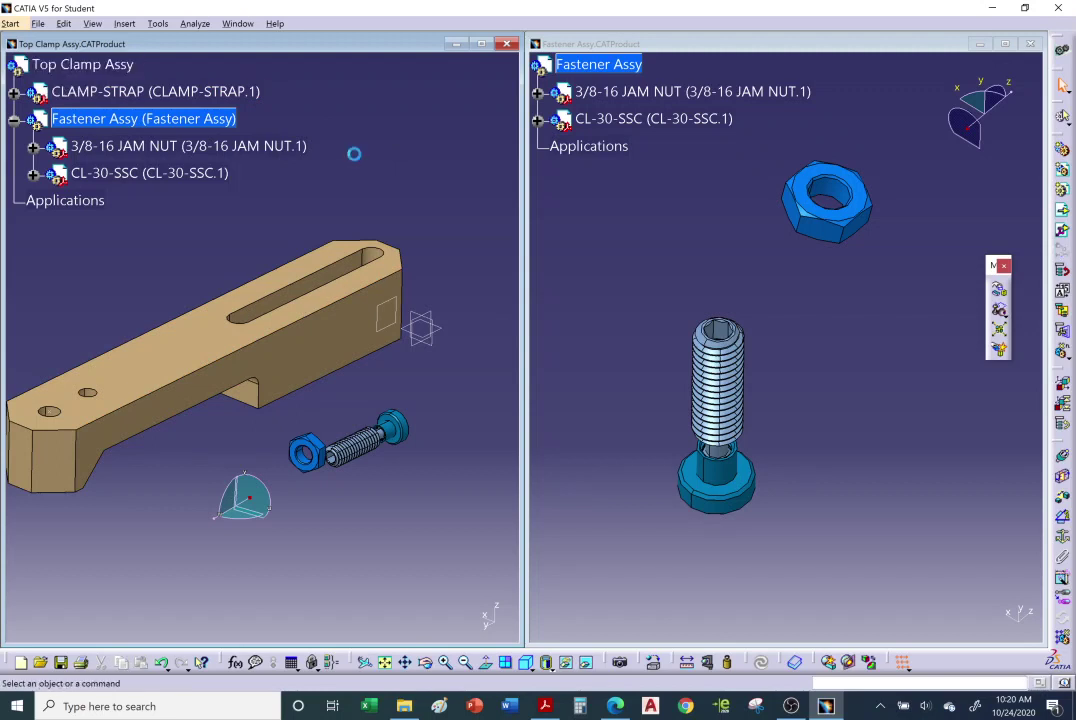
{"action": "left_click", "coordinate": [92, 23]}
{"action": "left_click", "coordinate": [133, 164]}
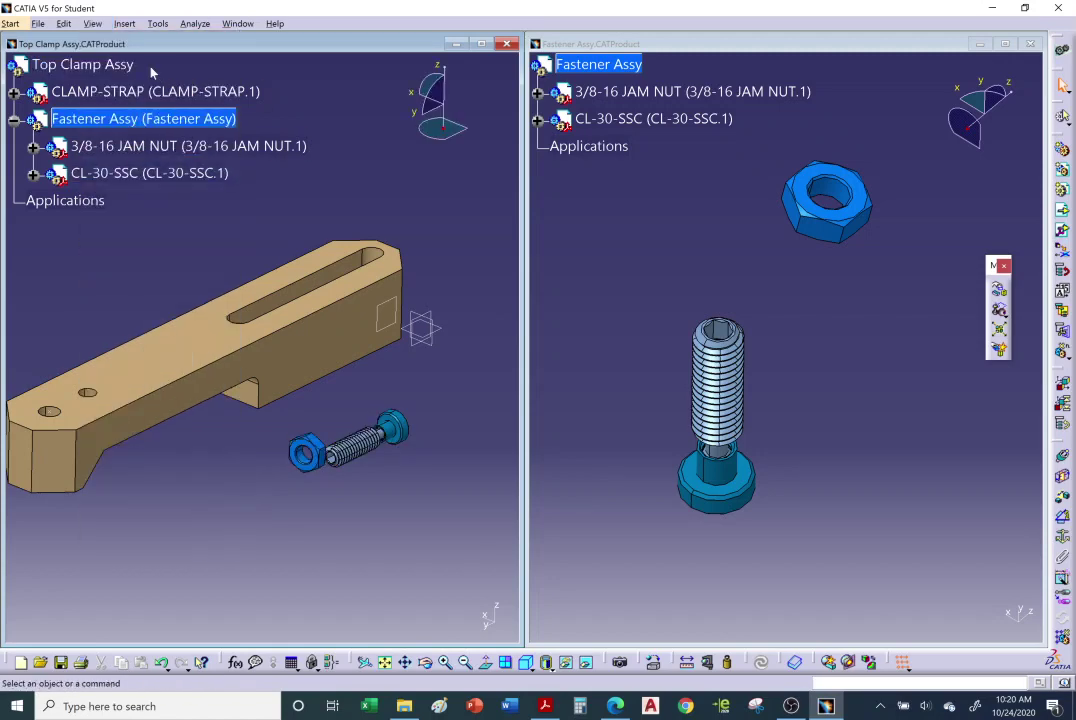
{"action": "left_click", "coordinate": [118, 66]}
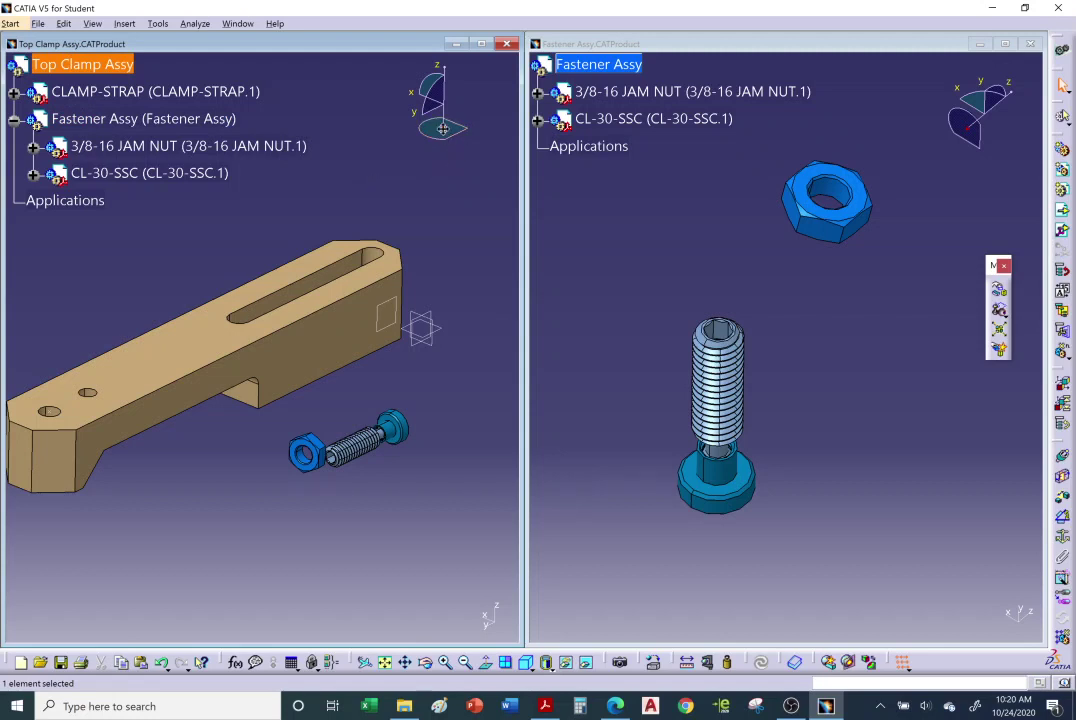
{"action": "left_click_drag", "start_coordinate": [443, 128], "coordinate": [275, 318]}
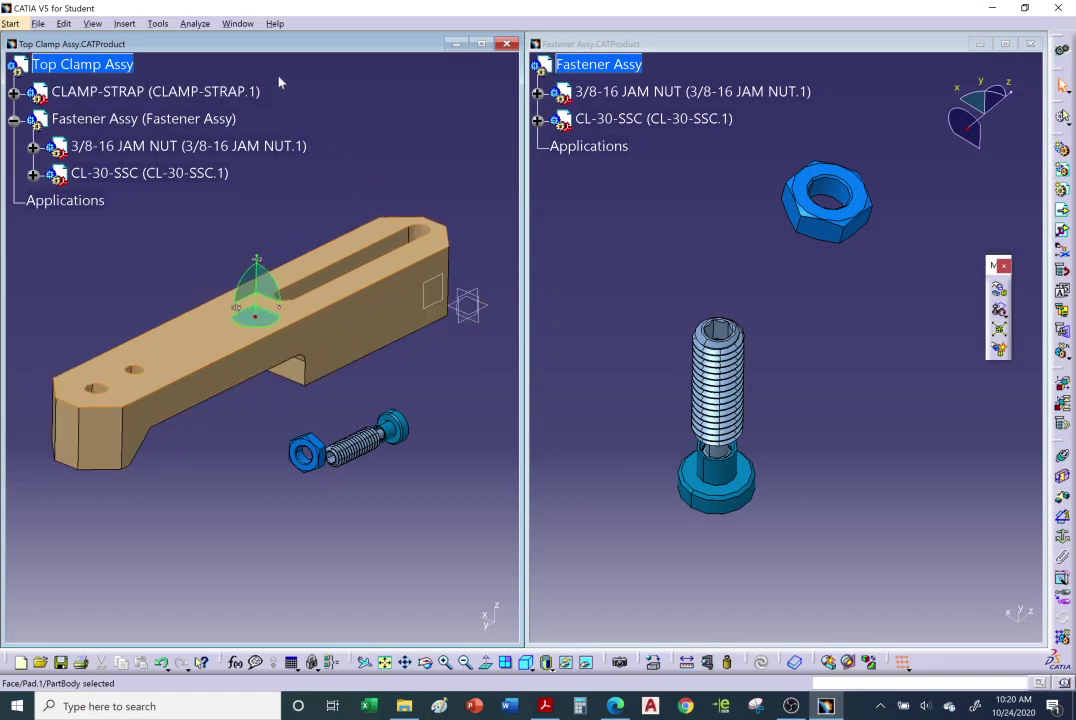
{"action": "left_click", "coordinate": [92, 23]}
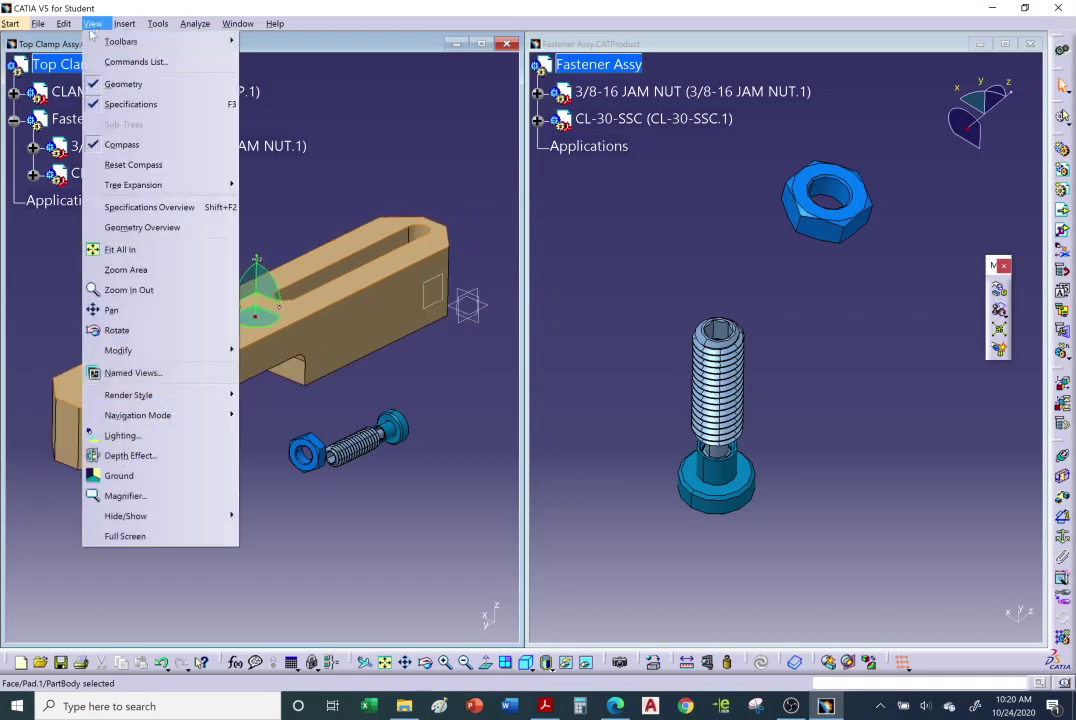
{"action": "left_click", "coordinate": [127, 165]}
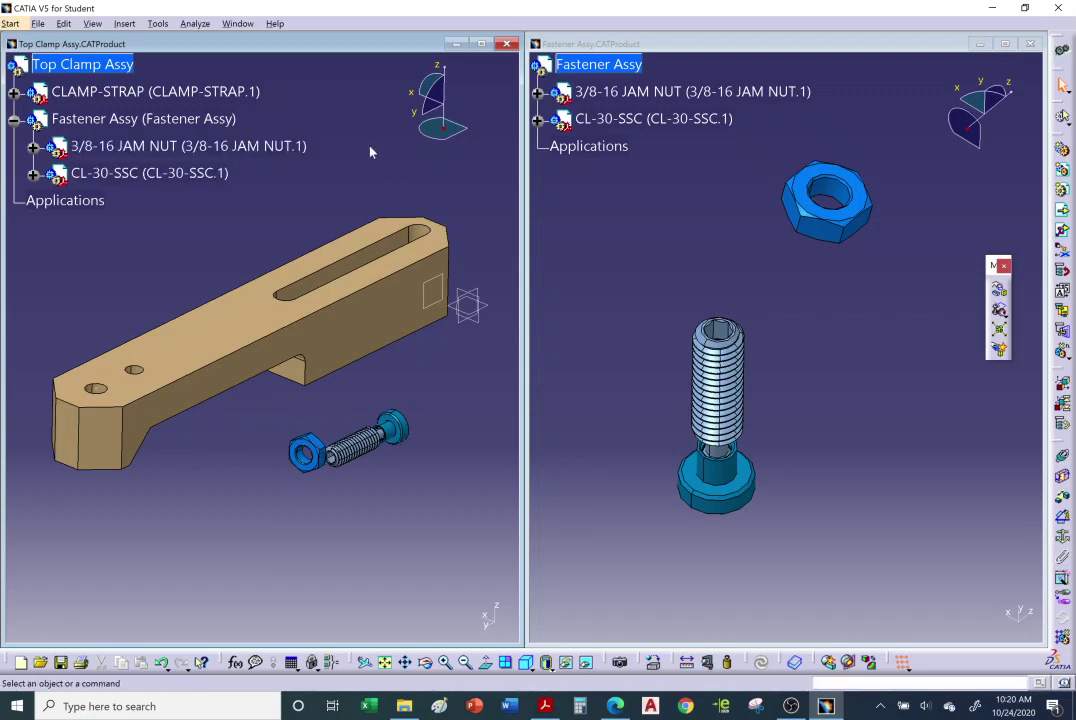
{"action": "left_click", "coordinate": [173, 121]}
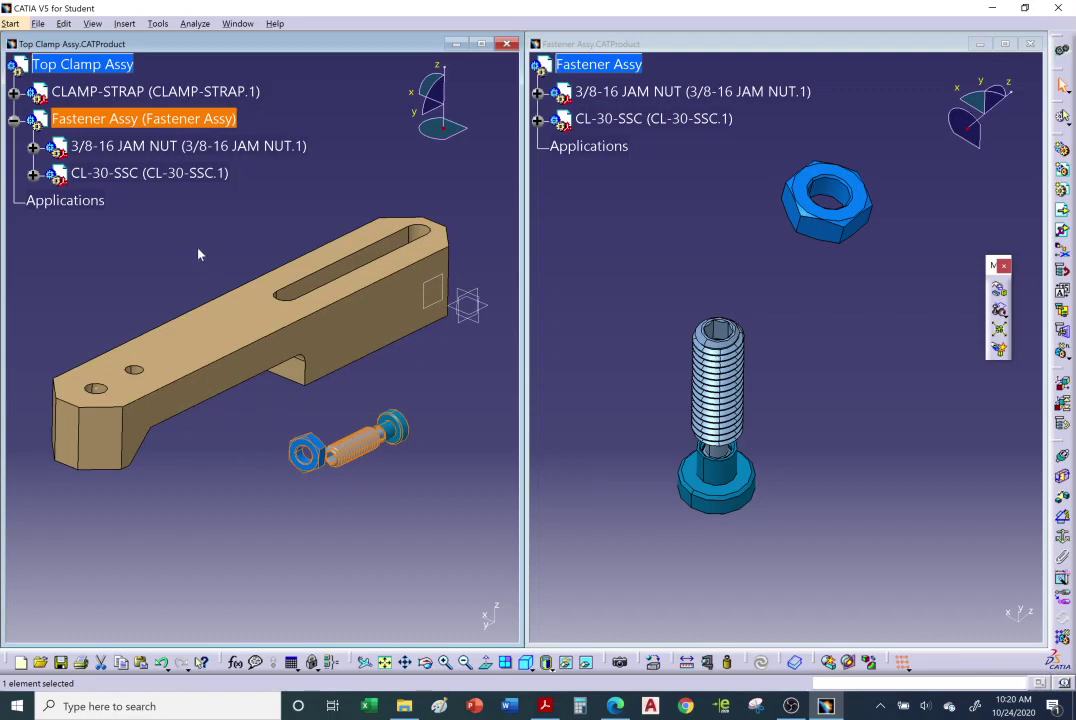
{"action": "left_click", "coordinate": [140, 445]}
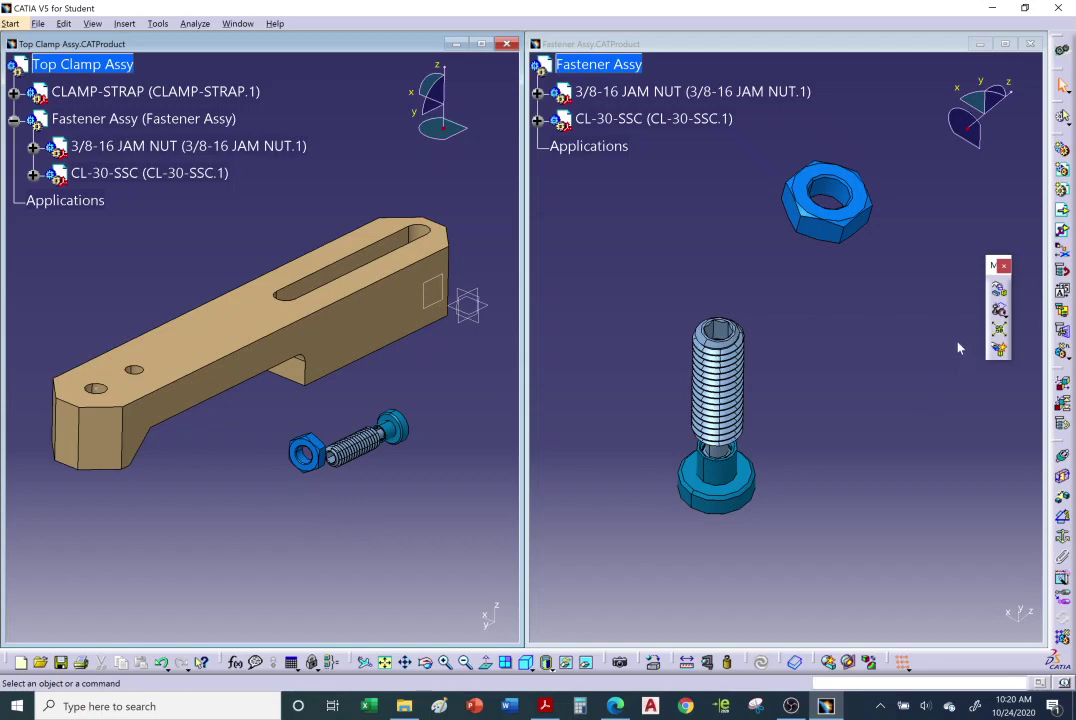
- Float the Constraints toolbar over the Fastener Assy window and dock the Move toolbar at the window's edge
{"action": "middle_click_drag", "start_coordinate": [821, 413], "coordinate": [890, 420]}
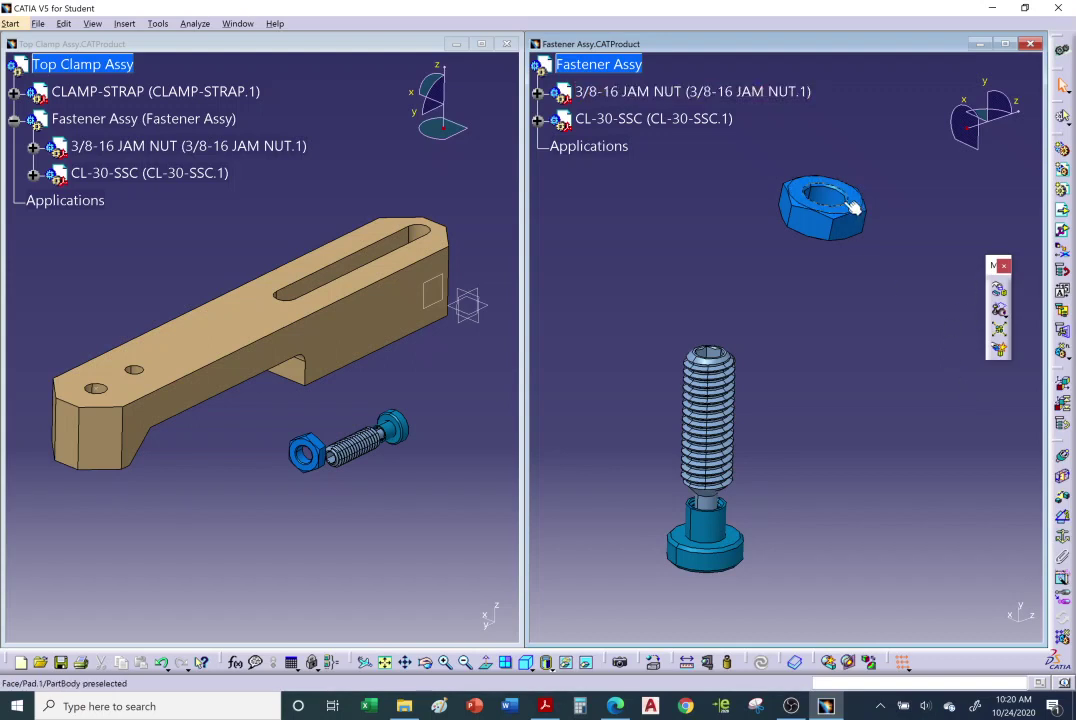
{"action": "left_click_drag", "start_coordinate": [1062, 447], "coordinate": [928, 205]}
{"action": "left_click_drag", "start_coordinate": [993, 262], "coordinate": [1036, 238]}
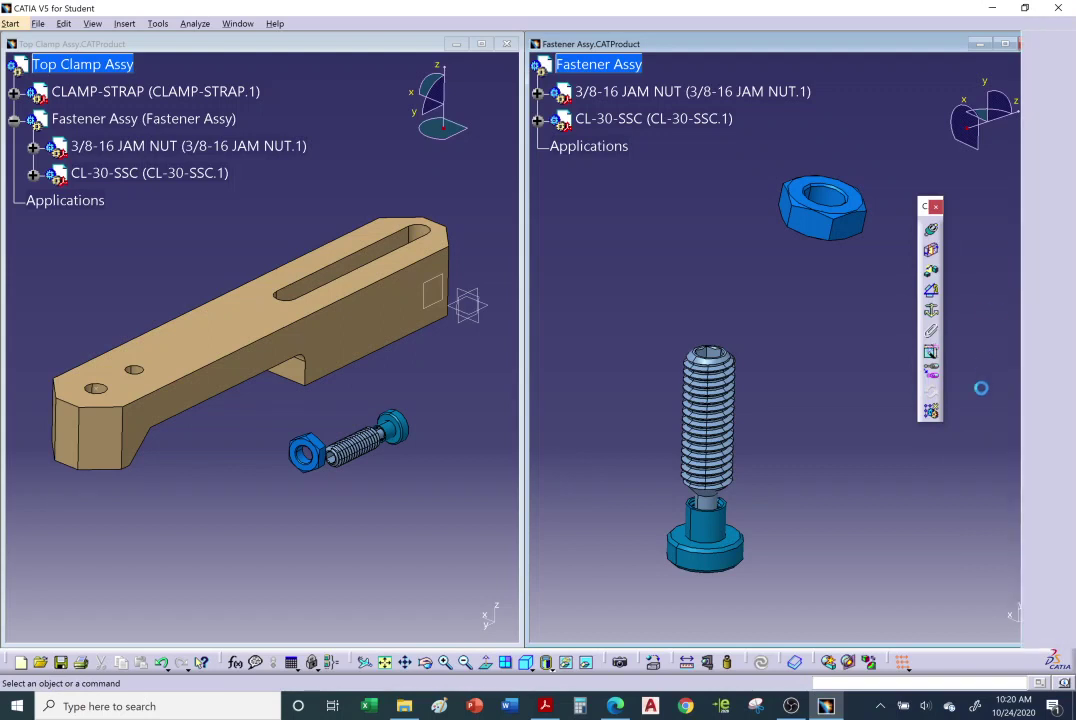
- Add a coincidence constraint between the jam nut's hole axis and the CL-30-SSC screw's axis in Fastener Assy
{"action": "left_click", "coordinate": [931, 230]}
{"action": "left_click", "coordinate": [830, 198]}
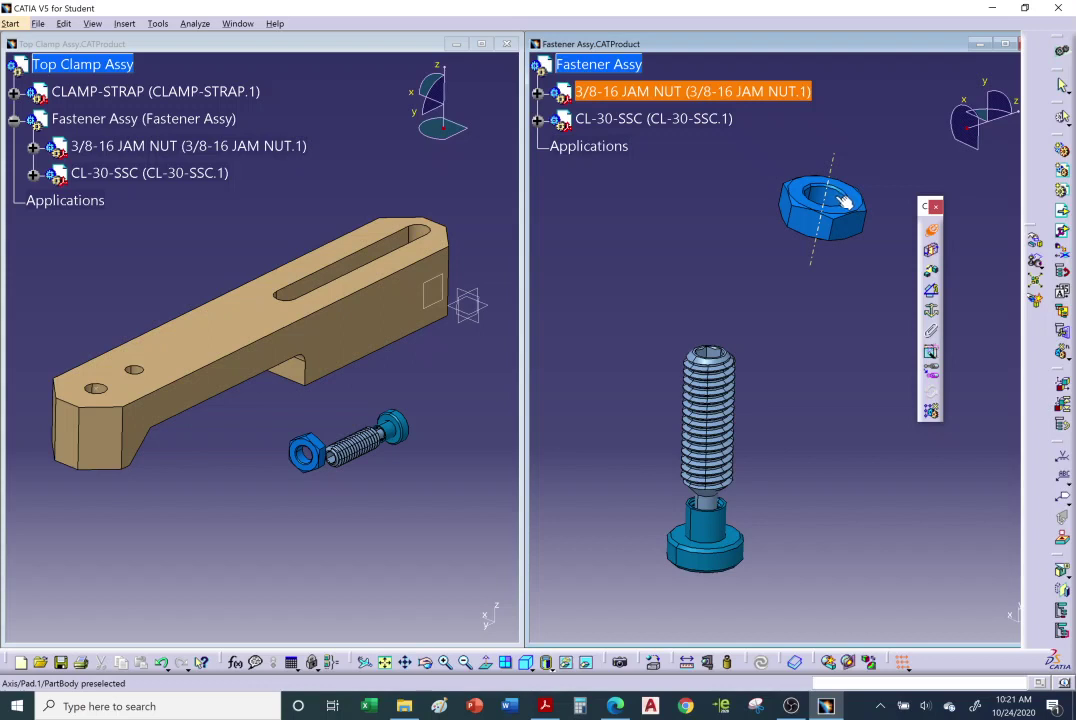
{"action": "left_click", "coordinate": [843, 203]}
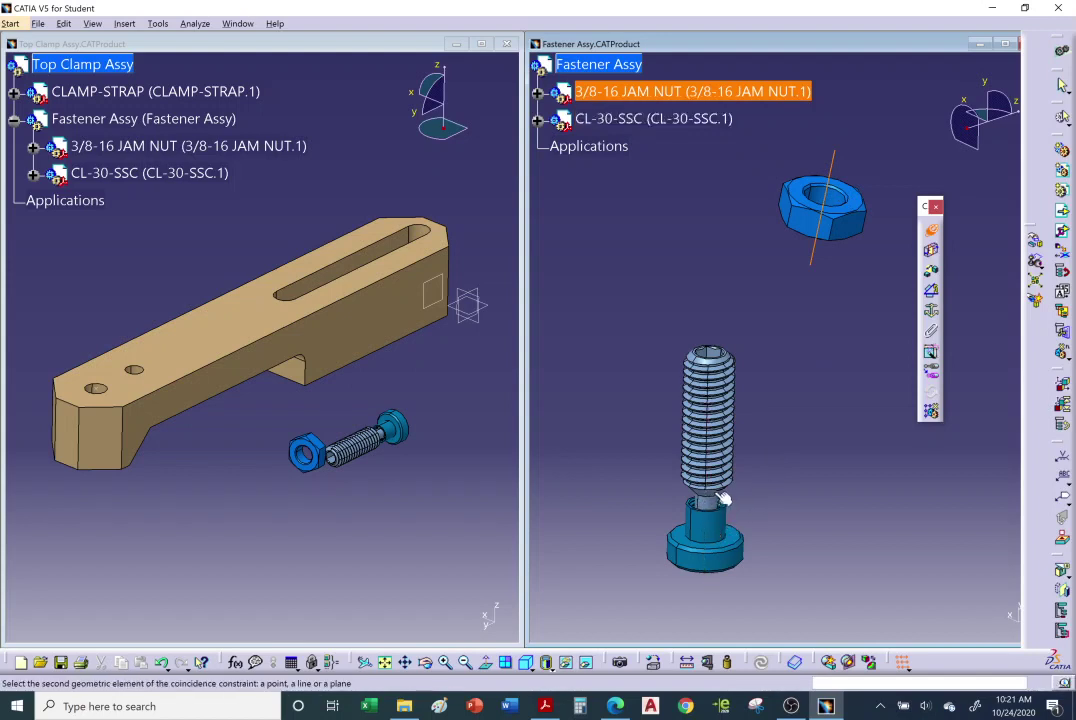
{"action": "middle_click_drag", "start_coordinate": [757, 505], "coordinate": [663, 509]}
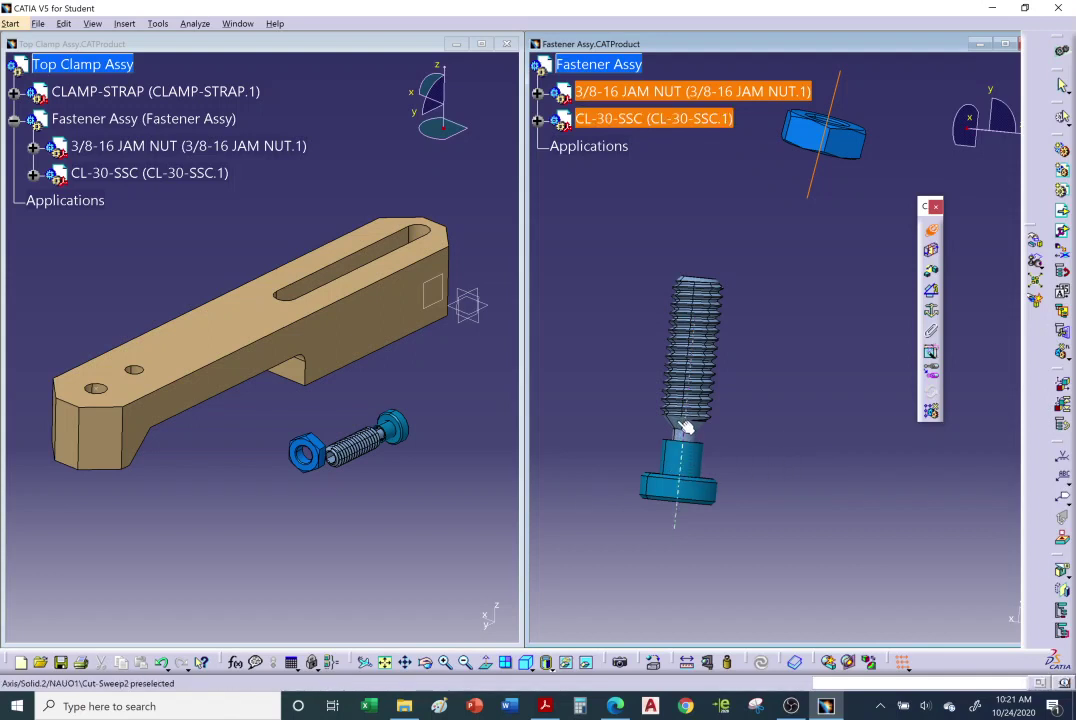
{"action": "left_click", "coordinate": [686, 428]}
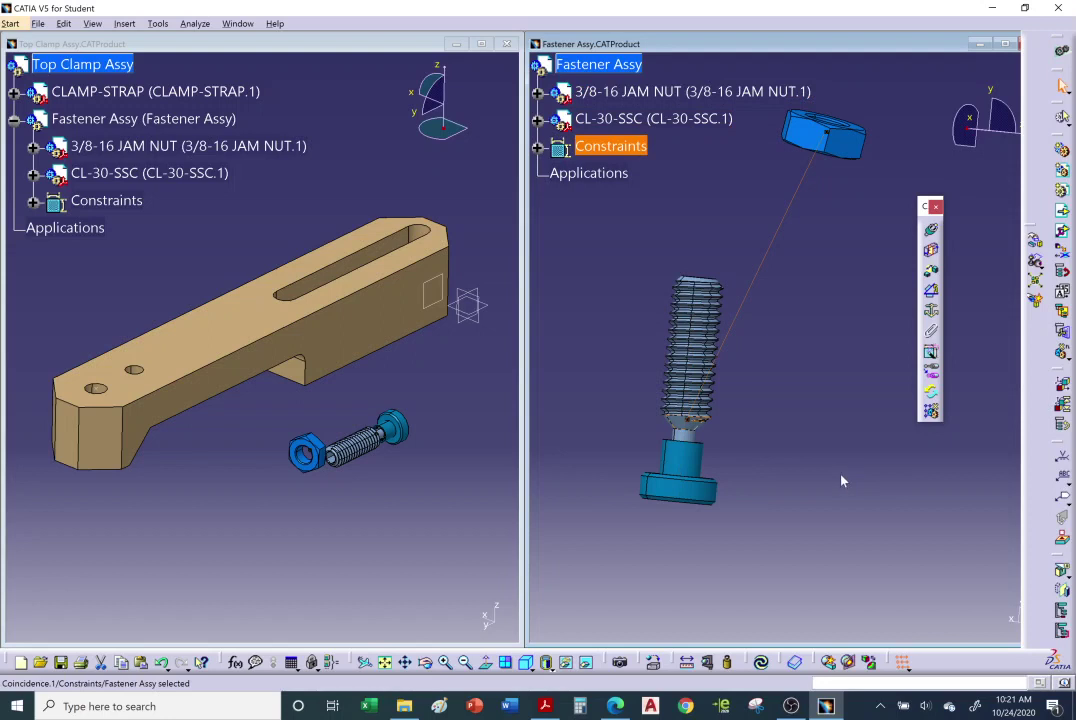
{"action": "middle_click_drag", "start_coordinate": [840, 481], "coordinate": [760, 418]}
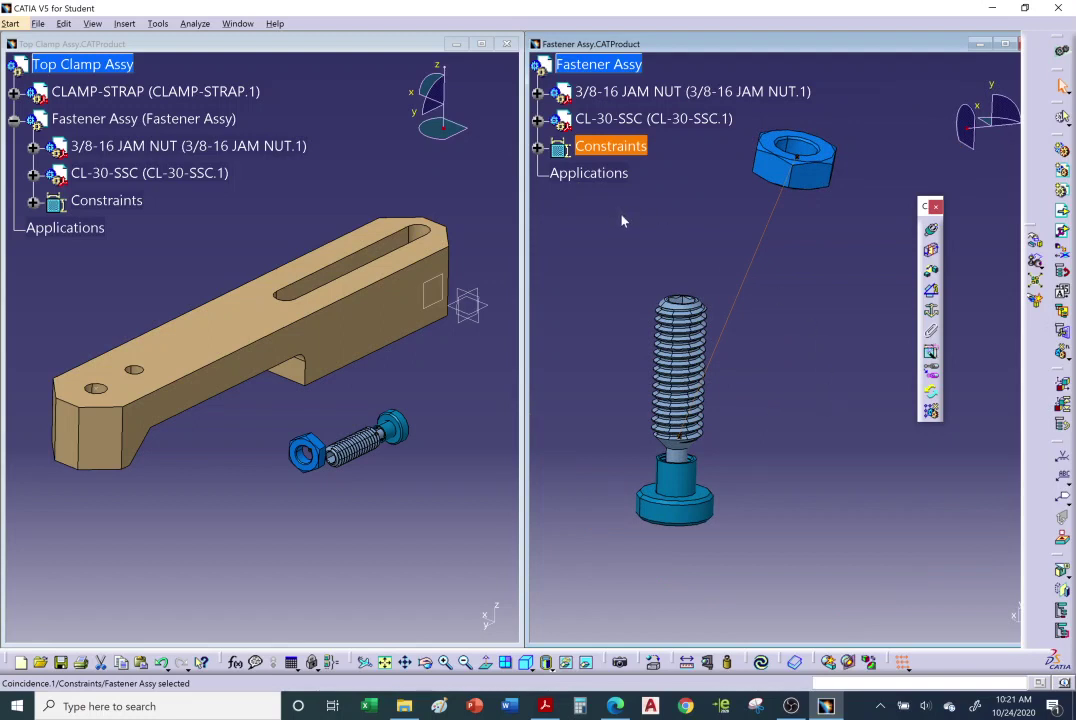
- Anchor the CL-30-SSC screw with a Fix constraint in Fastener Assy and expand the Constraints branch of the tree
{"action": "left_click", "coordinate": [778, 420]}
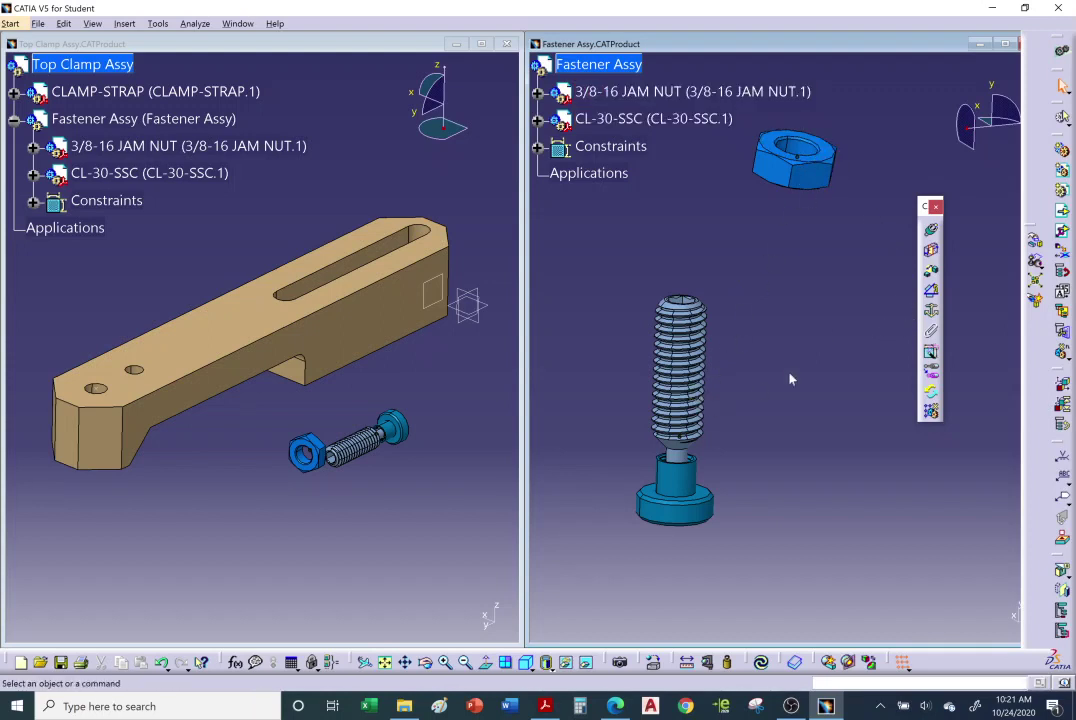
{"action": "left_click", "coordinate": [930, 310]}
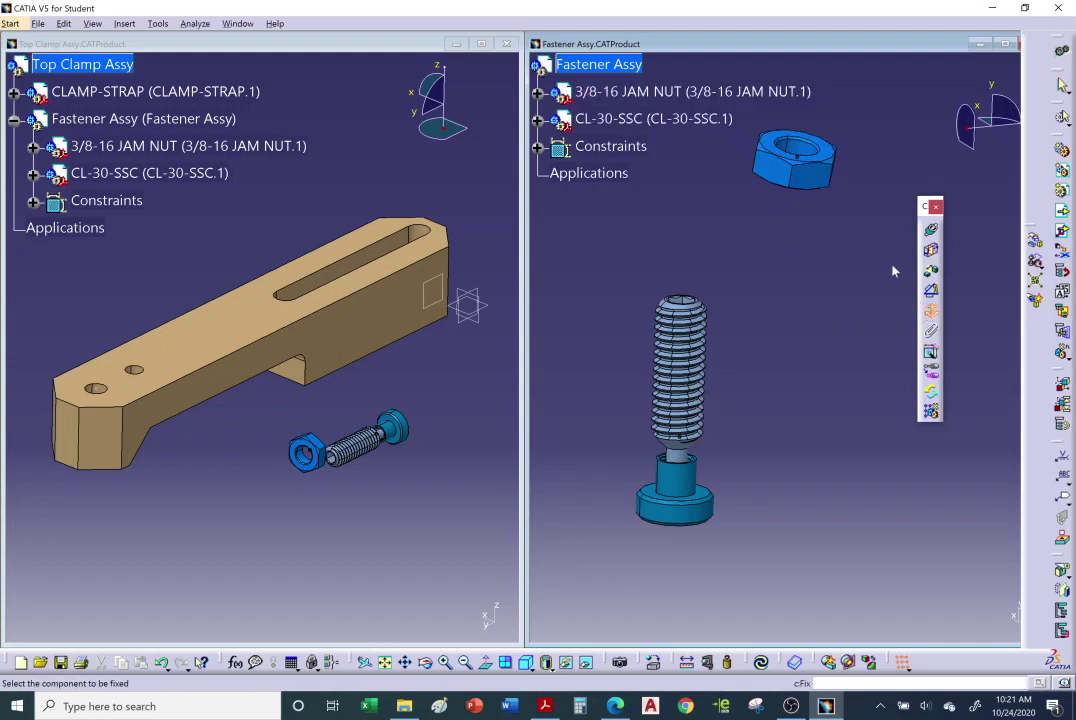
{"action": "left_click", "coordinate": [703, 390]}
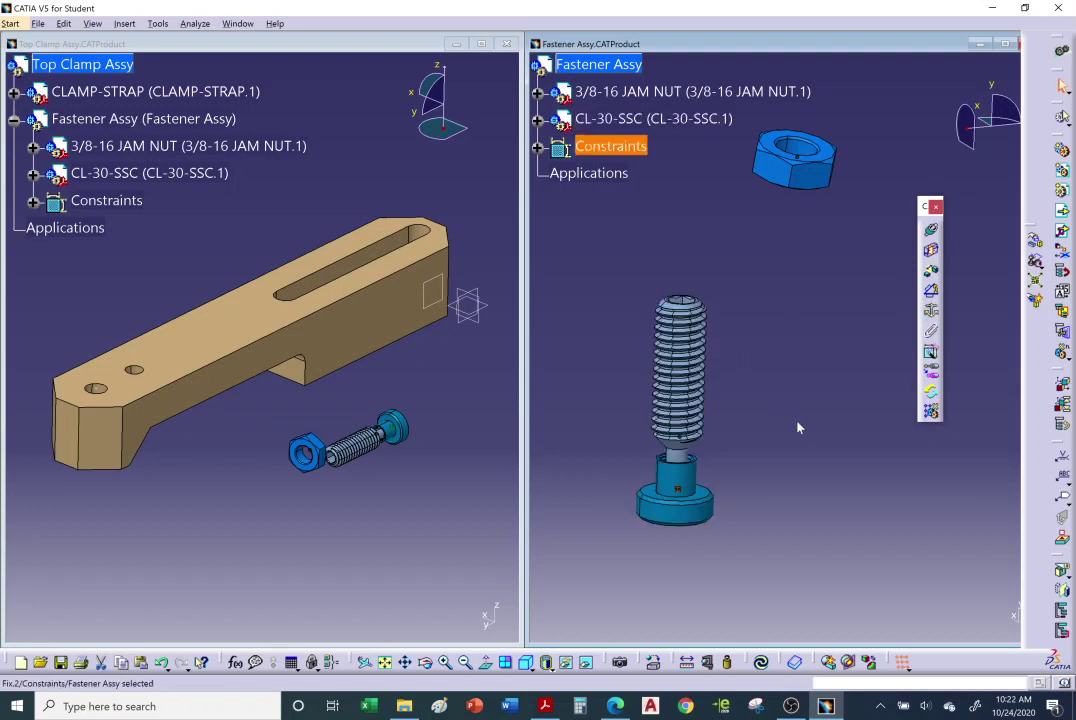
{"action": "left_click", "coordinate": [539, 148]}
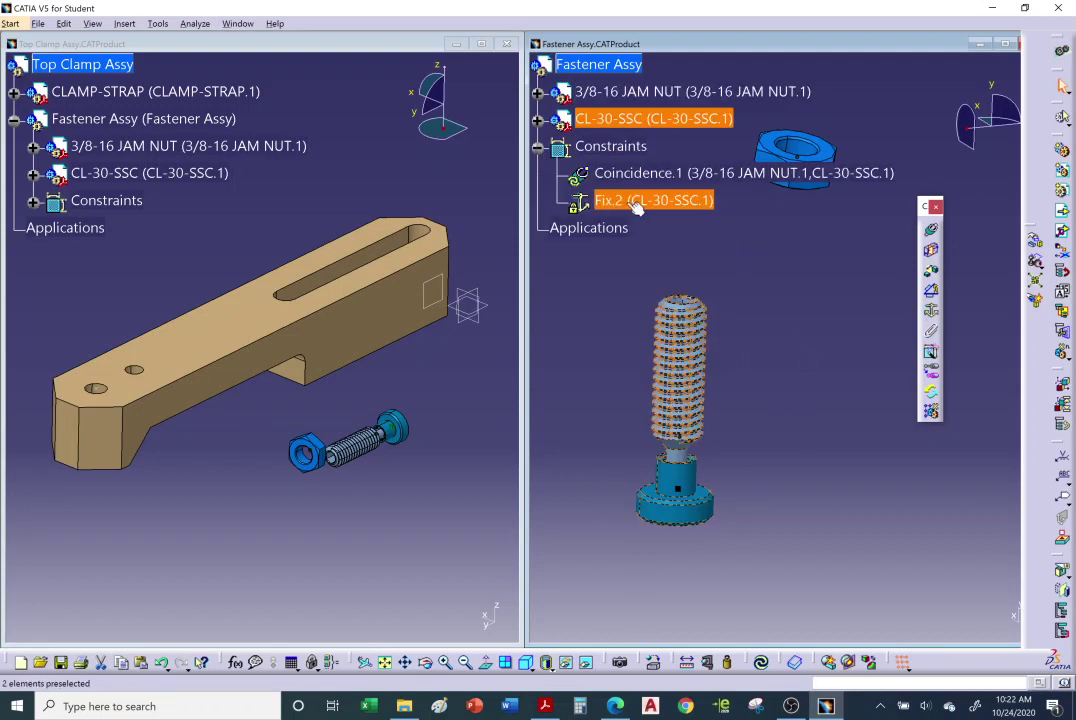
- Float the Update toolbar below the Constraints toolbar and update Fastener Assy to align the jam nut with the screw
{"action": "middle_click_drag", "start_coordinate": [790, 320], "coordinate": [806, 348]}
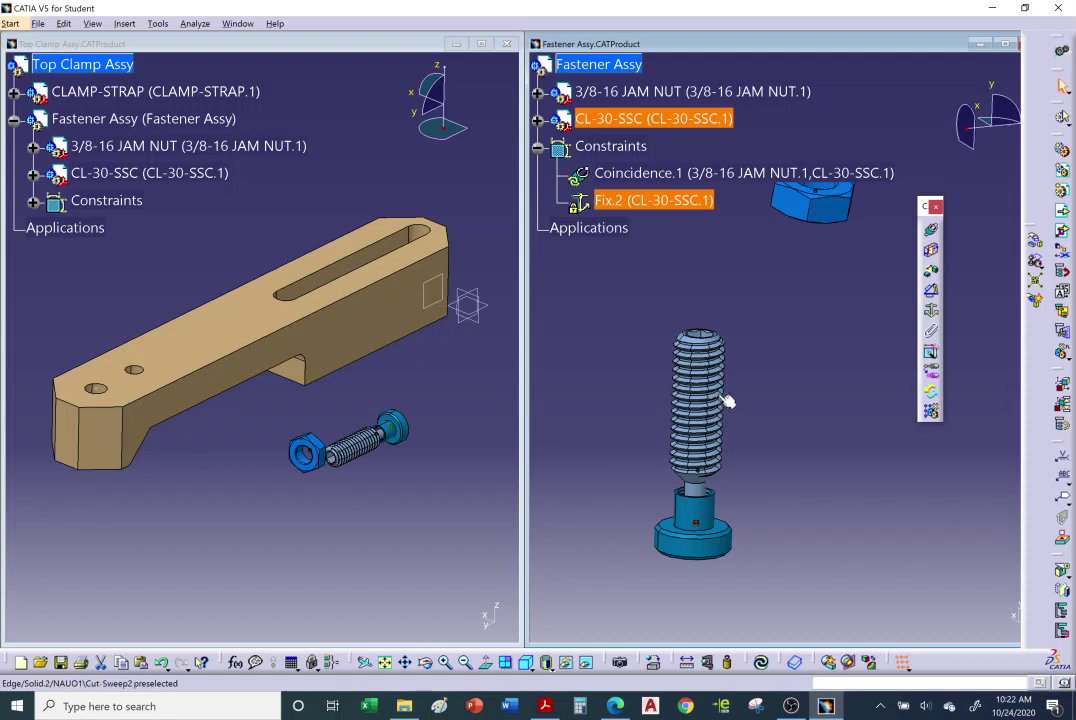
{"action": "middle_click_drag", "start_coordinate": [728, 390], "coordinate": [836, 371]}
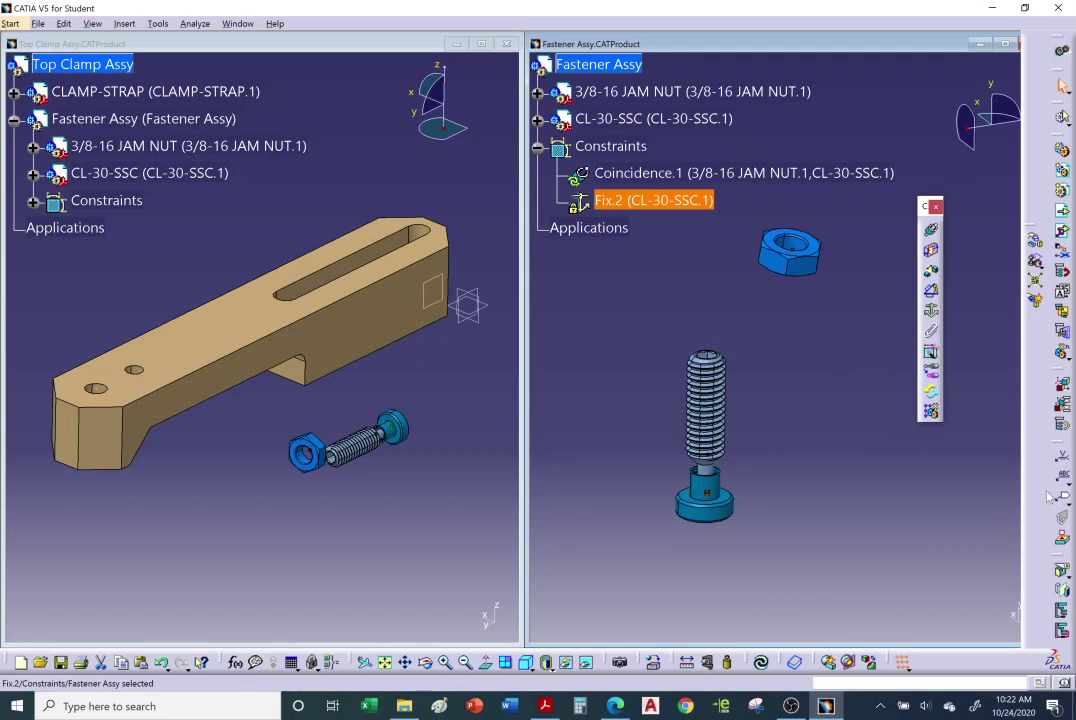
{"action": "left_click_drag", "start_coordinate": [760, 662], "coordinate": [936, 485]}
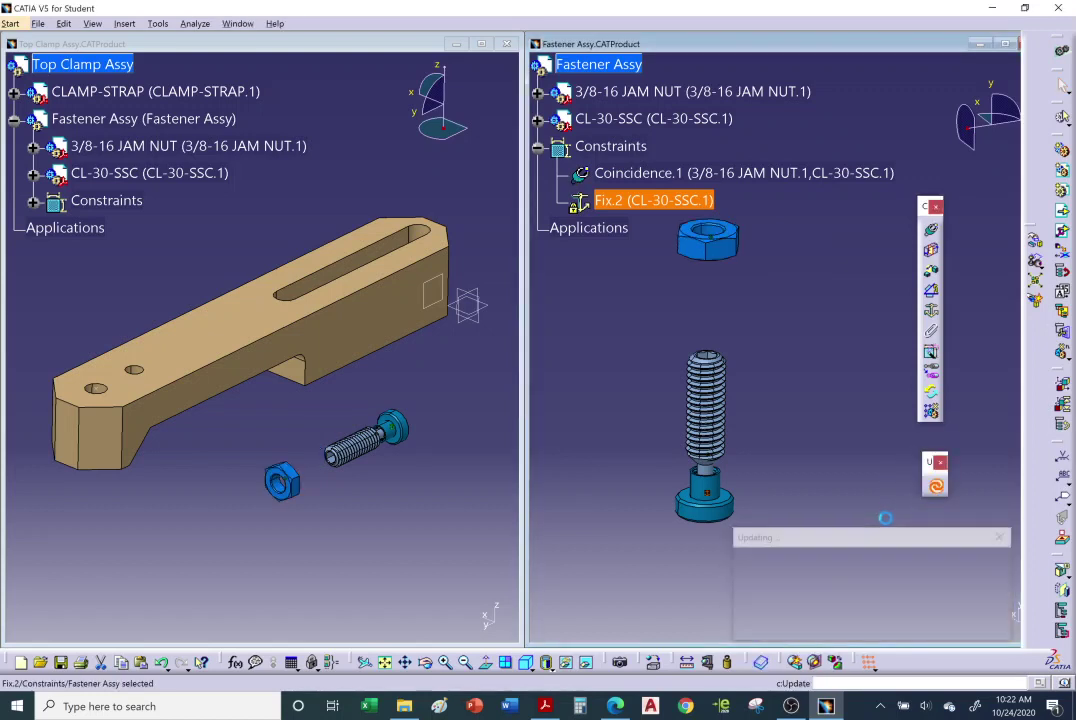
- Add an offset constraint of 1.30 in between the screw's bottom face and the jam nut's lower face, with Same orientation, and update the assembly
{"action": "middle_click_drag", "start_coordinate": [705, 418], "coordinate": [908, 317]}
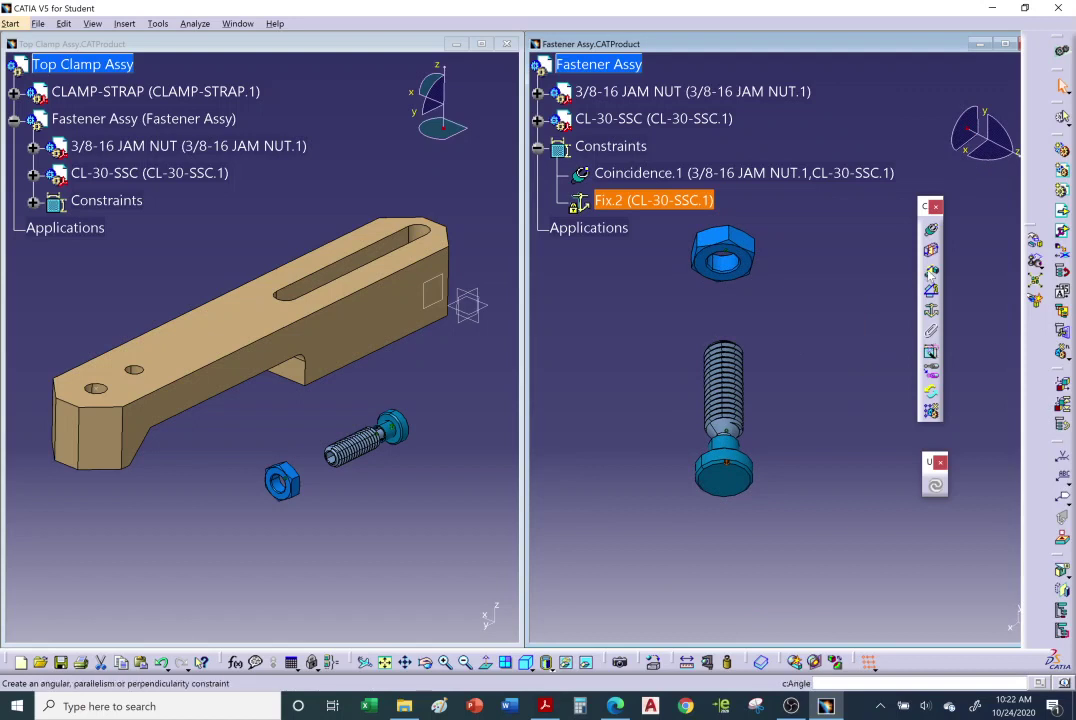
{"action": "left_click", "coordinate": [930, 270]}
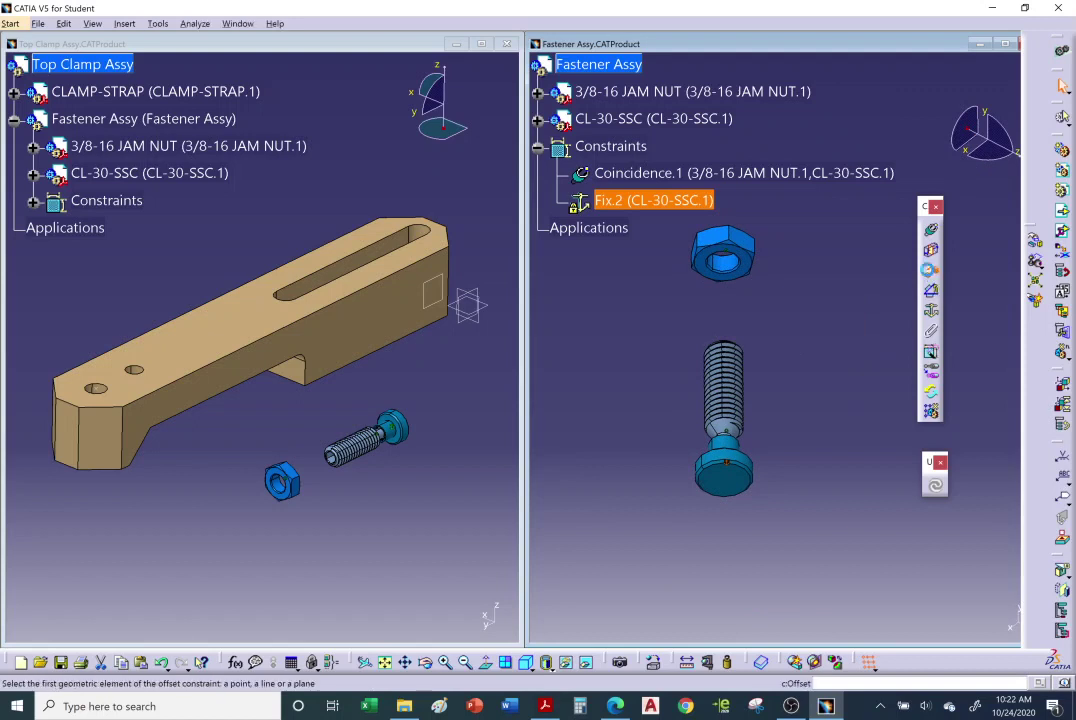
{"action": "left_click", "coordinate": [733, 481]}
{"action": "left_click", "coordinate": [750, 262]}
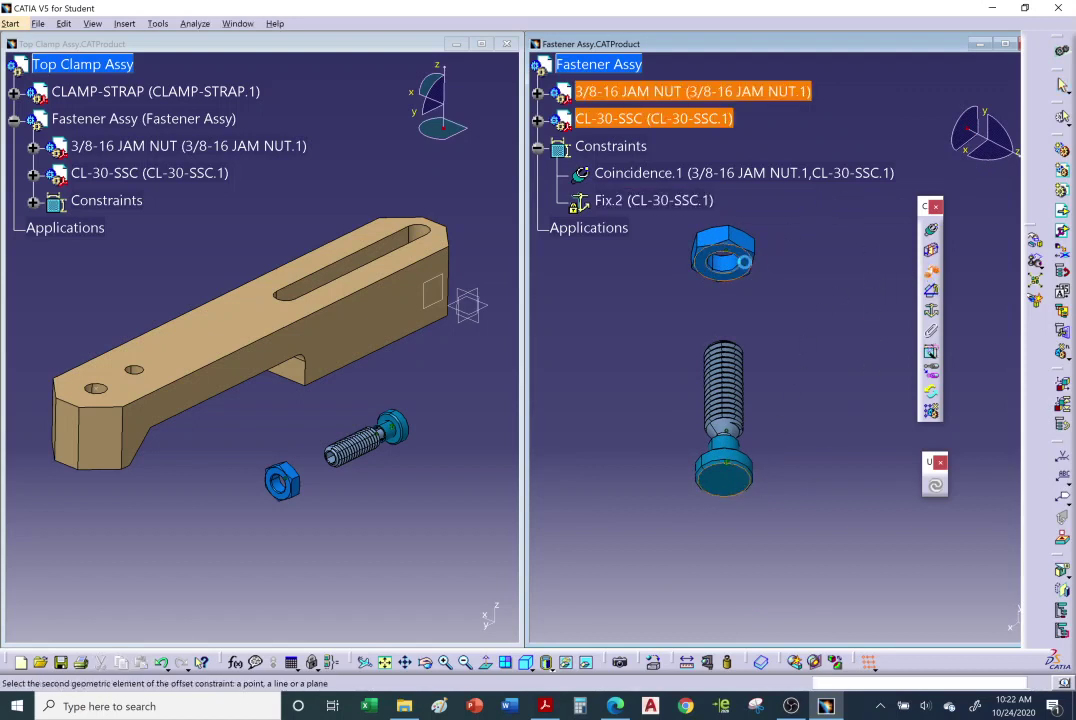
{"action": "middle_click_drag", "start_coordinate": [757, 366], "coordinate": [794, 427]}
{"action": "left_click", "coordinate": [768, 278]}
{"action": "double_click", "coordinate": [768, 278]}
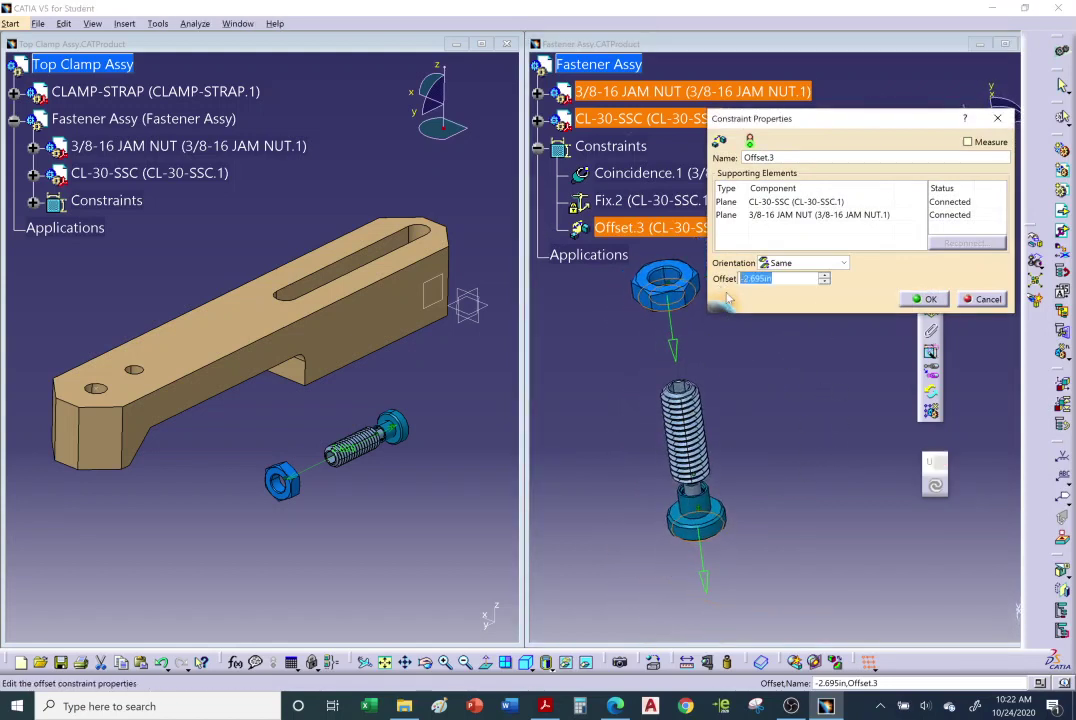
{"action": "type", "text": "1.3"}
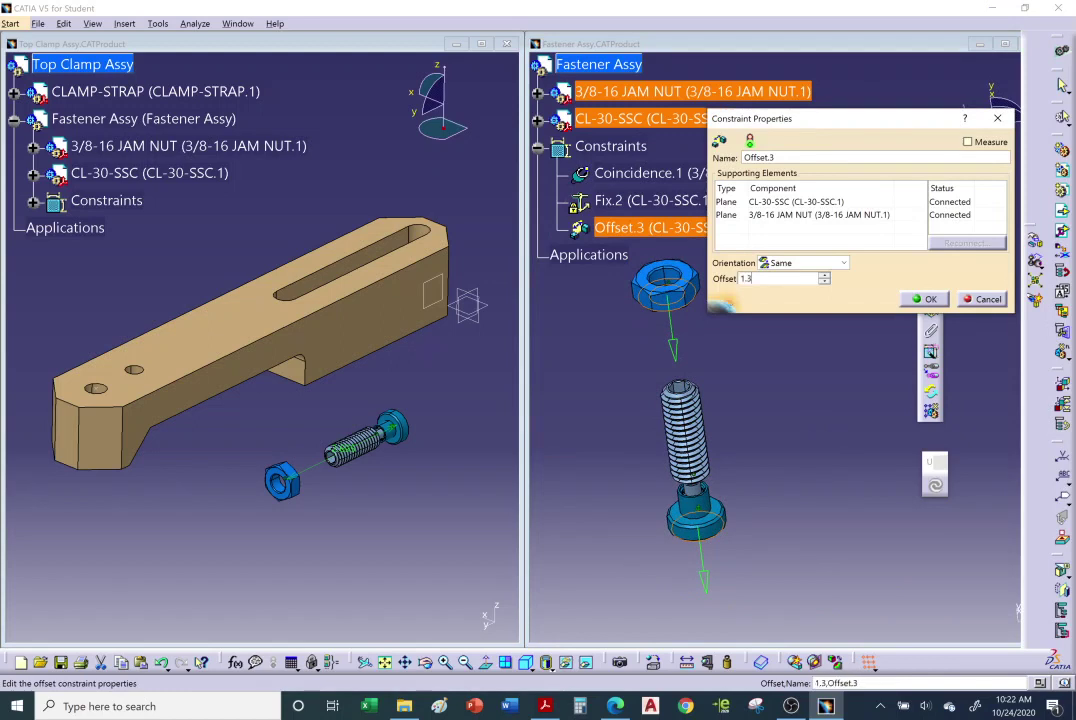
{"action": "type", "text": "0"}
{"action": "key", "text": "Return"}
{"action": "middle_click_drag", "start_coordinate": [824, 354], "coordinate": [872, 420]}
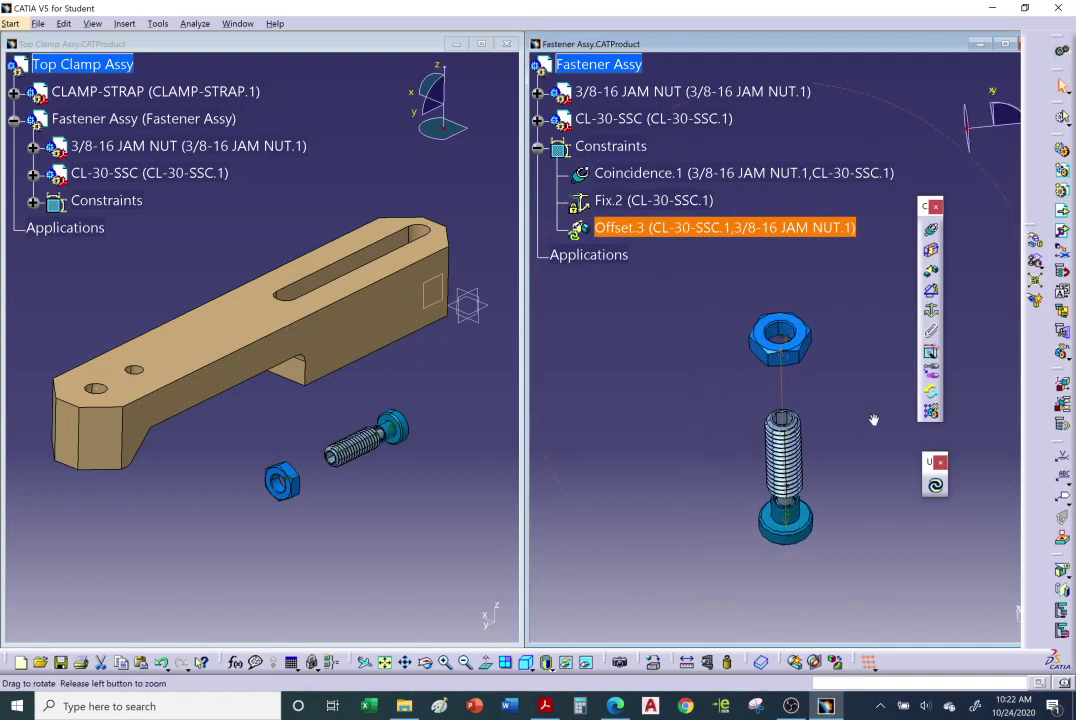
{"action": "left_click", "coordinate": [926, 493]}
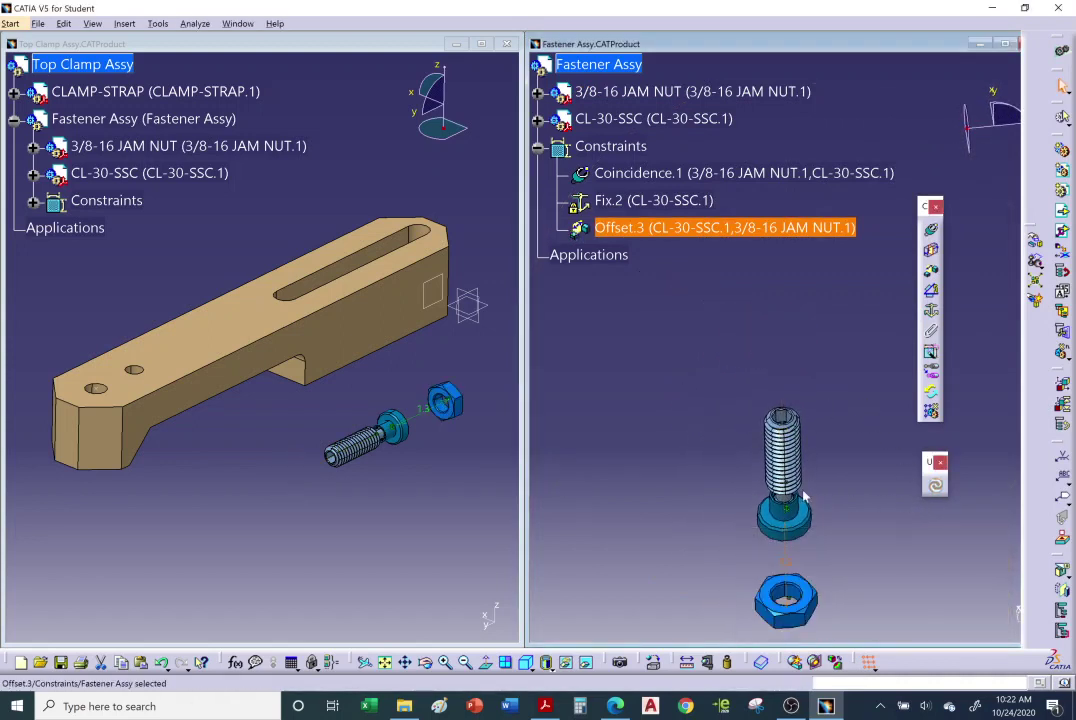
- Set the offset between the screw's bottom face and the jam nut to -1.3 in and update the assembly
{"action": "middle_click_drag", "start_coordinate": [772, 424], "coordinate": [689, 355]}
{"action": "middle_click_drag", "start_coordinate": [846, 423], "coordinate": [808, 408]}
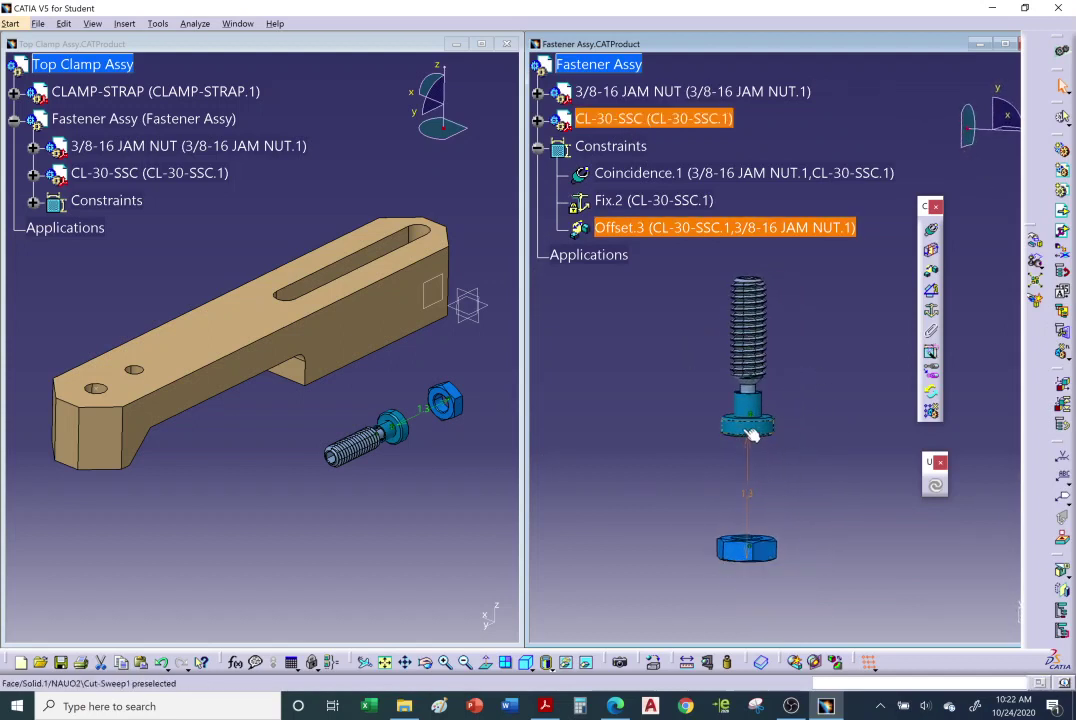
{"action": "left_click", "coordinate": [750, 502]}
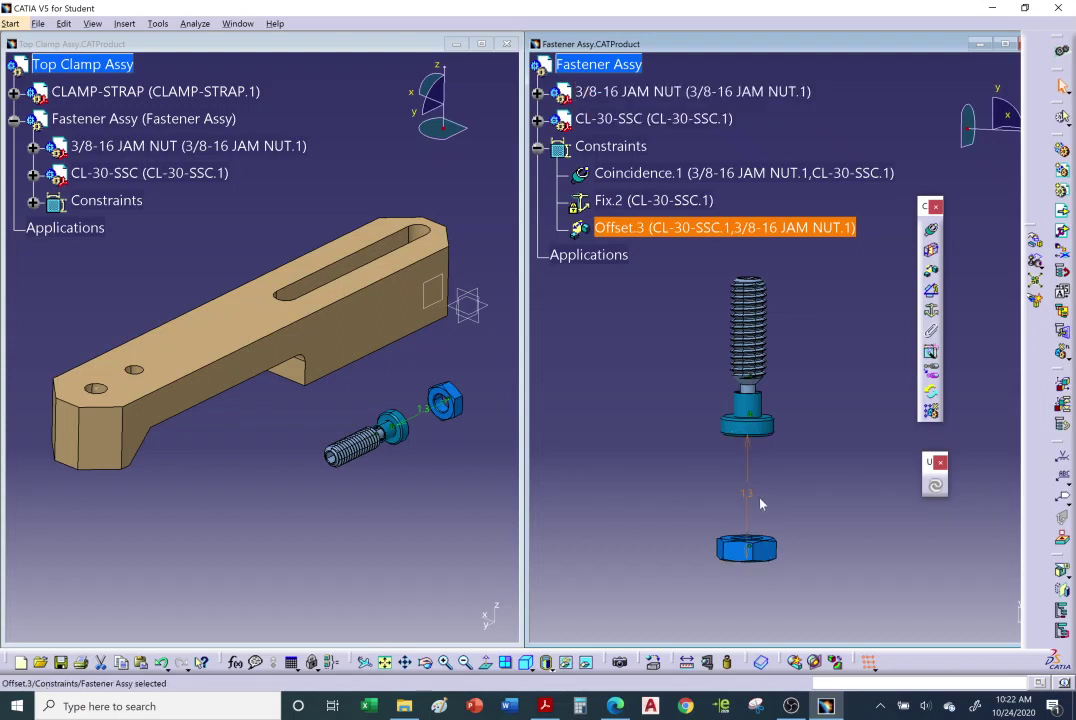
{"action": "double_click", "coordinate": [748, 494]}
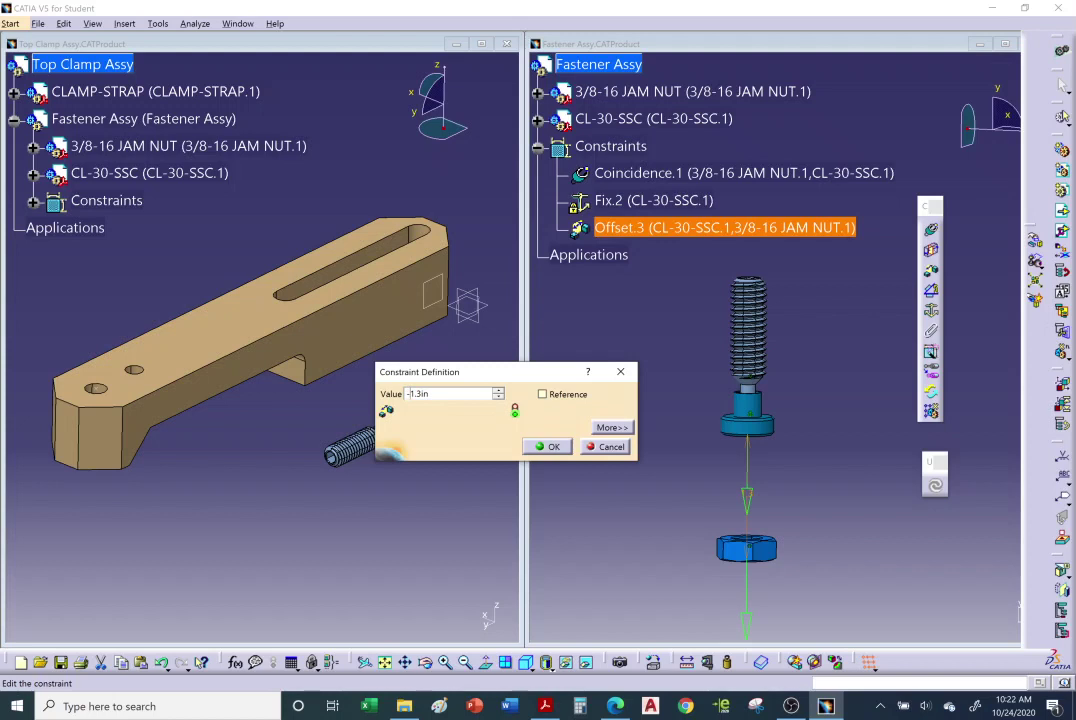
{"action": "left_click", "coordinate": [548, 446]}
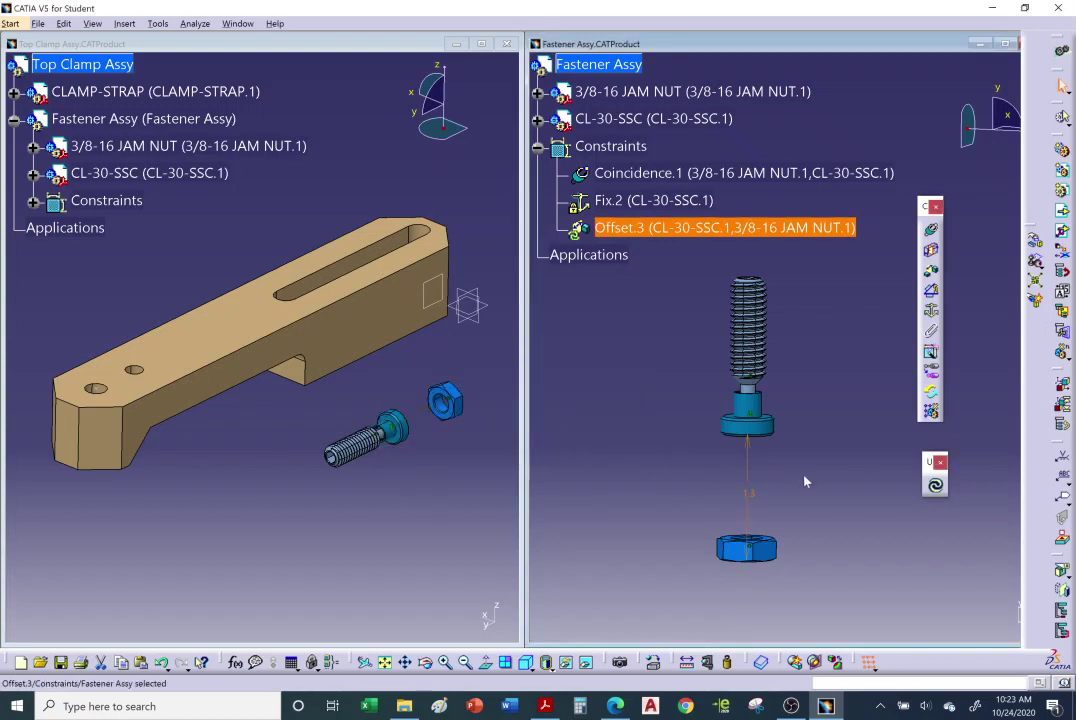
{"action": "left_click", "coordinate": [935, 485]}
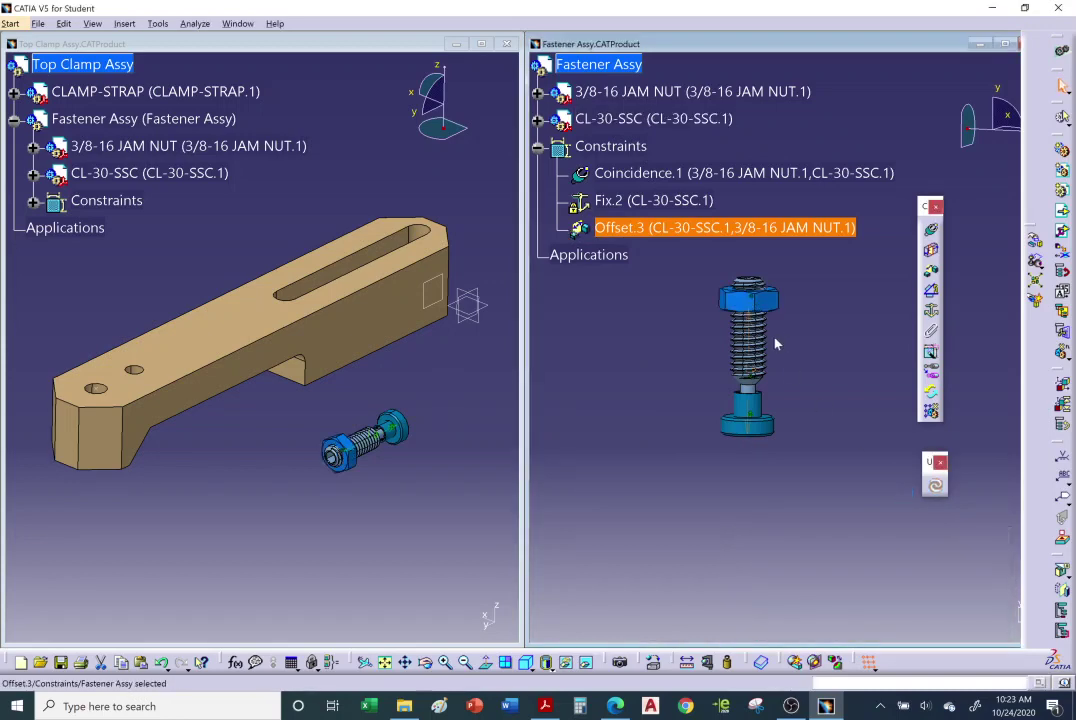
{"action": "middle_click_drag", "start_coordinate": [713, 360], "coordinate": [800, 300]}
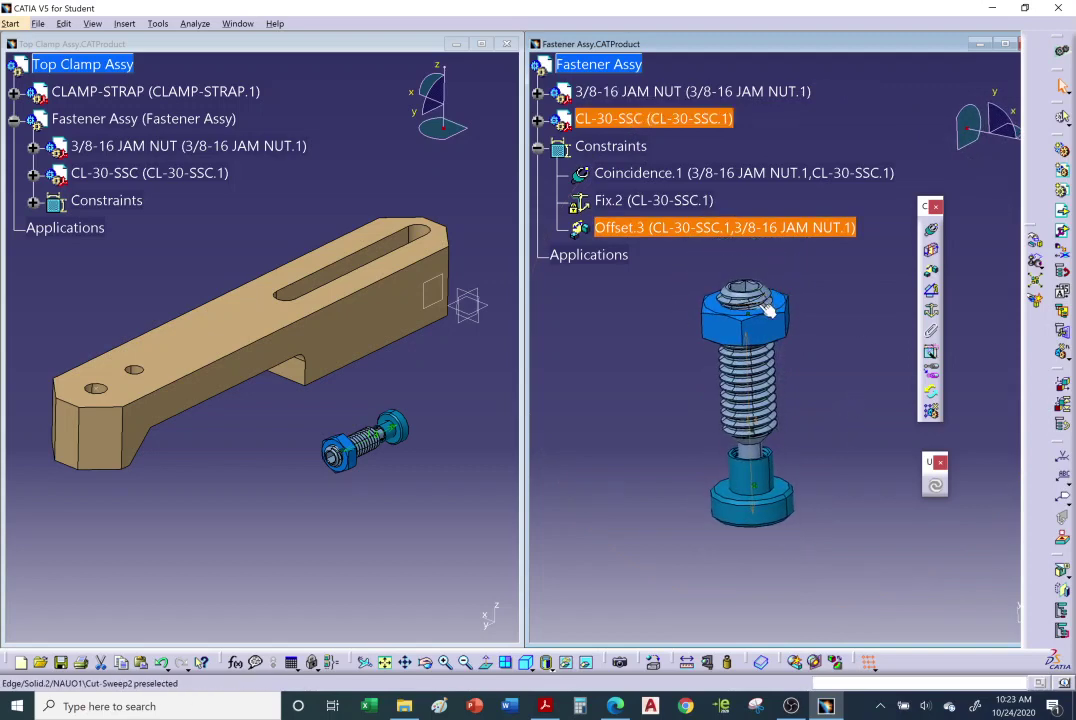
{"action": "middle_click_drag", "start_coordinate": [800, 380], "coordinate": [867, 435]}
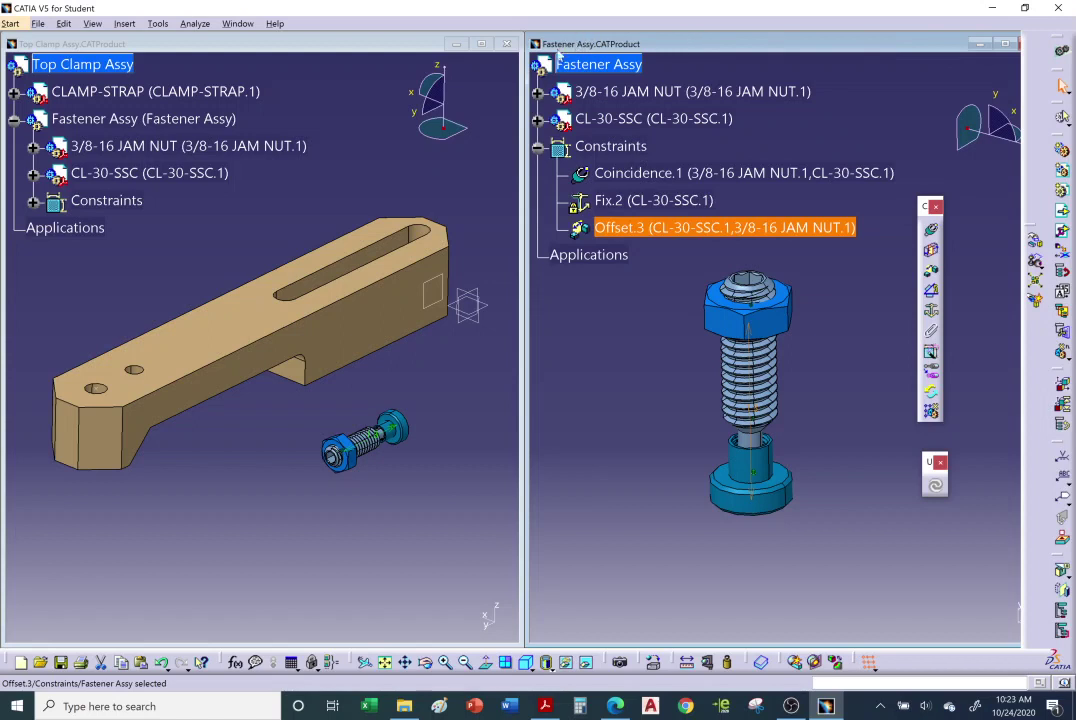
- Maximize the Top Clamp Assy window, and switch to the Fastener Assy window and back
{"action": "left_click", "coordinate": [209, 556]}
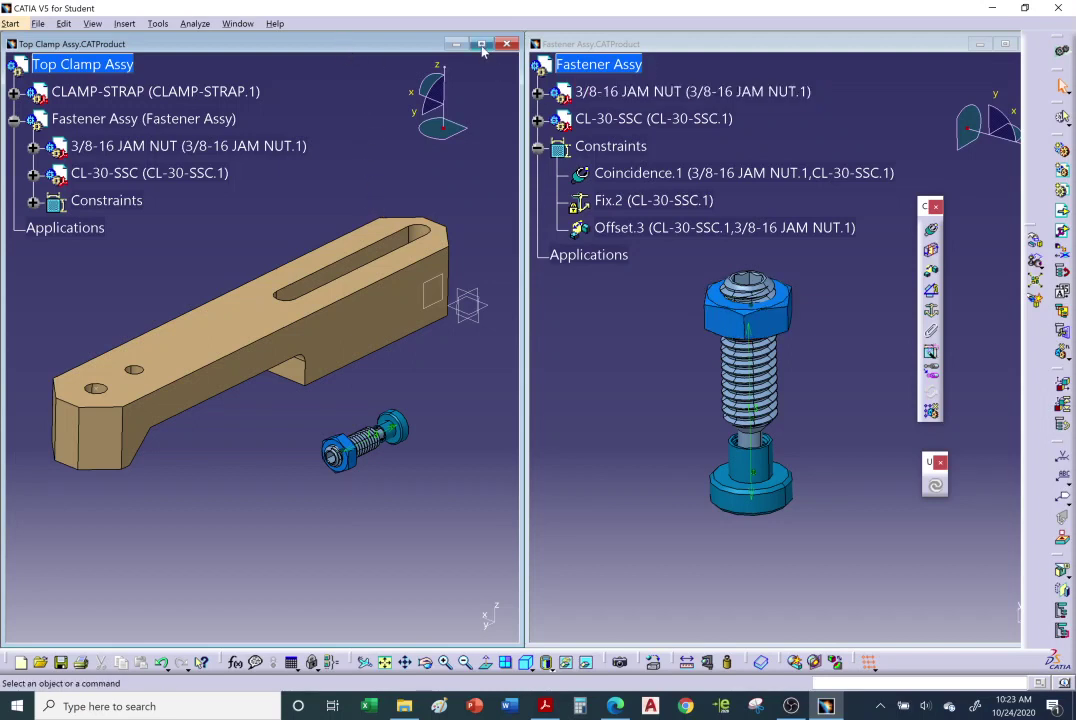
{"action": "double_click", "coordinate": [335, 43]}
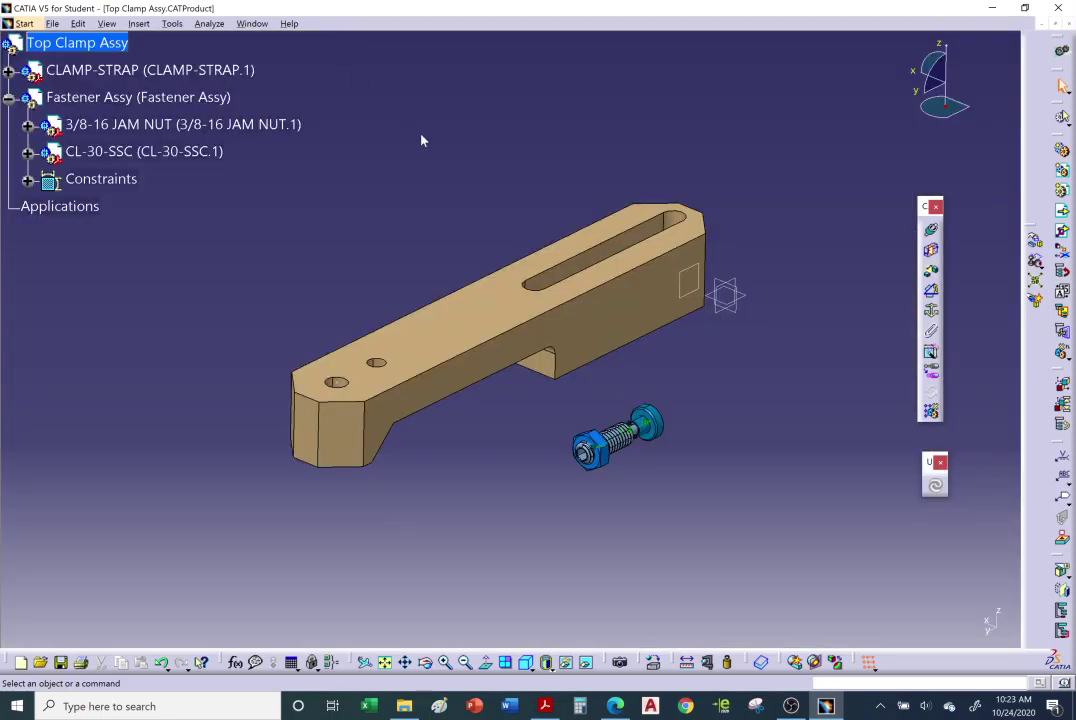
{"action": "left_click", "coordinate": [289, 23]}
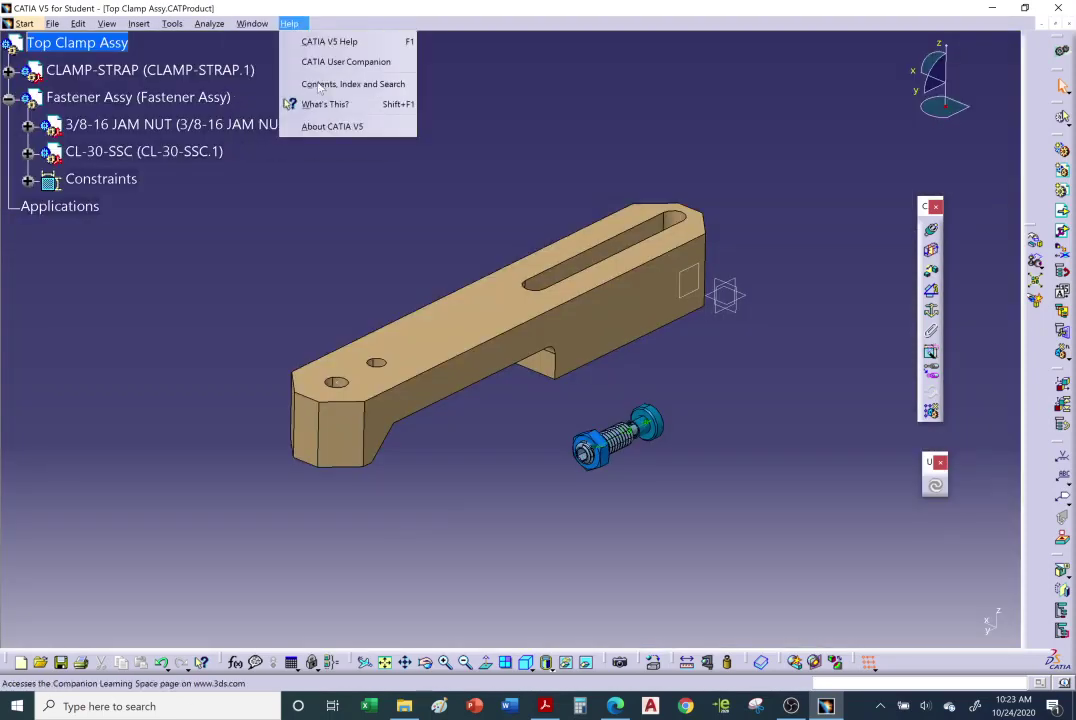
{"action": "left_click", "coordinate": [252, 23]}
{"action": "left_click", "coordinate": [274, 142]}
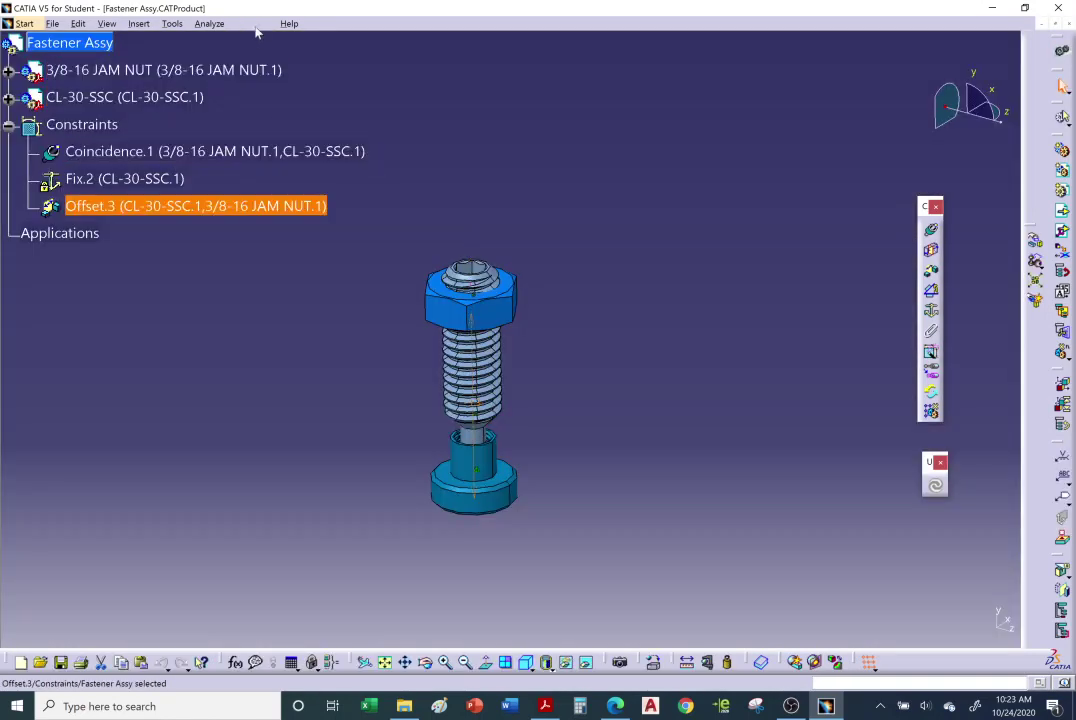
{"action": "left_click", "coordinate": [252, 23]}
{"action": "left_click", "coordinate": [296, 124]}
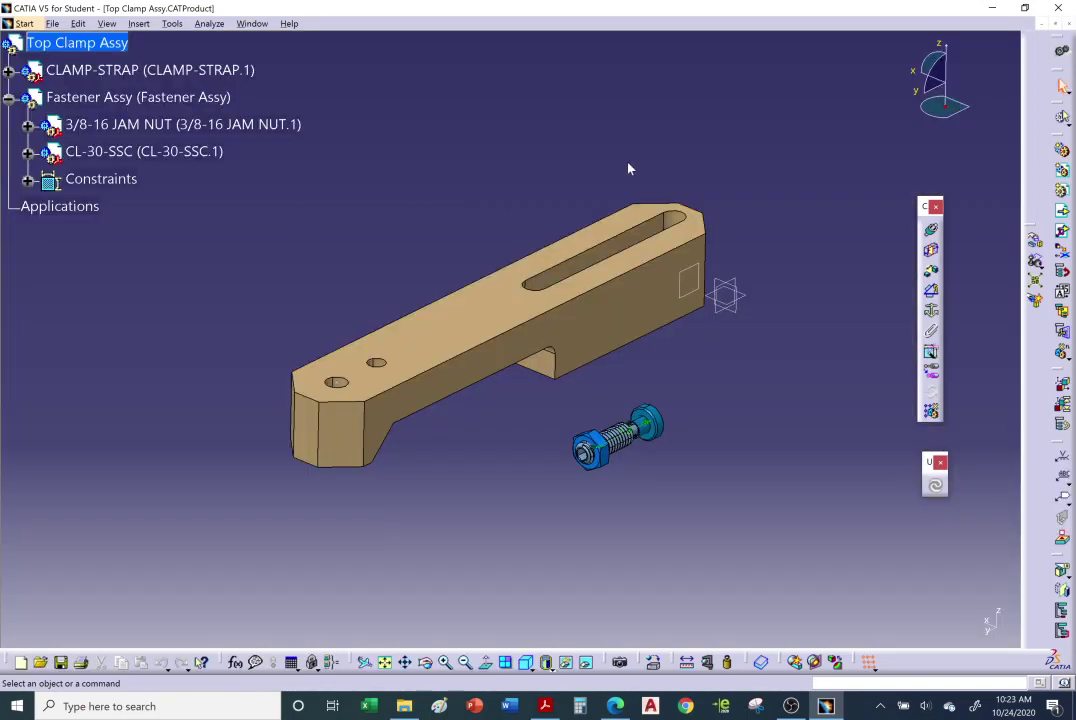
- Insert a new product under Top Clamp Assy and collapse the Fastener Assy branch of the tree
{"action": "left_click", "coordinate": [1062, 172]}
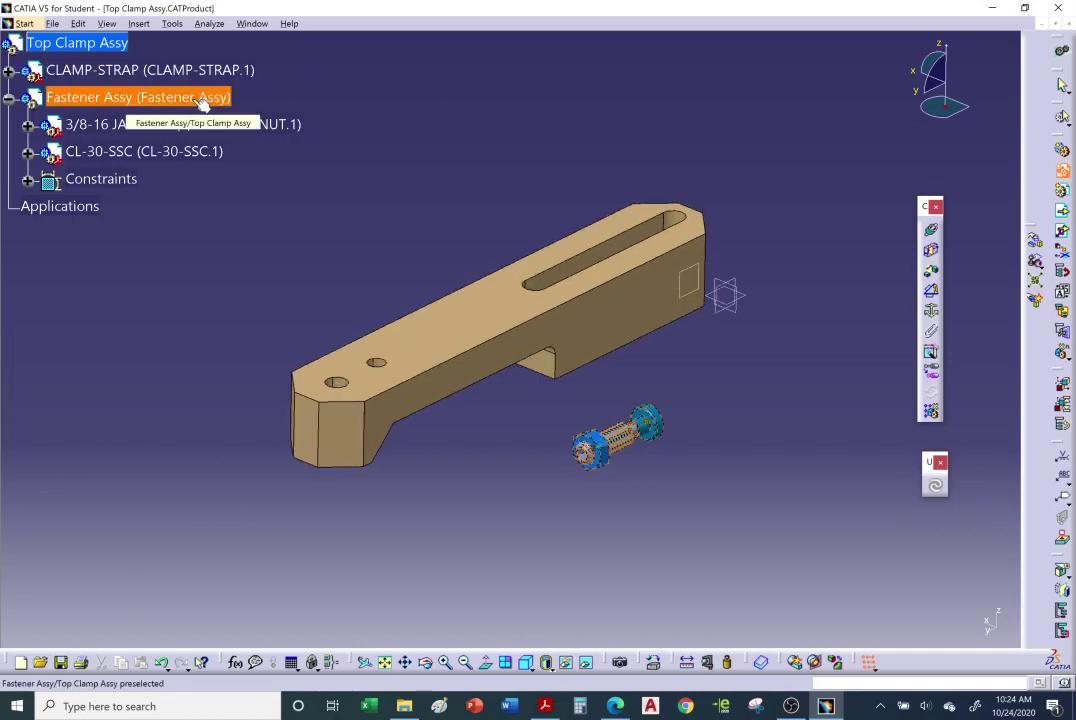
{"action": "left_click", "coordinate": [92, 42]}
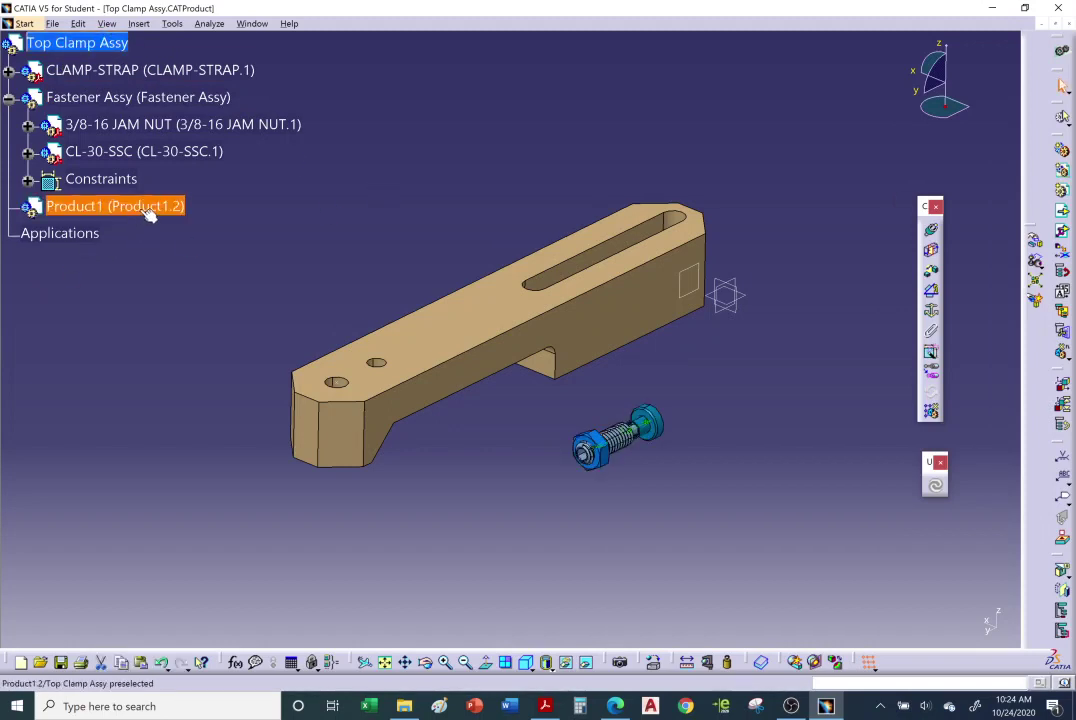
{"action": "left_click", "coordinate": [9, 97]}
- Set both the instance name and the part number of the new product to End Assy
{"action": "right_click", "coordinate": [135, 124]}
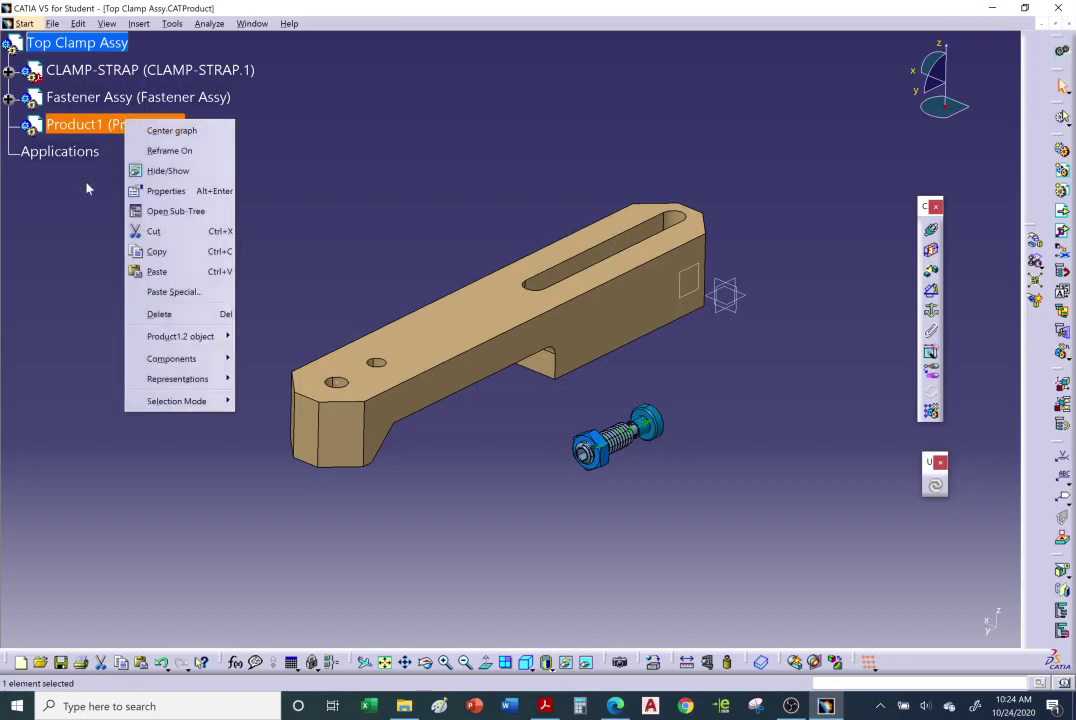
{"action": "left_click", "coordinate": [150, 190]}
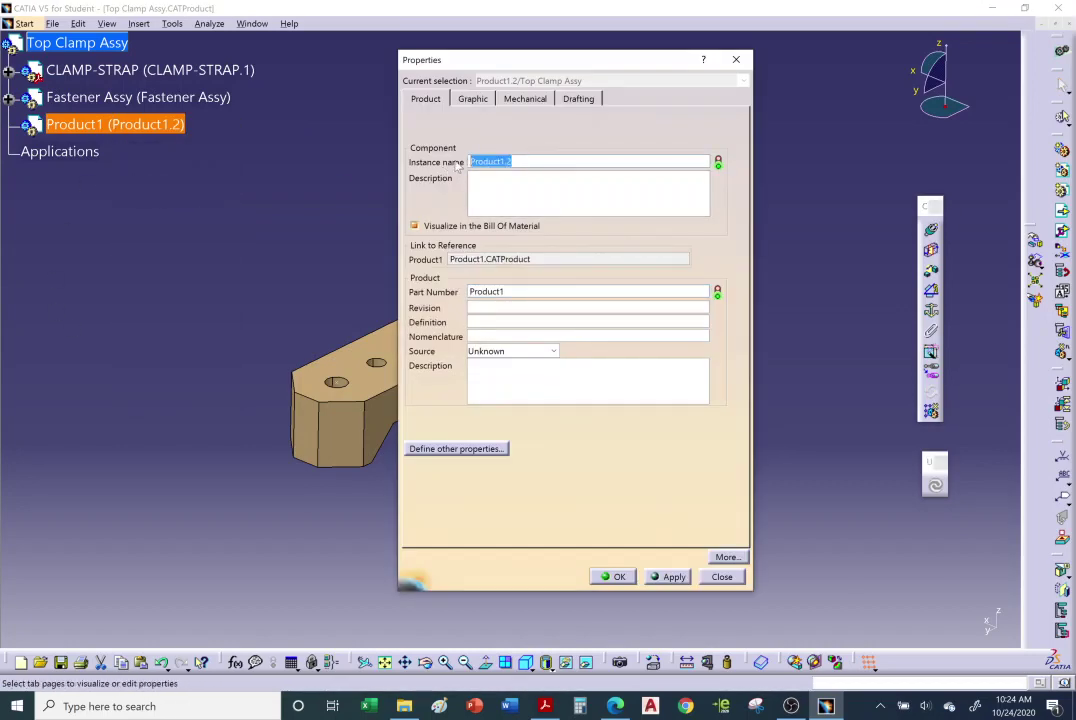
{"action": "type", "text": "E"}
{"action": "key", "text": "BackSpace"}
{"action": "key", "text": "BackSpace"}
{"action": "type", "text": "nd Assy"}
{"action": "double_click", "coordinate": [515, 291]}
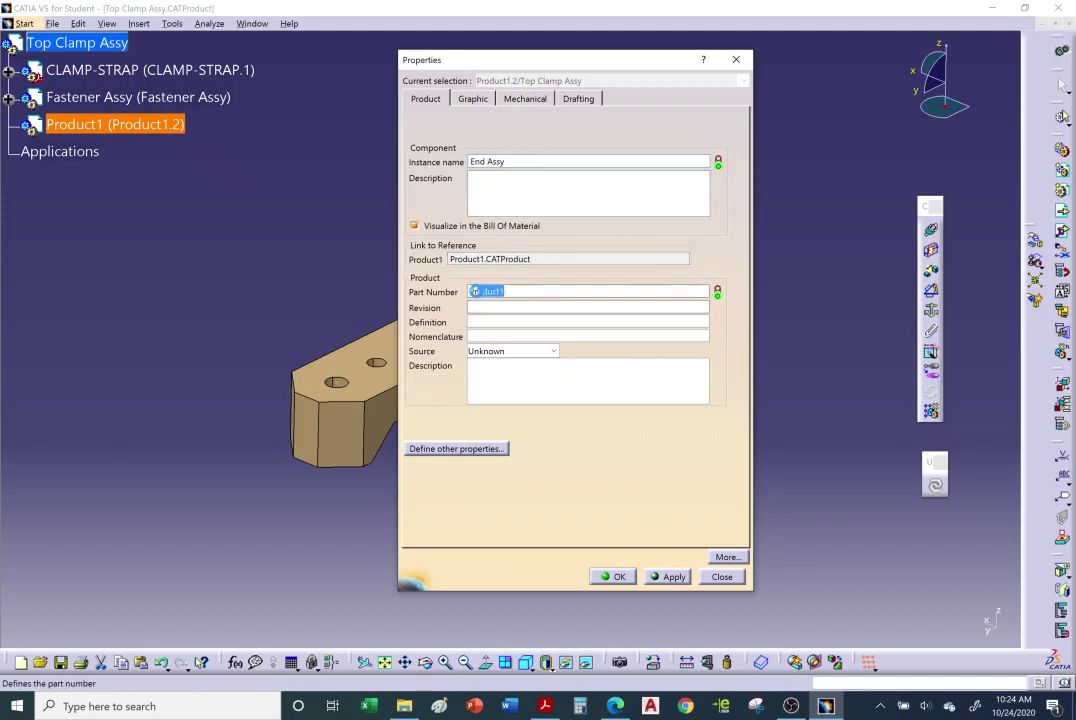
{"action": "type", "text": "End"}
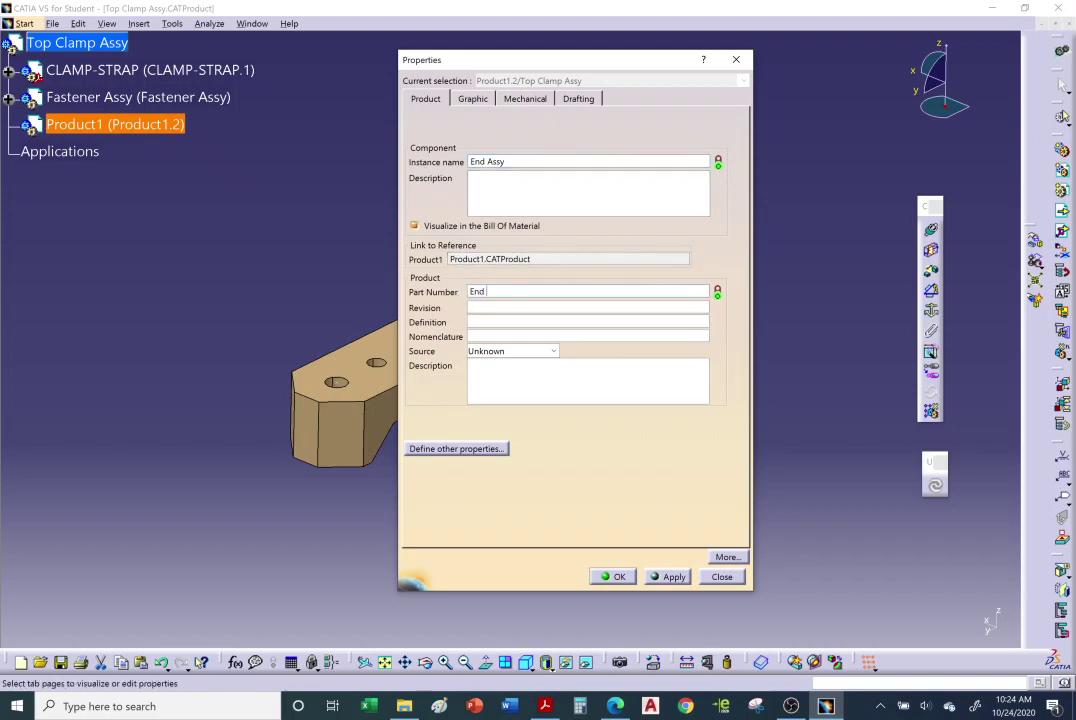
{"action": "type", "text": " Assy"}
{"action": "left_click", "coordinate": [612, 577]}
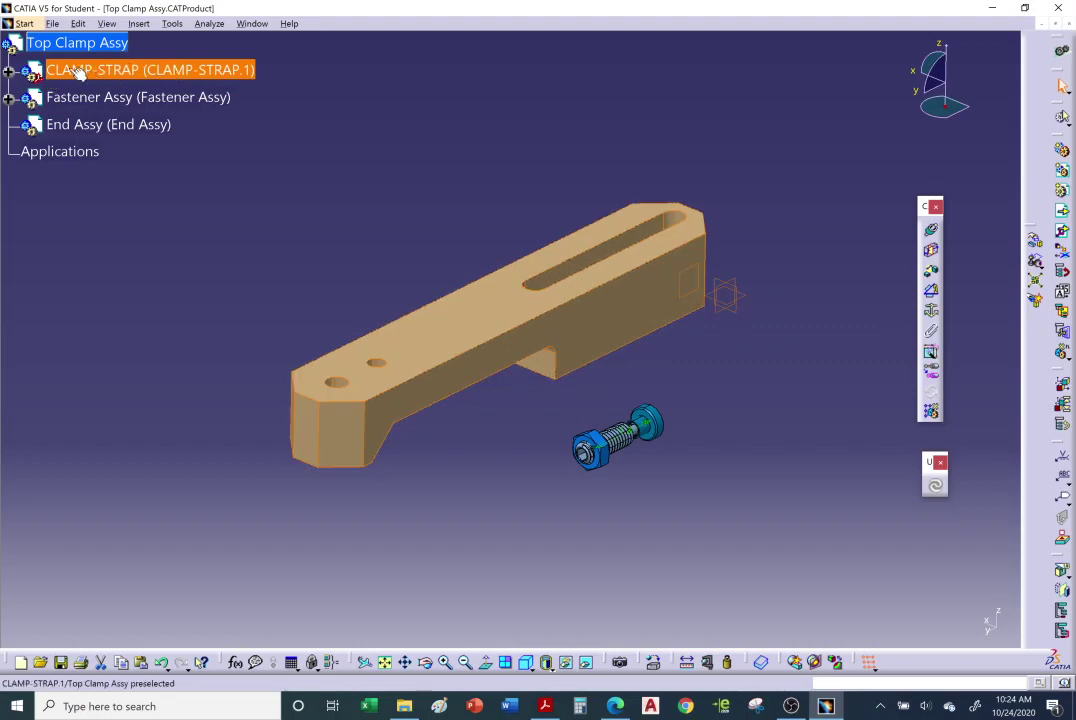
- Examine the CLAMP-STRAP branch of the tree, and consult the Top Clamp Assy PDF drawing for the end subassembly's parts
{"action": "left_click", "coordinate": [8, 70]}
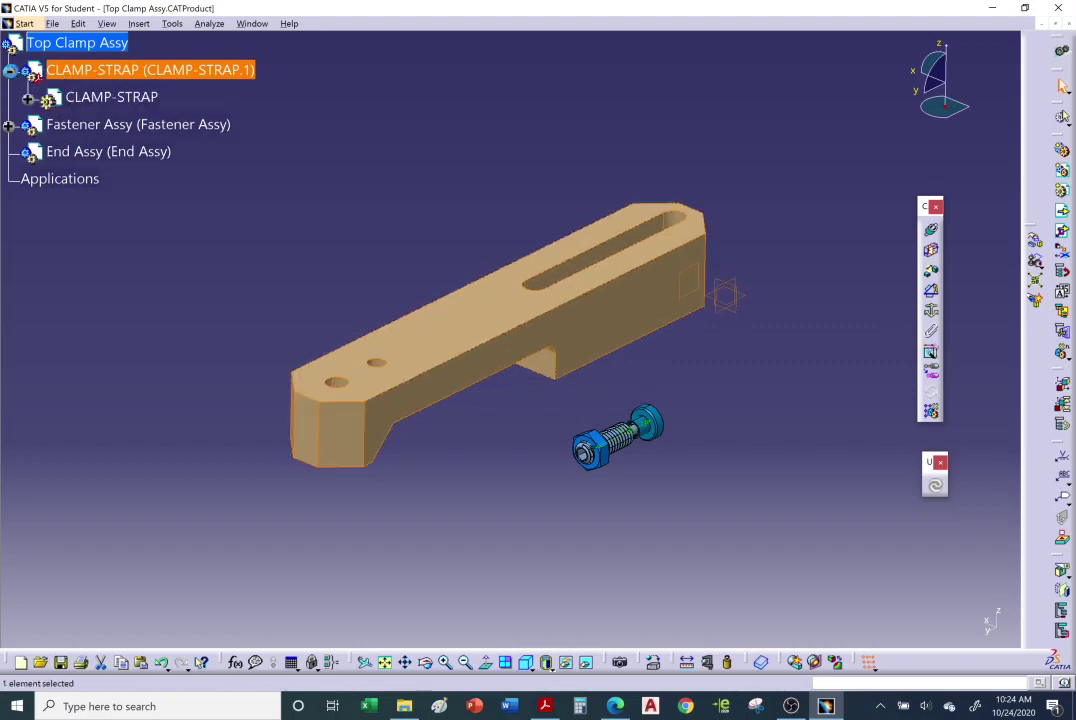
{"action": "double_click", "coordinate": [115, 97]}
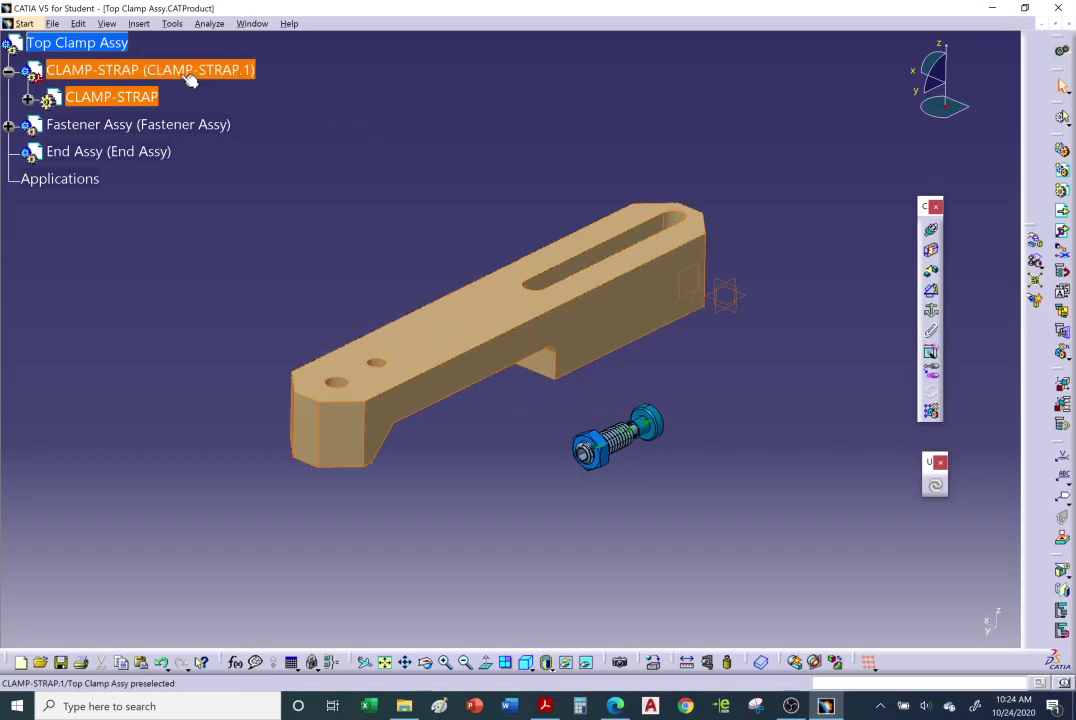
{"action": "left_click", "coordinate": [165, 72]}
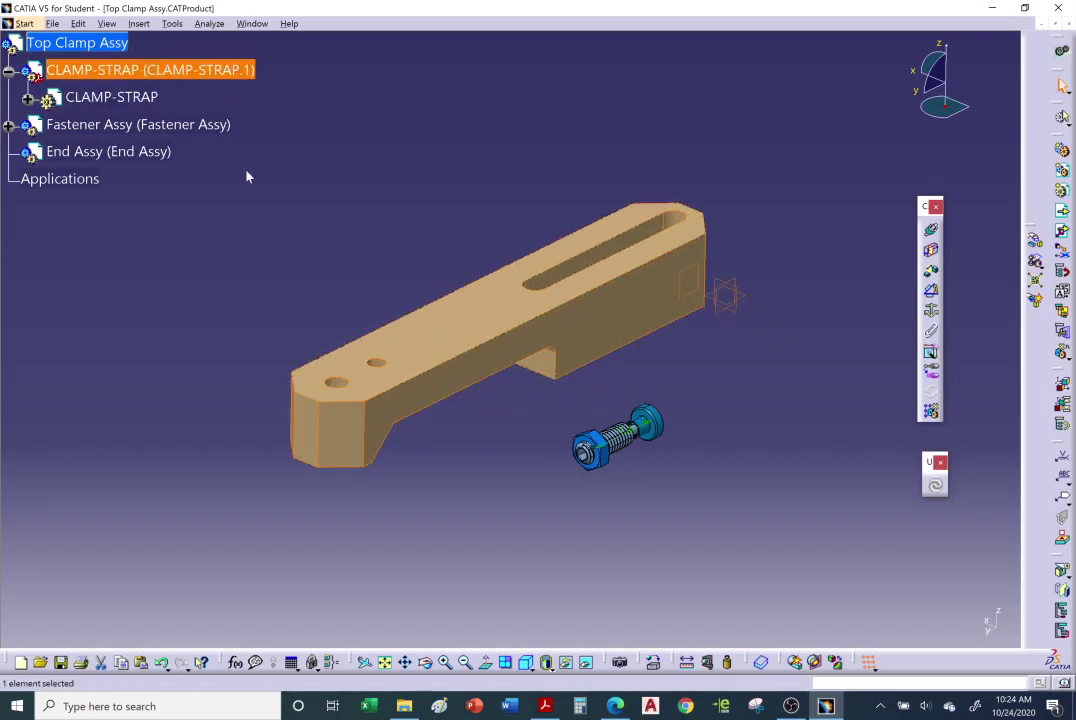
{"action": "left_click", "coordinate": [9, 71]}
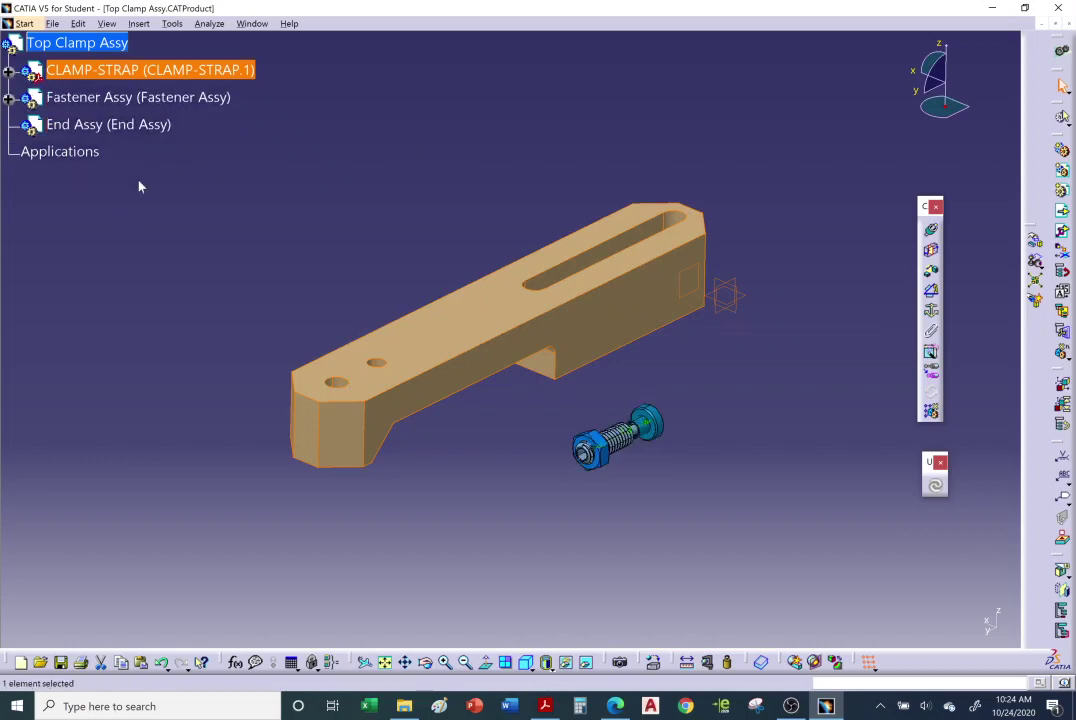
{"action": "left_click", "coordinate": [580, 706]}
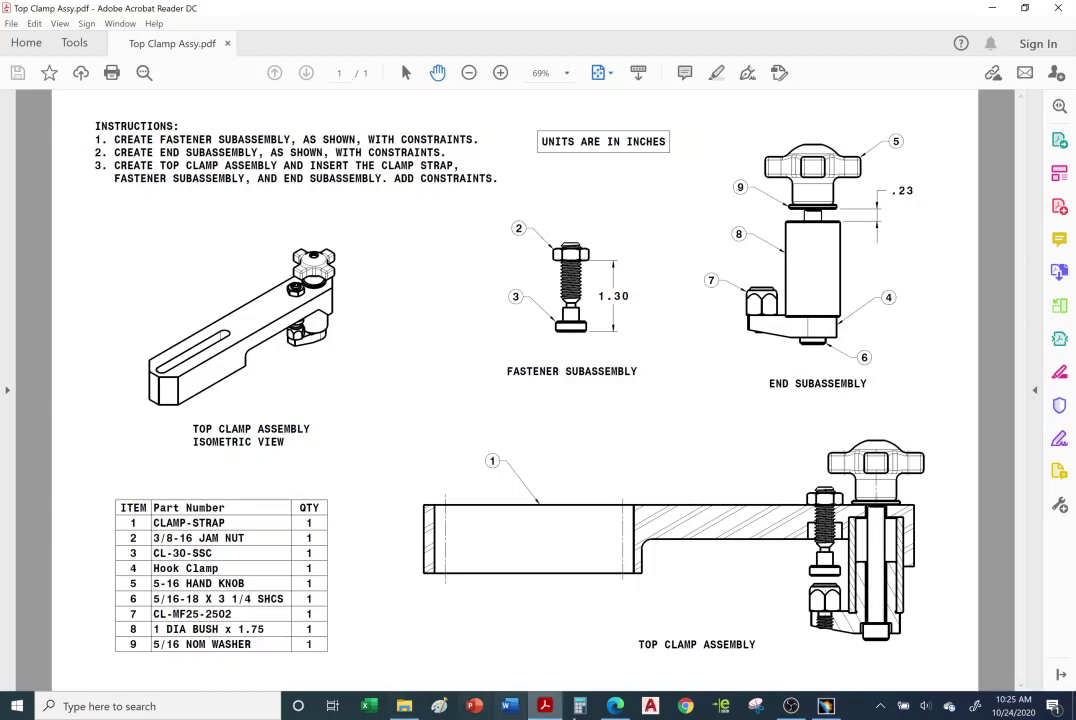
{"action": "left_click", "coordinate": [825, 706]}
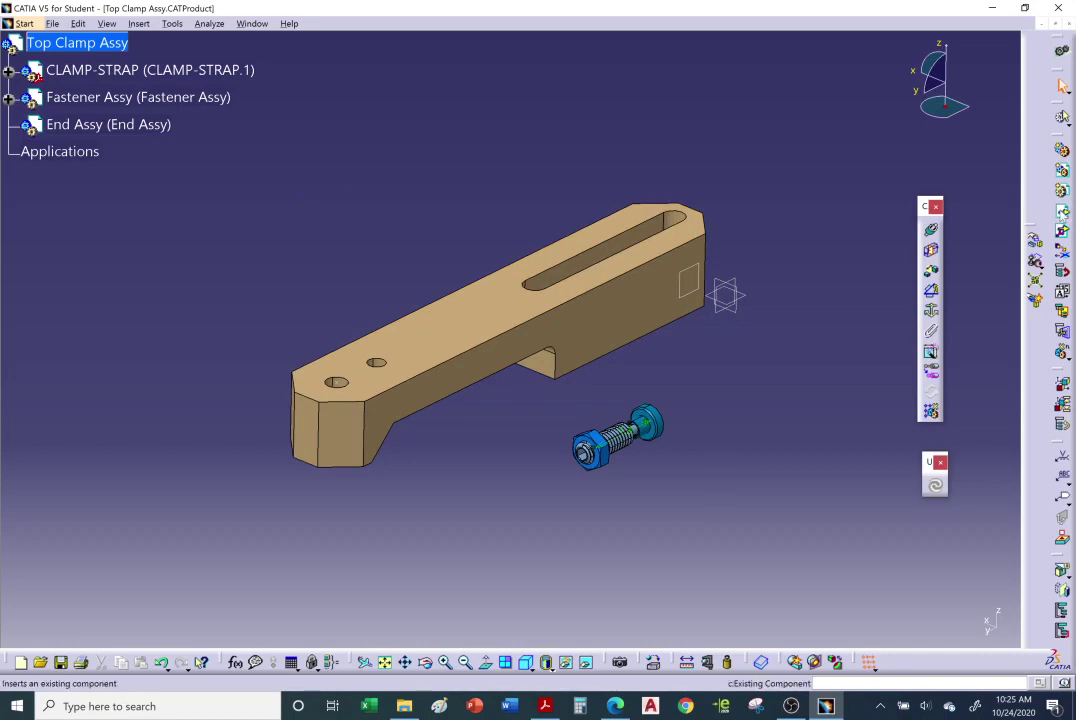
- Insert the existing parts 1_DIA_BUSH_x_1.75, 5-16_HAND_KNOB, 5-16_NOM_WASHER, 5-16_X_3_1-2_SHCS, CL-MF25-2502 and Hook Clamp into End Assy
{"action": "left_click", "coordinate": [1062, 211]}
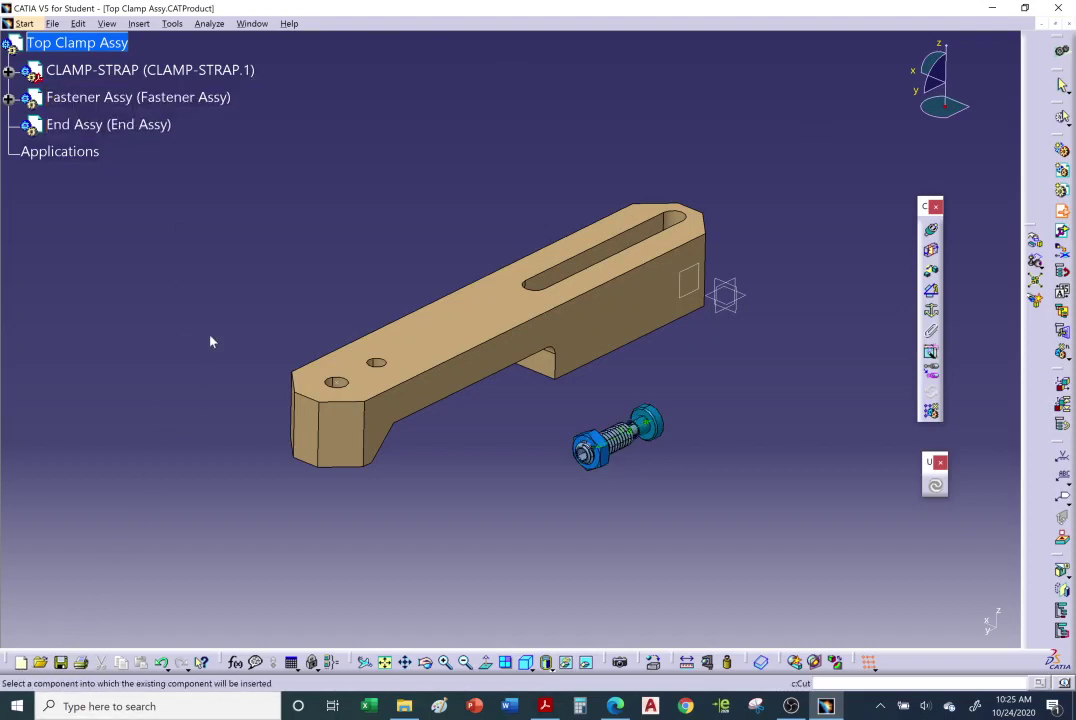
{"action": "left_click", "coordinate": [147, 126]}
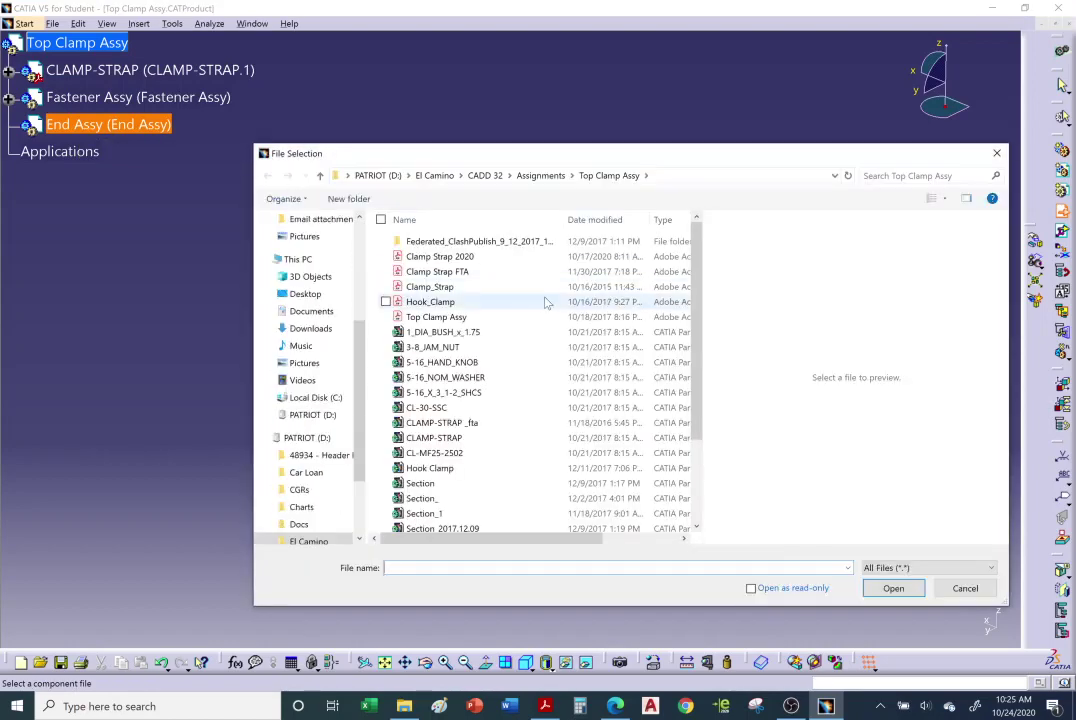
{"action": "scroll", "coordinate": [508, 376], "scroll_direction": "down", "scroll_amount": 1}
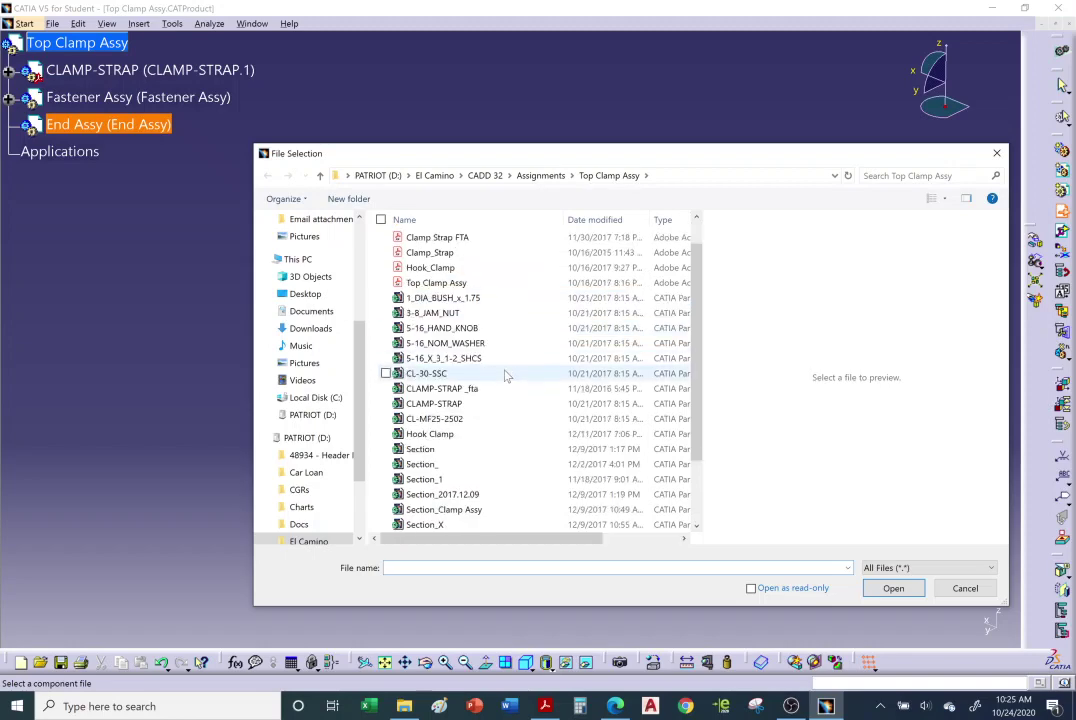
{"action": "scroll", "coordinate": [505, 375], "scroll_direction": "down", "scroll_amount": 2}
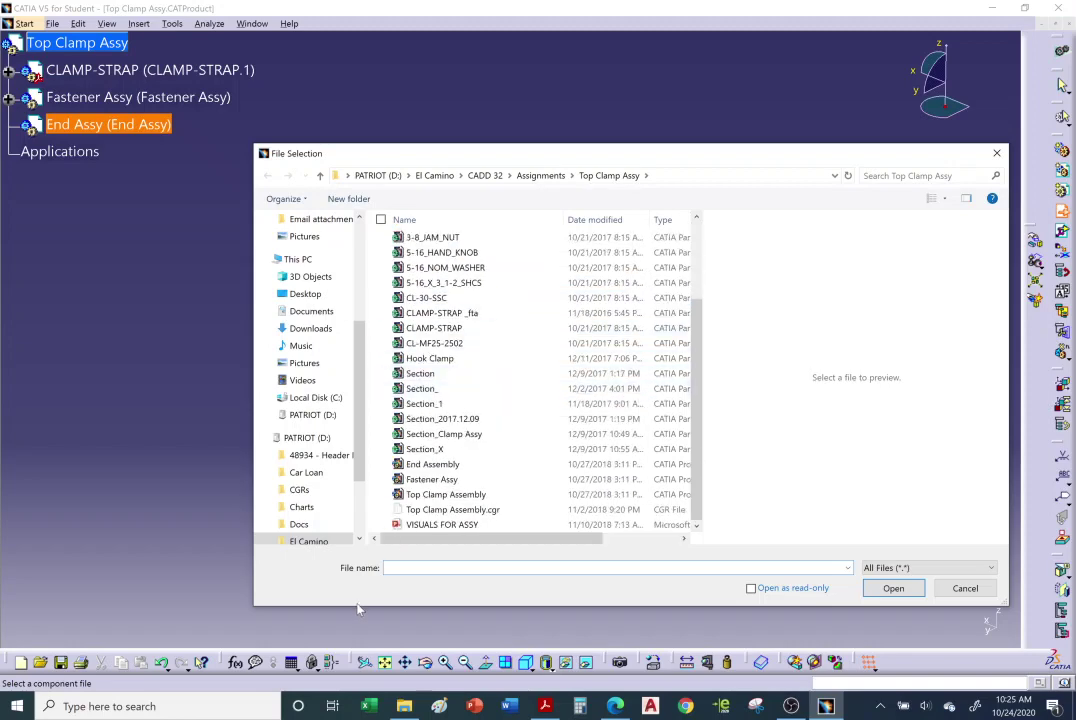
{"action": "left_click_drag", "start_coordinate": [357, 607], "coordinate": [357, 657]}
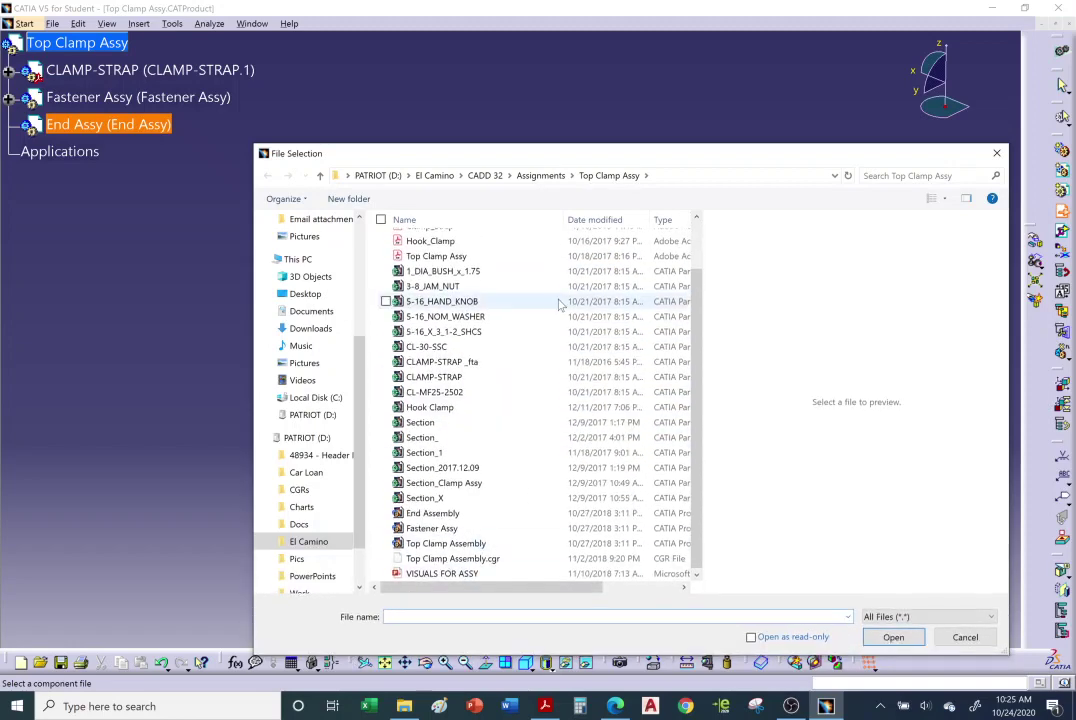
{"action": "left_click", "coordinate": [436, 271]}
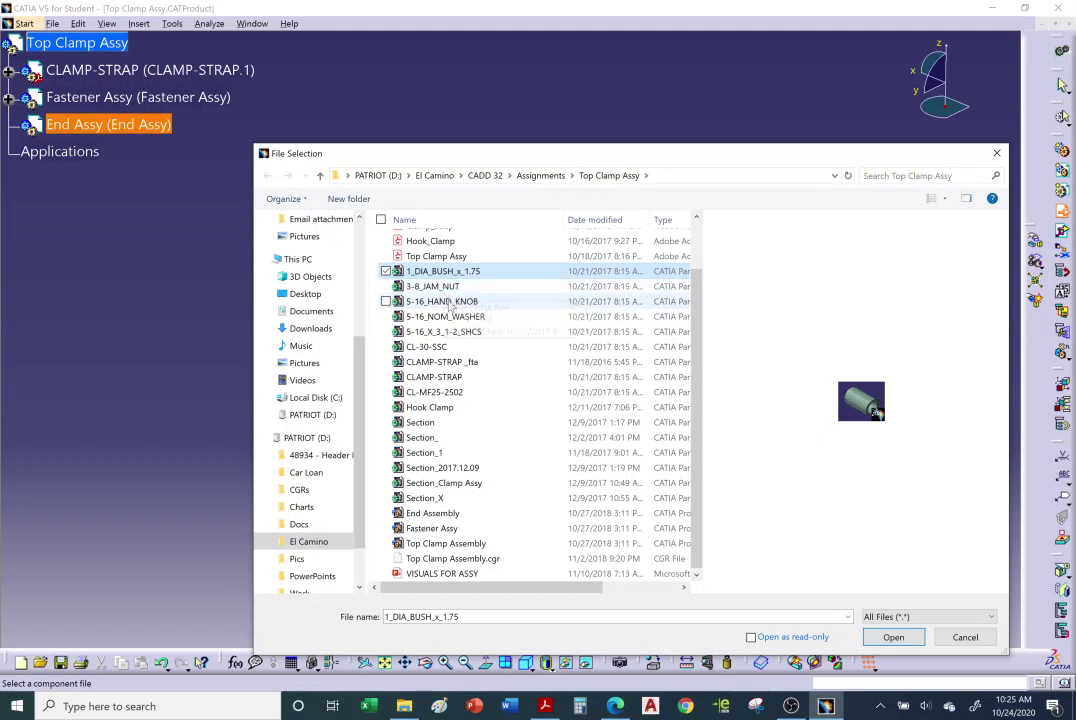
{"action": "left_click", "coordinate": [450, 303], "text": "ctrl"}
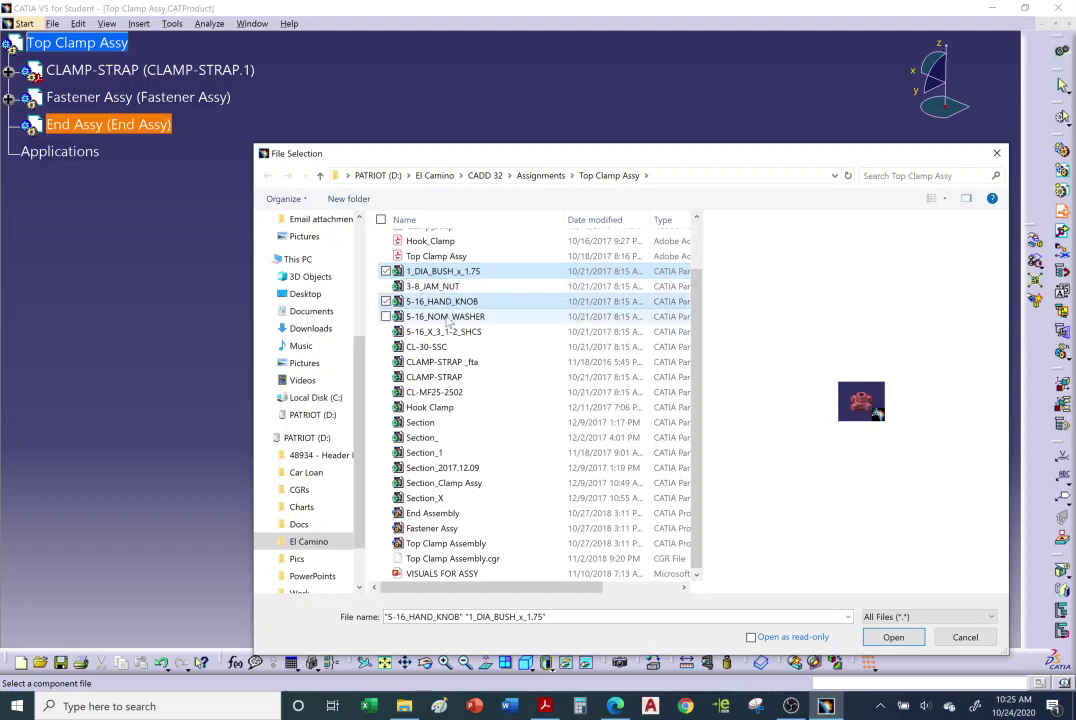
{"action": "left_click", "coordinate": [450, 318], "text": "ctrl"}
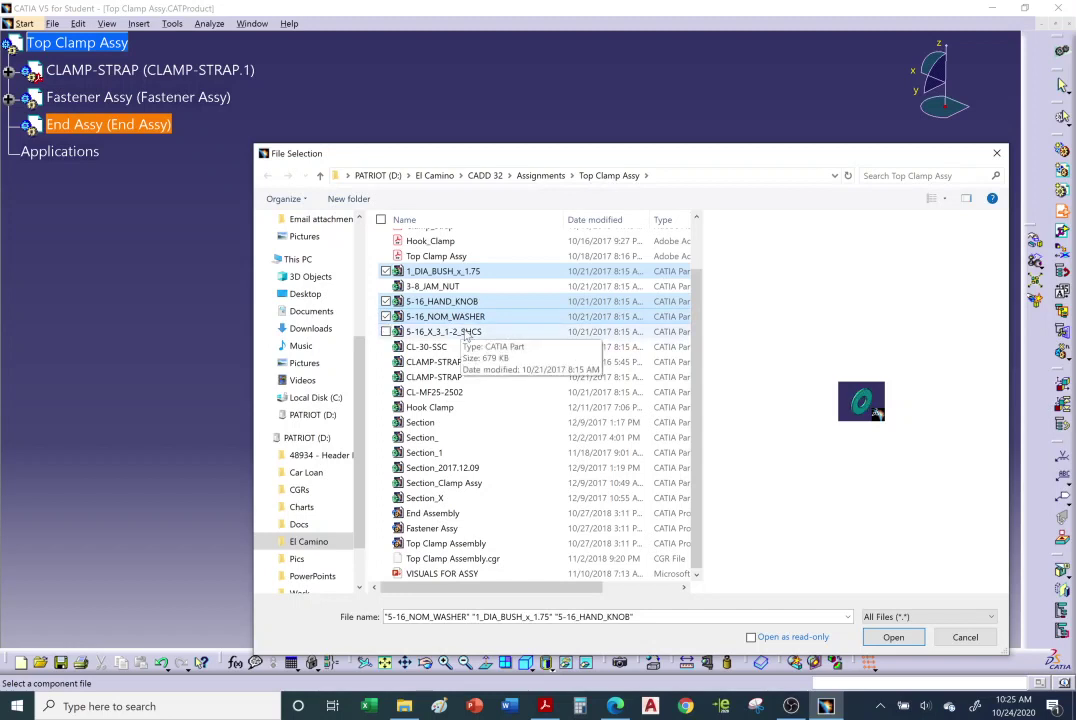
{"action": "left_click", "coordinate": [463, 333], "text": "ctrl"}
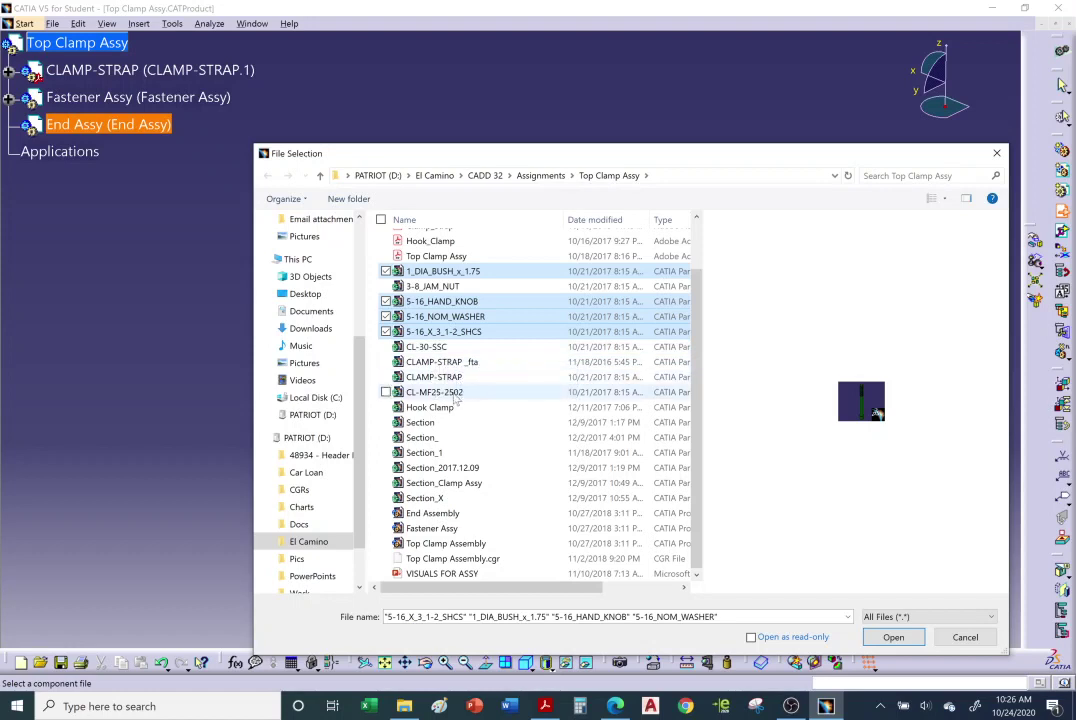
{"action": "left_click", "coordinate": [440, 392], "text": "ctrl"}
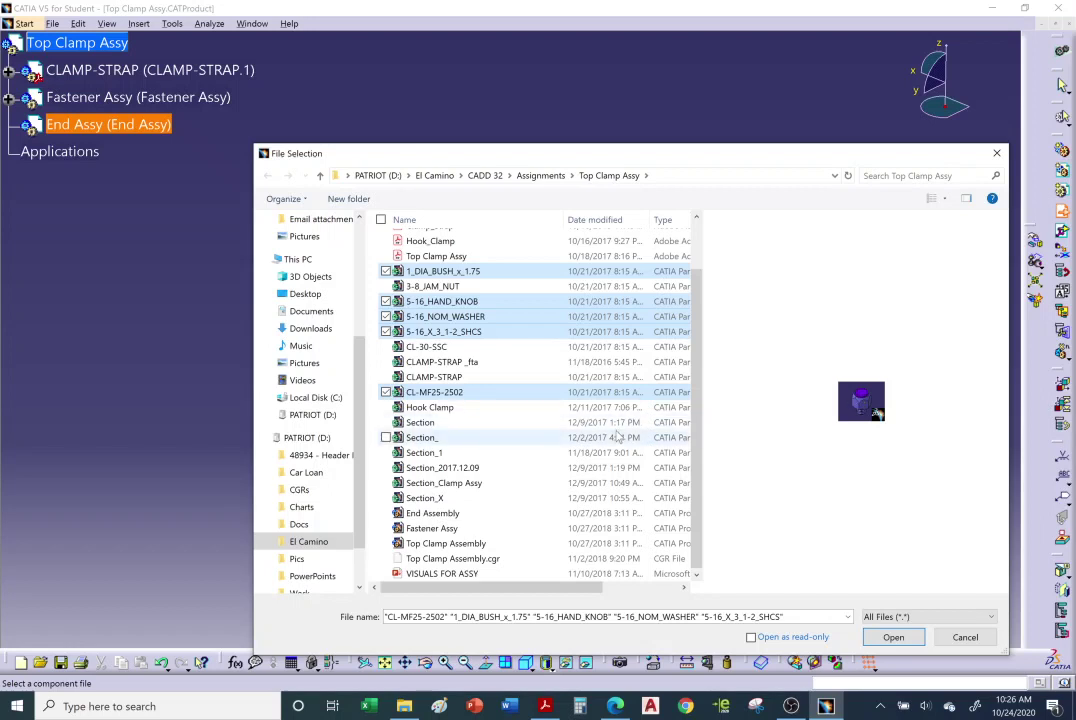
{"action": "left_click", "coordinate": [470, 408], "text": "ctrl"}
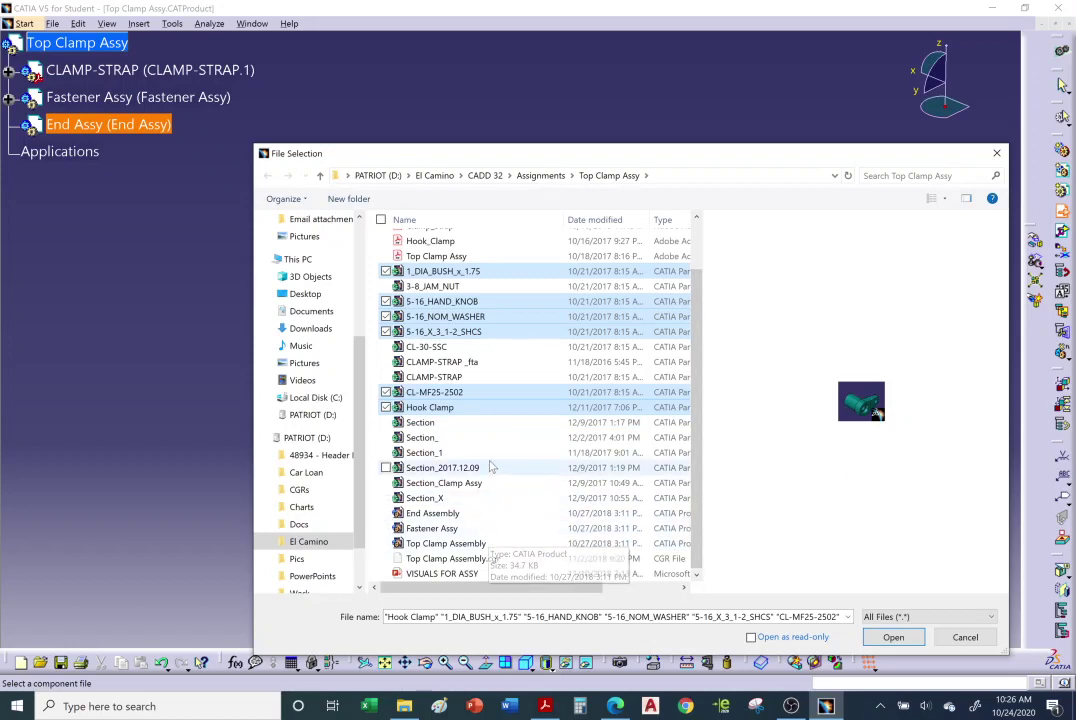
{"action": "left_click", "coordinate": [889, 640]}
- Expand the End Assy branch of the tree and open End Assy in a new window
{"action": "middle_click_drag", "start_coordinate": [337, 313], "coordinate": [698, 387]}
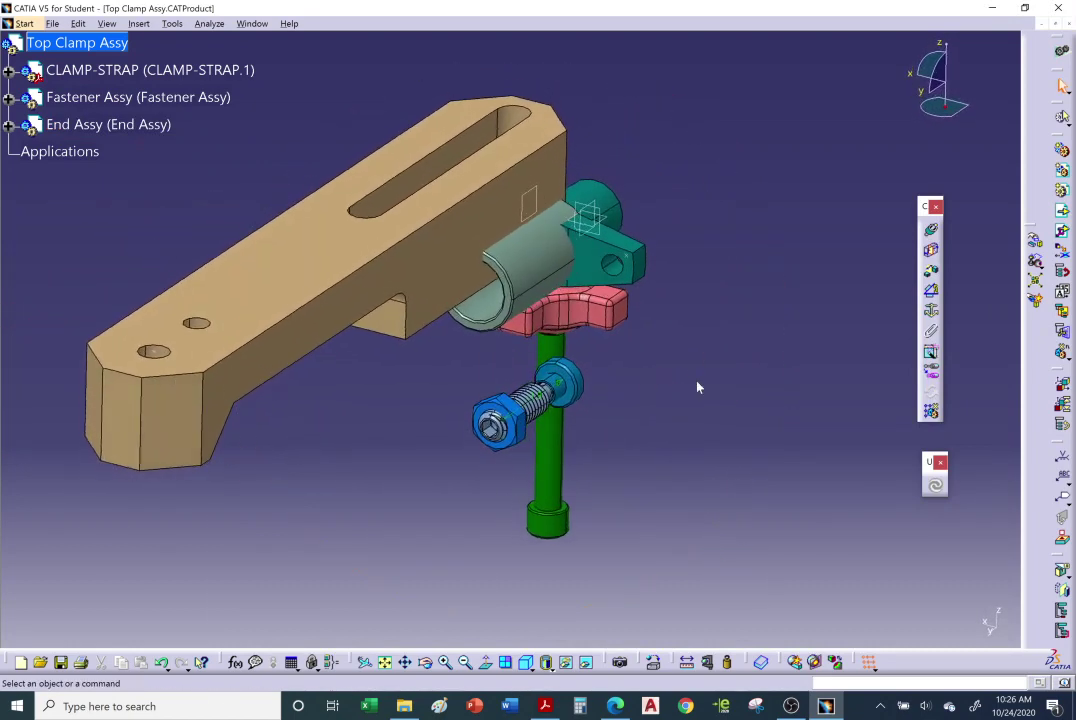
{"action": "left_click", "coordinate": [9, 125]}
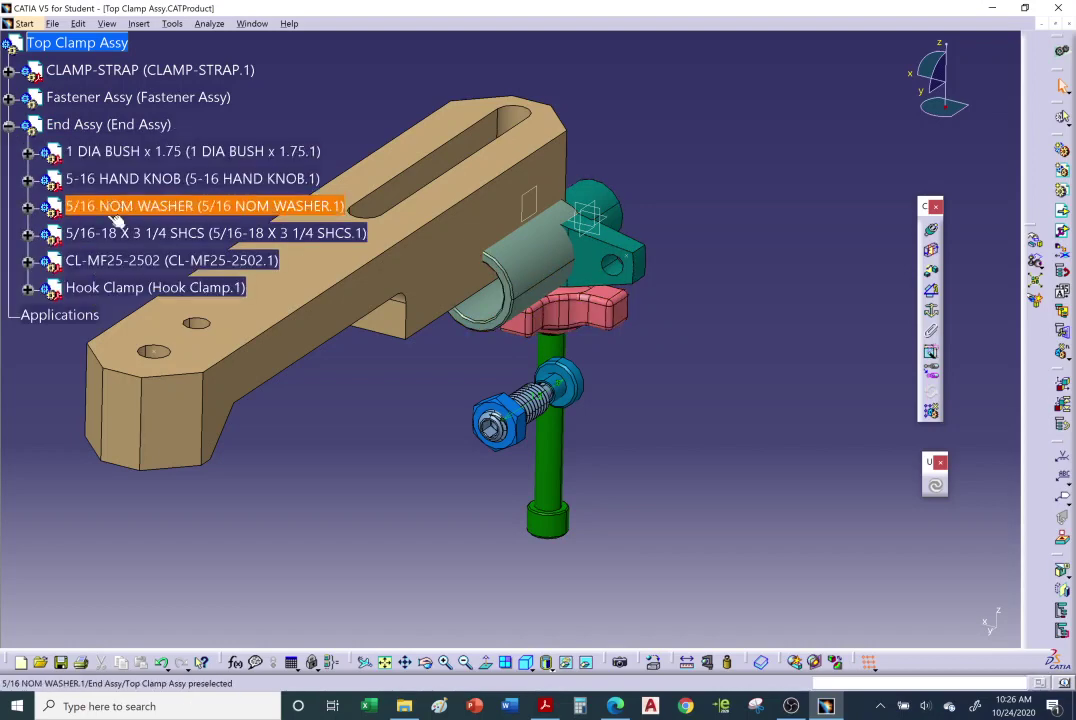
{"action": "middle_click_drag", "start_coordinate": [495, 440], "coordinate": [583, 183]}
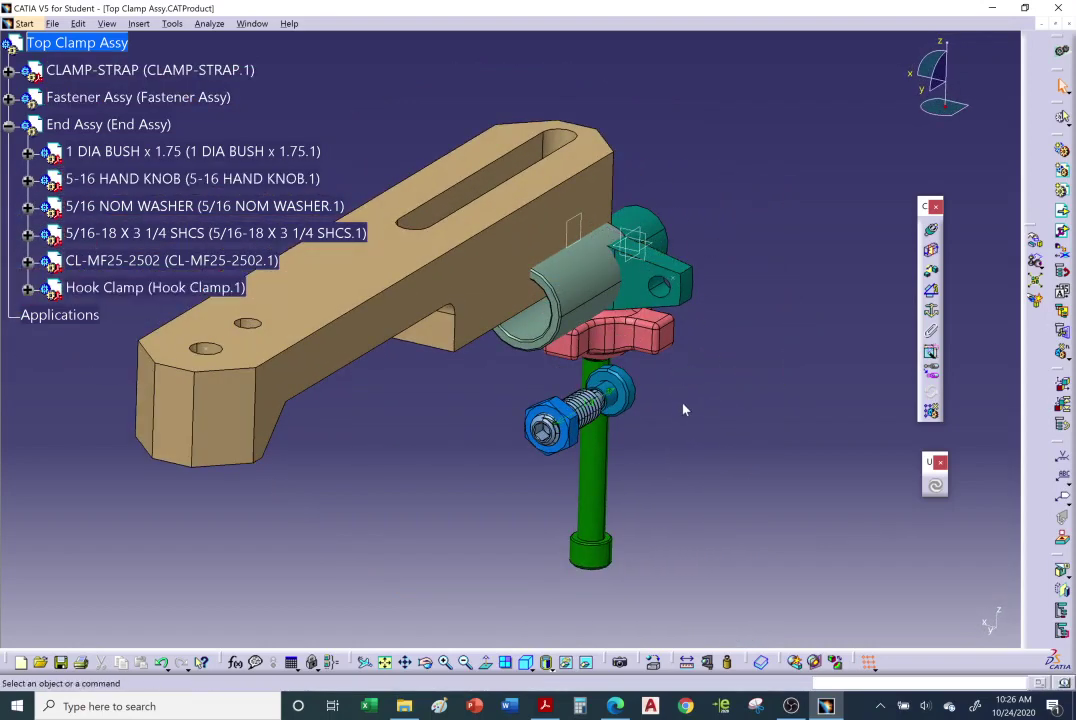
{"action": "middle_click_drag", "start_coordinate": [684, 409], "coordinate": [579, 187]}
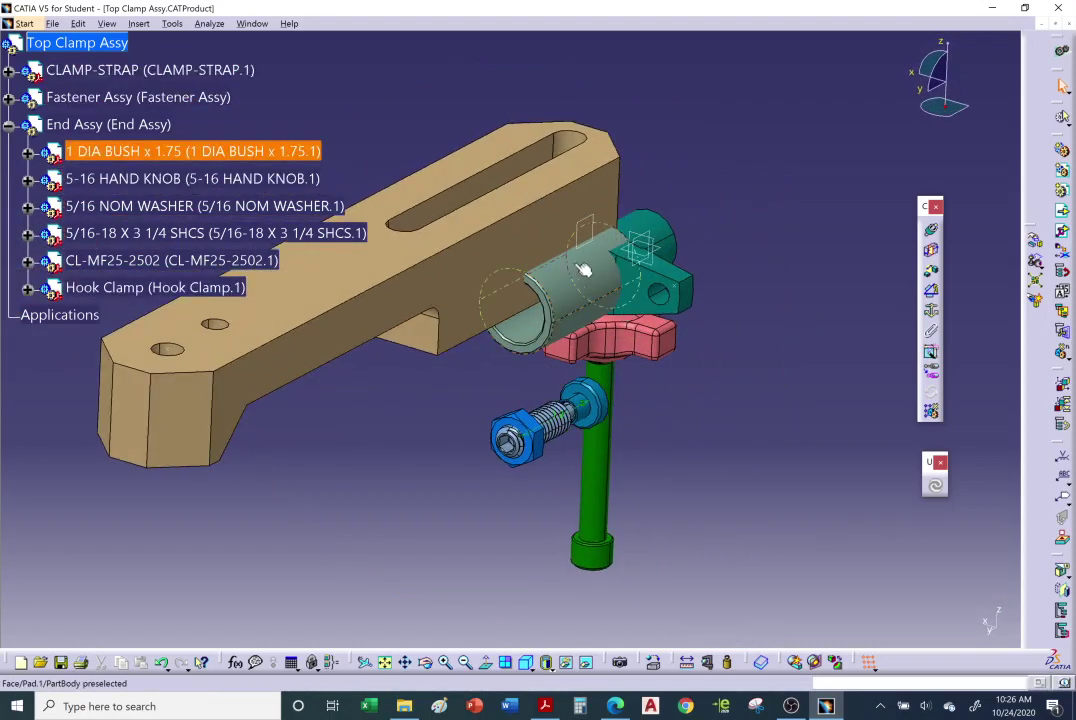
{"action": "right_click", "coordinate": [150, 124]}
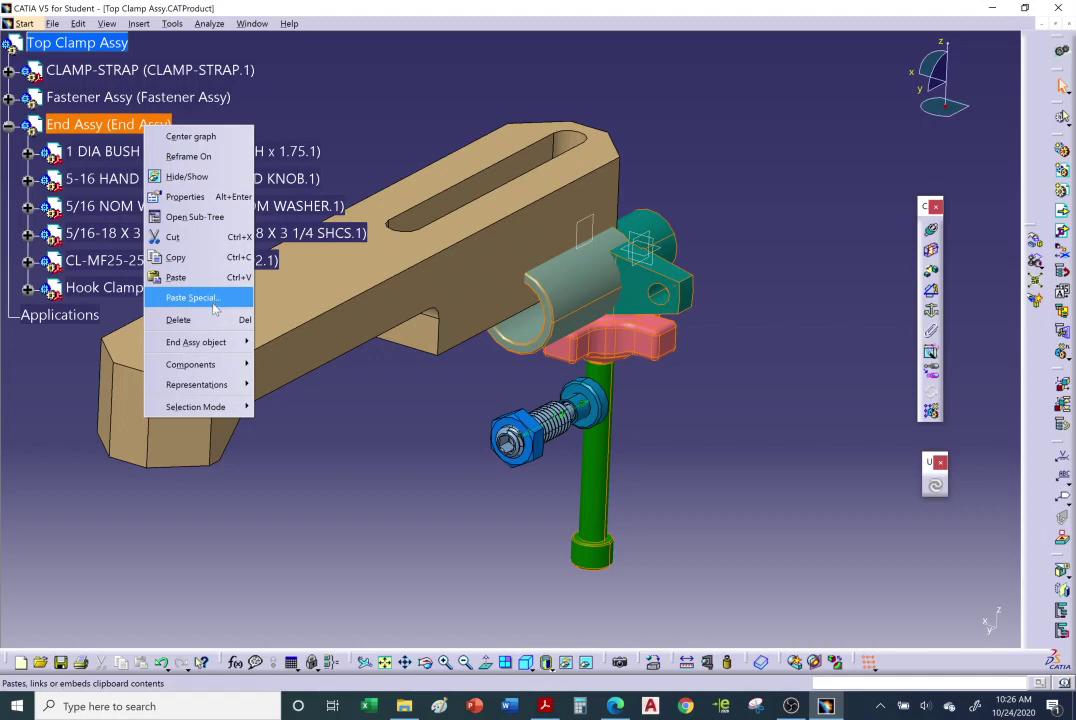
{"action": "mouse_move", "coordinate": [215, 346]}
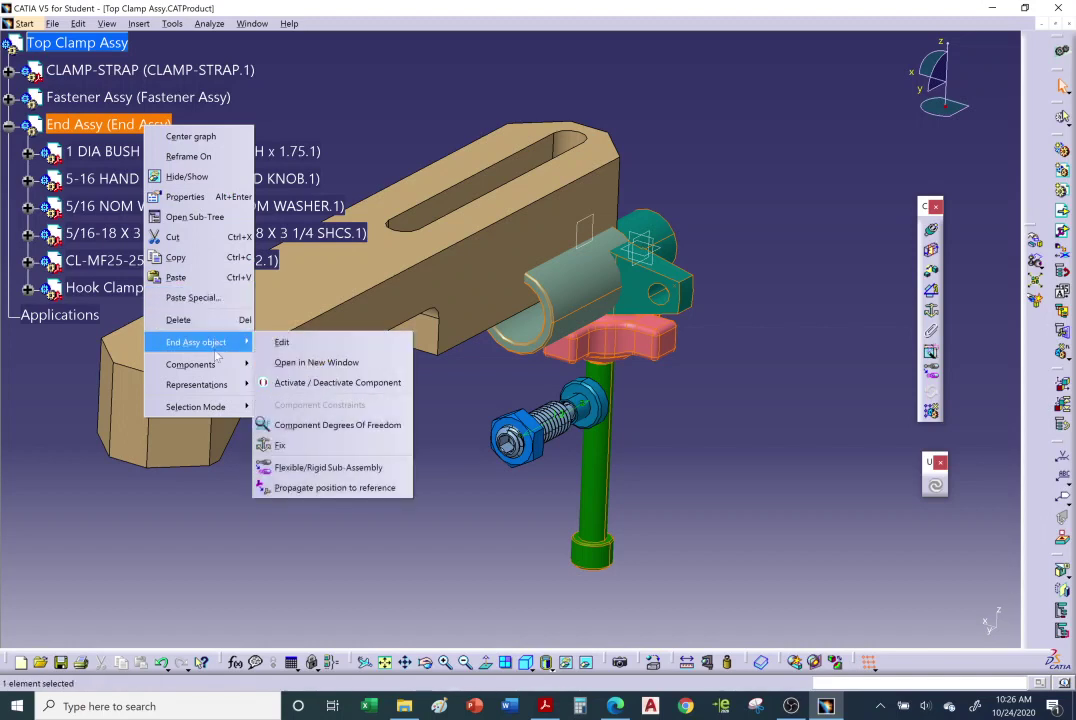
{"action": "left_click", "coordinate": [317, 366]}
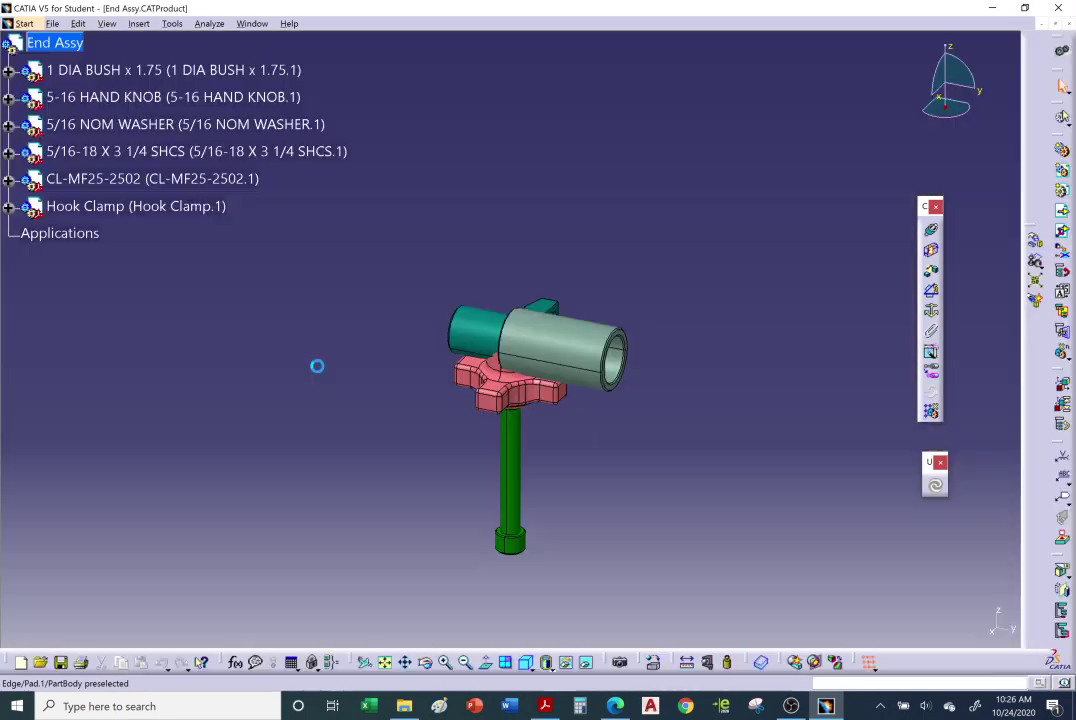
- Attach the compass to the hand knob, and move the knob off the screw and the bushing off the hook clamp
{"action": "middle_click_drag", "start_coordinate": [593, 401], "coordinate": [829, 392]}
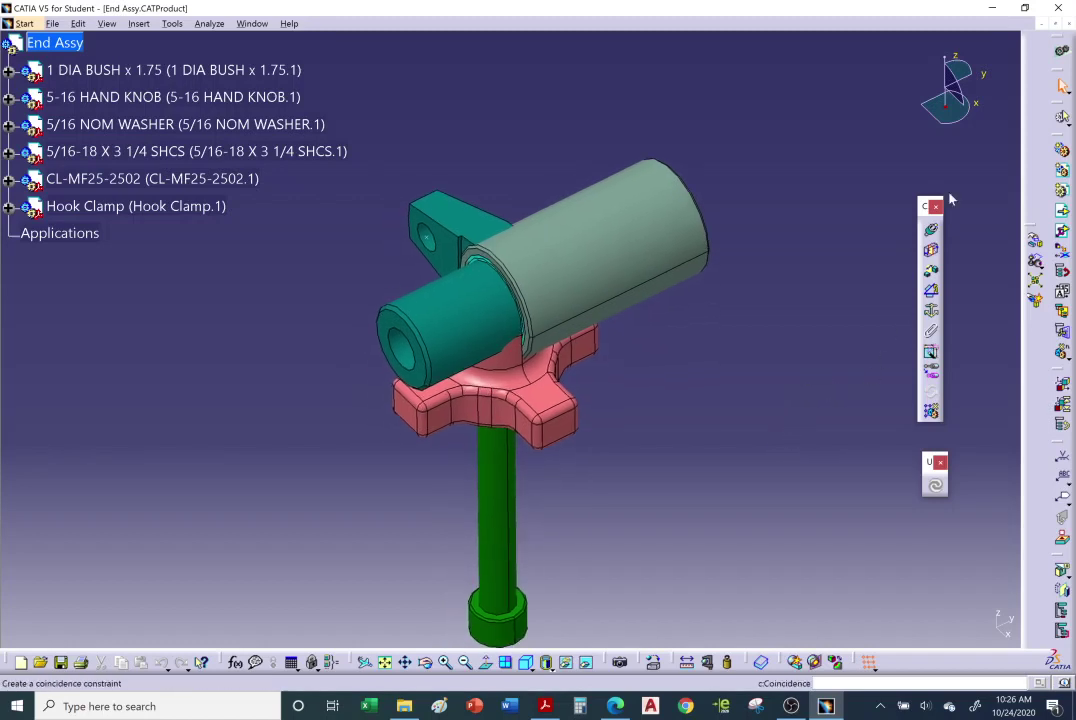
{"action": "left_click_drag", "start_coordinate": [945, 106], "coordinate": [764, 108]}
{"action": "mouse_move", "coordinate": [297, 360]}
{"action": "left_mouse_down"}
{"action": "mouse_move", "coordinate": [586, 407]}
{"action": "mouse_move", "coordinate": [557, 409]}
{"action": "mouse_move", "coordinate": [511, 440]}
{"action": "mouse_move", "coordinate": [365, 450]}
{"action": "mouse_move", "coordinate": [372, 498]}
{"action": "mouse_move", "coordinate": [410, 490]}
{"action": "mouse_move", "coordinate": [291, 523]}
{"action": "mouse_move", "coordinate": [404, 498]}
{"action": "left_mouse_up"}
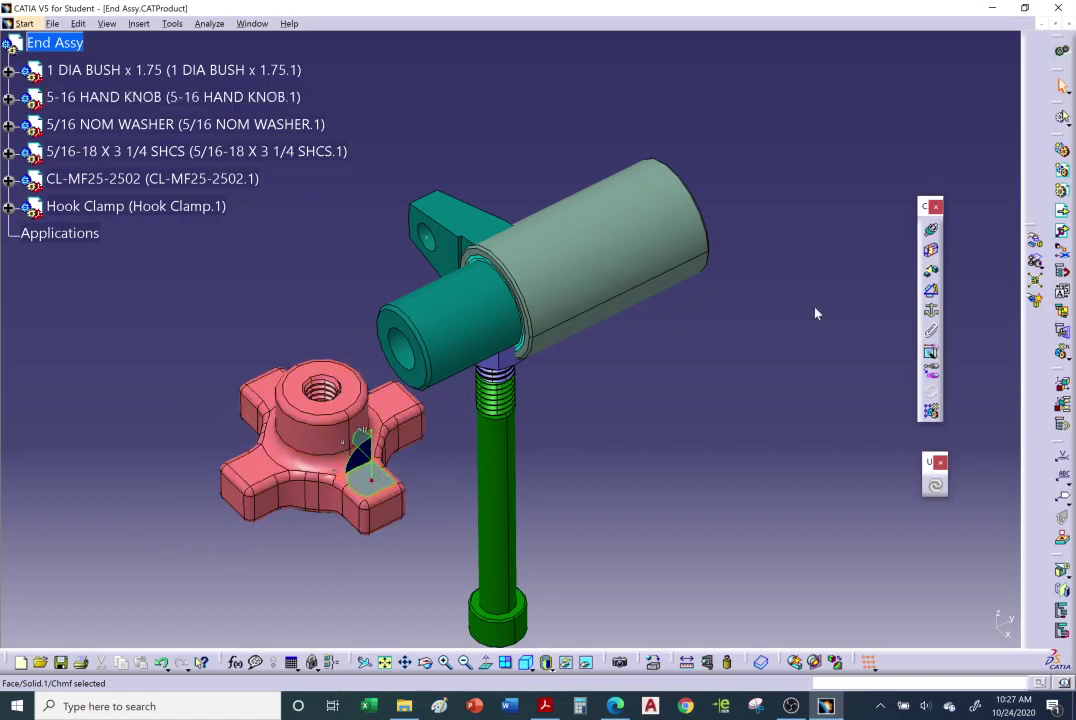
{"action": "left_click", "coordinate": [583, 239]}
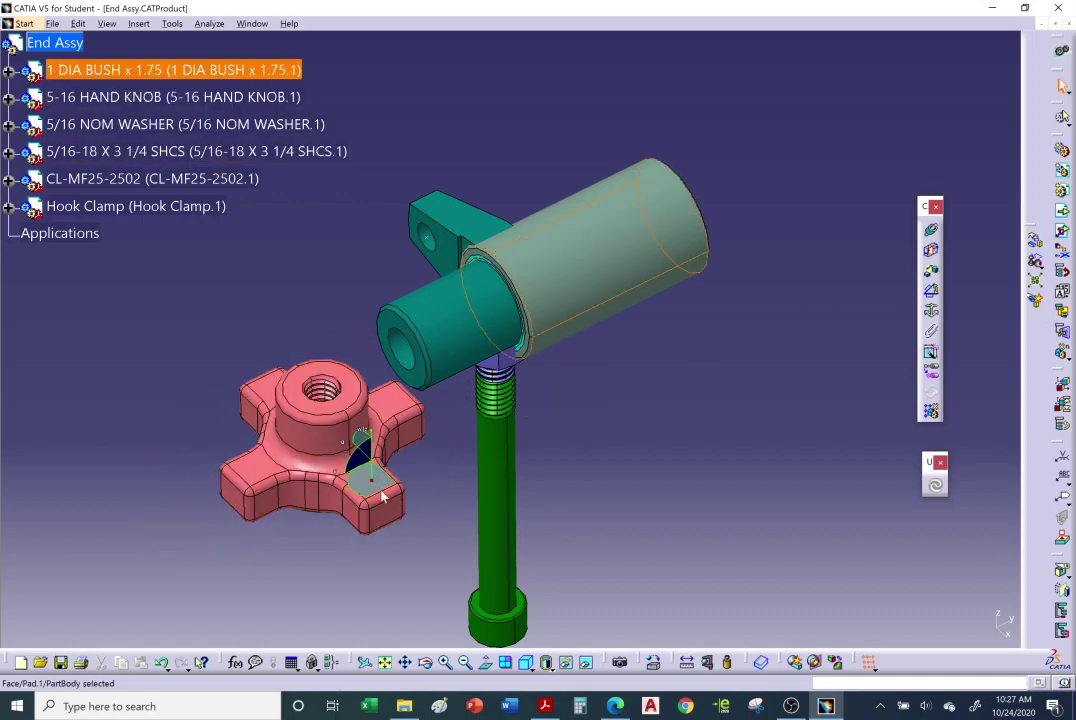
{"action": "left_click_drag", "start_coordinate": [381, 497], "coordinate": [630, 440]}
- Move the hook clamp up above the screw and pull the 5/16 washer clear of the CL-MF25-2502 part
{"action": "left_click", "coordinate": [466, 337]}
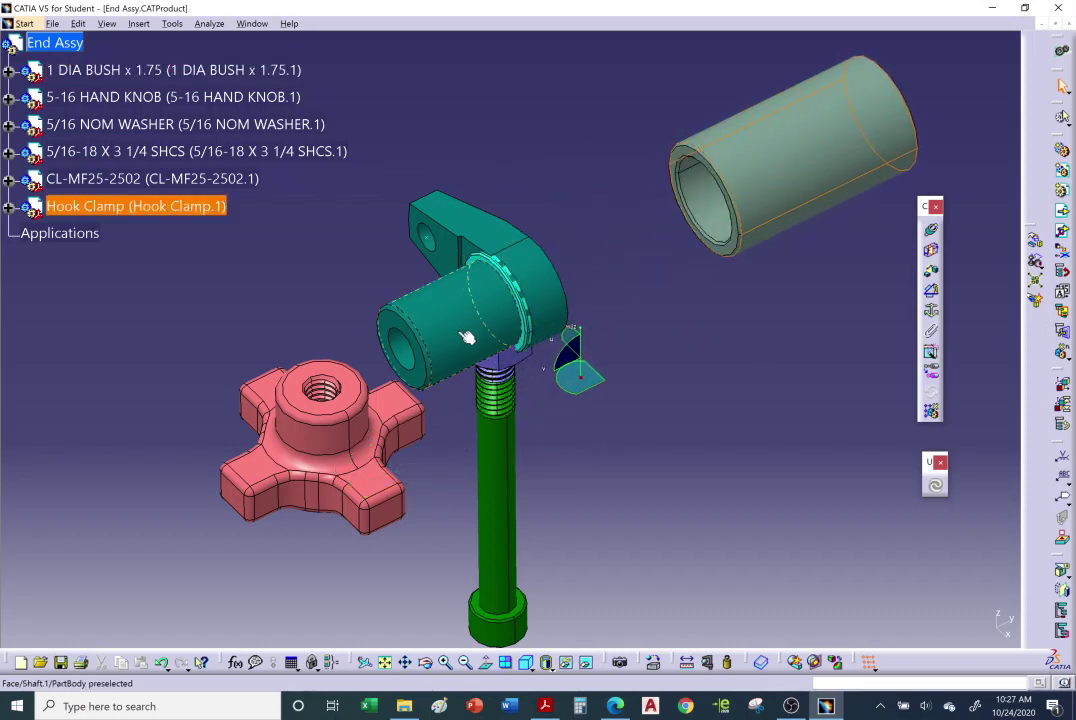
{"action": "left_click", "coordinate": [466, 337]}
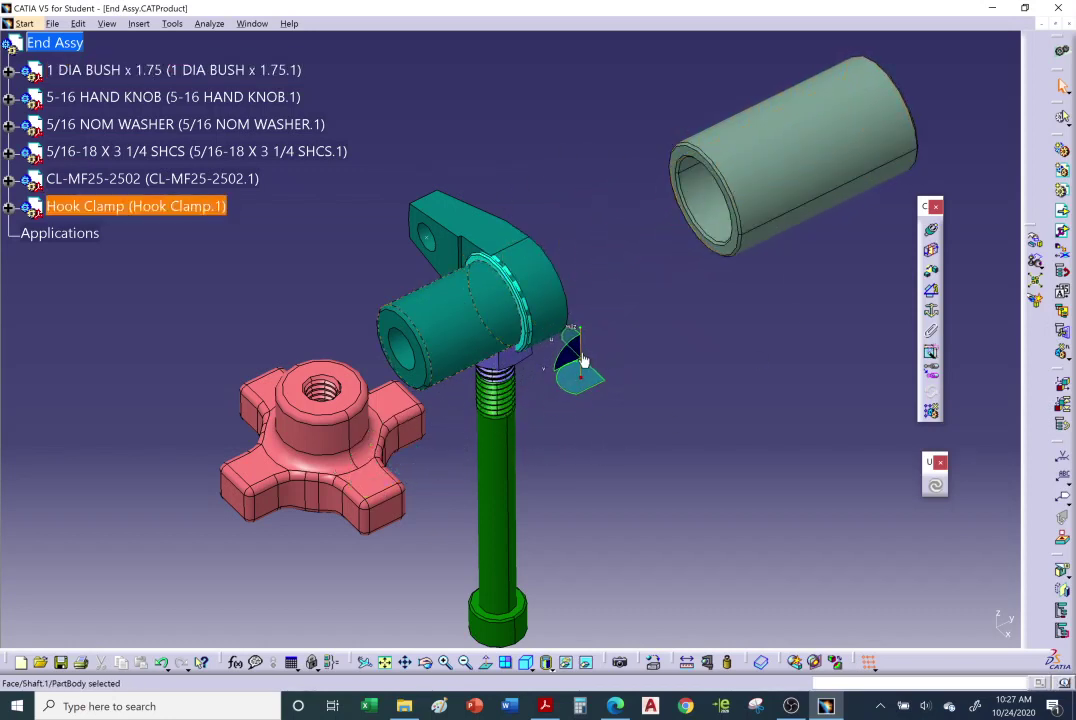
{"action": "left_click_drag", "start_coordinate": [583, 360], "coordinate": [583, 168]}
{"action": "left_click", "coordinate": [531, 321]}
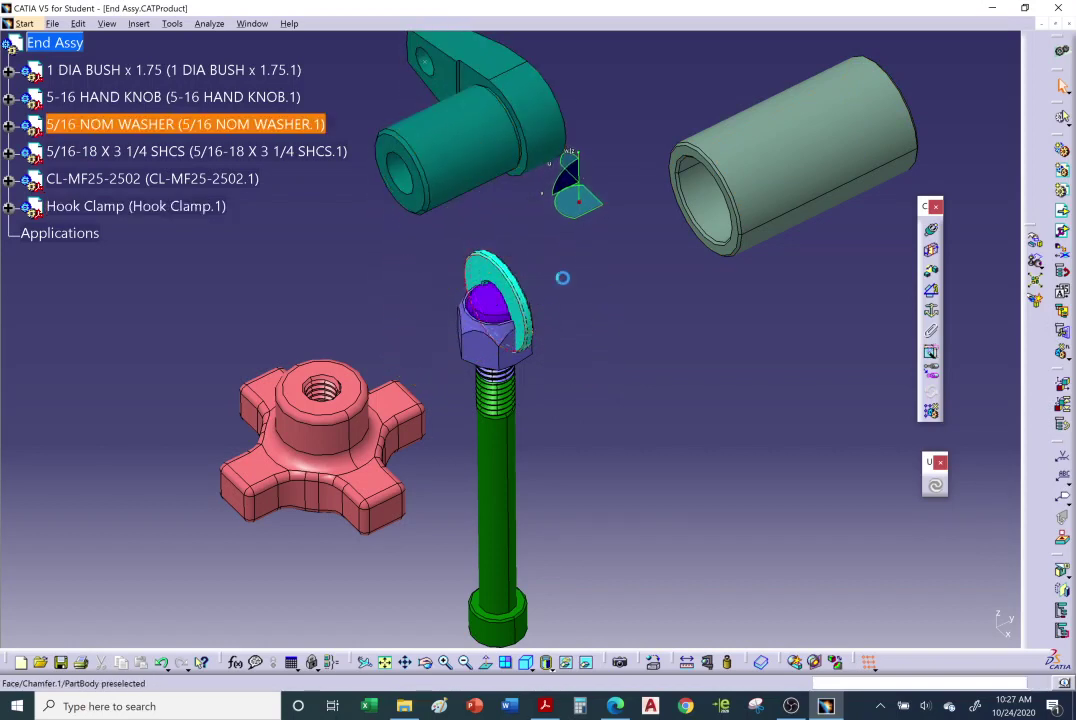
{"action": "left_click", "coordinate": [594, 221]}
{"action": "left_click_drag", "start_coordinate": [585, 221], "coordinate": [659, 181]}
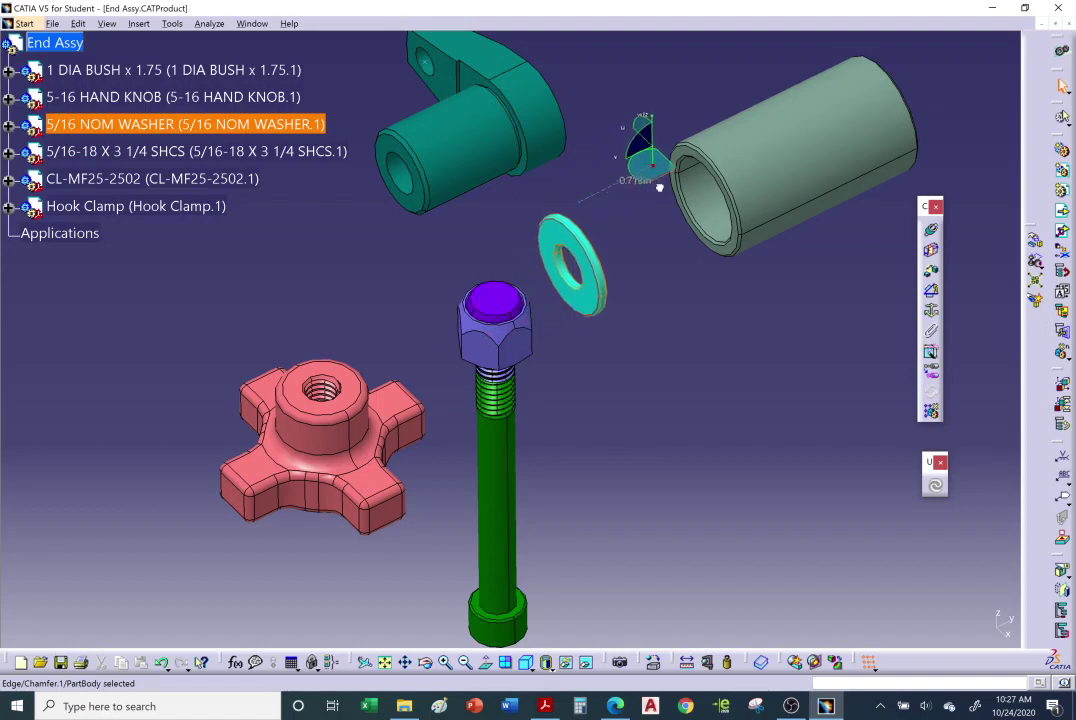
- Move the CL-MF25-2502 part off the socket head cap screw into free space beside it and clear the selection
{"action": "left_click", "coordinate": [517, 340]}
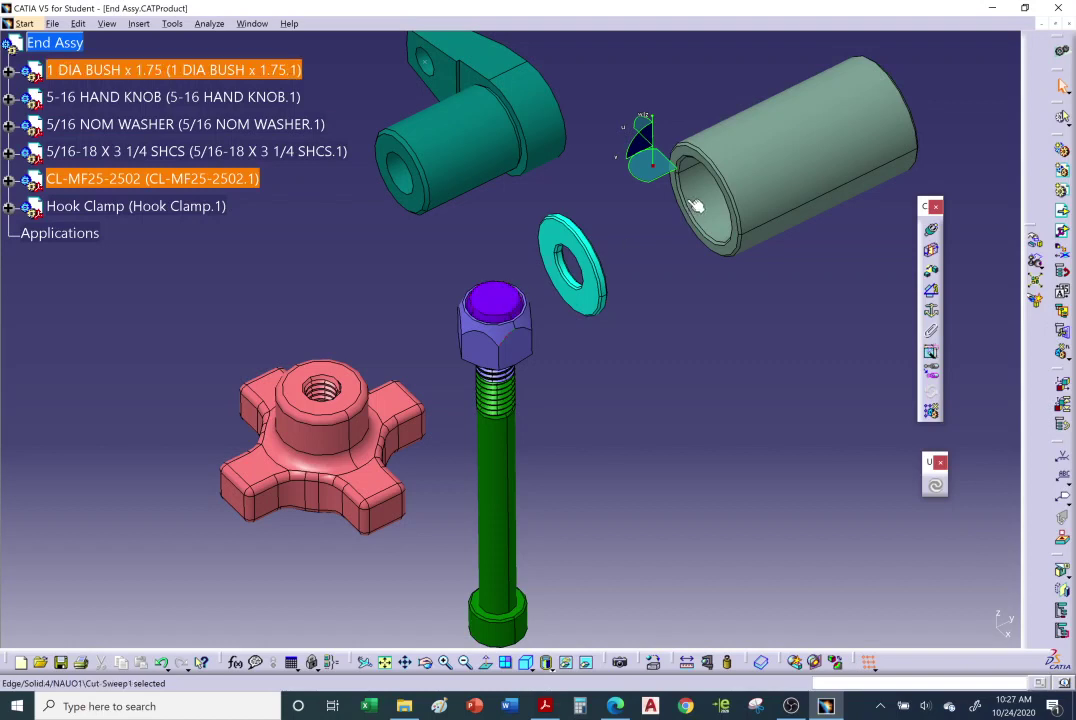
{"action": "left_click_drag", "start_coordinate": [693, 178], "coordinate": [788, 268]}
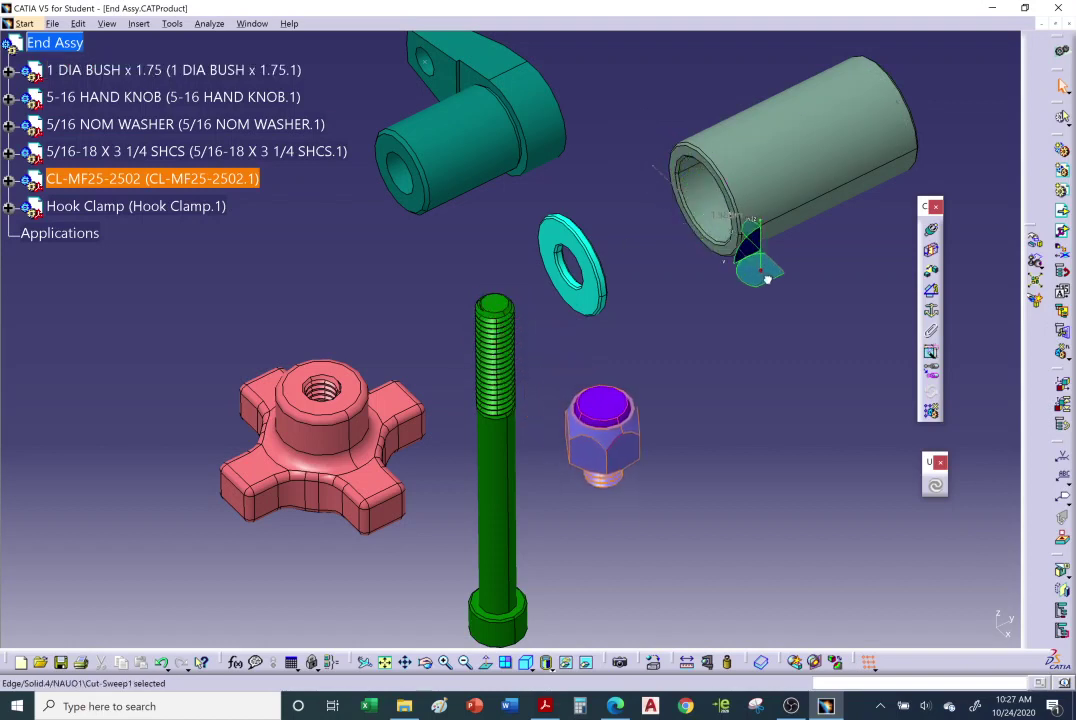
{"action": "left_click", "coordinate": [801, 371]}
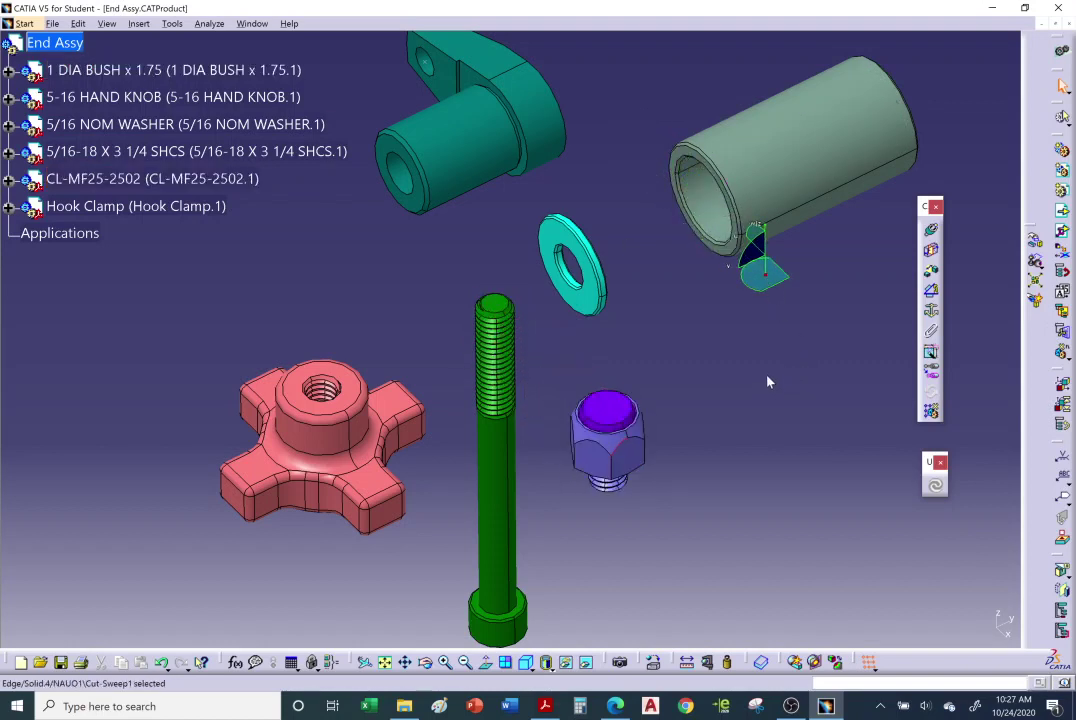
{"action": "left_click", "coordinate": [769, 379]}
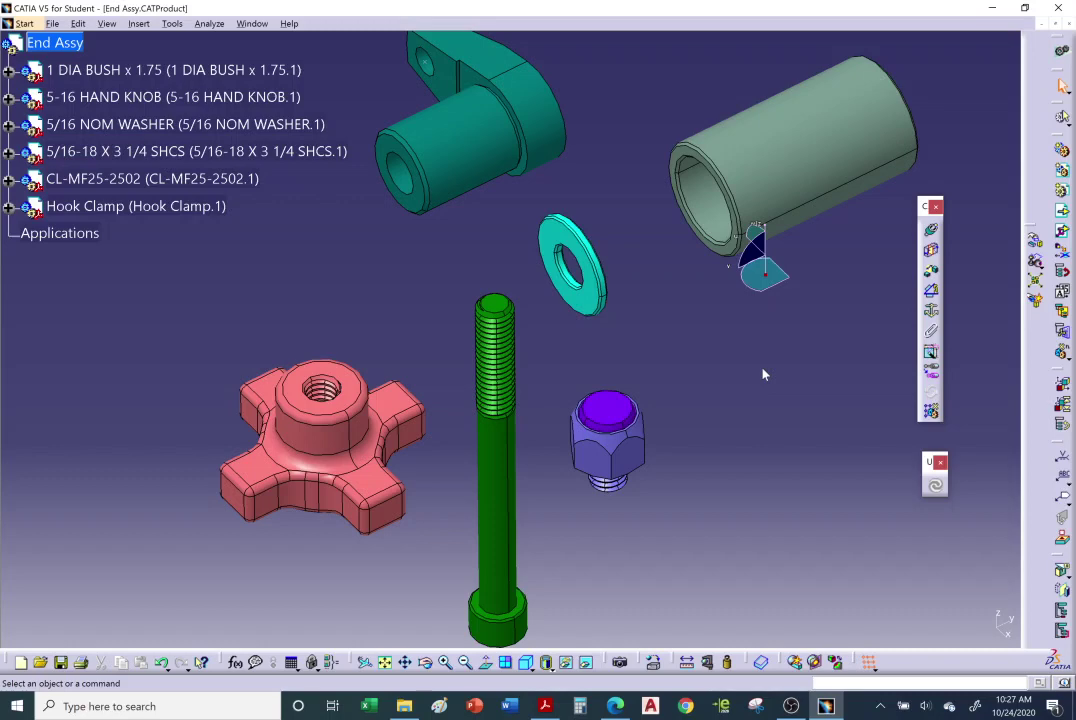
- Detach the compass from the bushing and reset it to its default position and orientation
{"action": "left_click", "coordinate": [107, 23]}
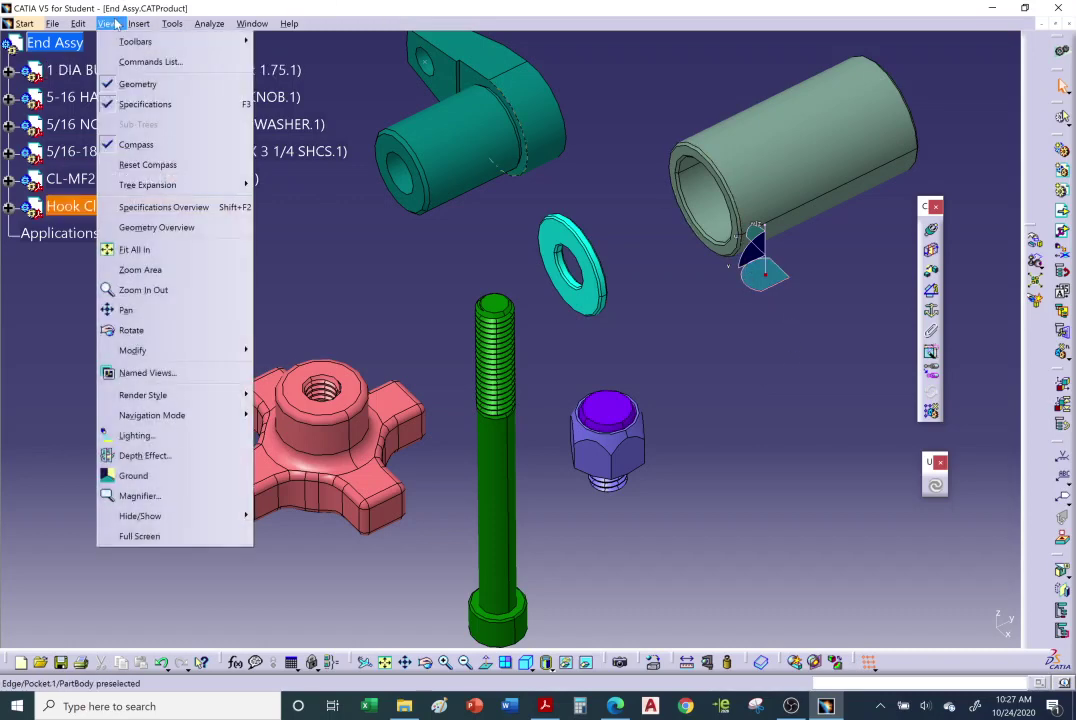
{"action": "left_click", "coordinate": [147, 167]}
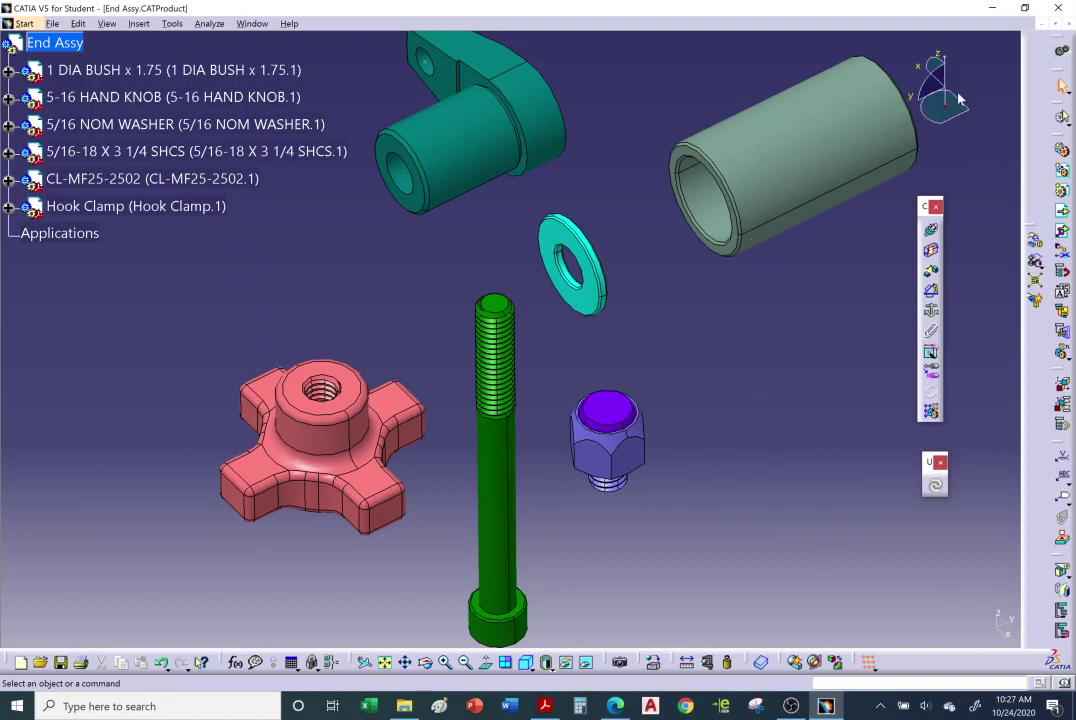
{"action": "left_click", "coordinate": [106, 23]}
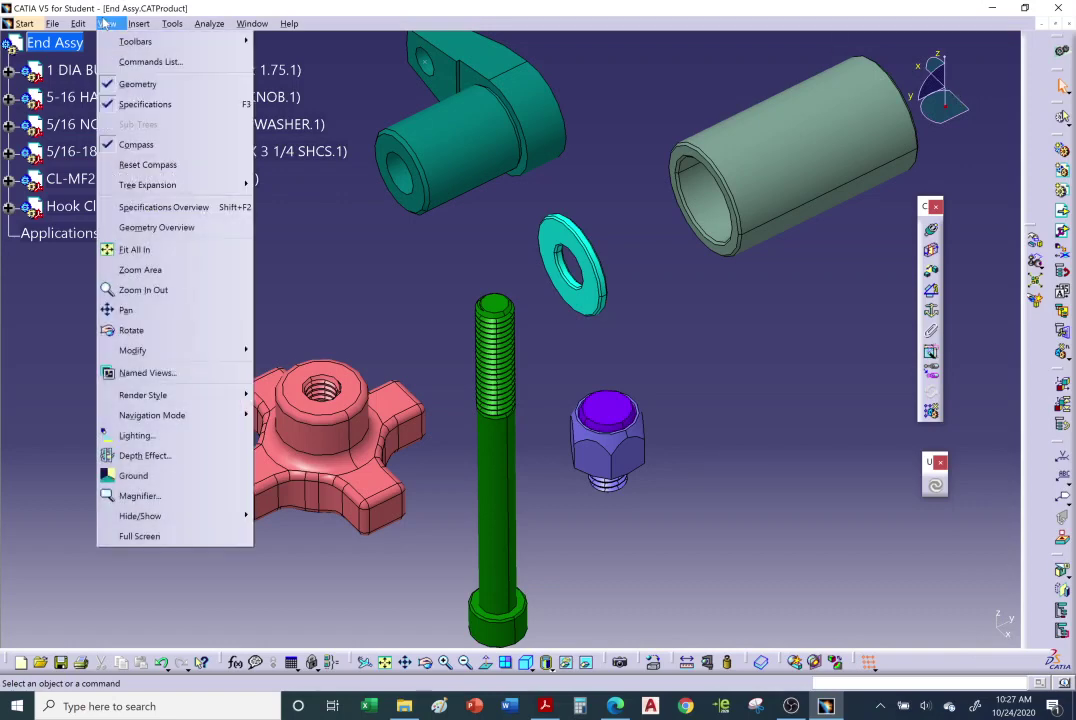
{"action": "left_click", "coordinate": [140, 165]}
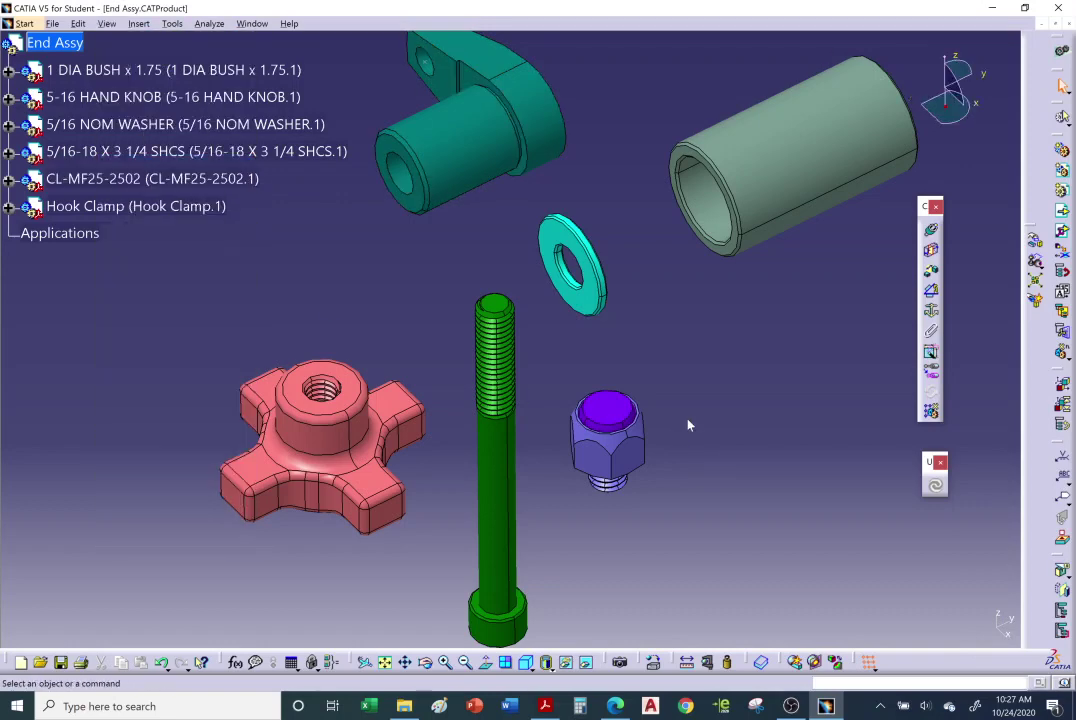
- Apply a Fix constraint to the hook clamp to anchor it in the End Assy
{"action": "middle_click_drag", "start_coordinate": [688, 425], "coordinate": [571, 326]}
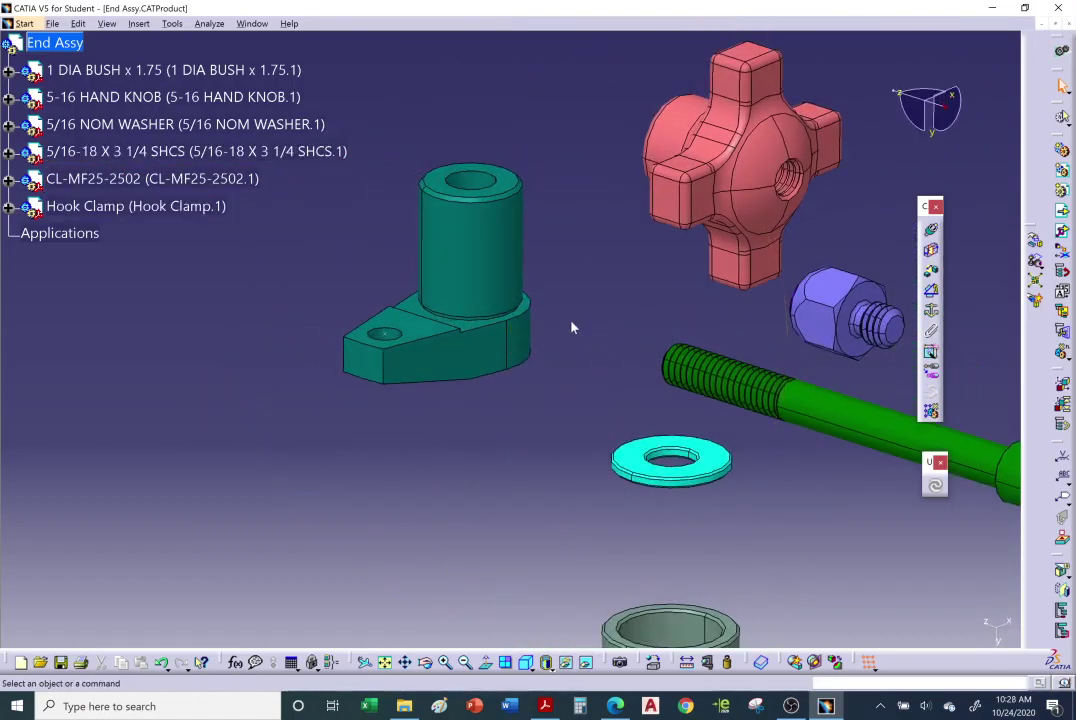
{"action": "left_click", "coordinate": [931, 311]}
{"action": "left_click", "coordinate": [463, 240]}
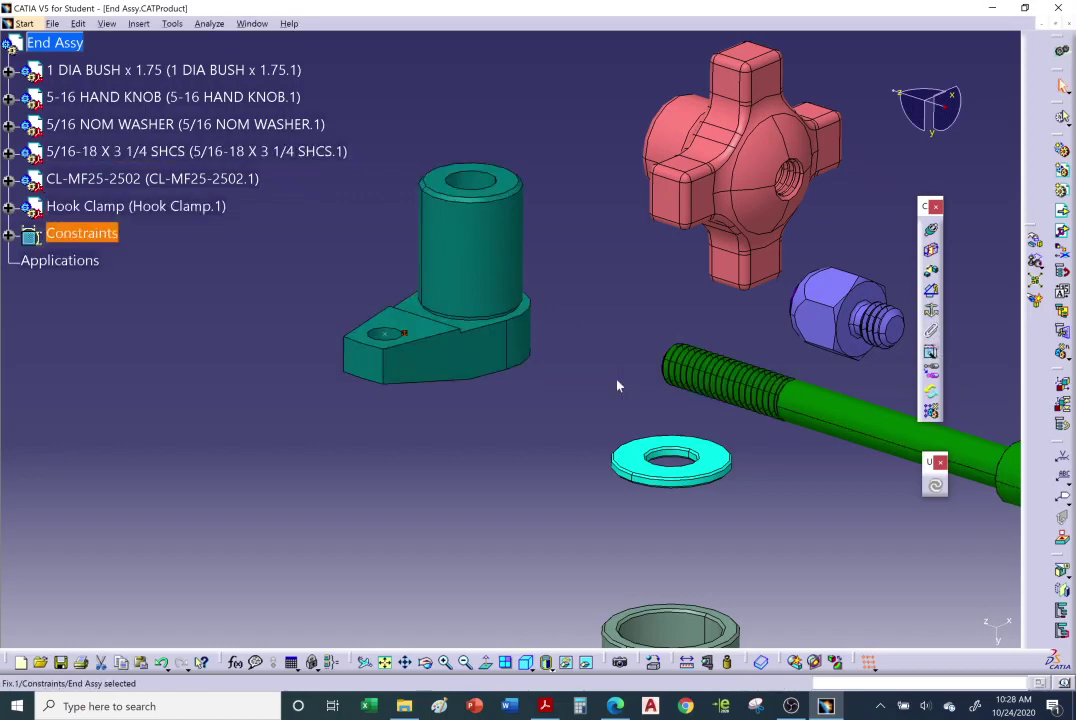
{"action": "middle_click_drag", "start_coordinate": [617, 385], "coordinate": [538, 254]}
- Check the Top Clamp Assy drawing, then make the CL-MF25-2502 thread axis coincident with the axis of the hook clamp's small hole
{"action": "left_click", "coordinate": [543, 706]}
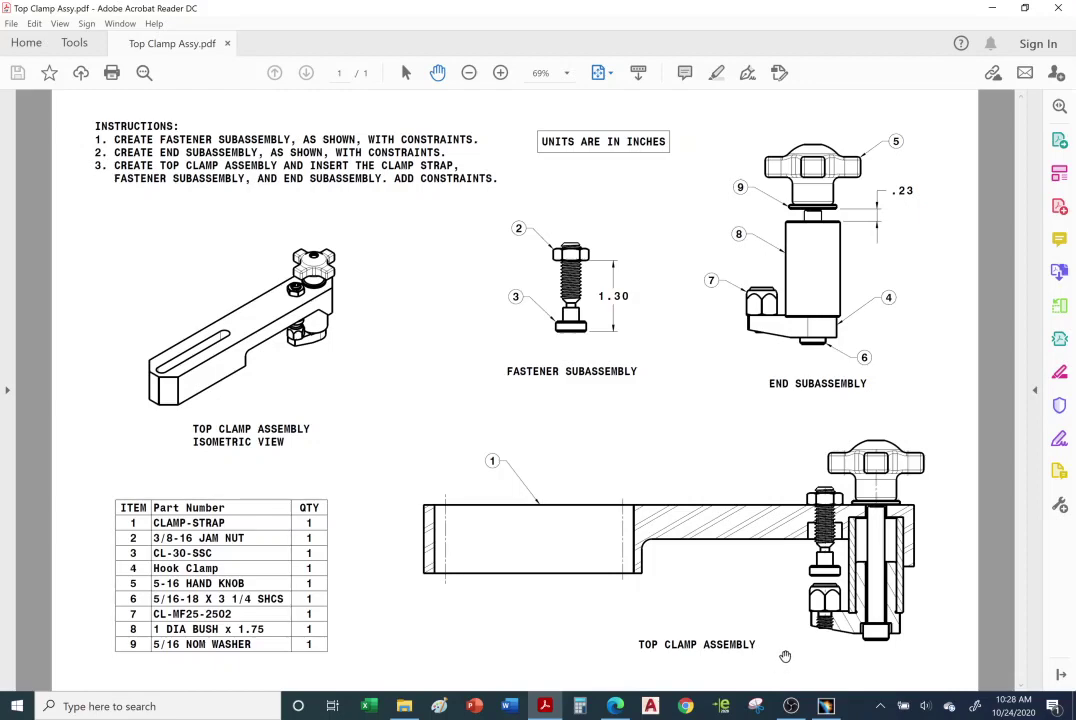
{"action": "left_click", "coordinate": [826, 706]}
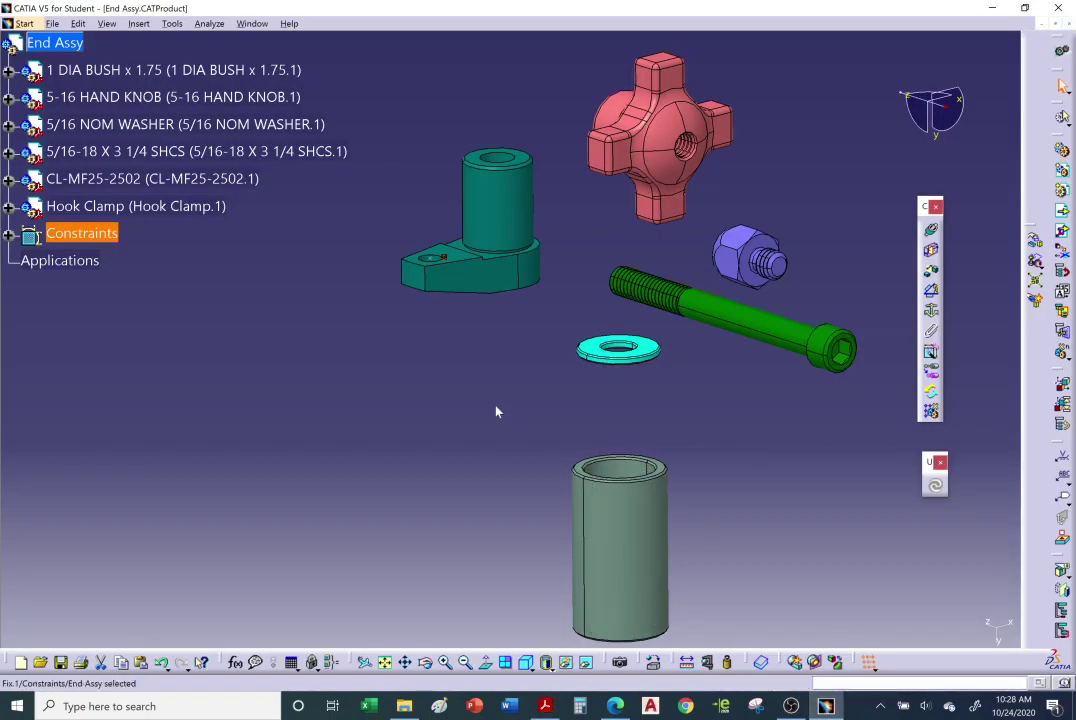
{"action": "mouse_move", "coordinate": [496, 411]}
{"action": "middle_mouse_down"}
{"action": "mouse_move", "coordinate": [506, 336]}
{"action": "mouse_move", "coordinate": [487, 355]}
{"action": "mouse_move", "coordinate": [504, 398]}
{"action": "middle_mouse_up"}
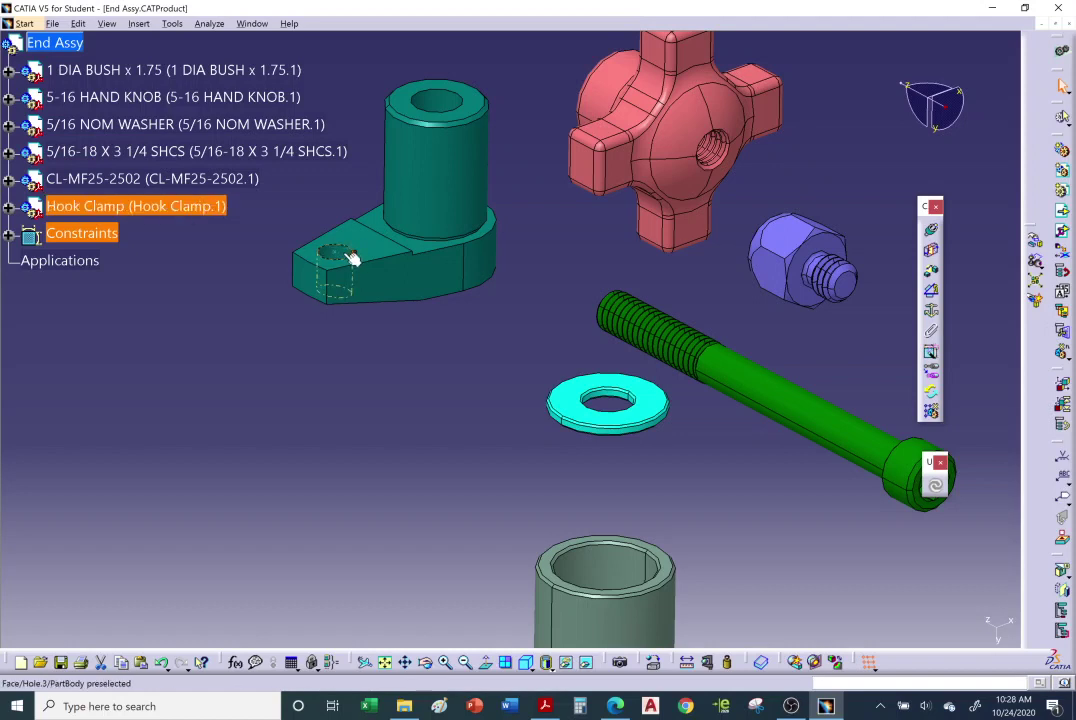
{"action": "left_click", "coordinate": [352, 256]}
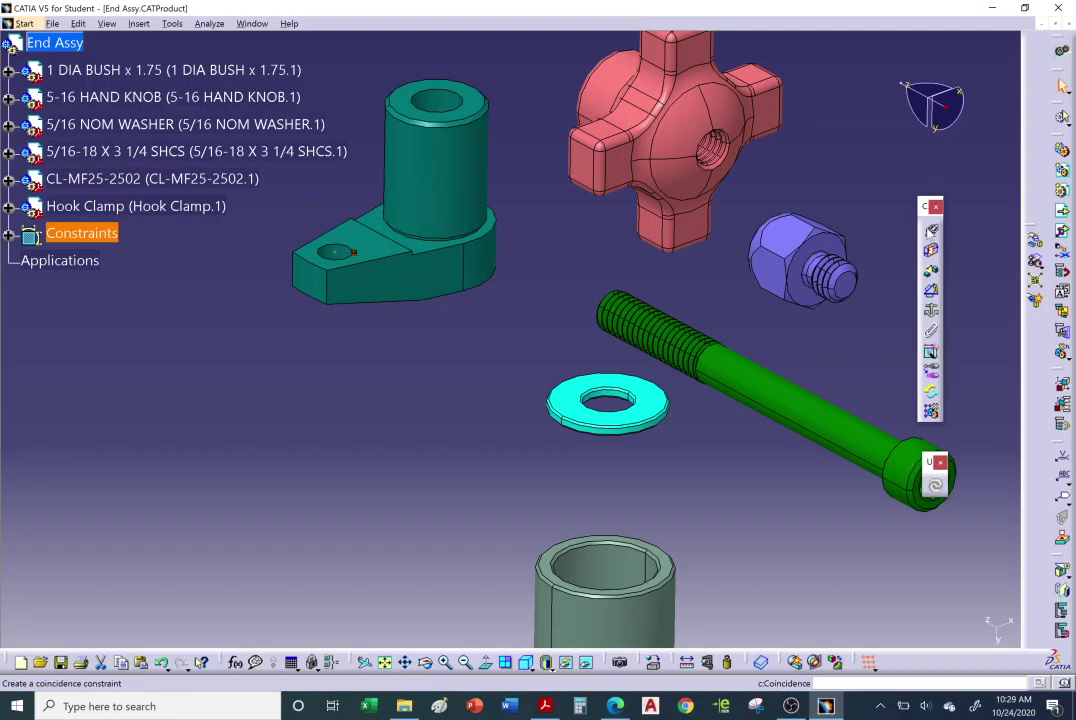
{"action": "left_click", "coordinate": [930, 228]}
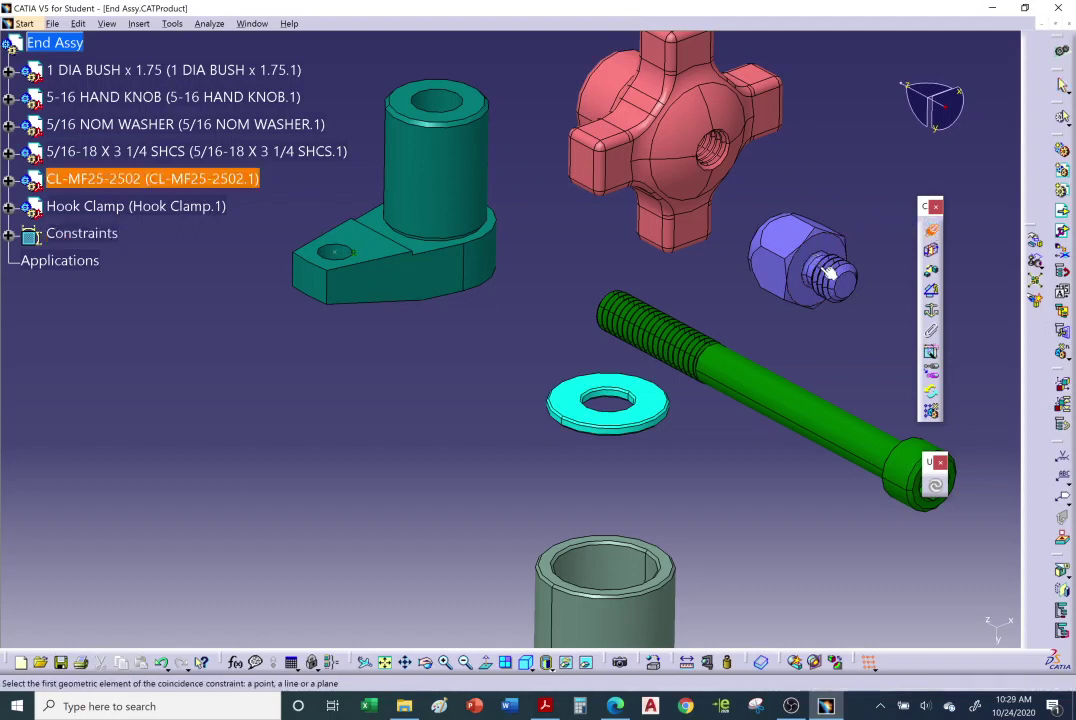
{"action": "middle_click_drag", "start_coordinate": [870, 234], "coordinate": [803, 230], "text": "ctrl"}
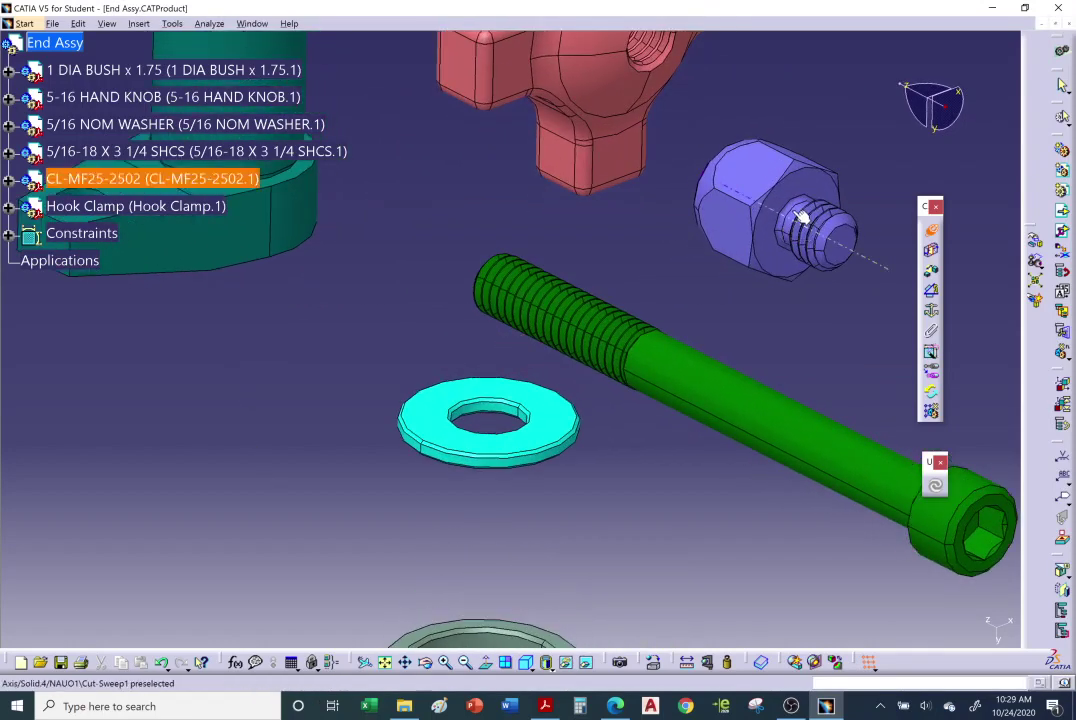
{"action": "left_click", "coordinate": [803, 218]}
{"action": "middle_click_drag", "start_coordinate": [312, 257], "coordinate": [584, 271]}
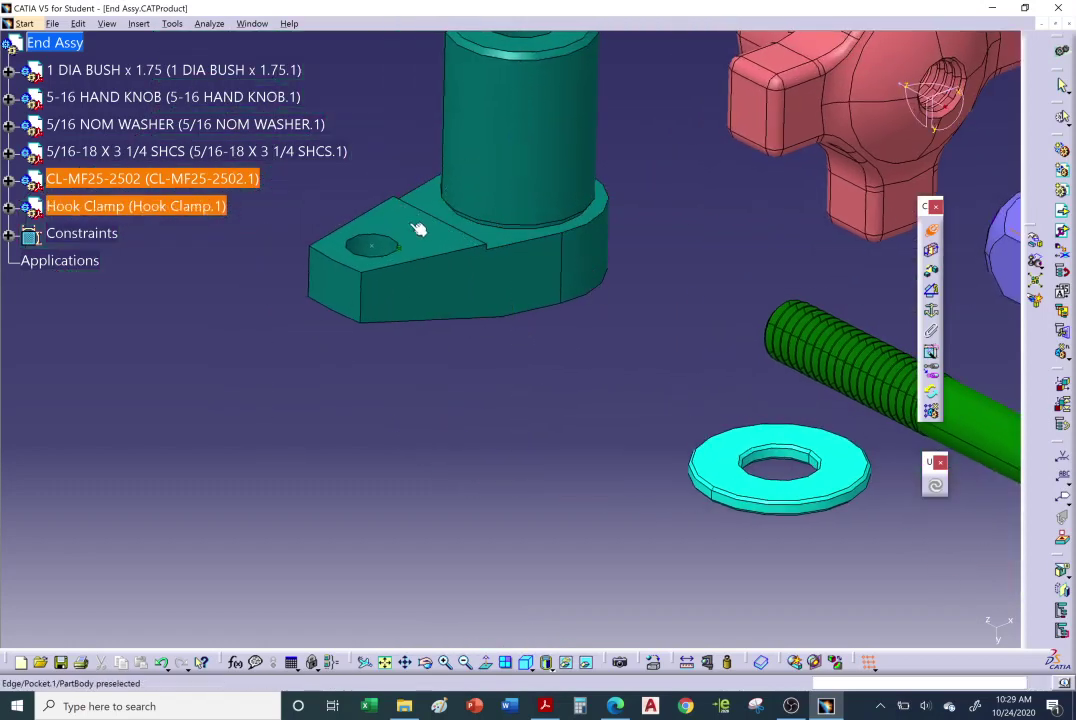
{"action": "left_click", "coordinate": [395, 250]}
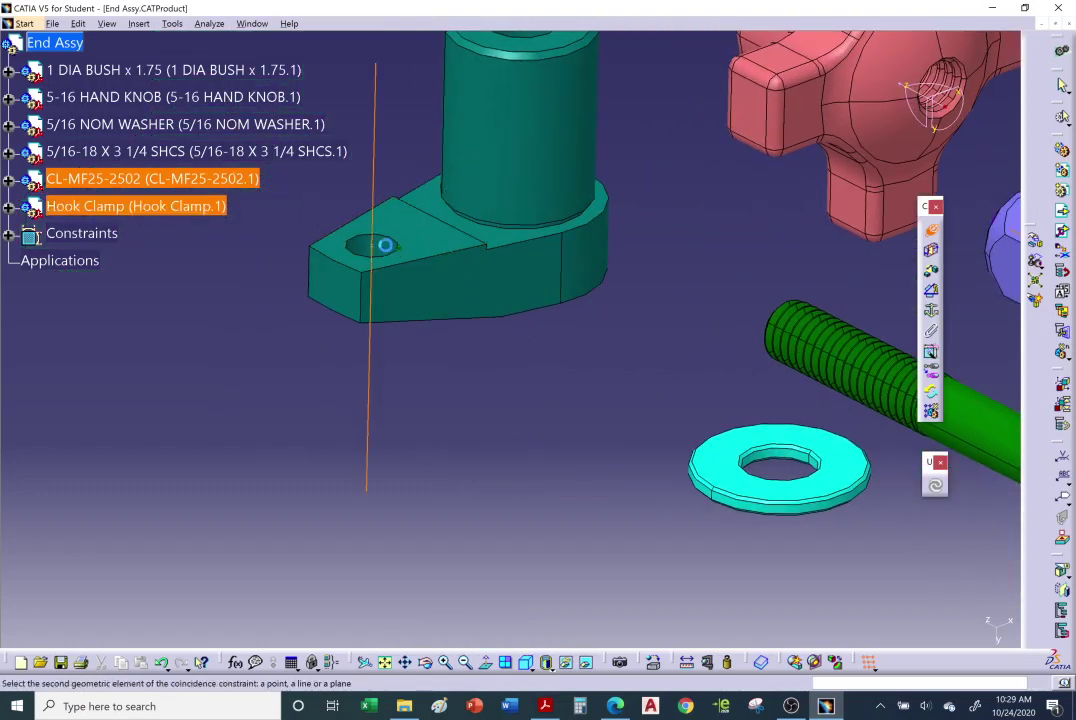
- Put the CL-MF25-2502's underside in contact with the hook clamp's face around the small hole, update the assembly and review the listed constraints
{"action": "middle_click_drag", "start_coordinate": [516, 379], "coordinate": [451, 366]}
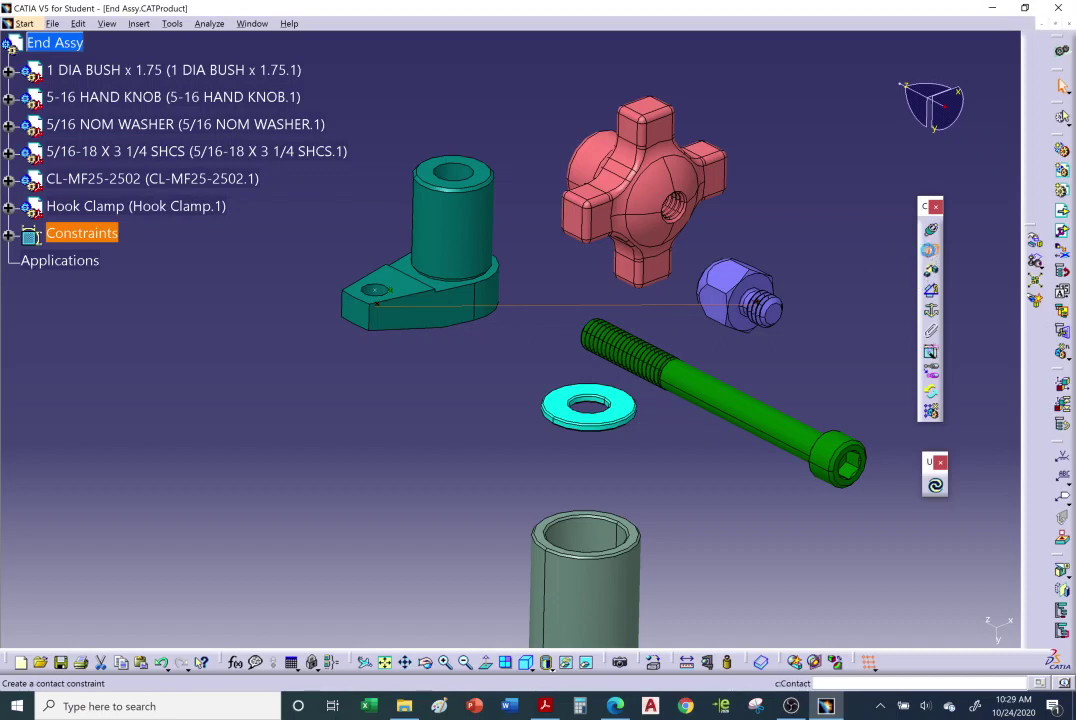
{"action": "left_click", "coordinate": [930, 250]}
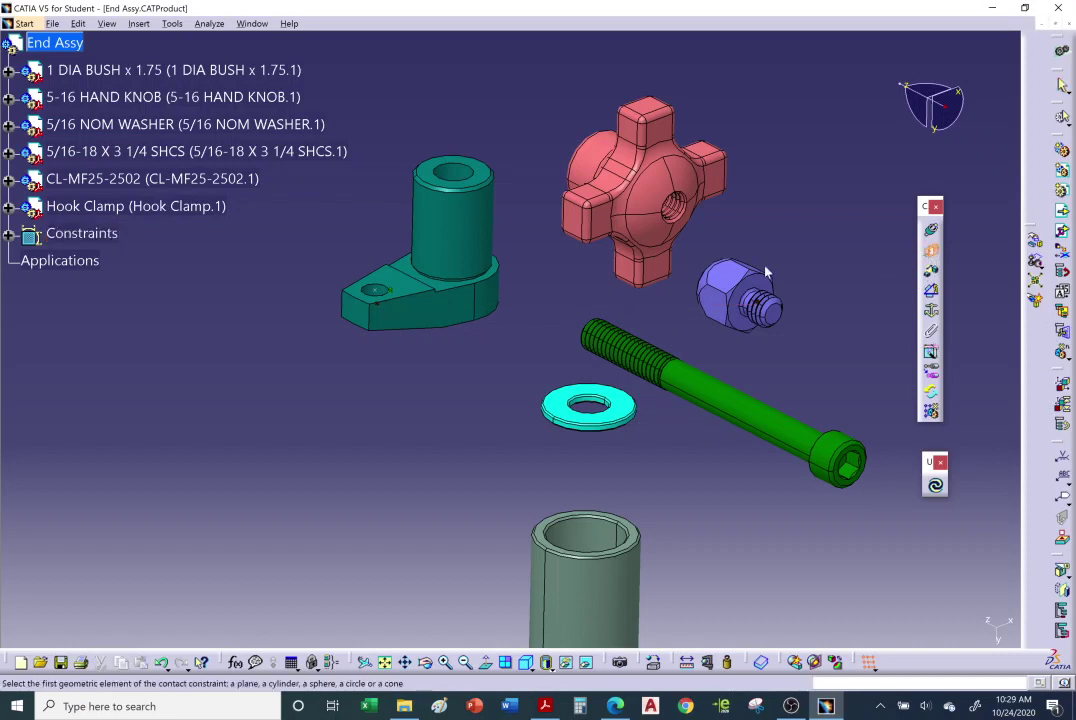
{"action": "left_click", "coordinate": [405, 287]}
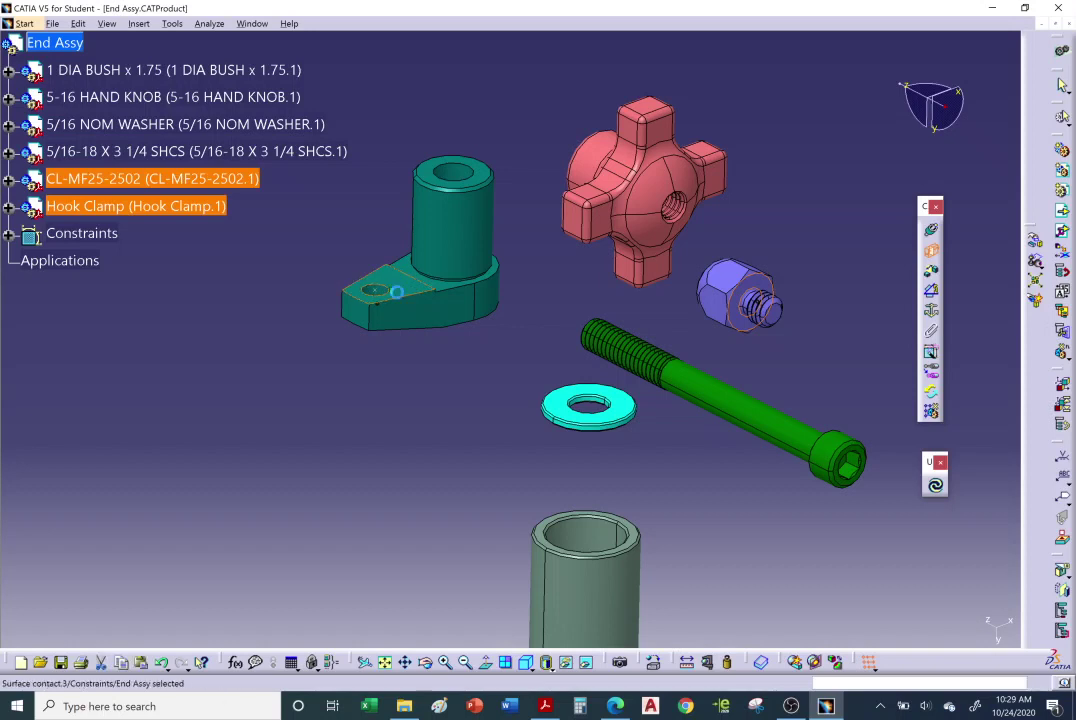
{"action": "left_click", "coordinate": [936, 487]}
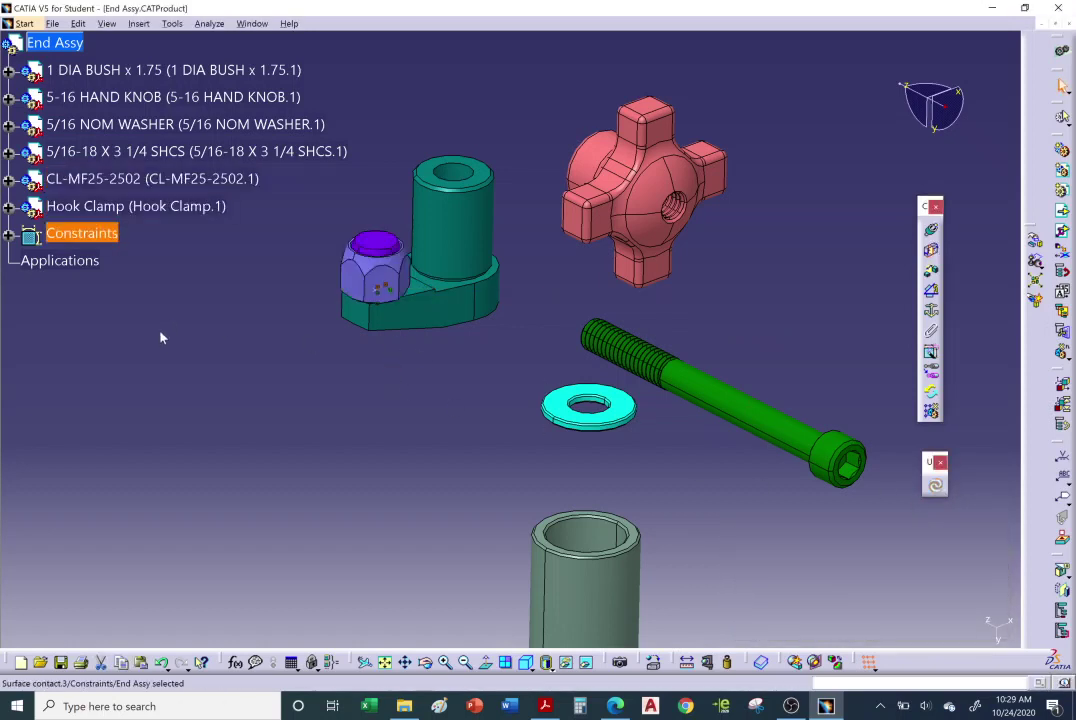
{"action": "left_click", "coordinate": [8, 233]}
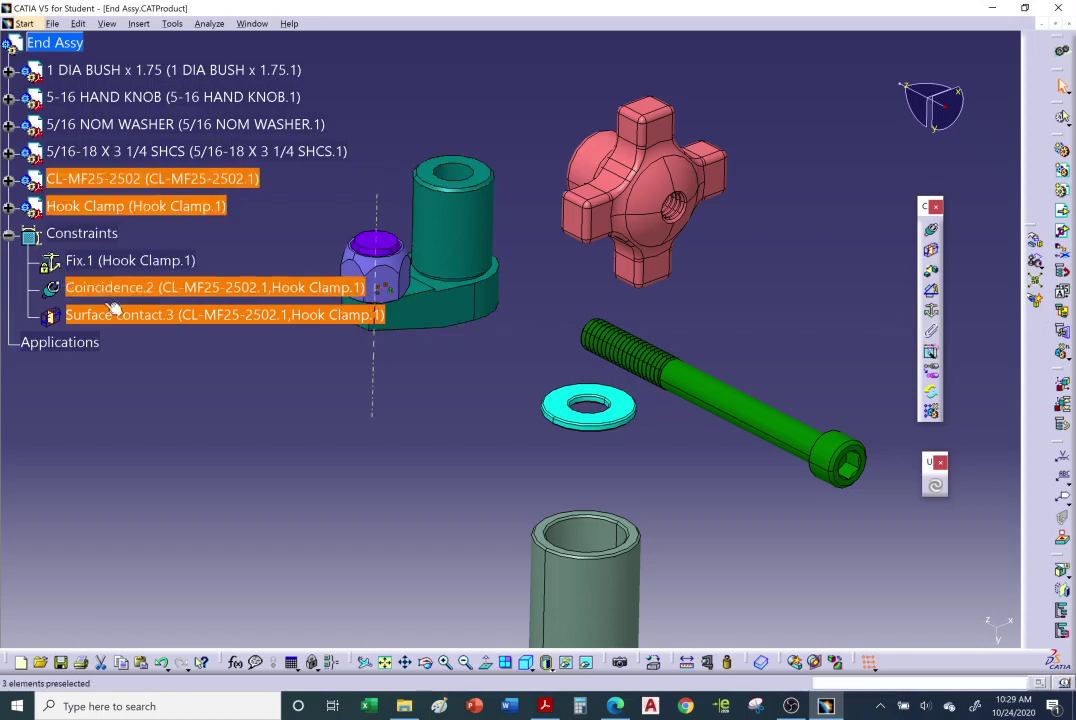
{"action": "left_click", "coordinate": [8, 233]}
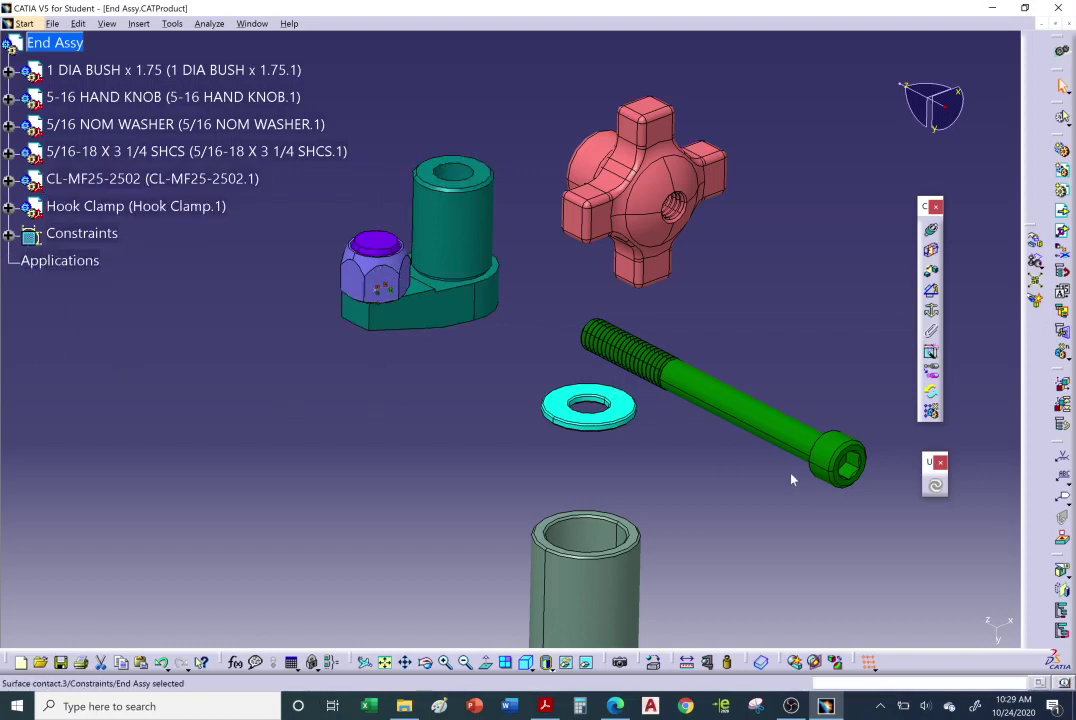
- Make the socket head cap screw's axis coincident with the axis of the hook clamp's counterbored hole
{"action": "left_click", "coordinate": [931, 229]}
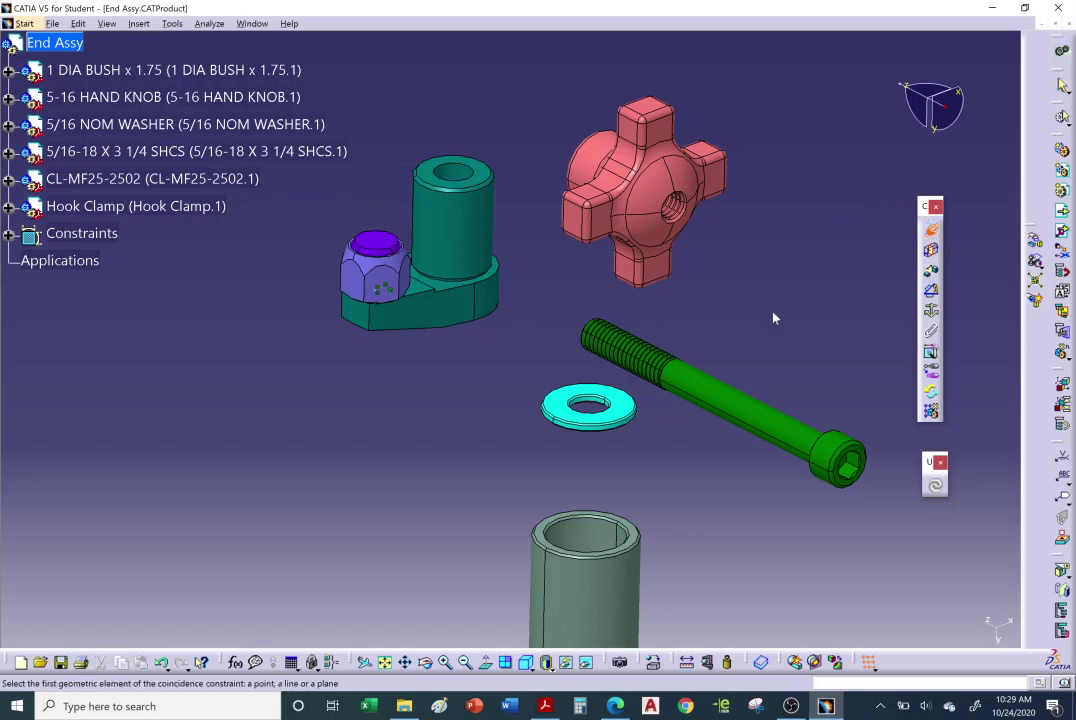
{"action": "left_click", "coordinate": [745, 405]}
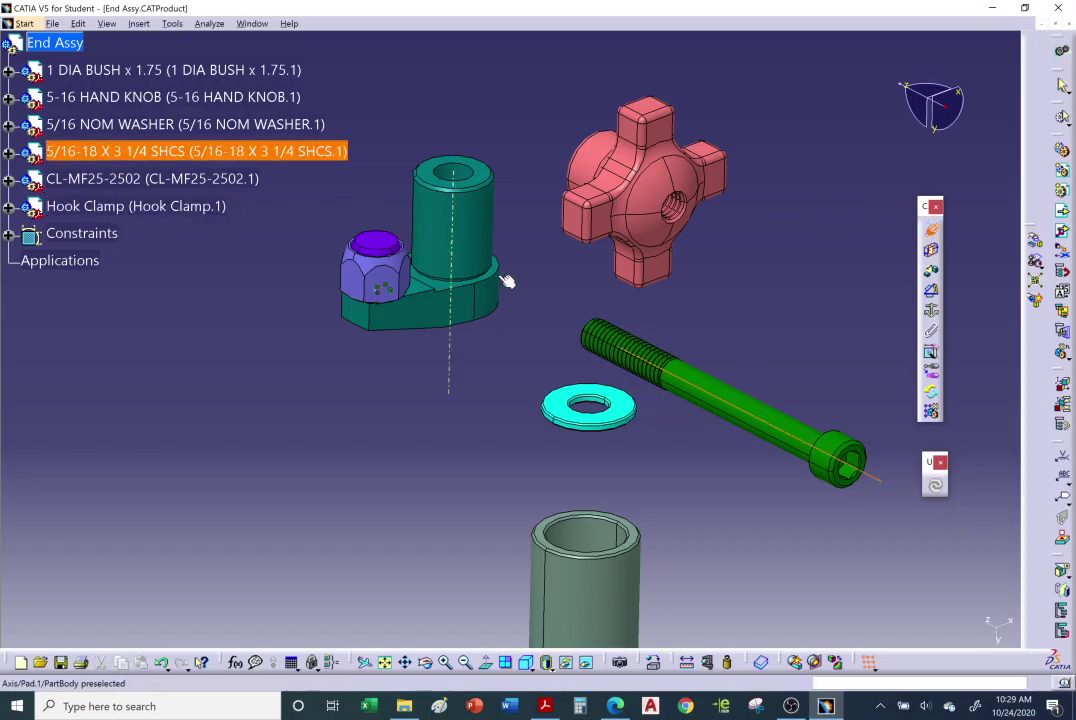
{"action": "middle_click_drag", "start_coordinate": [507, 281], "coordinate": [492, 204]}
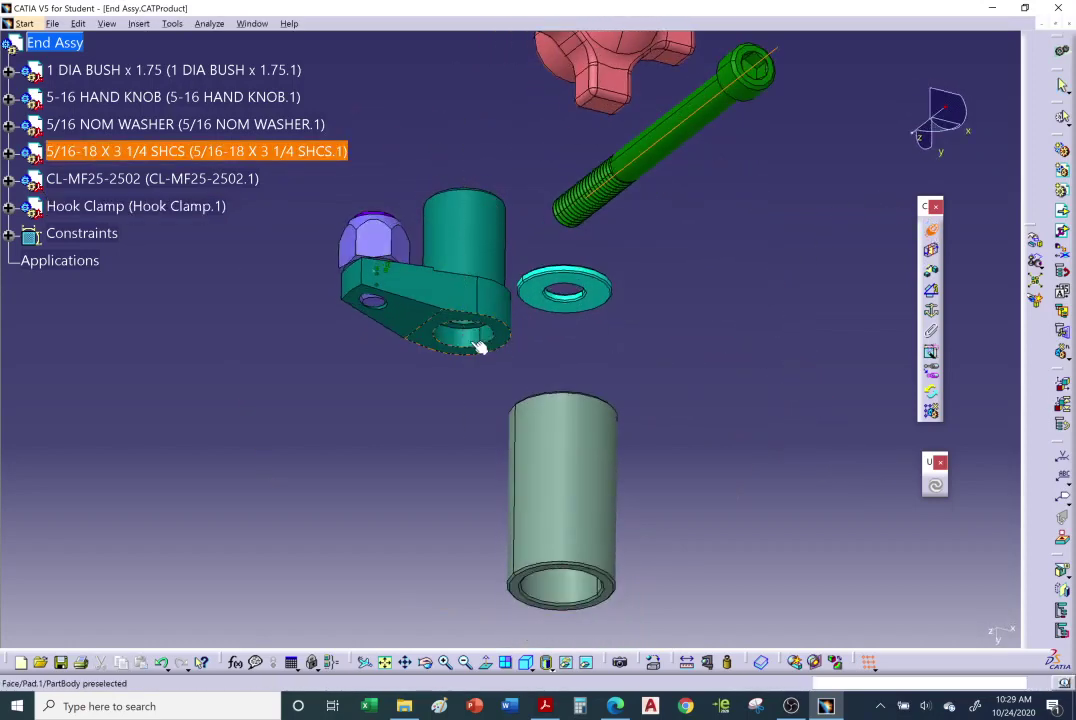
{"action": "left_click", "coordinate": [480, 345]}
{"action": "middle_click_drag", "start_coordinate": [480, 345], "coordinate": [488, 283]}
{"action": "left_click", "coordinate": [468, 360]}
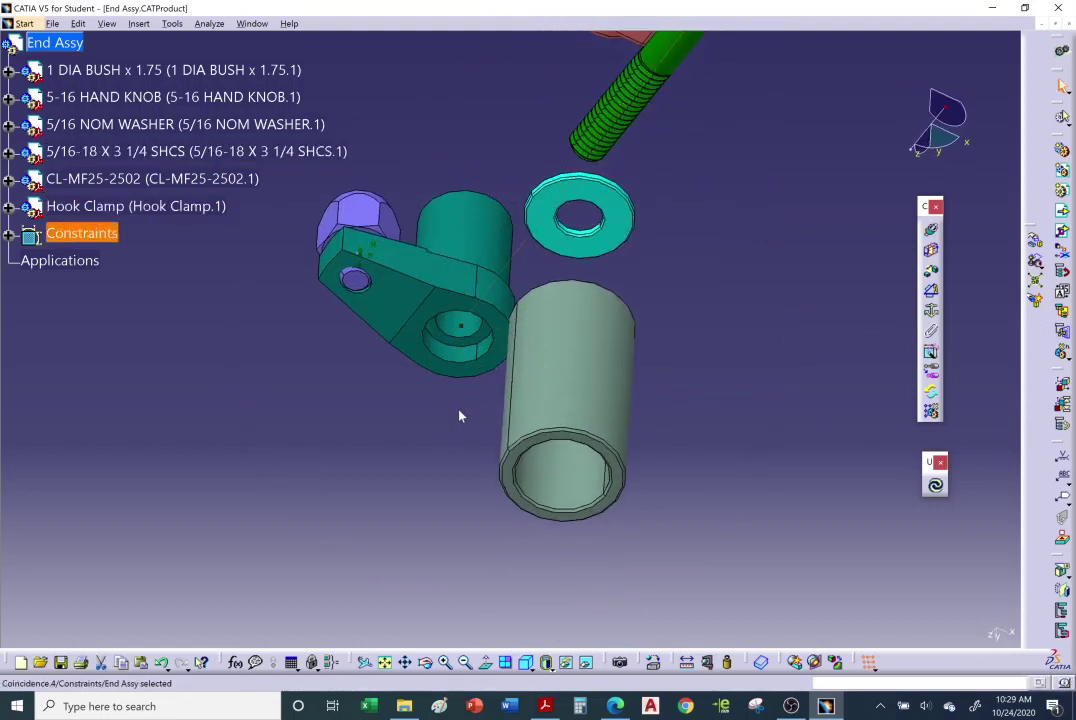
- Put the underside of the screw head in contact with the hook clamp's counterbore floor and update the assembly
{"action": "middle_click_drag", "start_coordinate": [460, 416], "coordinate": [632, 333]}
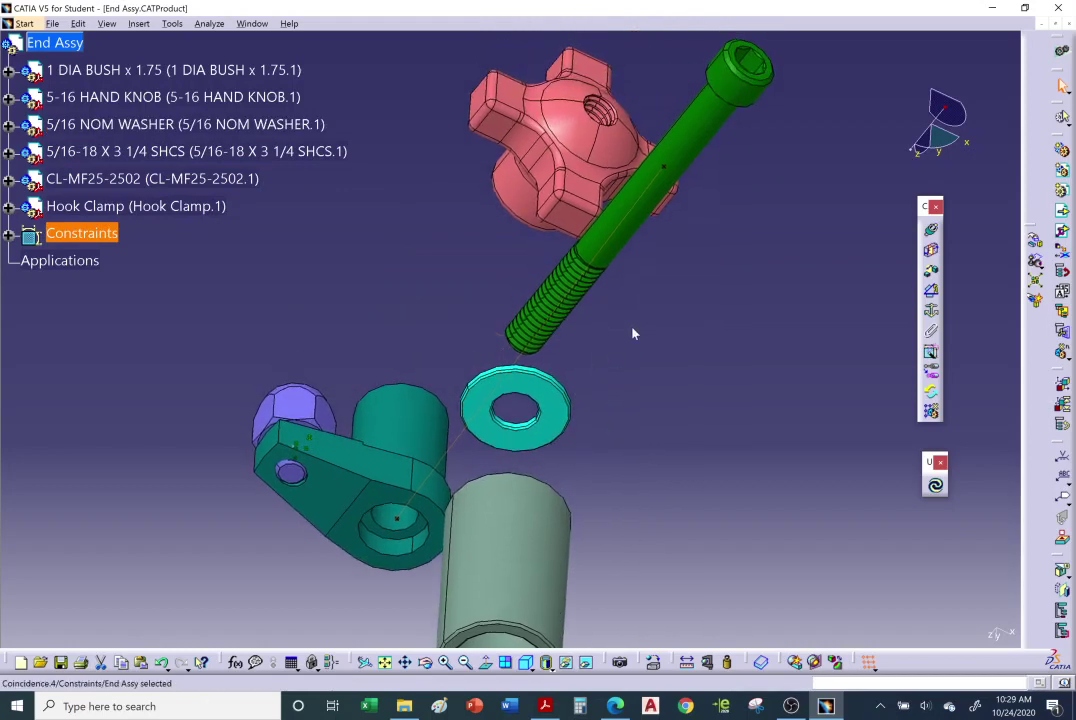
{"action": "middle_click_drag", "start_coordinate": [704, 144], "coordinate": [714, 203]}
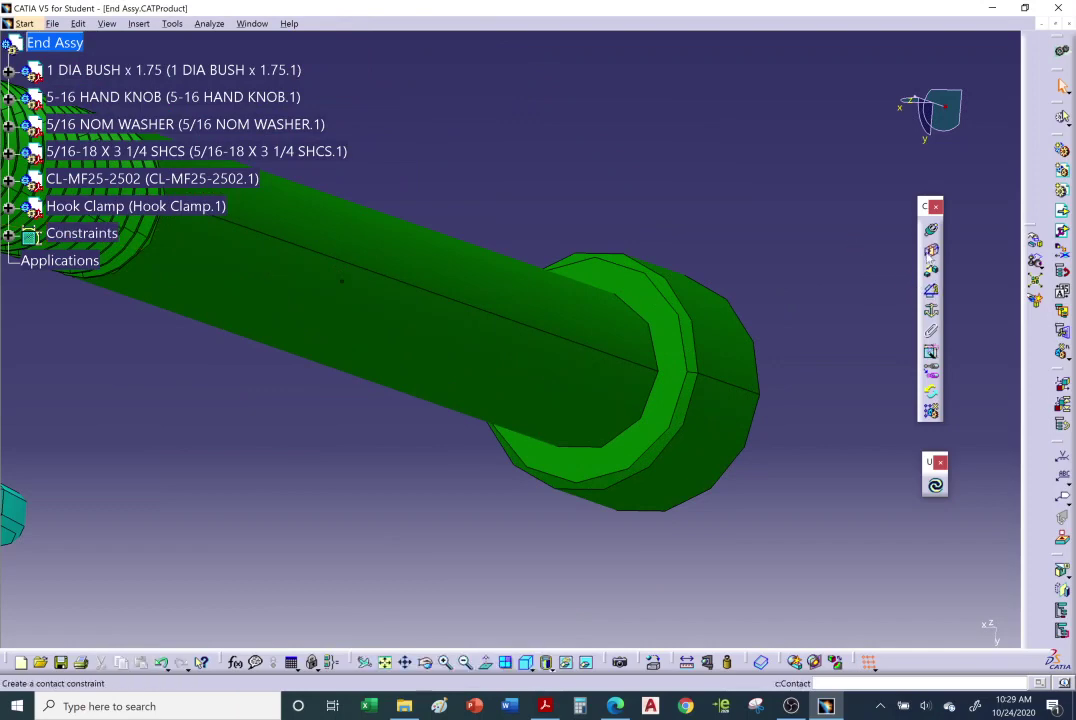
{"action": "left_click", "coordinate": [930, 252]}
{"action": "left_click", "coordinate": [635, 273]}
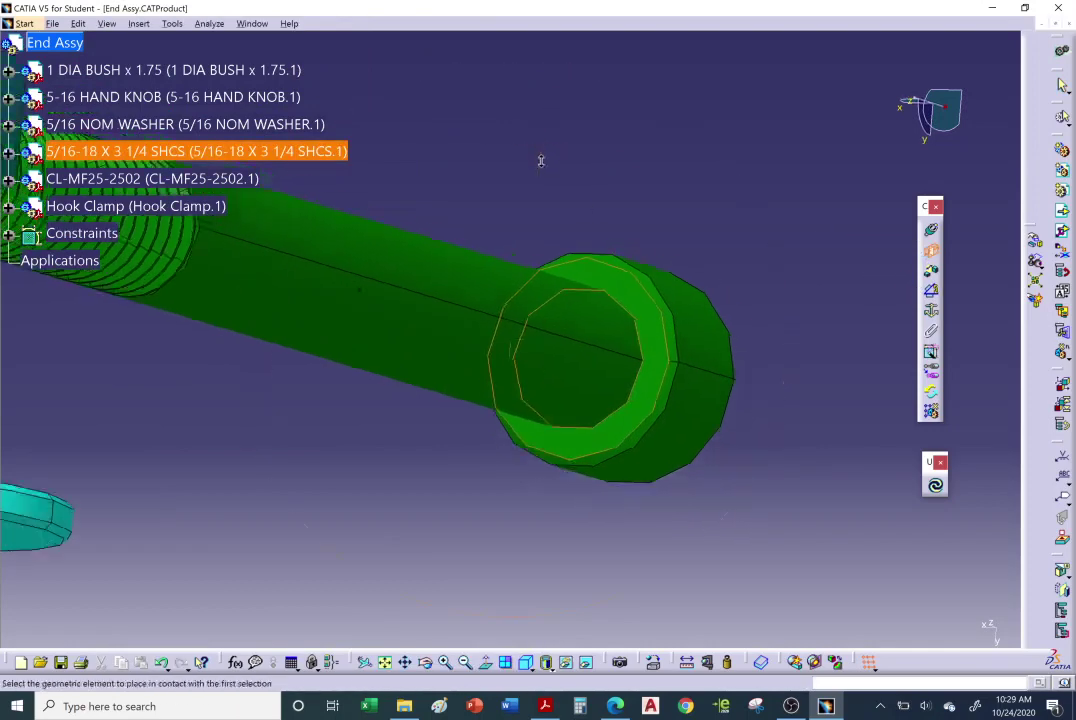
{"action": "middle_click_drag", "start_coordinate": [540, 160], "coordinate": [540, 209]}
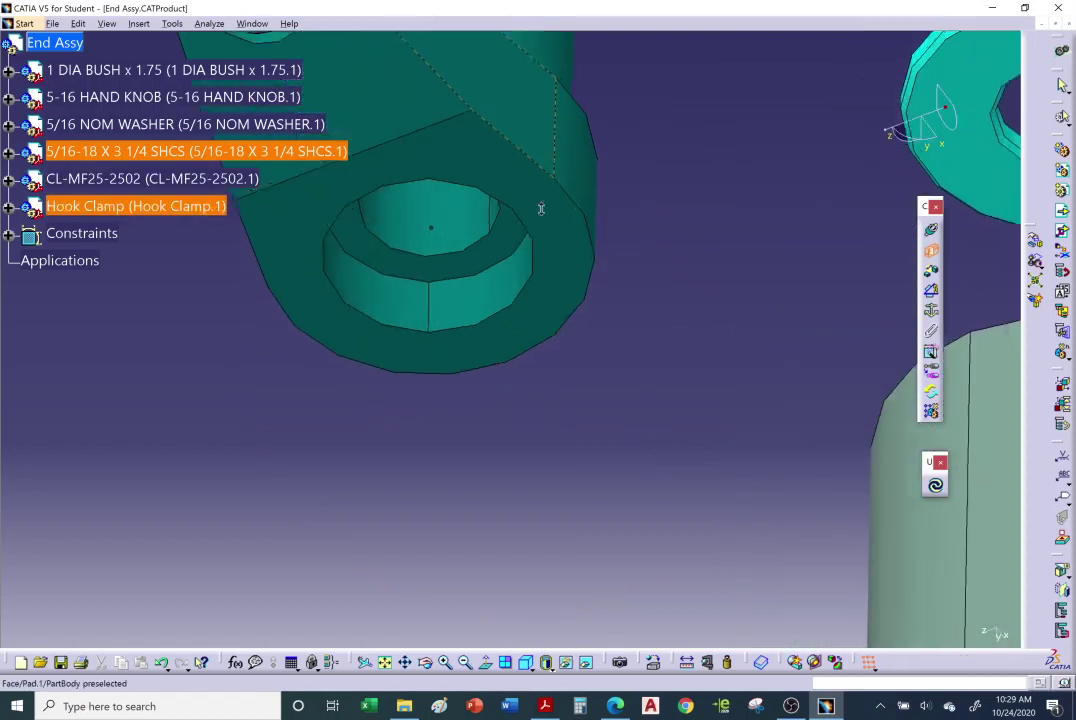
{"action": "left_click", "coordinate": [507, 258]}
{"action": "middle_click_drag", "start_coordinate": [543, 300], "coordinate": [547, 350]}
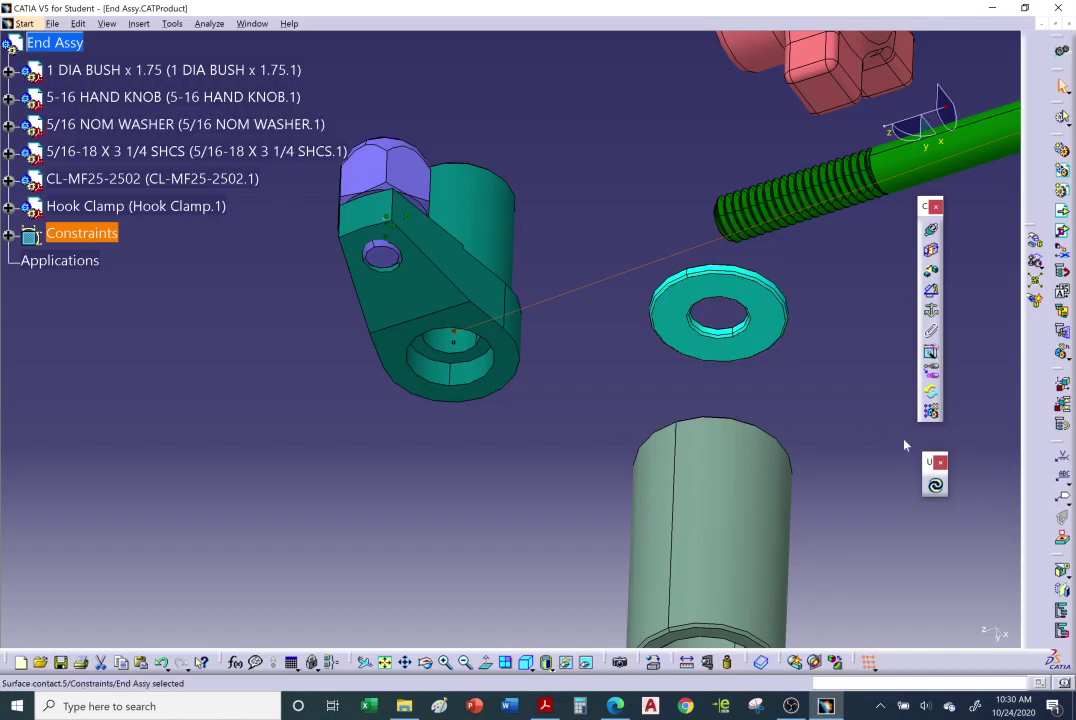
{"action": "left_click_drag", "start_coordinate": [565, 76], "coordinate": [567, 78]}
{"action": "left_click", "coordinate": [571, 100]}
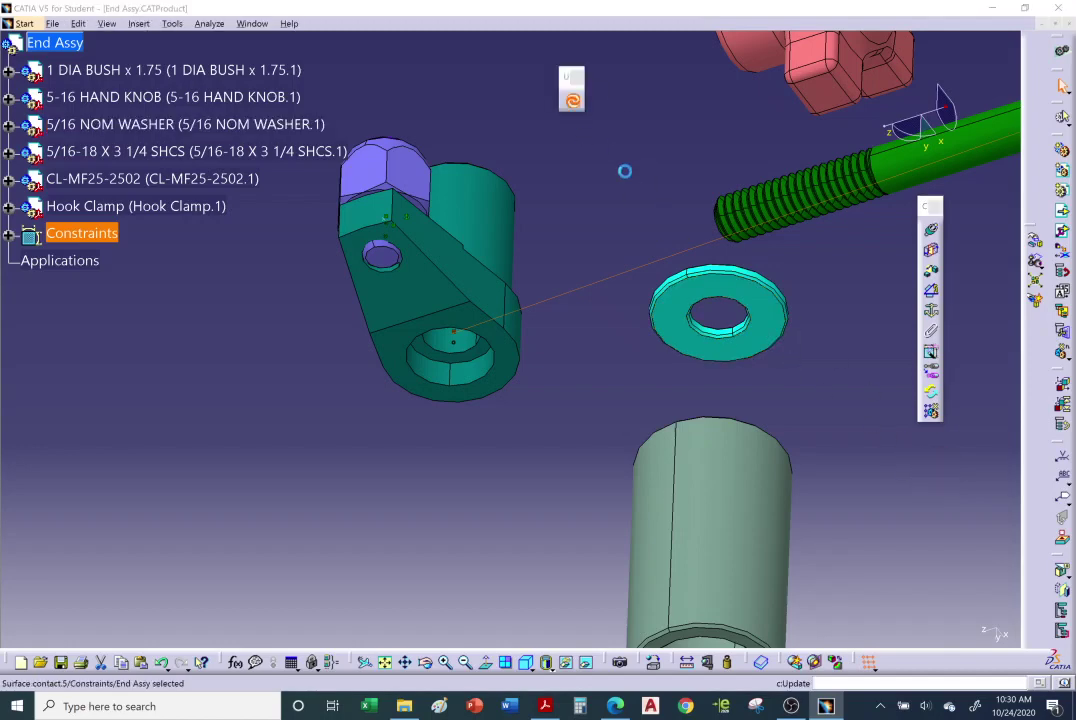
- Check the Top Clamp Assy drawing, then make the bushing's axis coincident with the axis of the hook clamp's cylindrical boss
{"action": "middle_click_drag", "start_coordinate": [504, 239], "coordinate": [682, 449]}
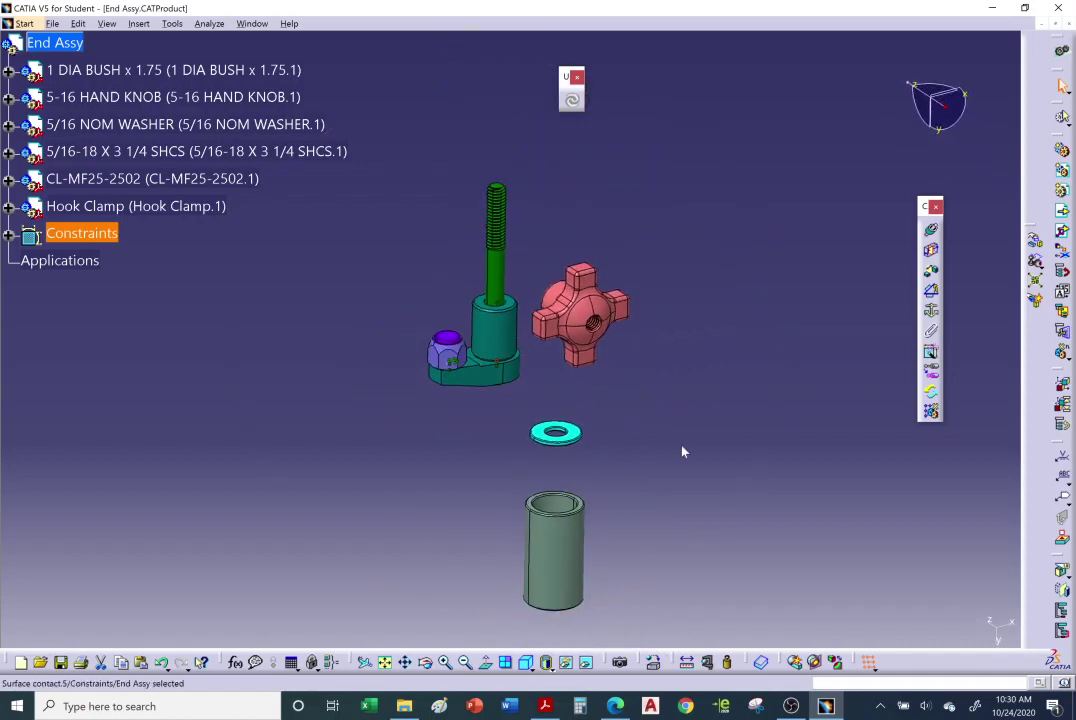
{"action": "left_click", "coordinate": [543, 706]}
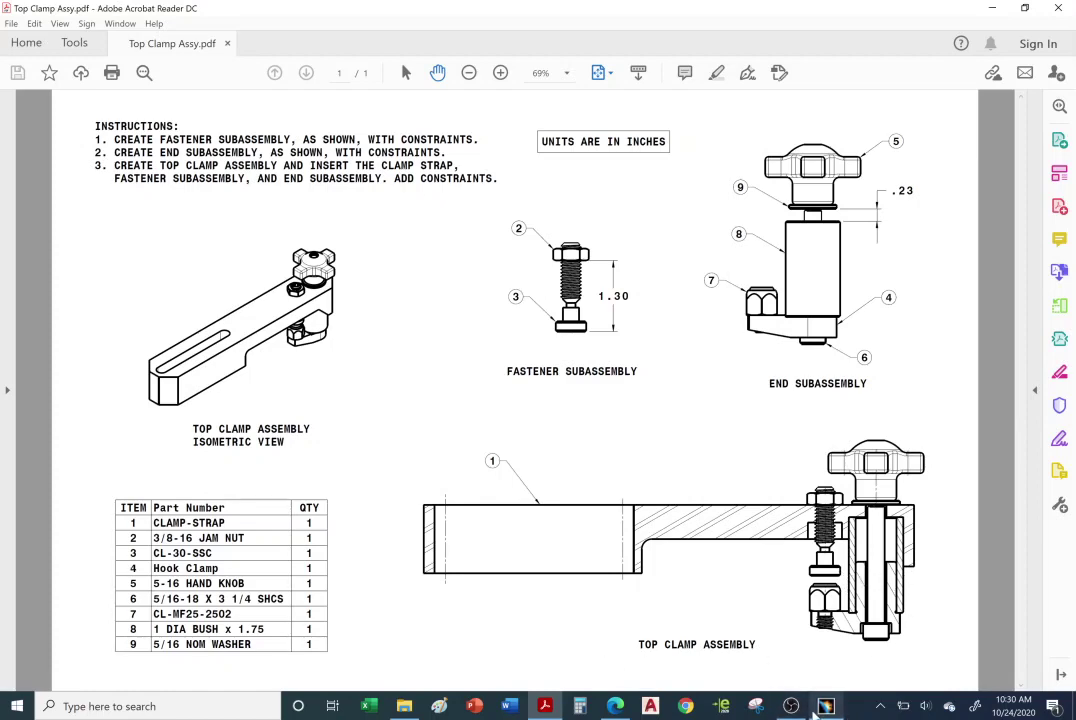
{"action": "key", "text": "alt+Tab"}
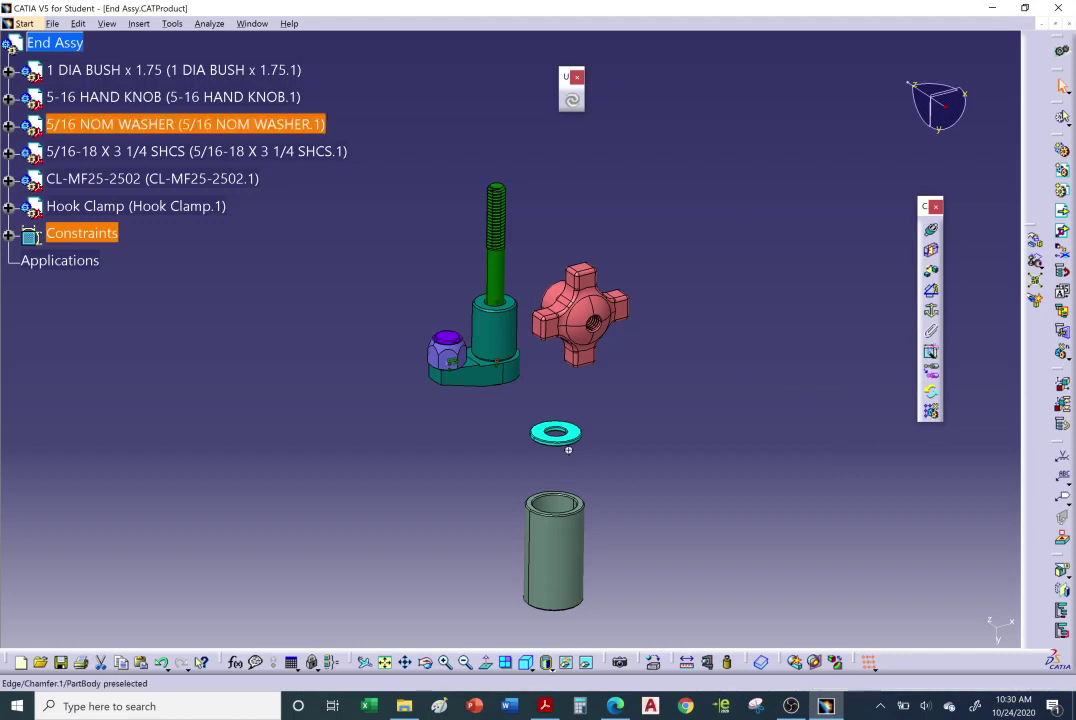
{"action": "middle_click_drag", "start_coordinate": [727, 409], "coordinate": [730, 370]}
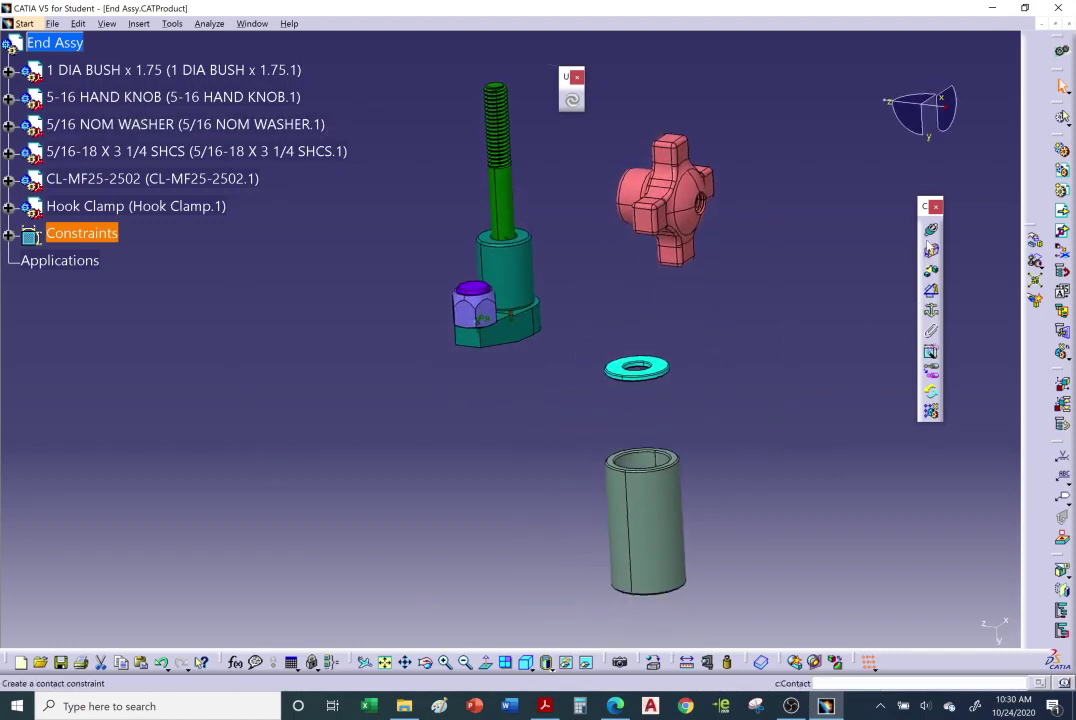
{"action": "left_click", "coordinate": [930, 229]}
{"action": "left_click", "coordinate": [669, 511]}
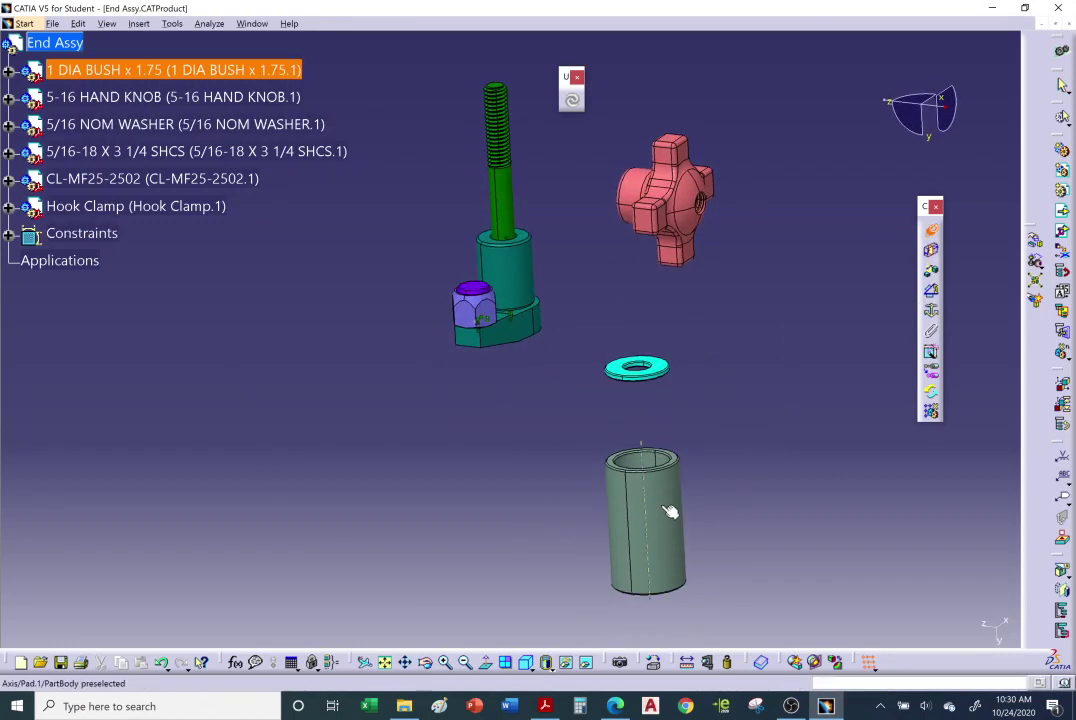
{"action": "left_click", "coordinate": [516, 271]}
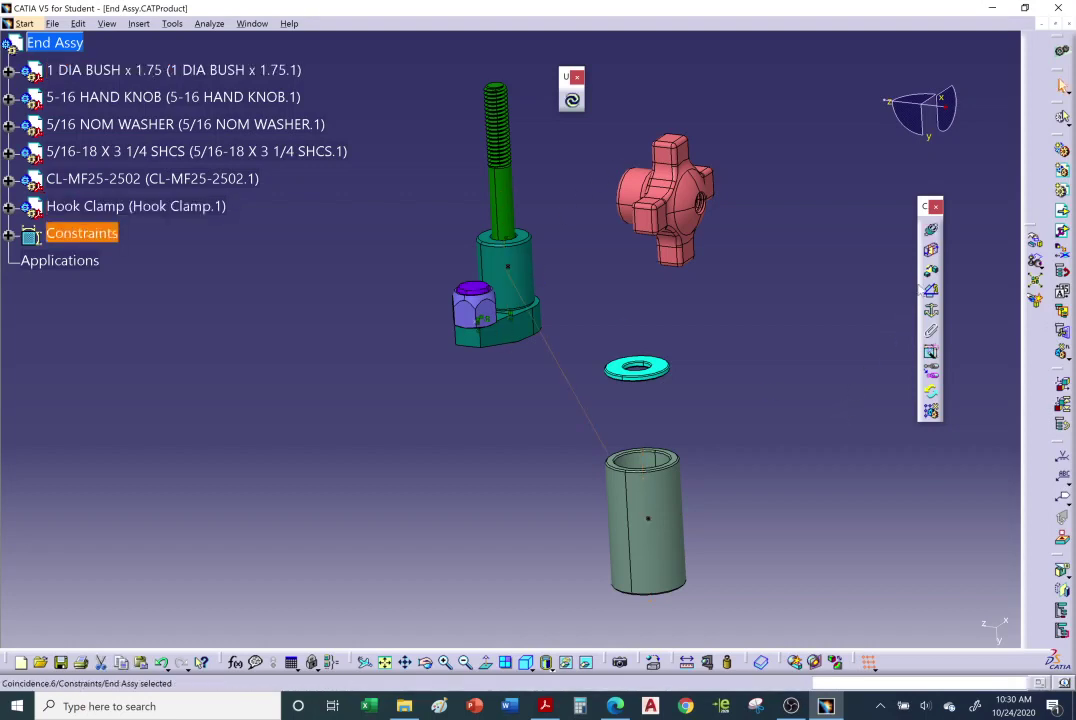
- Put the bushing's end face in contact with the hook clamp's flat face around the boss and update the assembly
{"action": "left_click", "coordinate": [930, 249]}
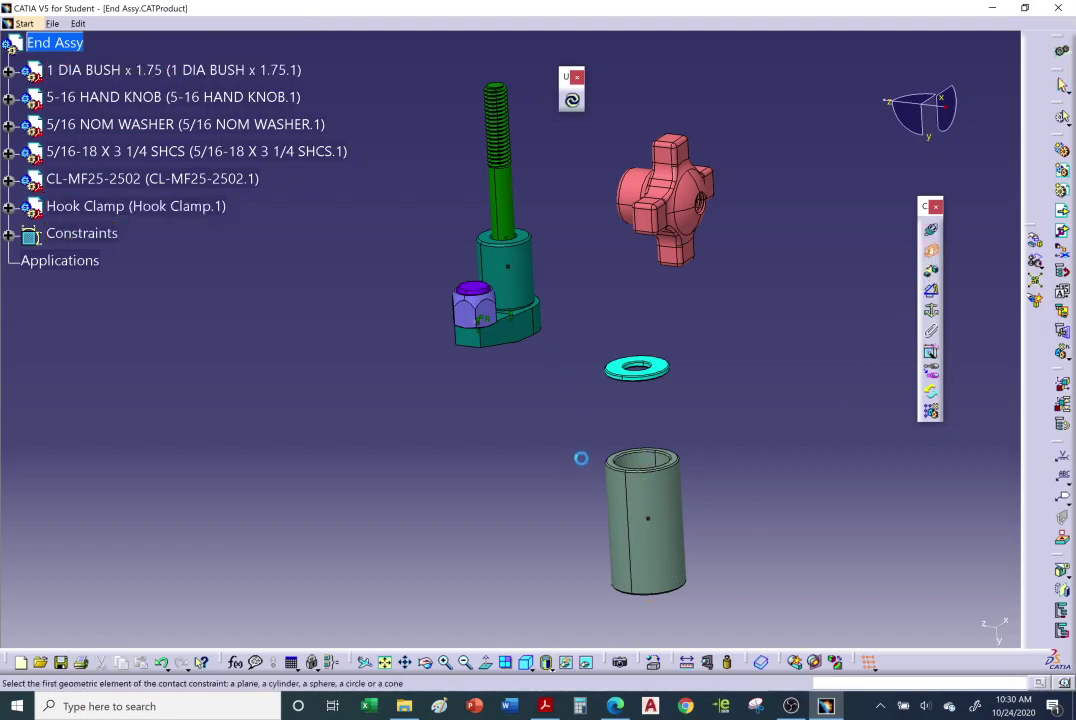
{"action": "middle_click_drag", "start_coordinate": [581, 458], "coordinate": [495, 420]}
{"action": "left_click", "coordinate": [671, 418]}
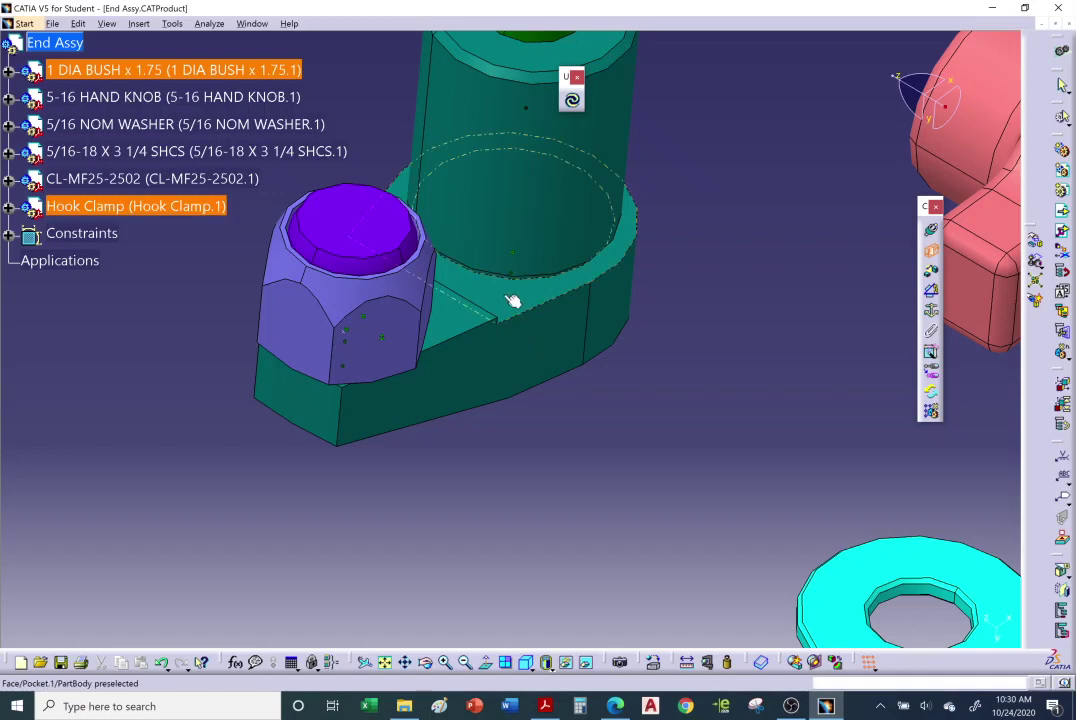
{"action": "left_click", "coordinate": [504, 297]}
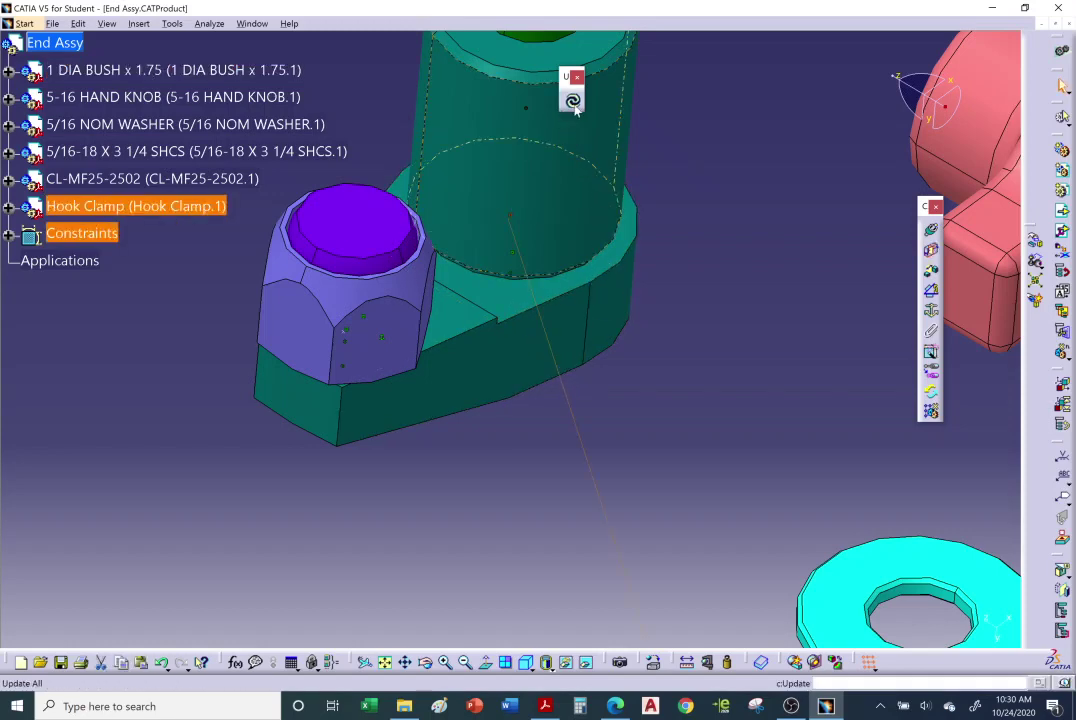
{"action": "left_click", "coordinate": [574, 101]}
{"action": "middle_click_drag", "start_coordinate": [658, 235], "coordinate": [516, 360], "text": "ctrl"}
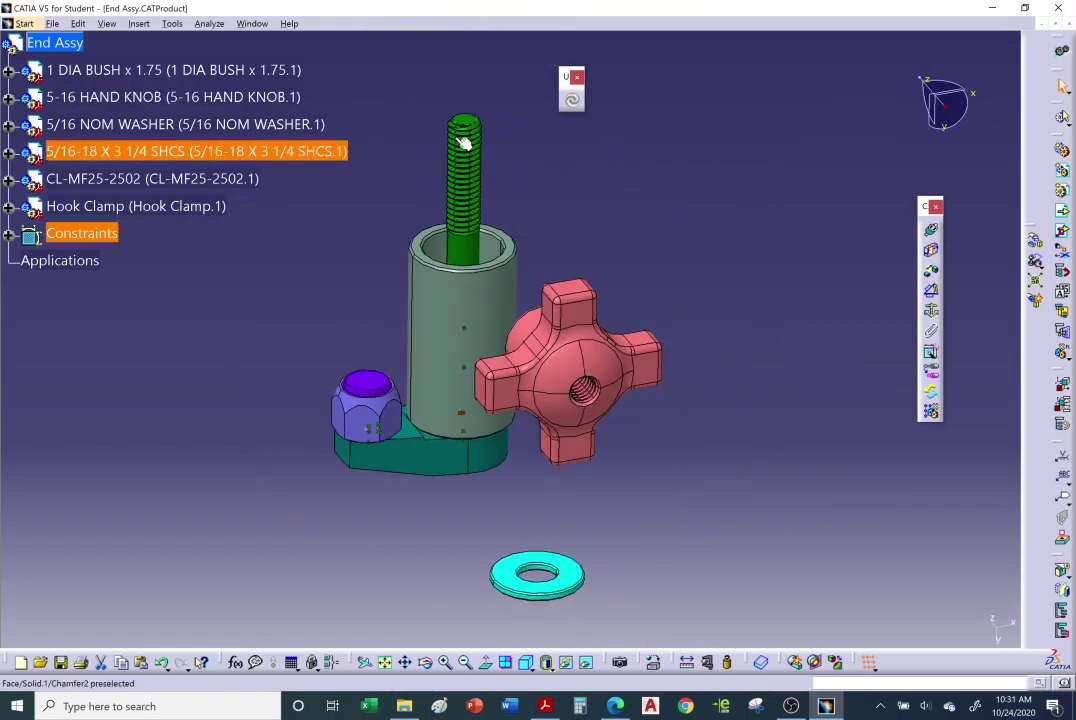
- Make the hand knob's axis coincident with the axis of the socket head cap screw
{"action": "middle_click_drag", "start_coordinate": [511, 293], "coordinate": [991, 280]}
{"action": "left_click", "coordinate": [931, 231]}
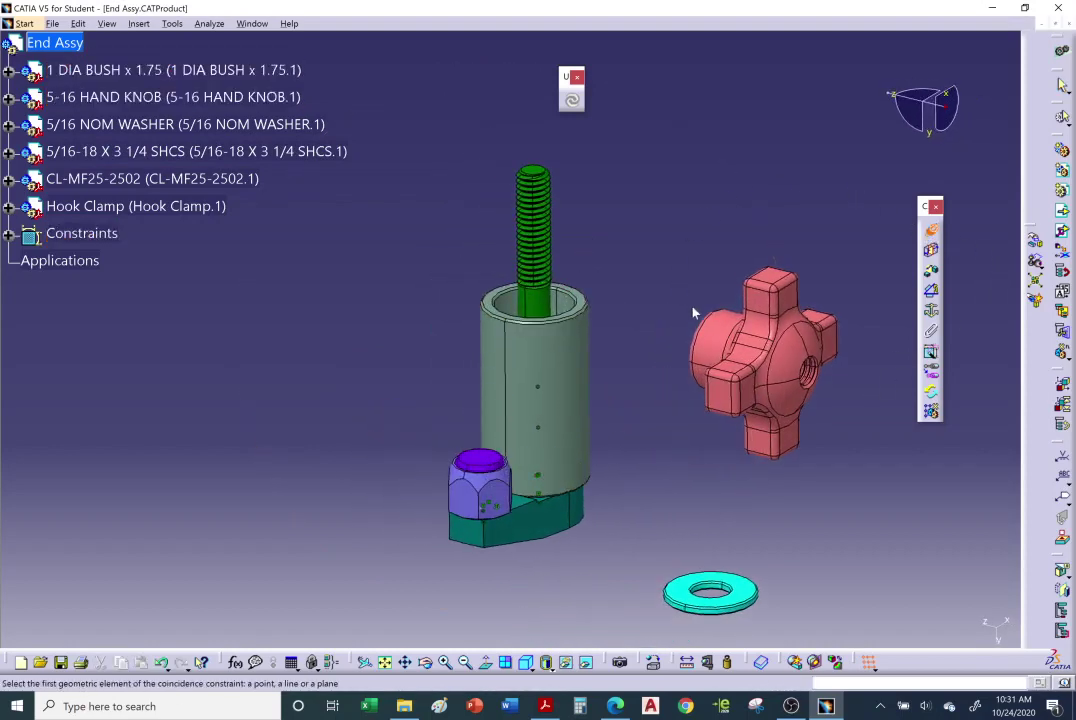
{"action": "left_click", "coordinate": [733, 331]}
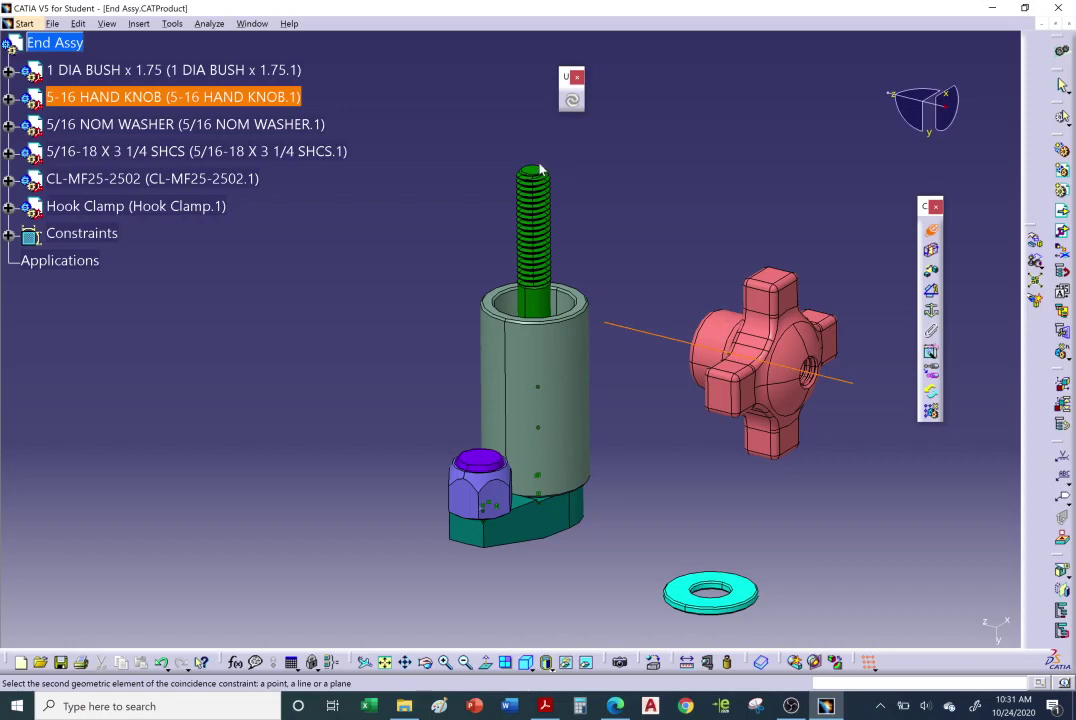
{"action": "left_click", "coordinate": [538, 289]}
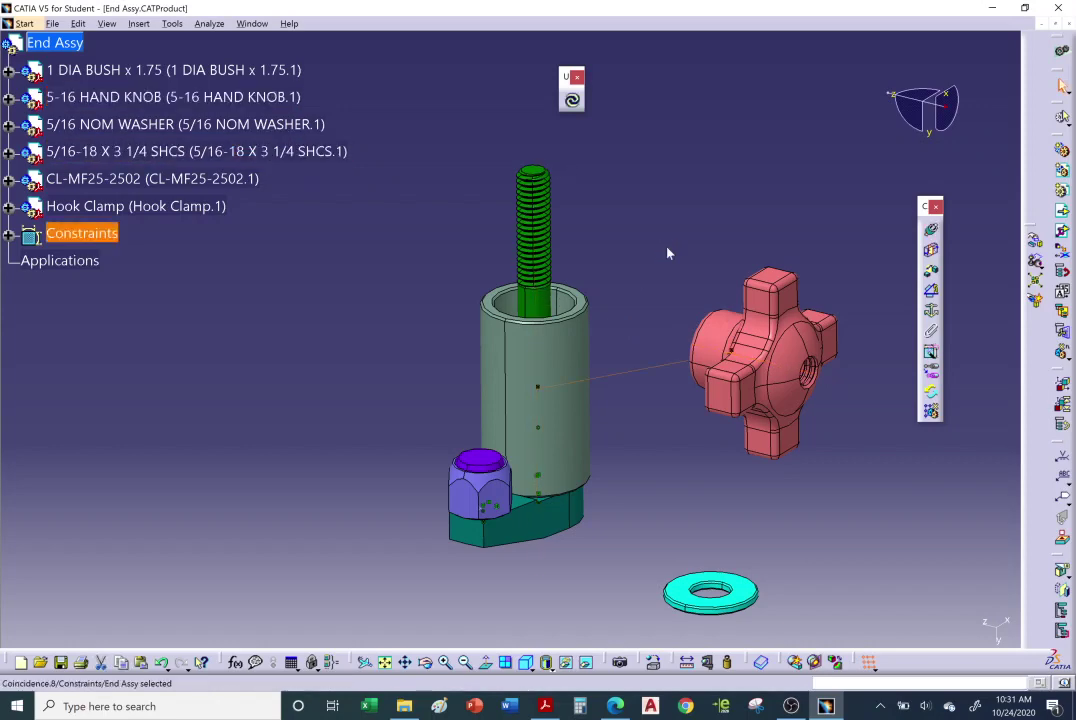
- Make the washer's axis coincident with the axis of the hand knob's hub
{"action": "middle_click_drag", "start_coordinate": [478, 358], "coordinate": [560, 502]}
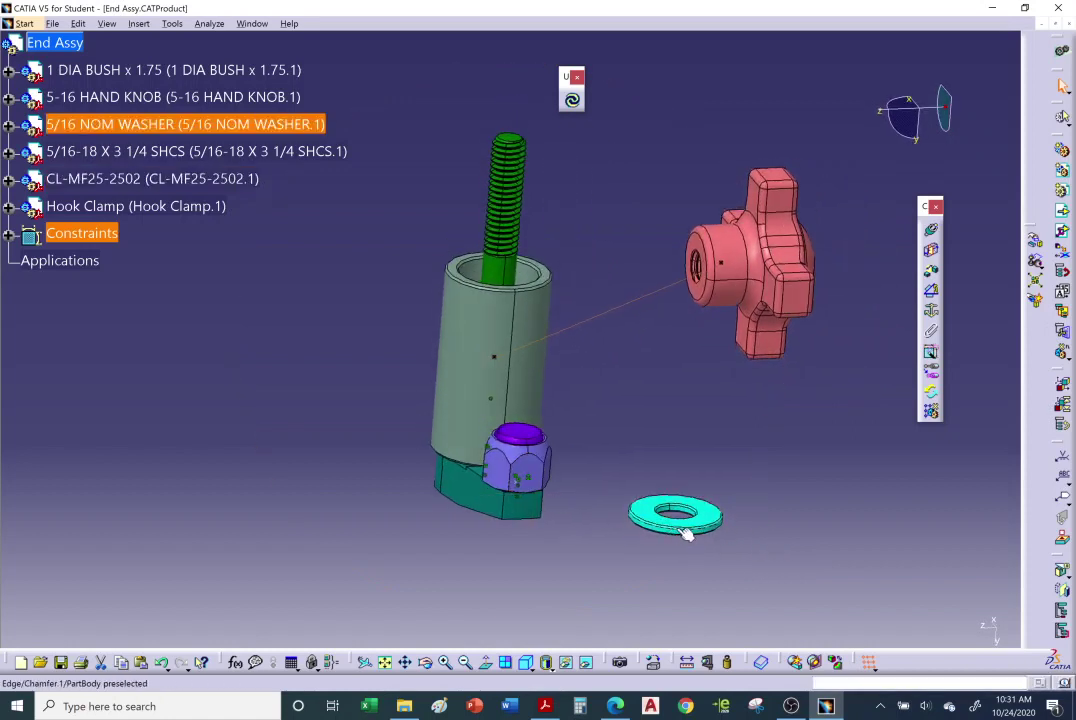
{"action": "left_click", "coordinate": [710, 245]}
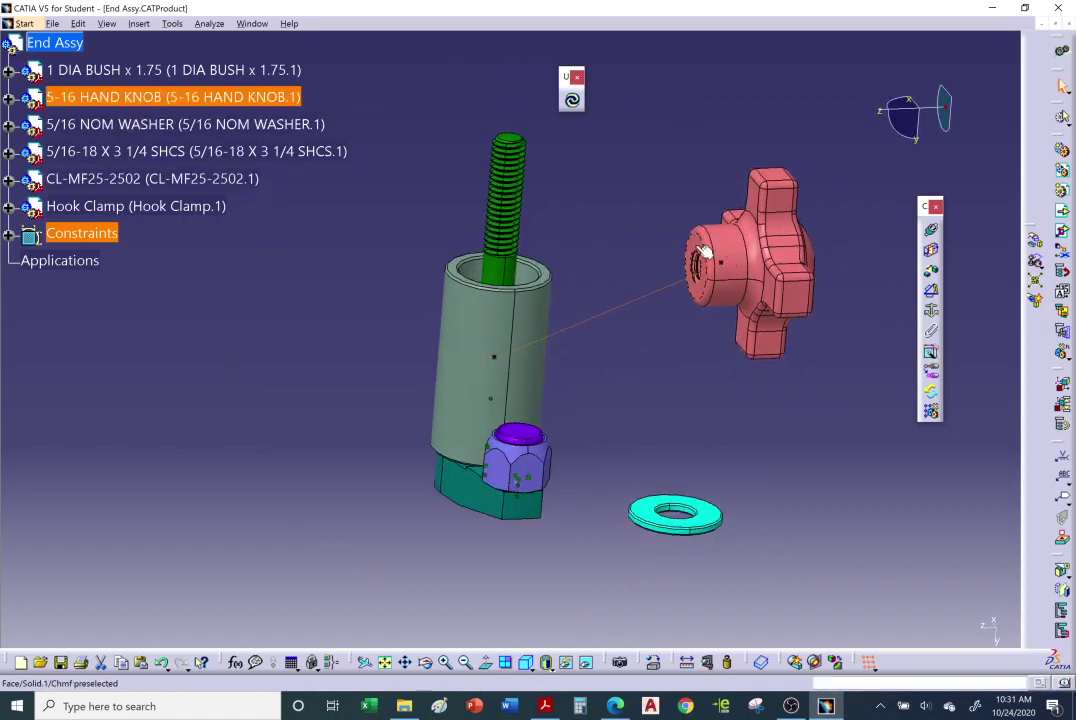
{"action": "middle_click_drag", "start_coordinate": [706, 252], "coordinate": [773, 329]}
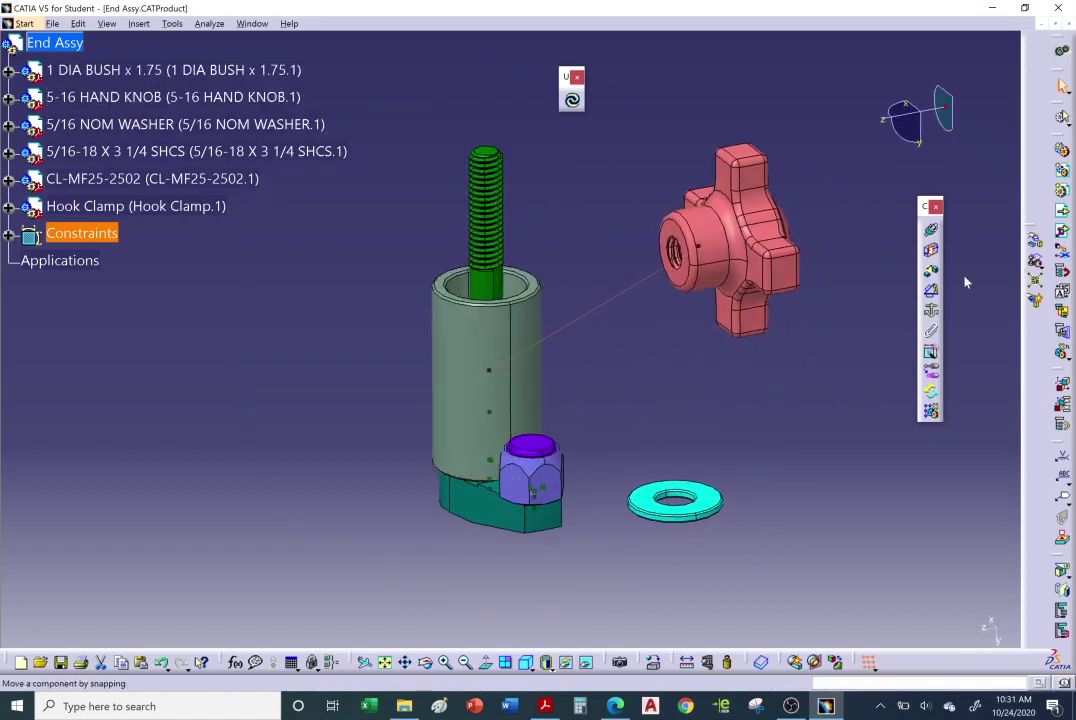
{"action": "left_click", "coordinate": [930, 230]}
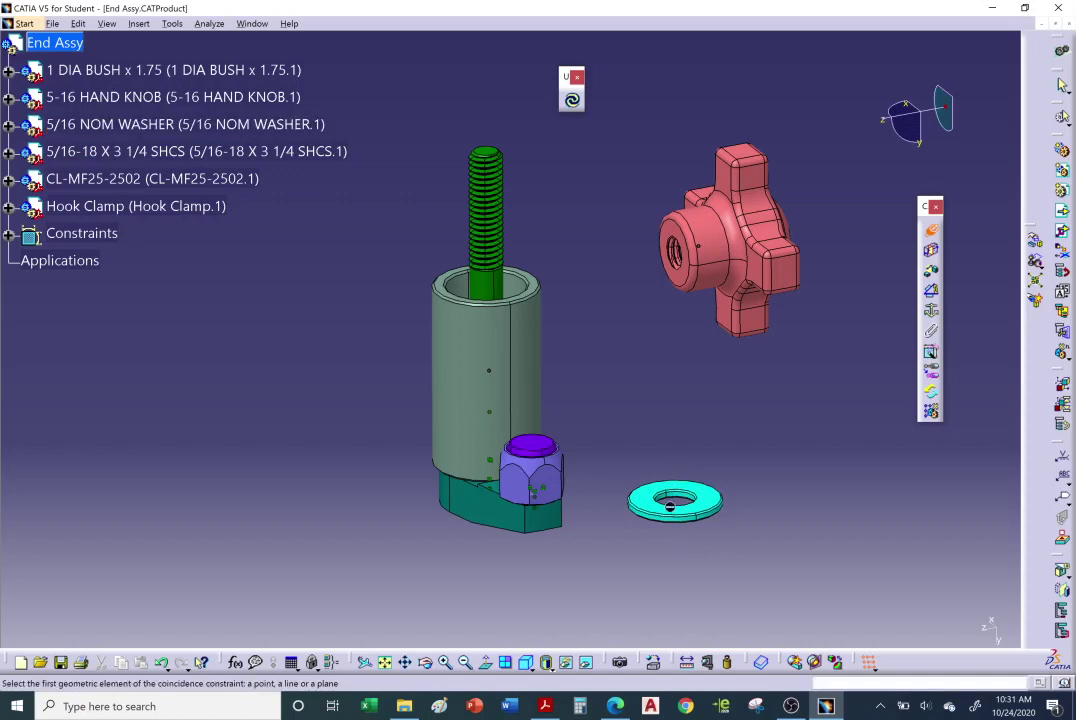
{"action": "middle_click_drag", "start_coordinate": [670, 507], "coordinate": [640, 391]}
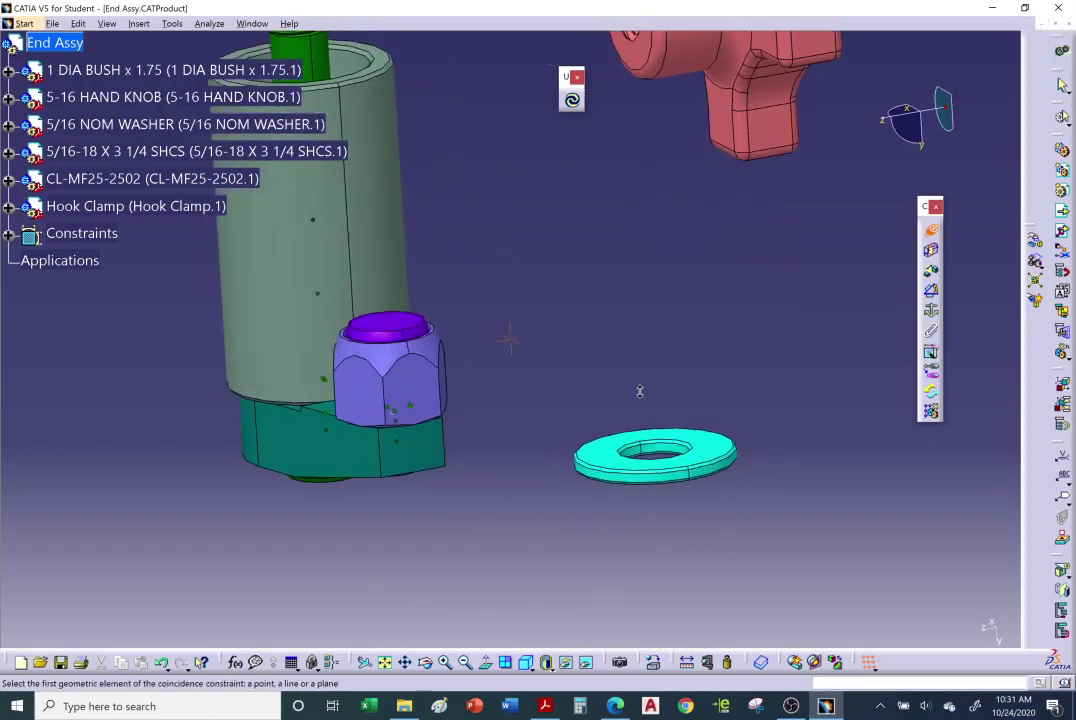
{"action": "left_click", "coordinate": [676, 340]}
{"action": "middle_click_drag", "start_coordinate": [676, 340], "coordinate": [644, 417]}
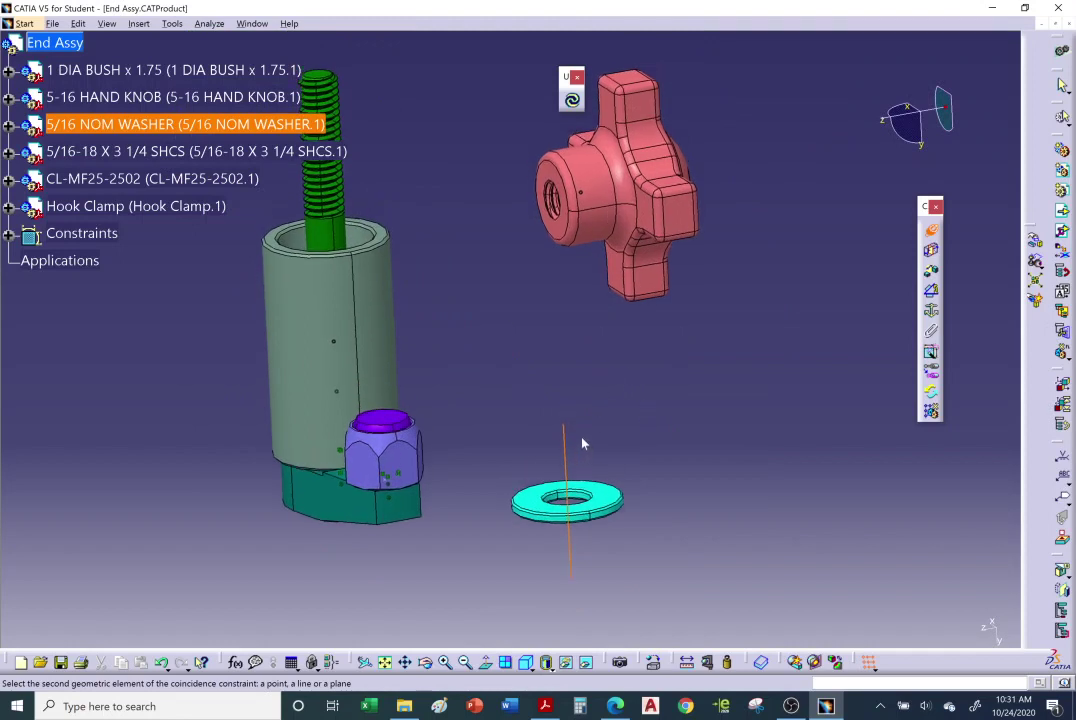
{"action": "left_click", "coordinate": [604, 207]}
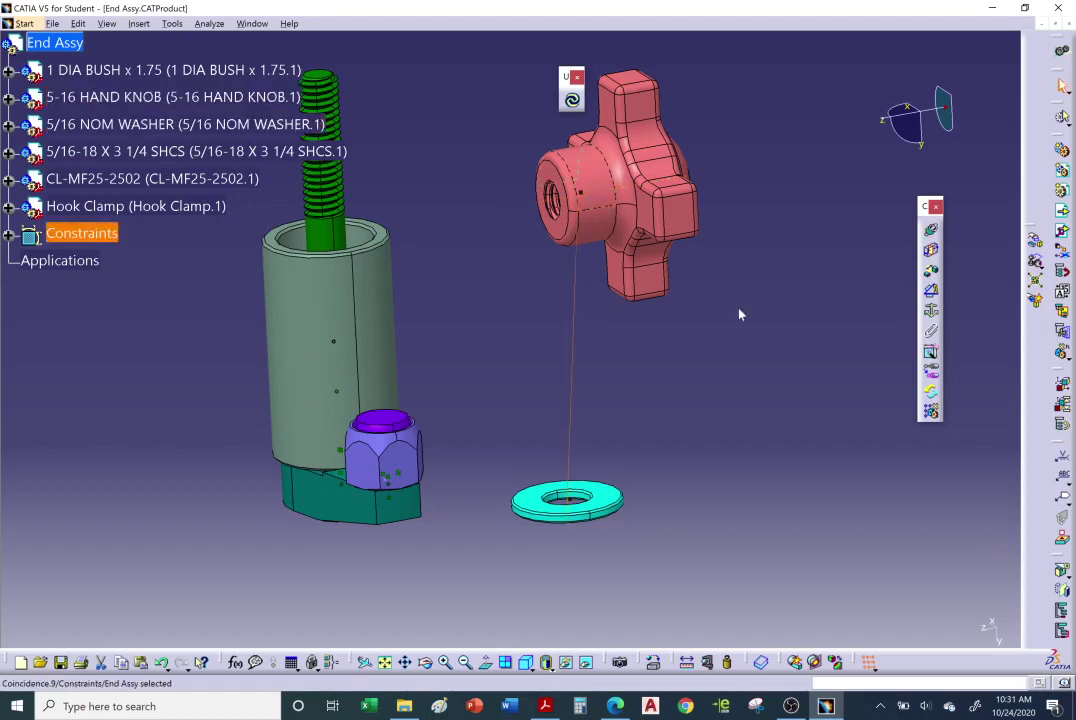
- Put the end face of the hand knob's hub in contact with the washer's flat face and update the assembly
{"action": "left_click", "coordinate": [590, 494]}
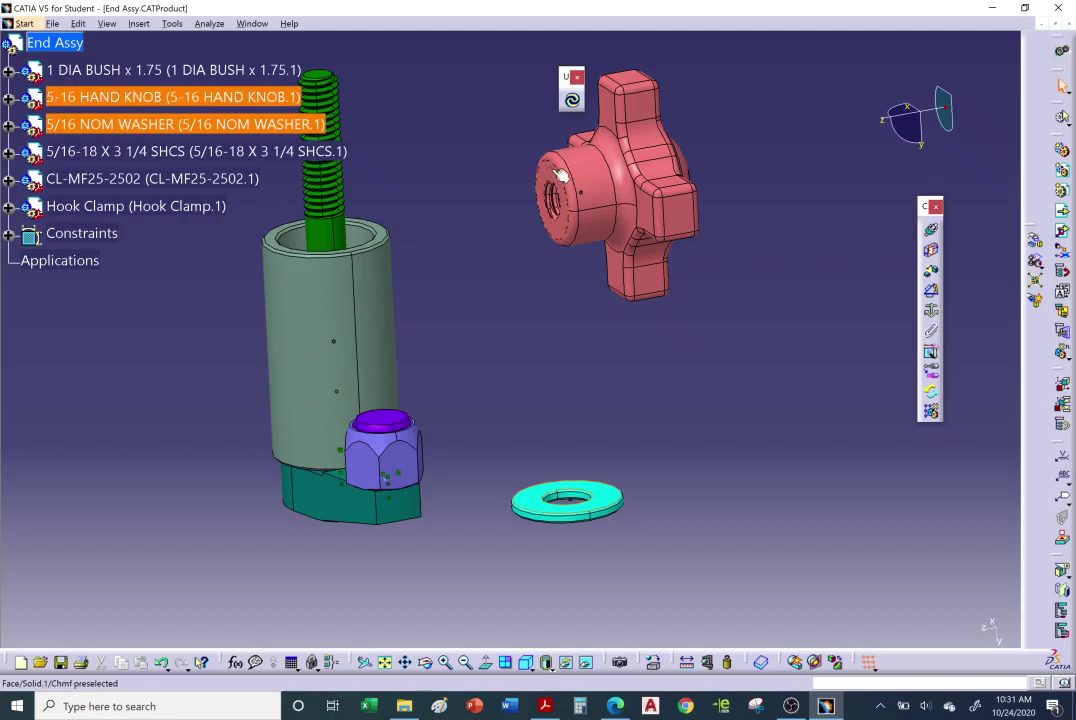
{"action": "left_click", "coordinate": [553, 176]}
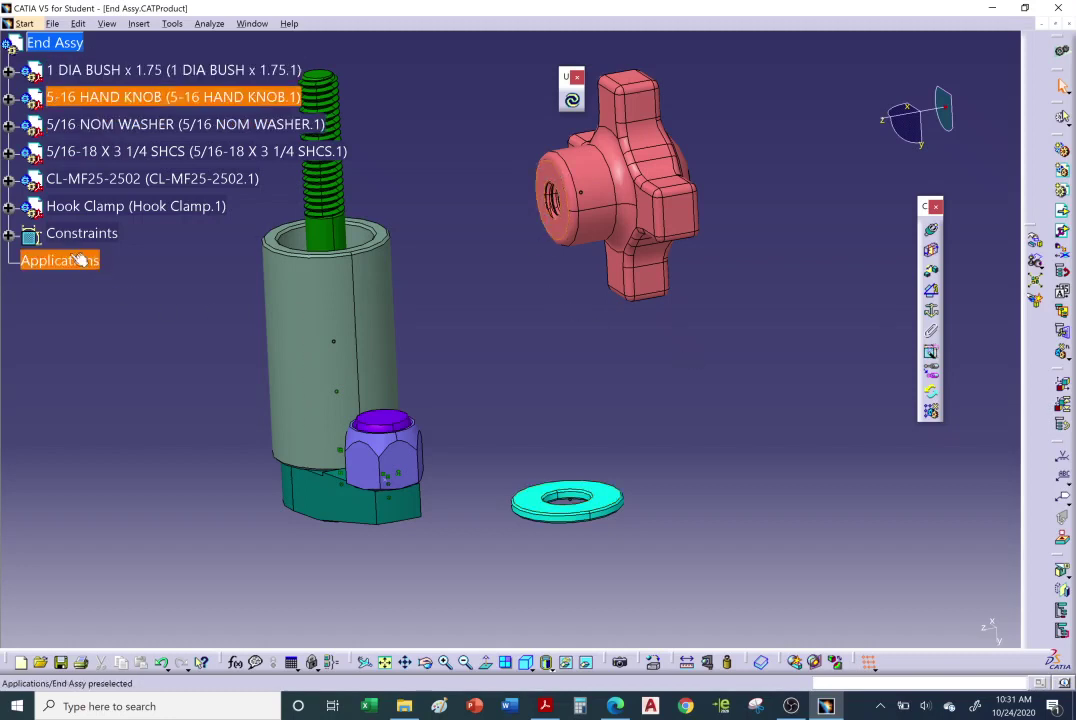
{"action": "middle_click_drag", "start_coordinate": [566, 439], "coordinate": [746, 409]}
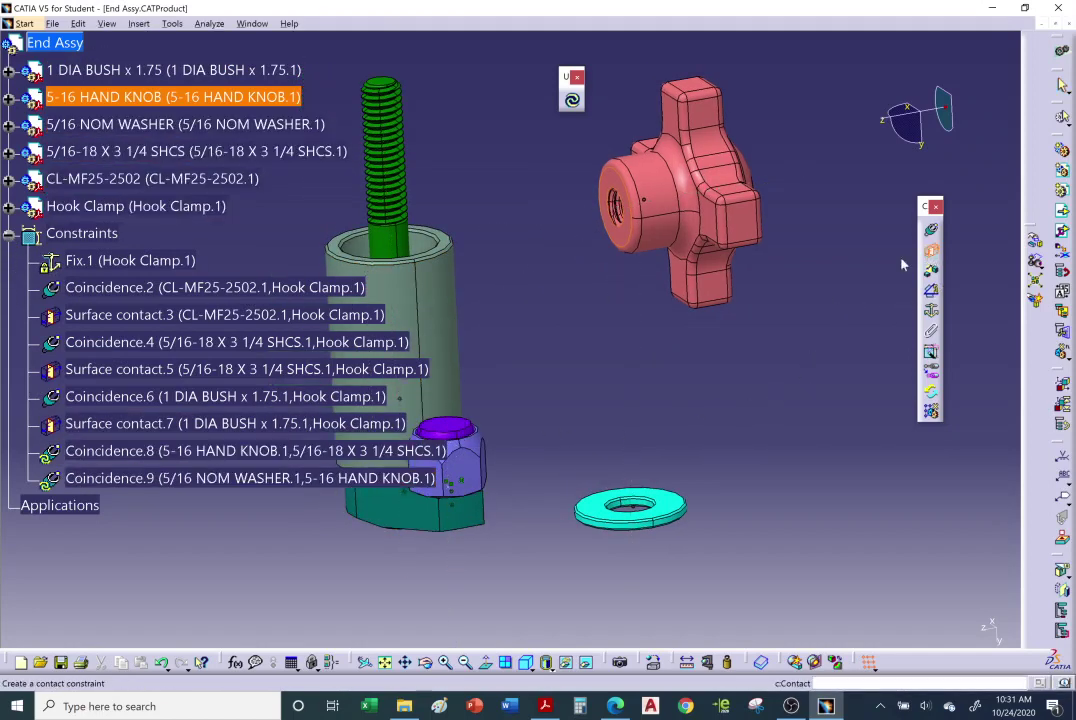
{"action": "left_click", "coordinate": [931, 250]}
{"action": "left_click", "coordinate": [668, 508]}
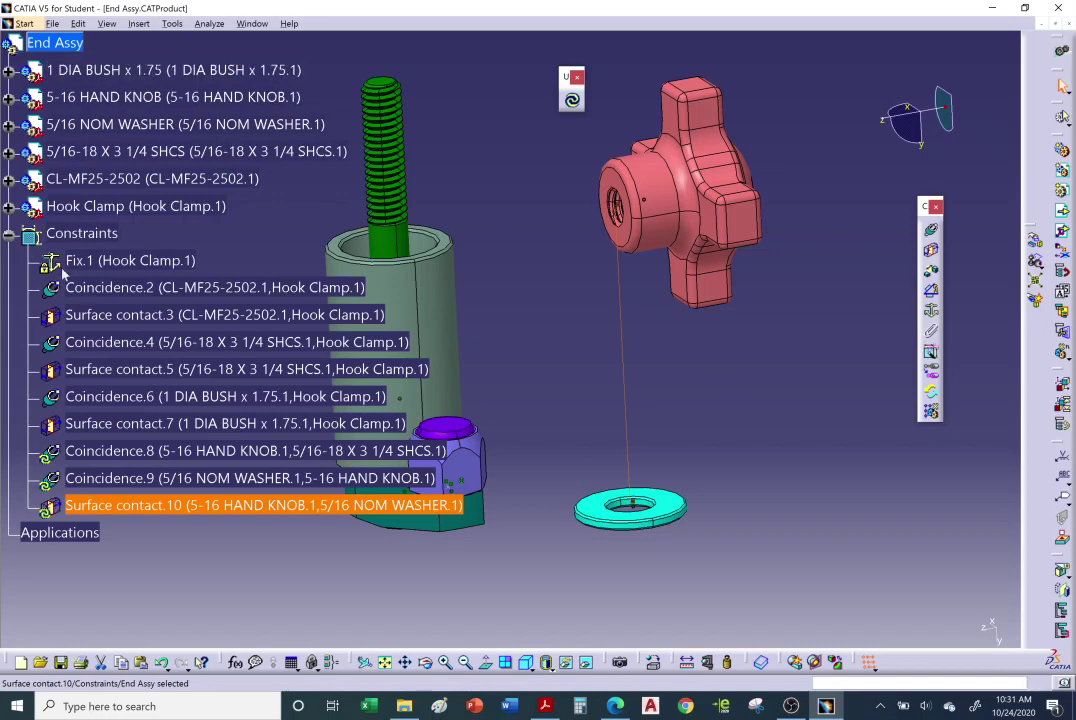
{"action": "middle_click_drag", "start_coordinate": [750, 345], "coordinate": [747, 362]}
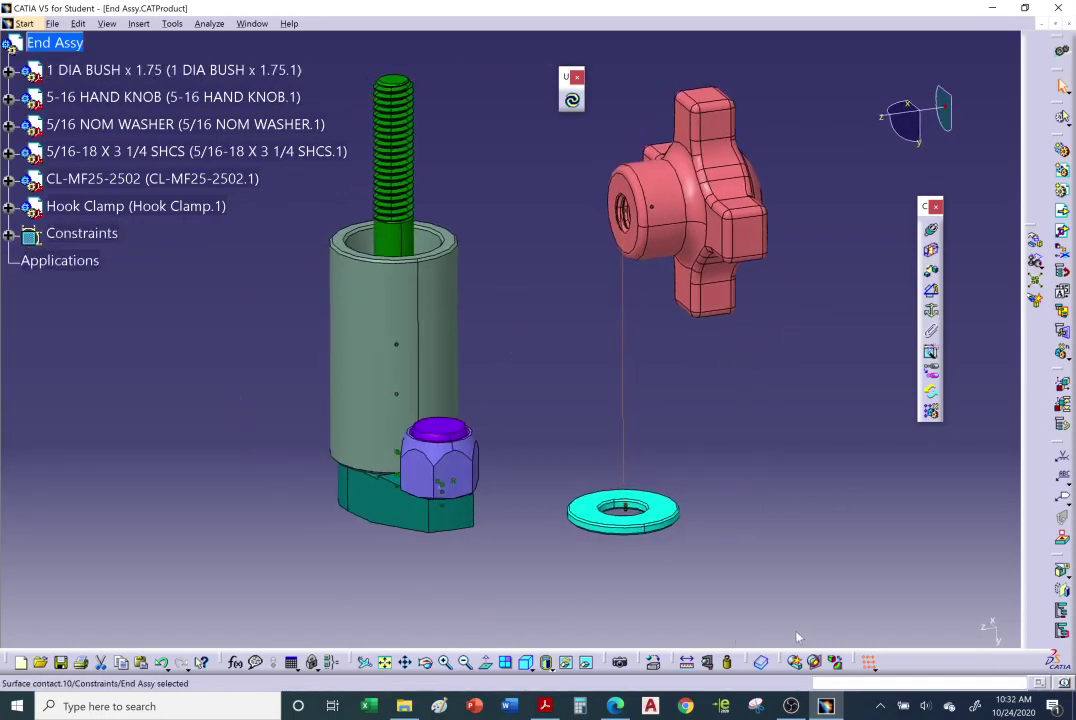
{"action": "left_click", "coordinate": [440, 396]}
{"action": "middle_click_drag", "start_coordinate": [460, 310], "coordinate": [363, 252]}
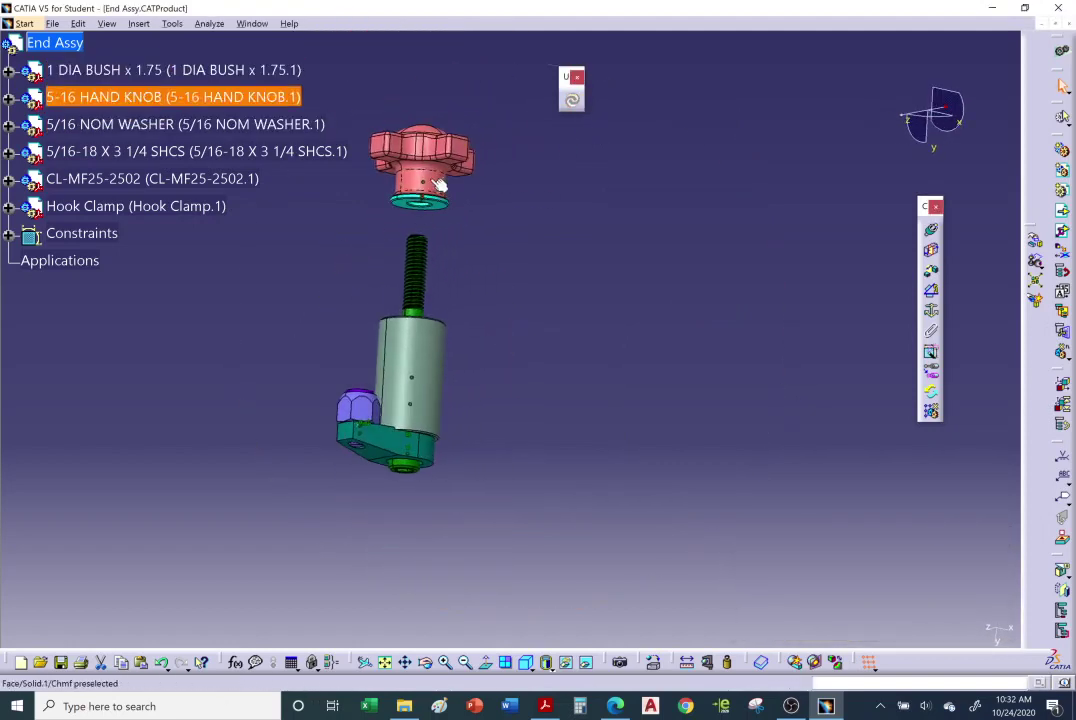
{"action": "middle_click_drag", "start_coordinate": [446, 163], "coordinate": [534, 232]}
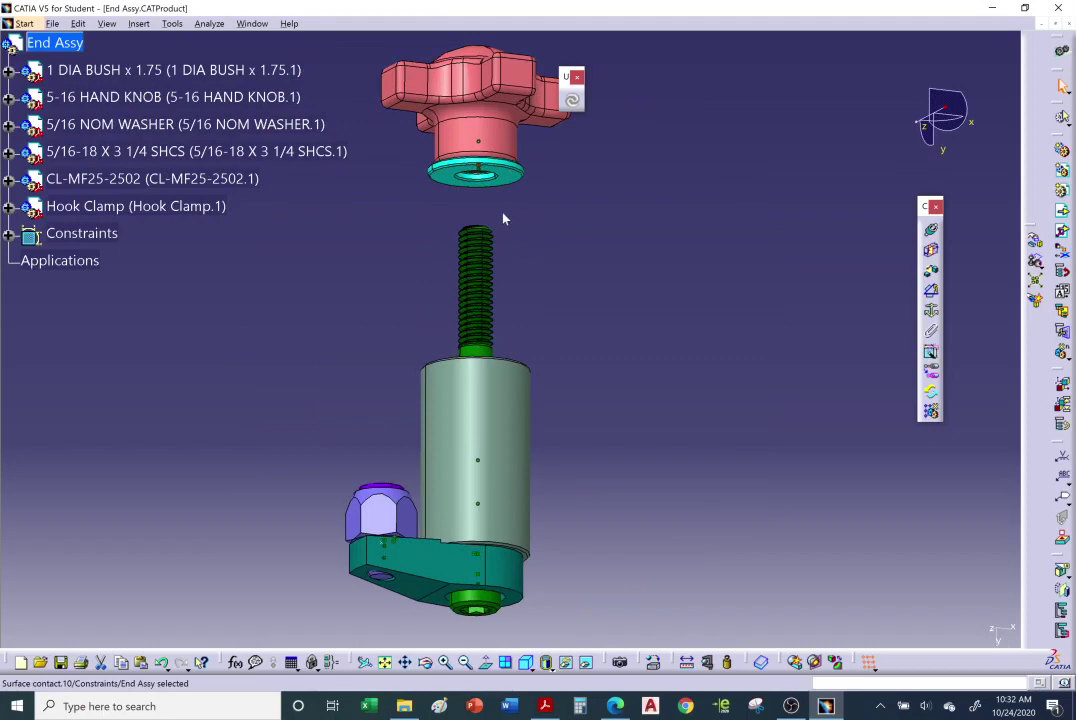
- Check the washer-to-bushing gap in the Top Clamp Assy drawing, then offset the washer's underside .23 from the bushing's upper end face
{"action": "left_click", "coordinate": [545, 706]}
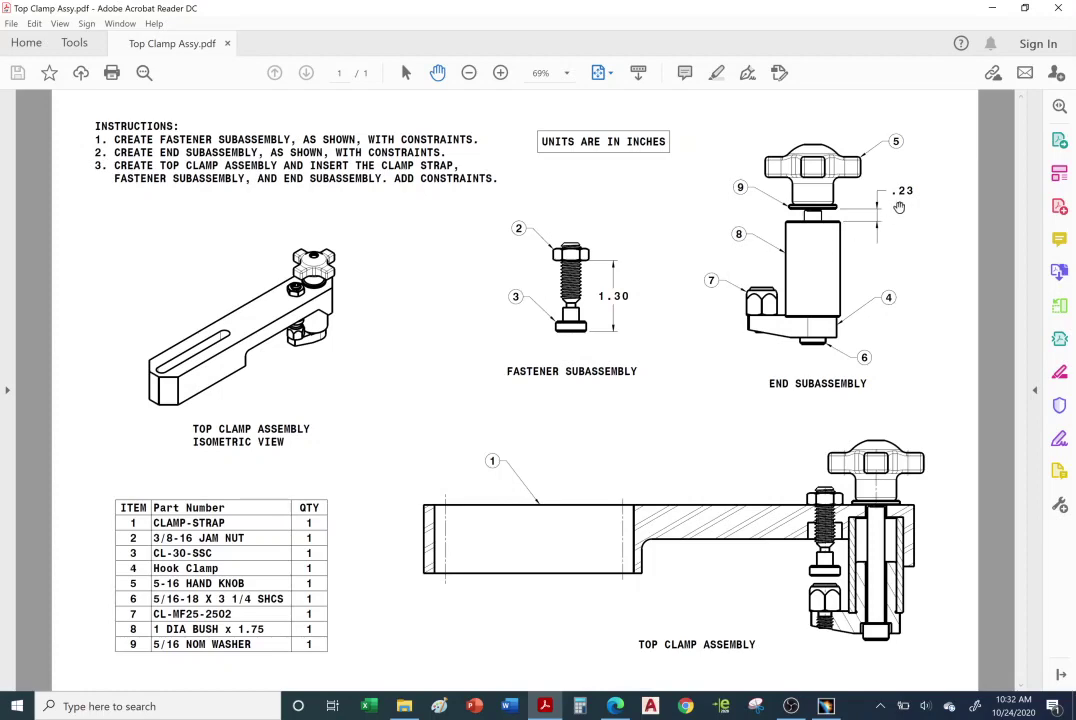
{"action": "left_click", "coordinate": [826, 706]}
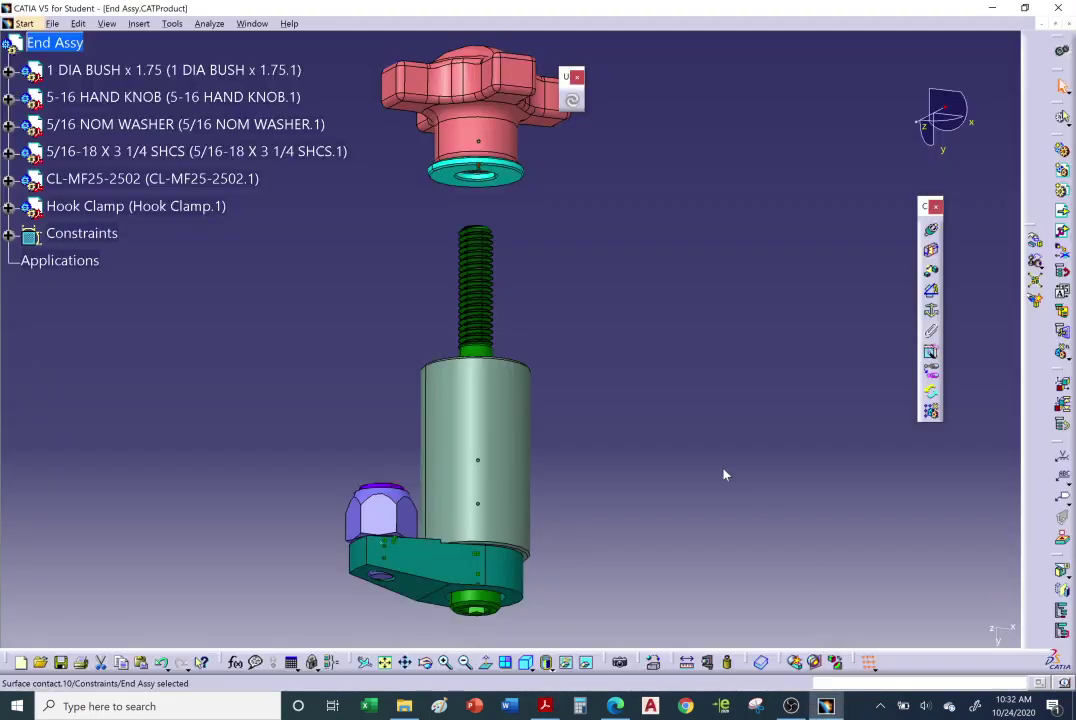
{"action": "left_click", "coordinate": [930, 270]}
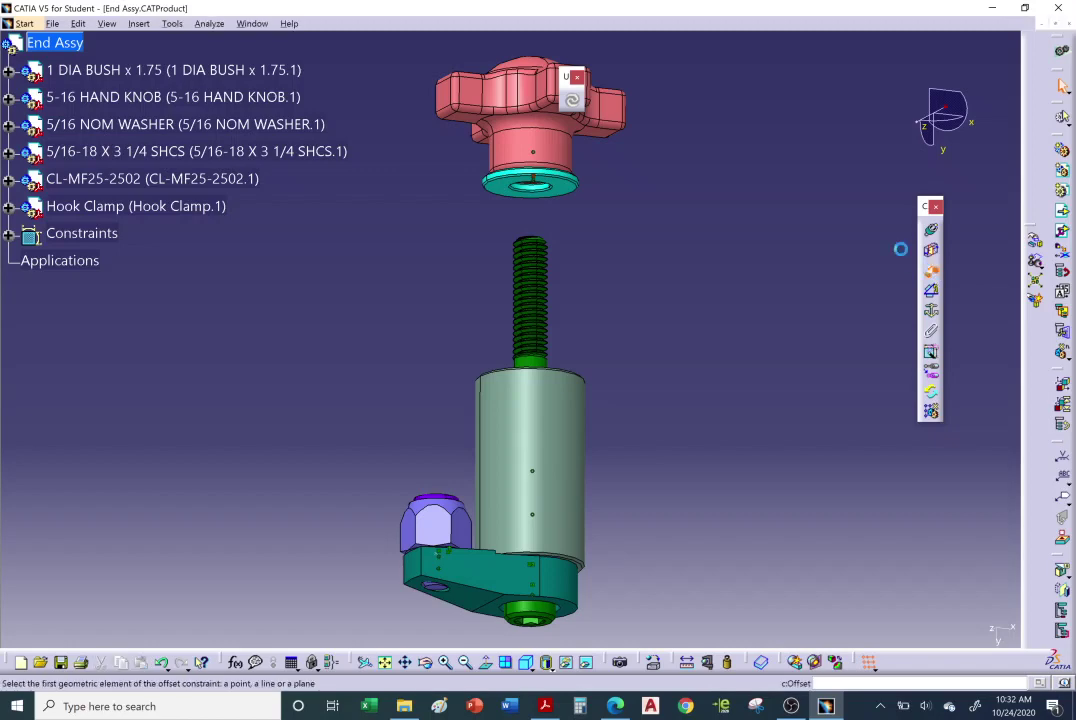
{"action": "left_click", "coordinate": [563, 188]}
{"action": "middle_click_drag", "start_coordinate": [569, 221], "coordinate": [548, 290]}
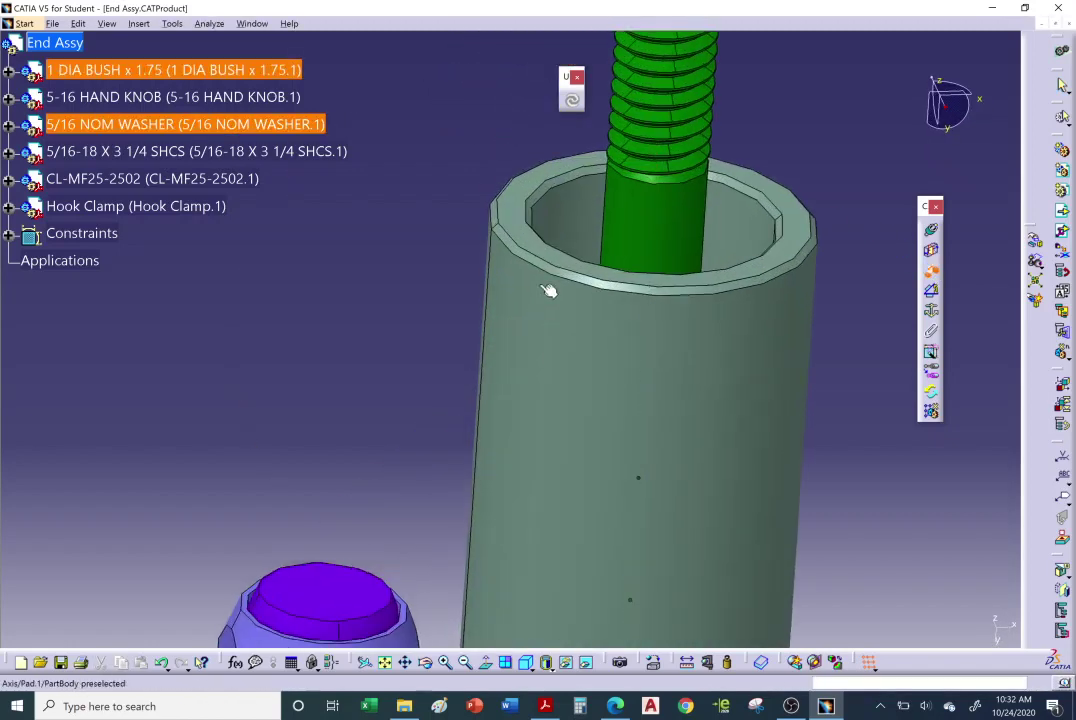
{"action": "left_click", "coordinate": [538, 245]}
{"action": "middle_click_drag", "start_coordinate": [466, 187], "coordinate": [429, 275]}
{"action": "double_click", "coordinate": [752, 278]}
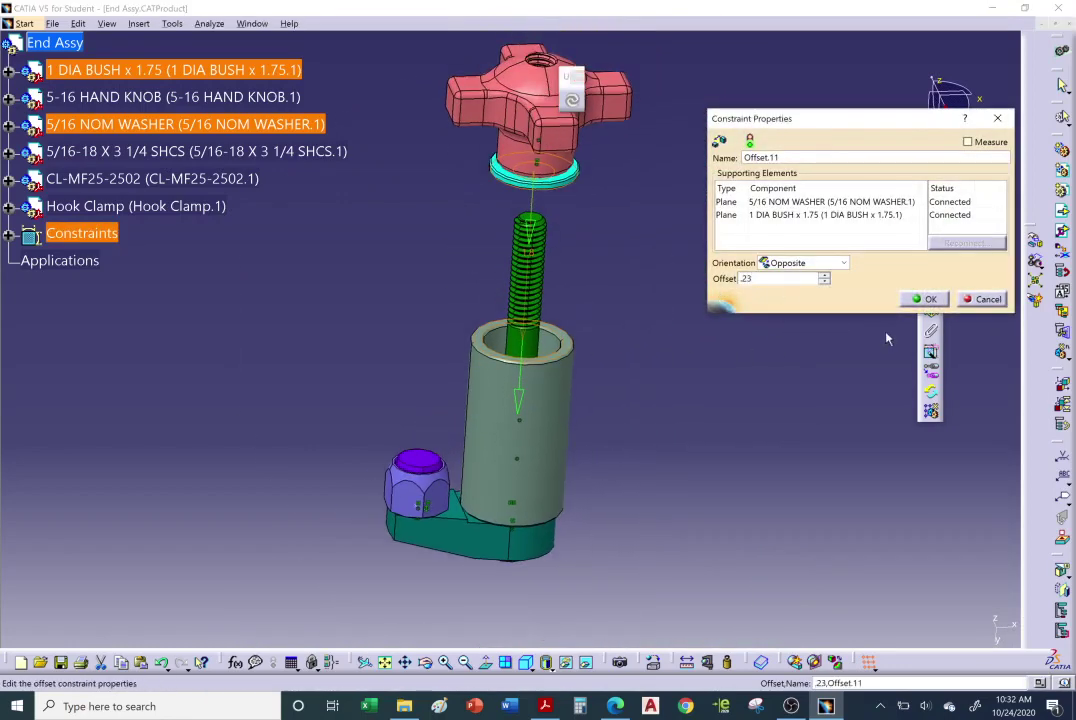
{"action": "left_click", "coordinate": [926, 300]}
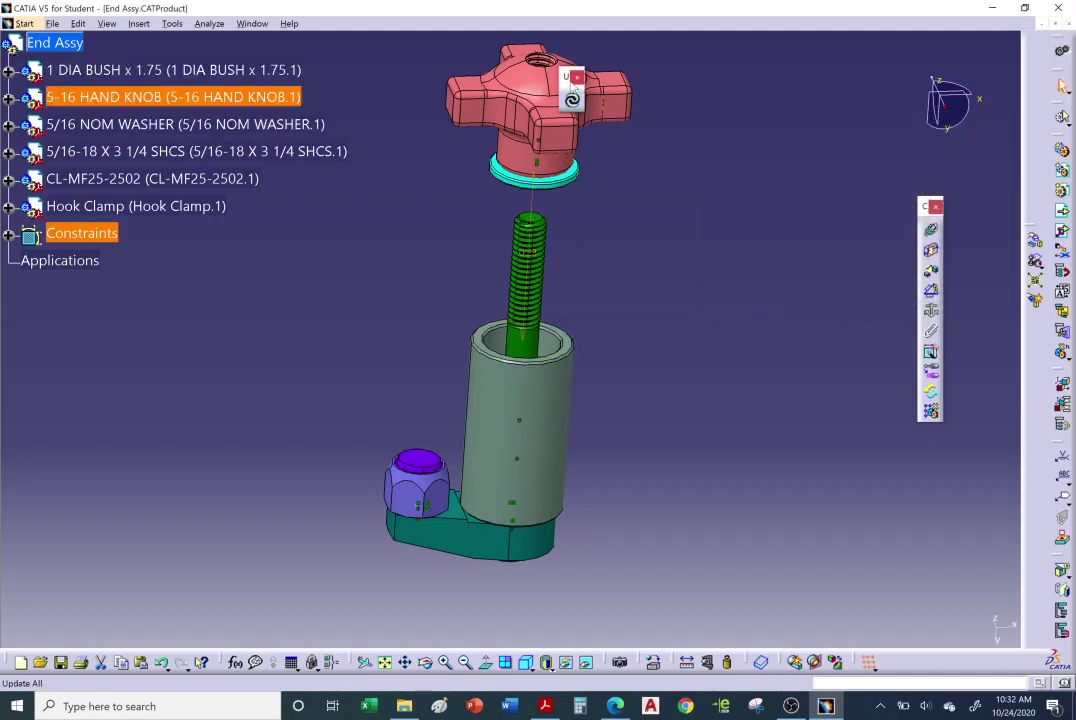
- Move the floating update command clear of the hand knob and update the End Assy
{"action": "left_click_drag", "start_coordinate": [566, 77], "coordinate": [780, 118]}
{"action": "left_click", "coordinate": [786, 143]}
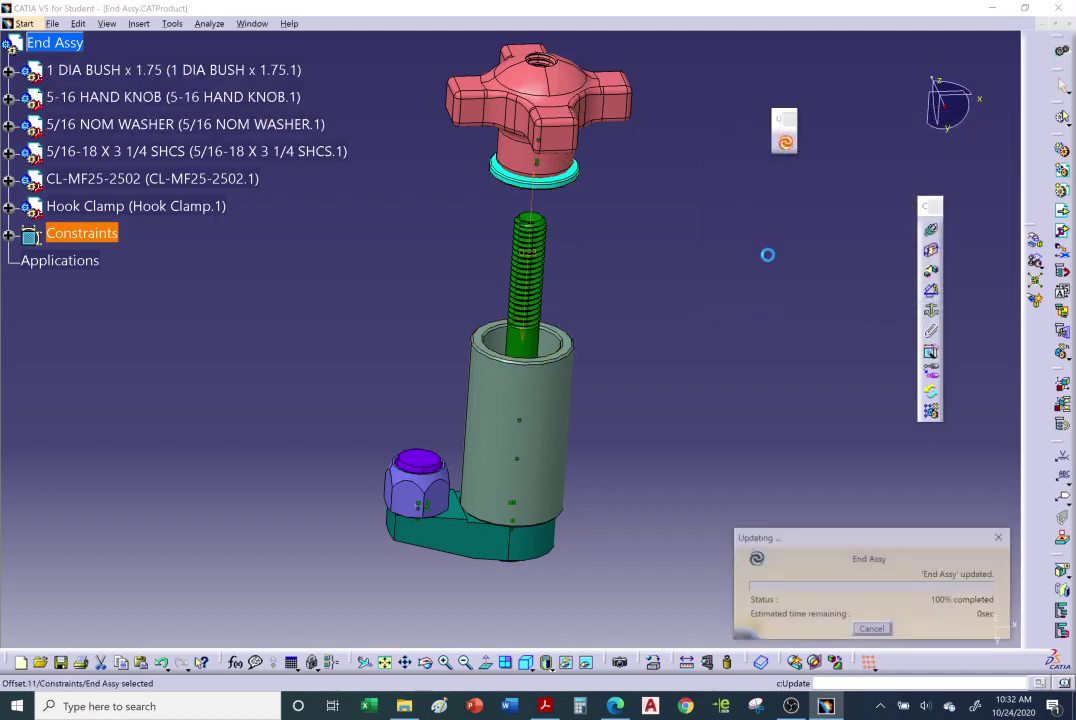
{"action": "middle_click_drag", "start_coordinate": [740, 320], "coordinate": [692, 440]}
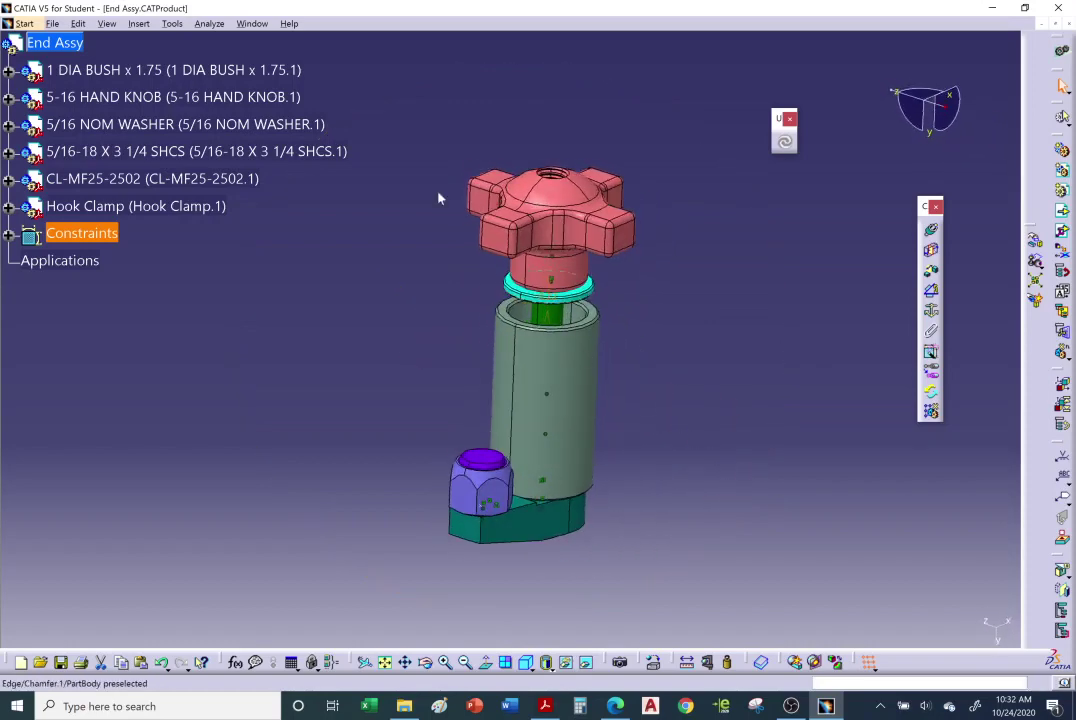
- Switch to the Top Clamp Assy document and collapse the End Assy branch in the specification tree
{"action": "left_click", "coordinate": [253, 25]}
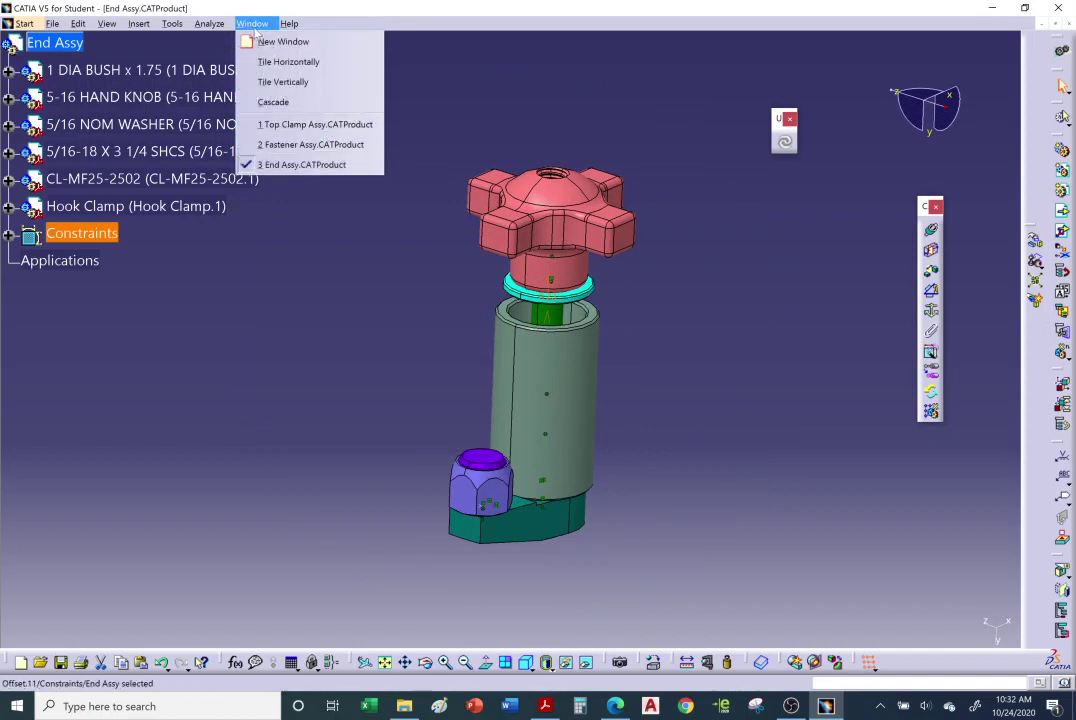
{"action": "left_click", "coordinate": [316, 125]}
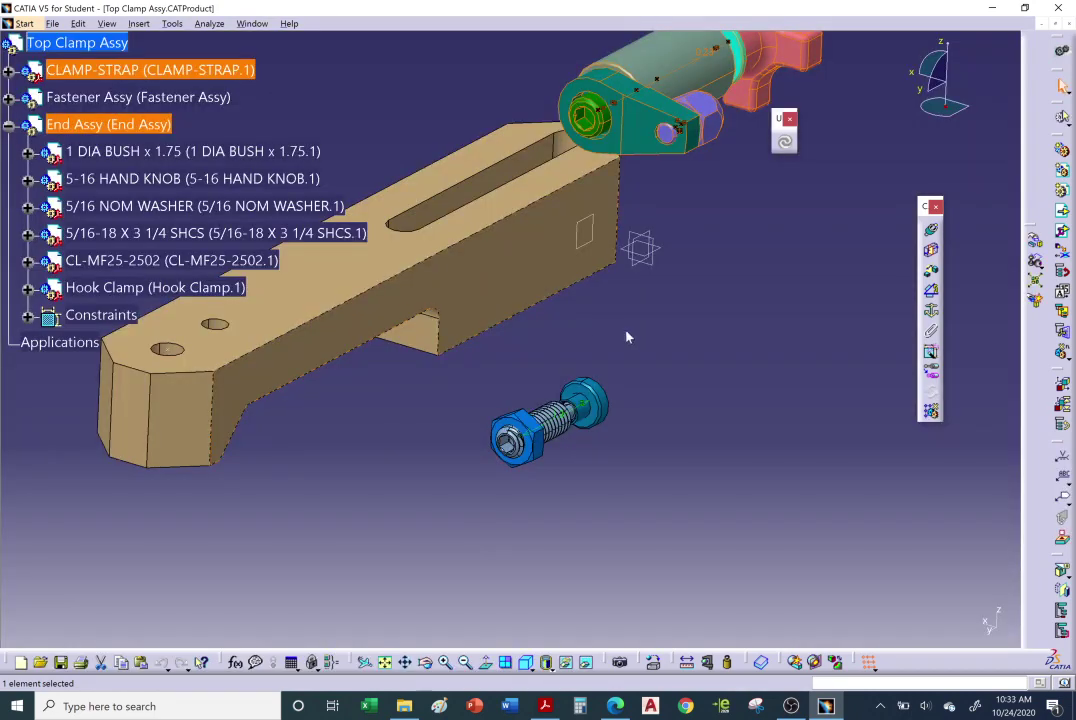
{"action": "middle_click_drag", "start_coordinate": [627, 337], "coordinate": [221, 233]}
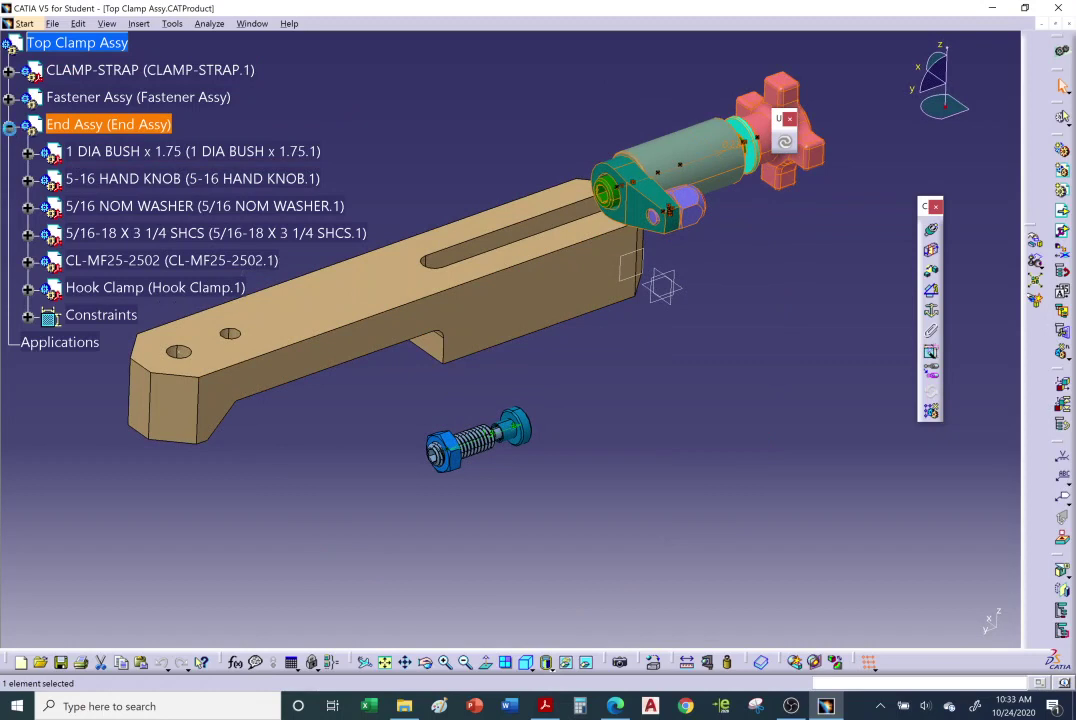
{"action": "left_click", "coordinate": [9, 127]}
{"action": "middle_click_drag", "start_coordinate": [439, 319], "coordinate": [209, 192]}
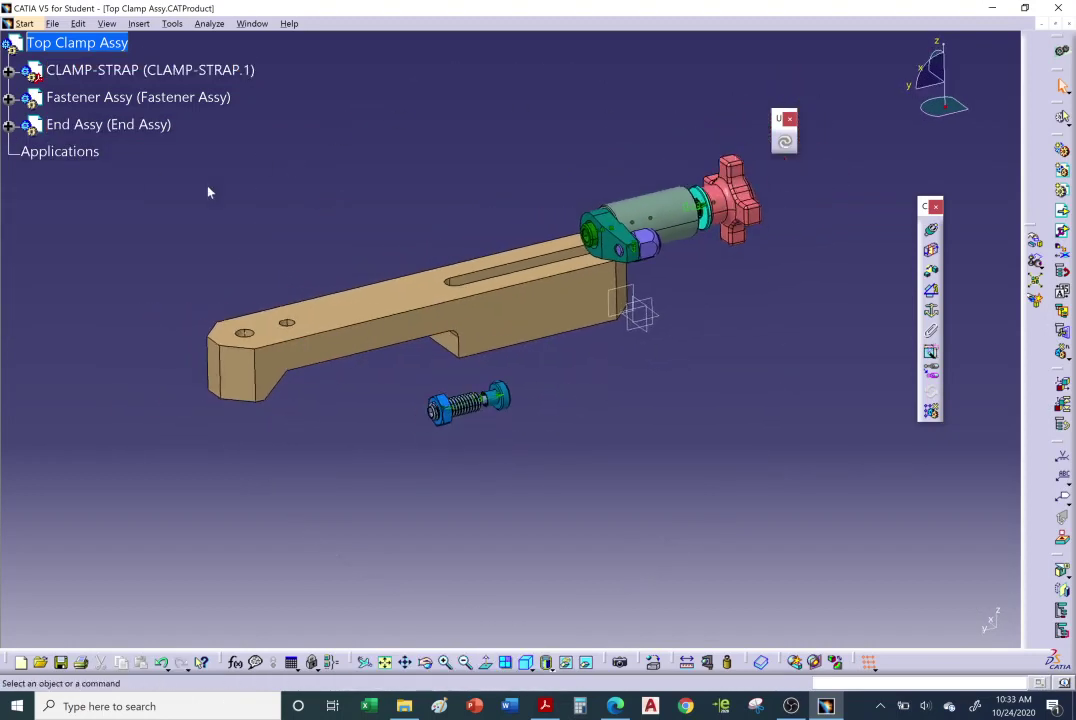
{"action": "middle_click_drag", "start_coordinate": [243, 250], "coordinate": [630, 178]}
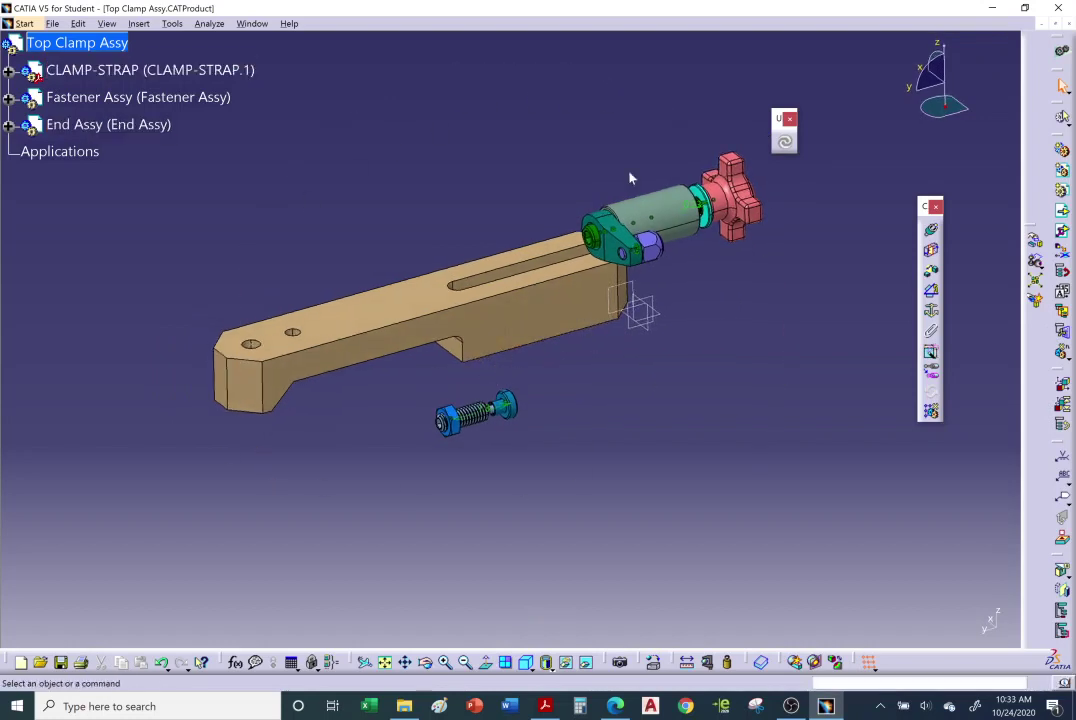
{"action": "middle_click_drag", "start_coordinate": [641, 432], "coordinate": [660, 454]}
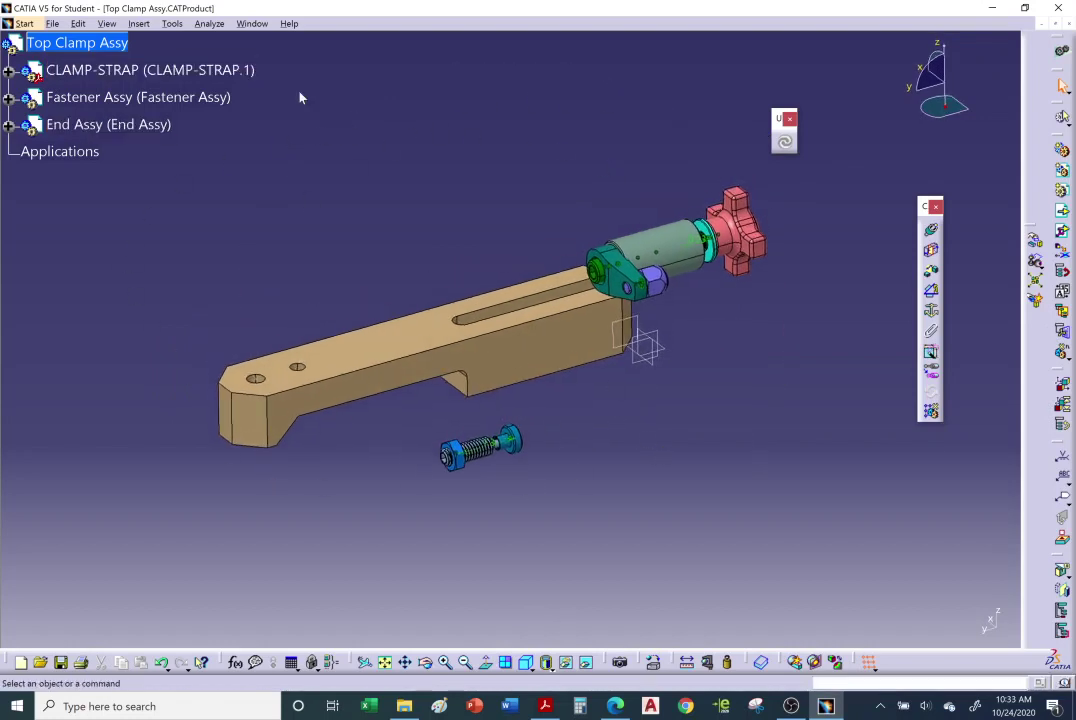
- Fix the CLAMP-STRAP in place in the Top Clamp Assy and expand the Constraints branch
{"action": "left_click", "coordinate": [88, 45]}
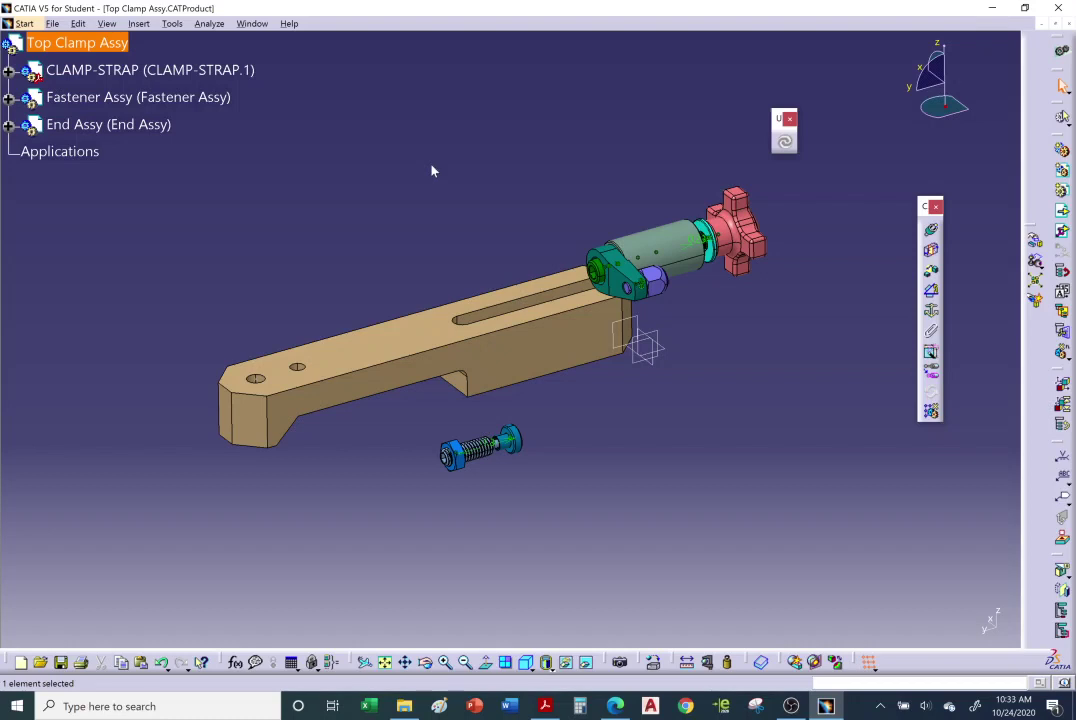
{"action": "middle_click_drag", "start_coordinate": [464, 231], "coordinate": [489, 211]}
{"action": "middle_click_drag", "start_coordinate": [532, 377], "coordinate": [480, 432]}
{"action": "left_click", "coordinate": [380, 342]}
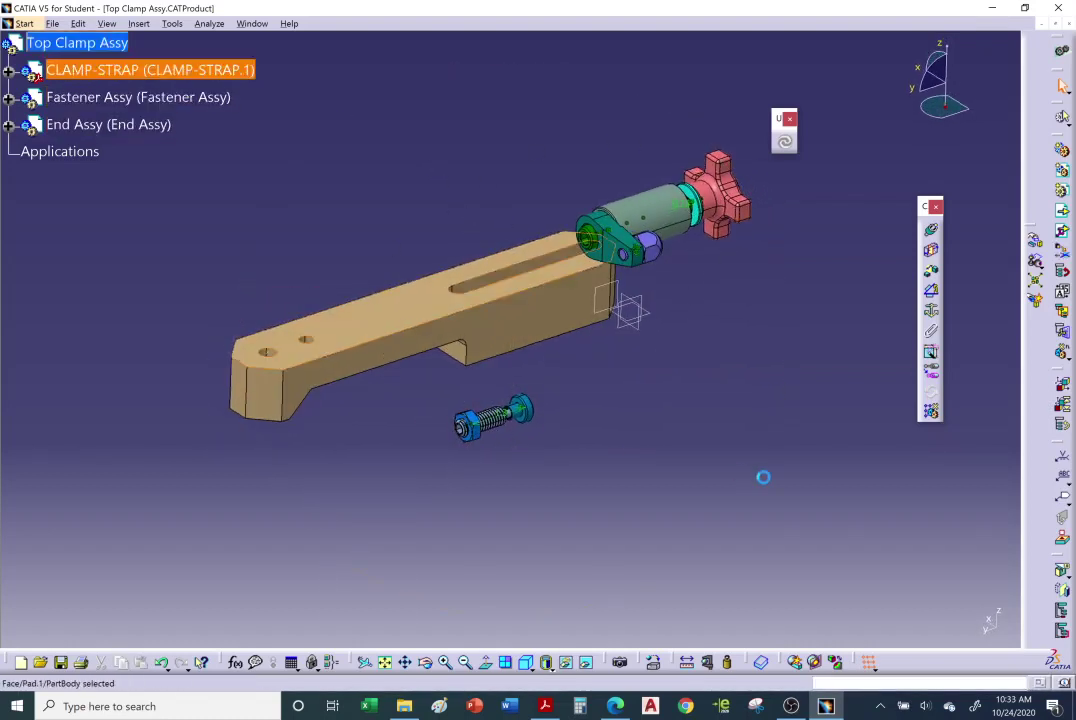
{"action": "left_click", "coordinate": [613, 372]}
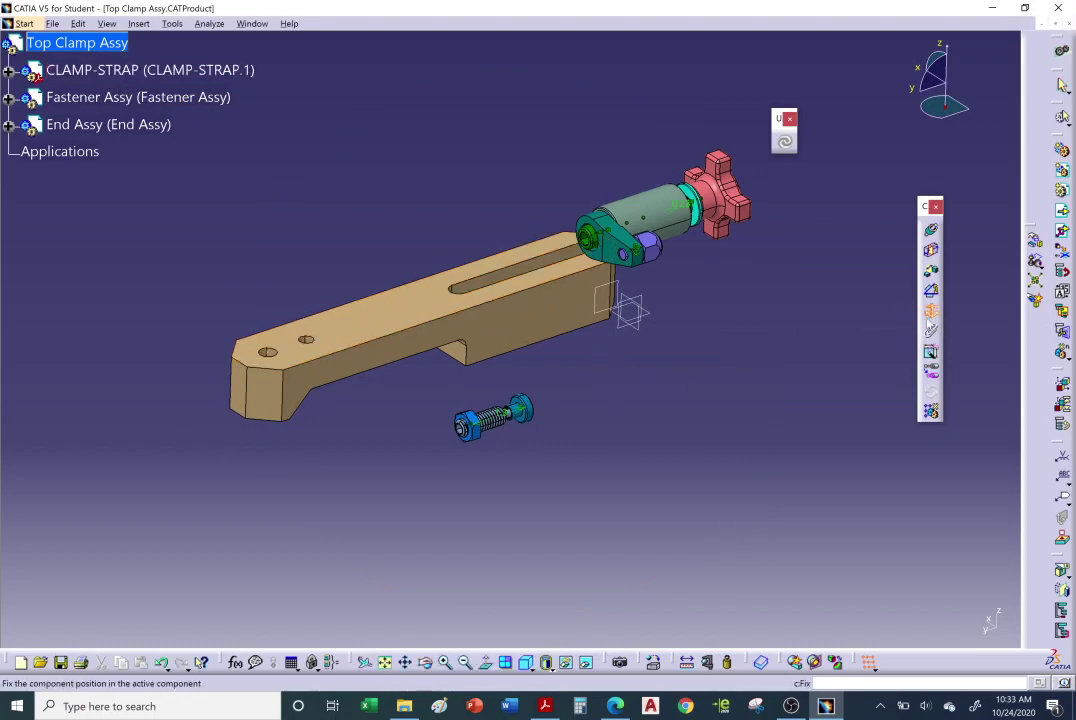
{"action": "left_click", "coordinate": [931, 314]}
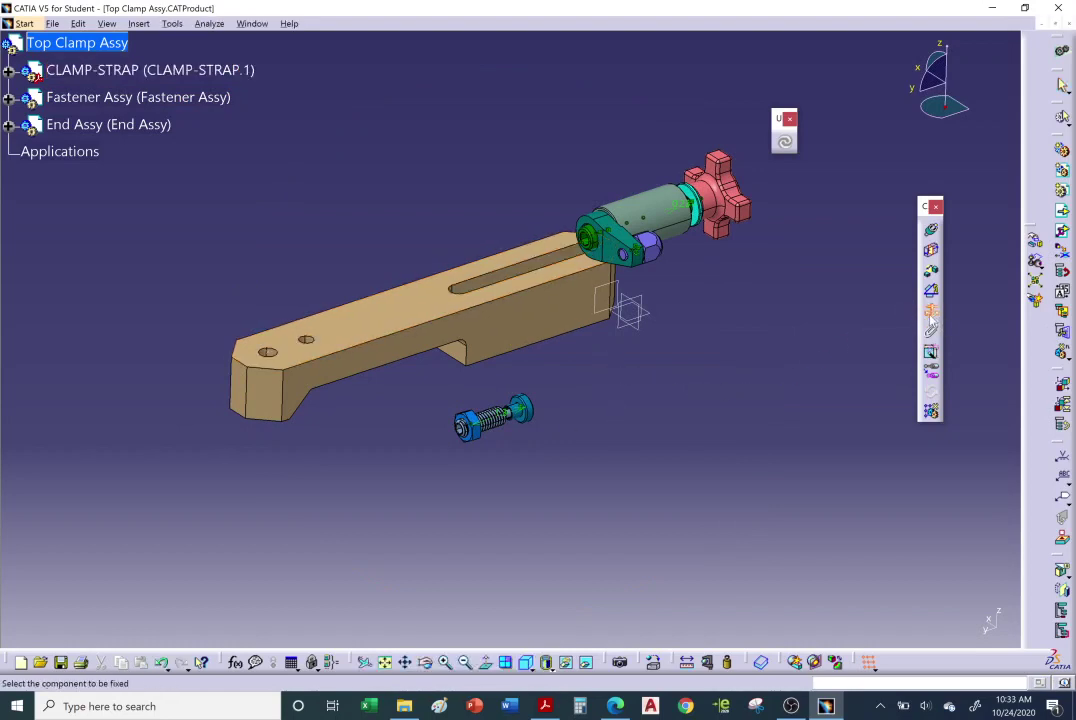
{"action": "left_click", "coordinate": [533, 336]}
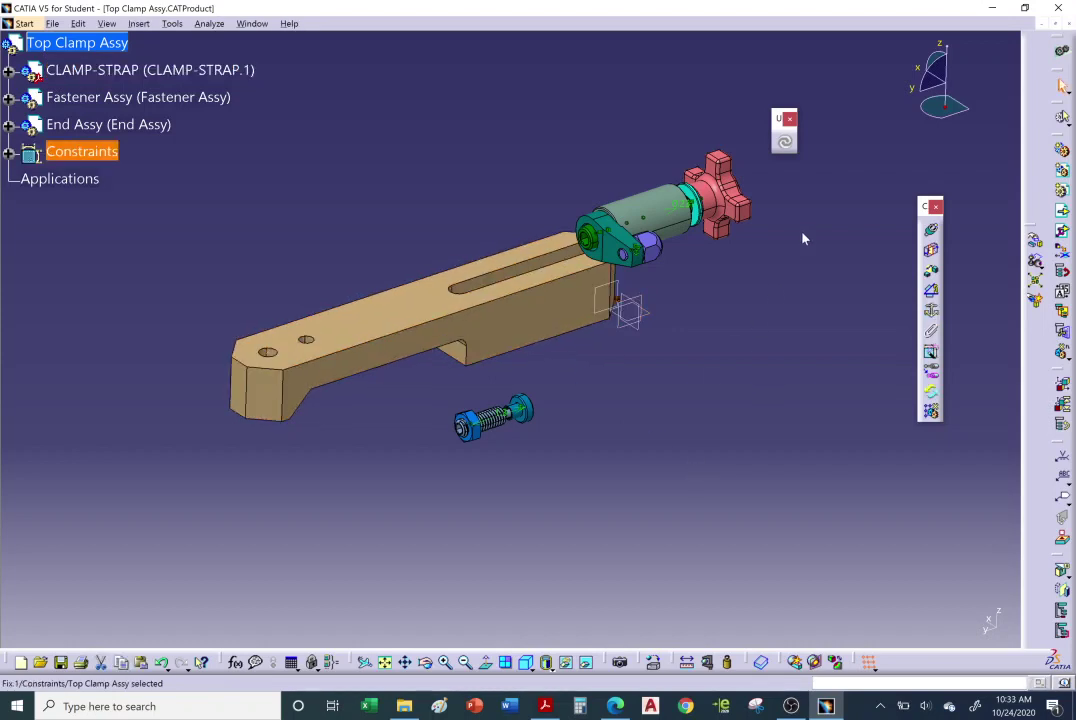
{"action": "left_click", "coordinate": [9, 153]}
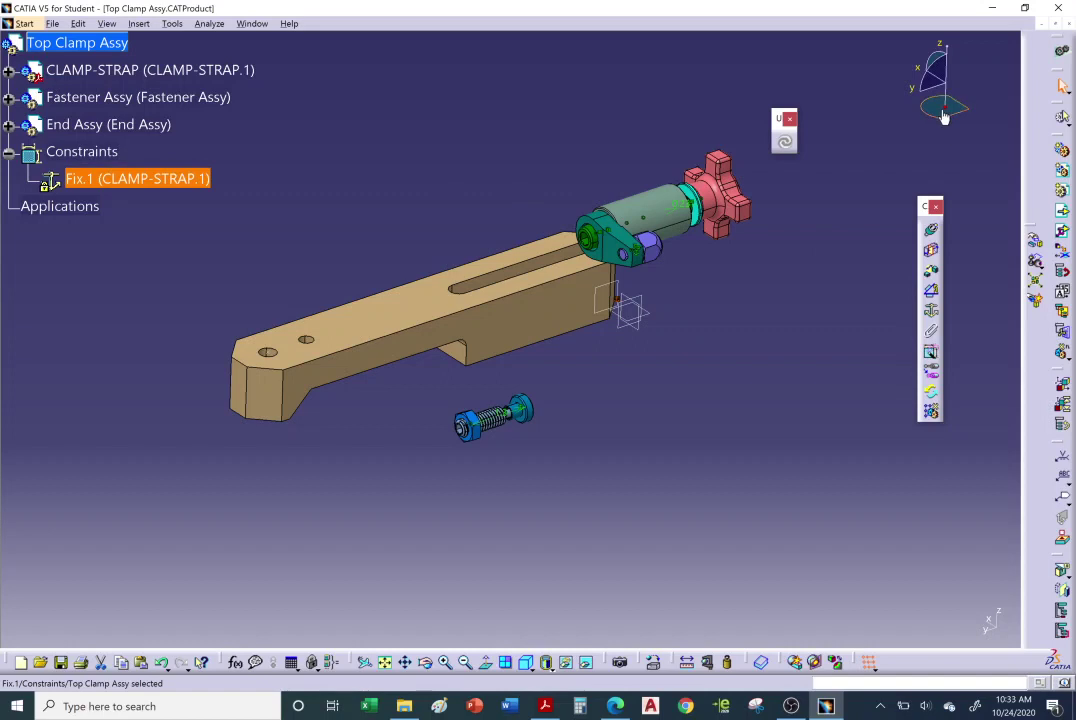
- Test the fix constraint by moving the clamp strap away with the compass and updating the assembly
{"action": "left_click_drag", "start_coordinate": [945, 105], "coordinate": [677, 367]}
{"action": "left_click_drag", "start_coordinate": [504, 317], "coordinate": [671, 448]}
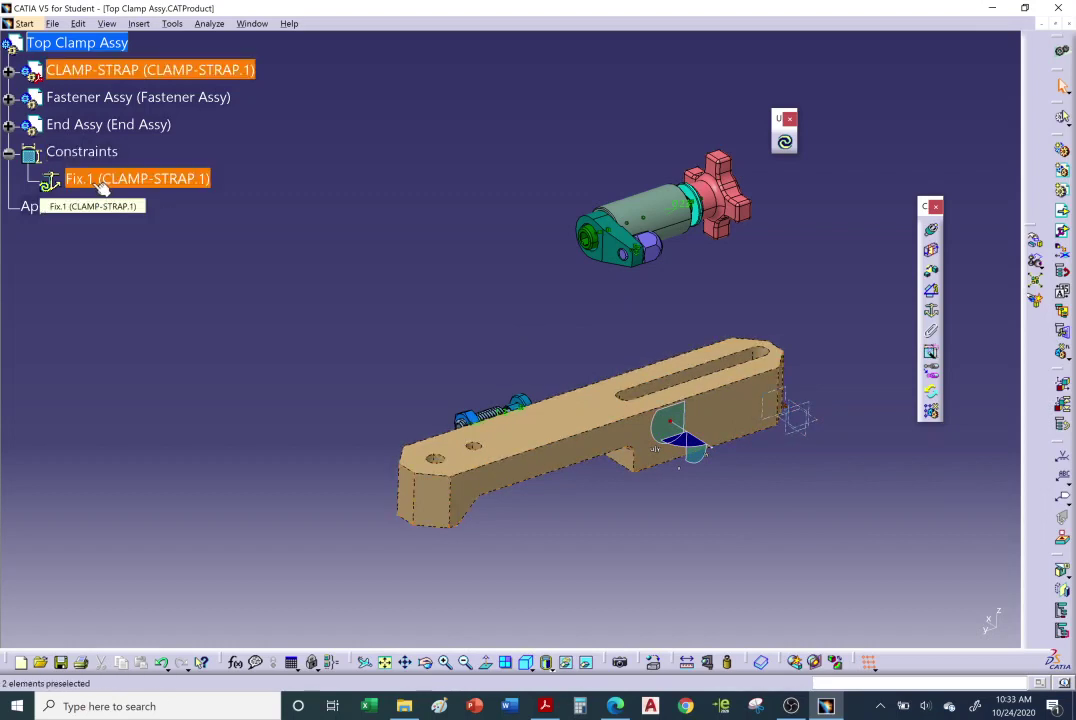
{"action": "left_click", "coordinate": [786, 143]}
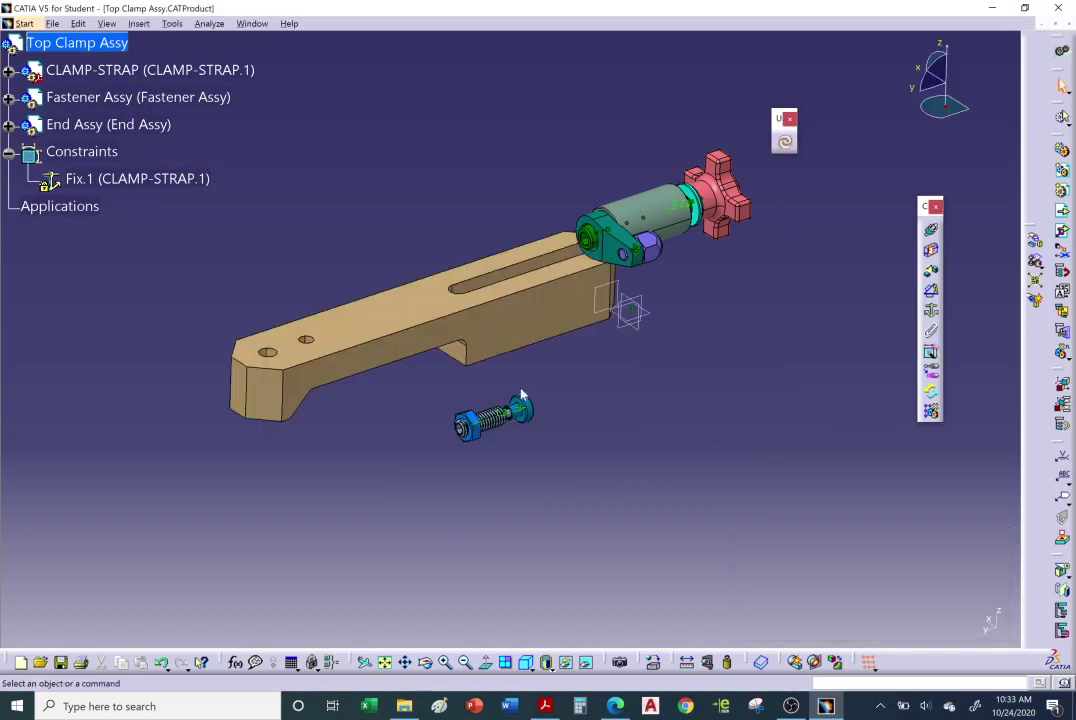
- Check in the Top Clamp Assy drawing how the fastener and end subassemblies fit into the clamp strap
{"action": "middle_click_drag", "start_coordinate": [444, 322], "coordinate": [446, 403]}
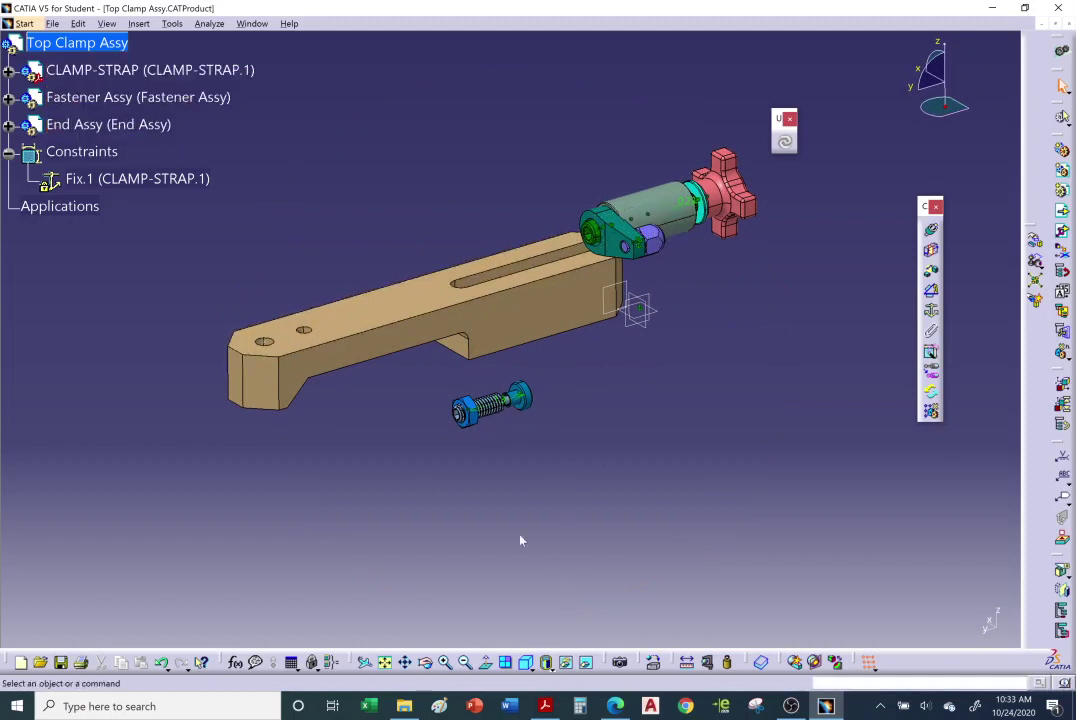
{"action": "left_click", "coordinate": [545, 706]}
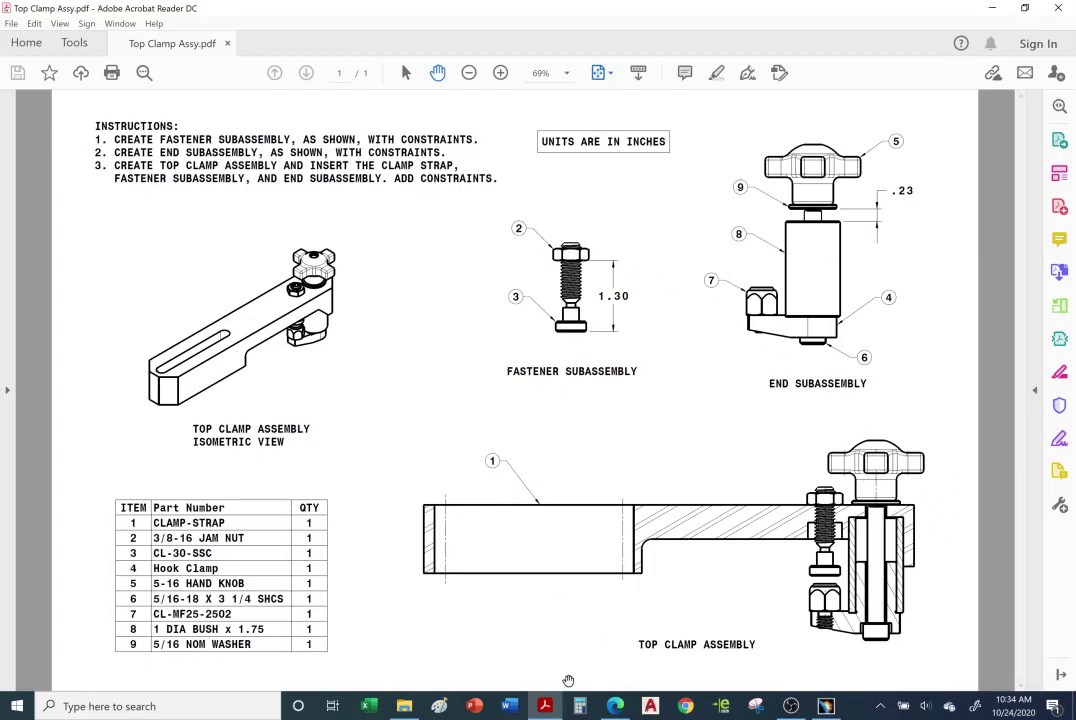
{"action": "left_click", "coordinate": [825, 706]}
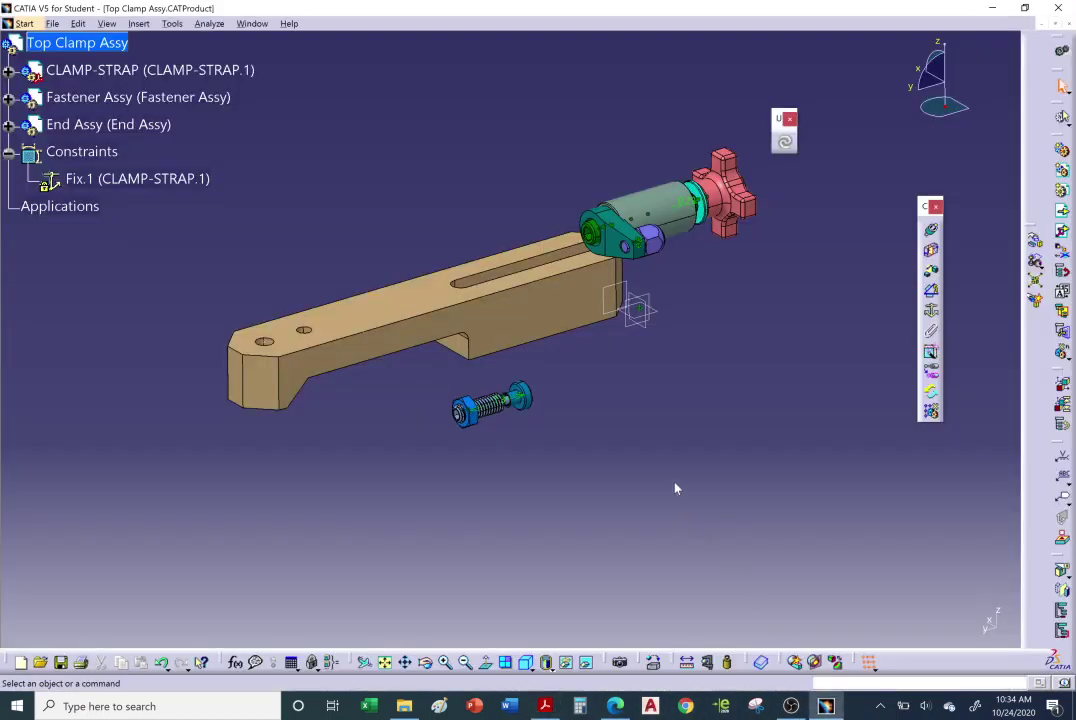
{"action": "middle_click", "coordinate": [544, 473]}
{"action": "middle_click_drag", "start_coordinate": [557, 451], "coordinate": [736, 418]}
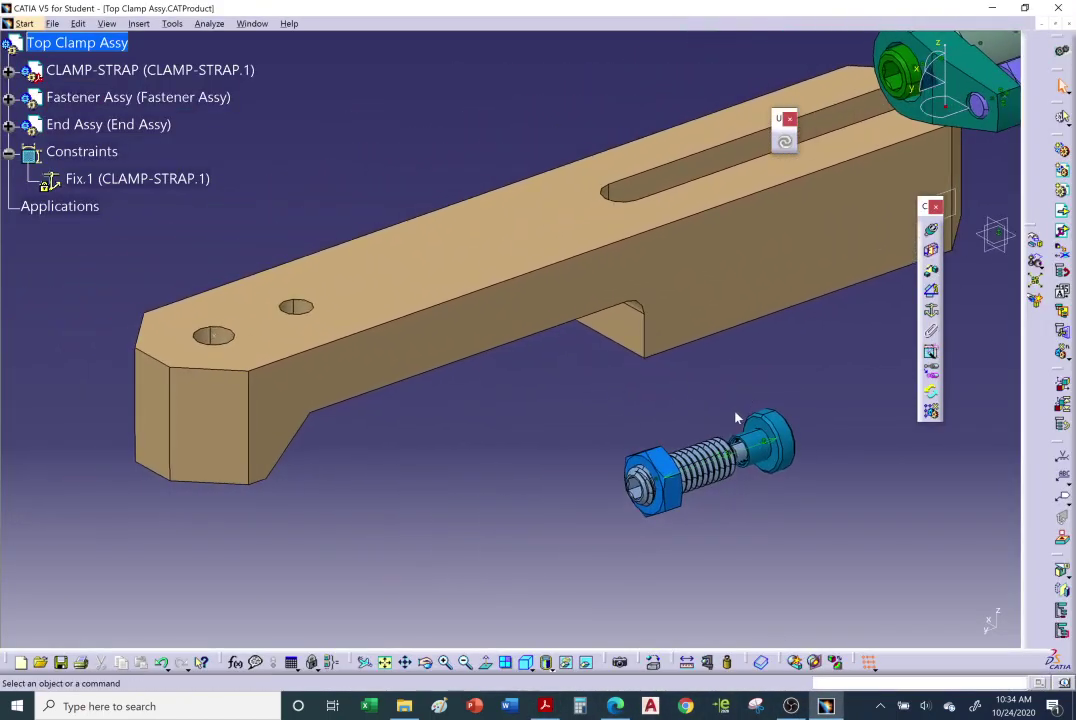
{"action": "left_click", "coordinate": [930, 250]}
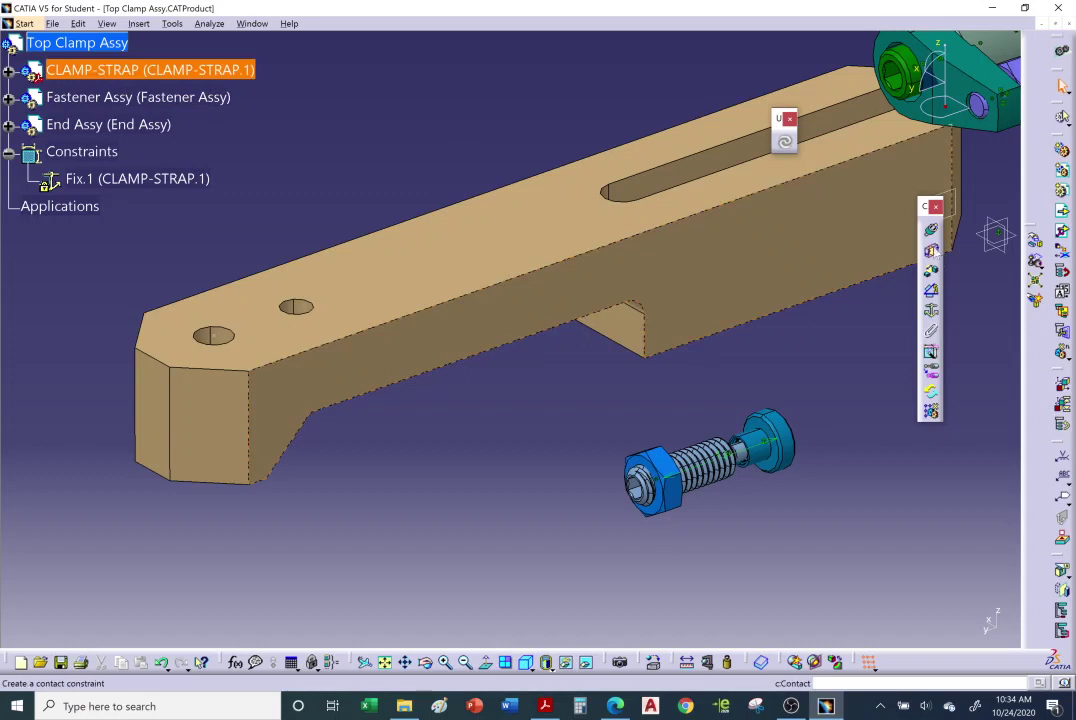
{"action": "left_click", "coordinate": [930, 230]}
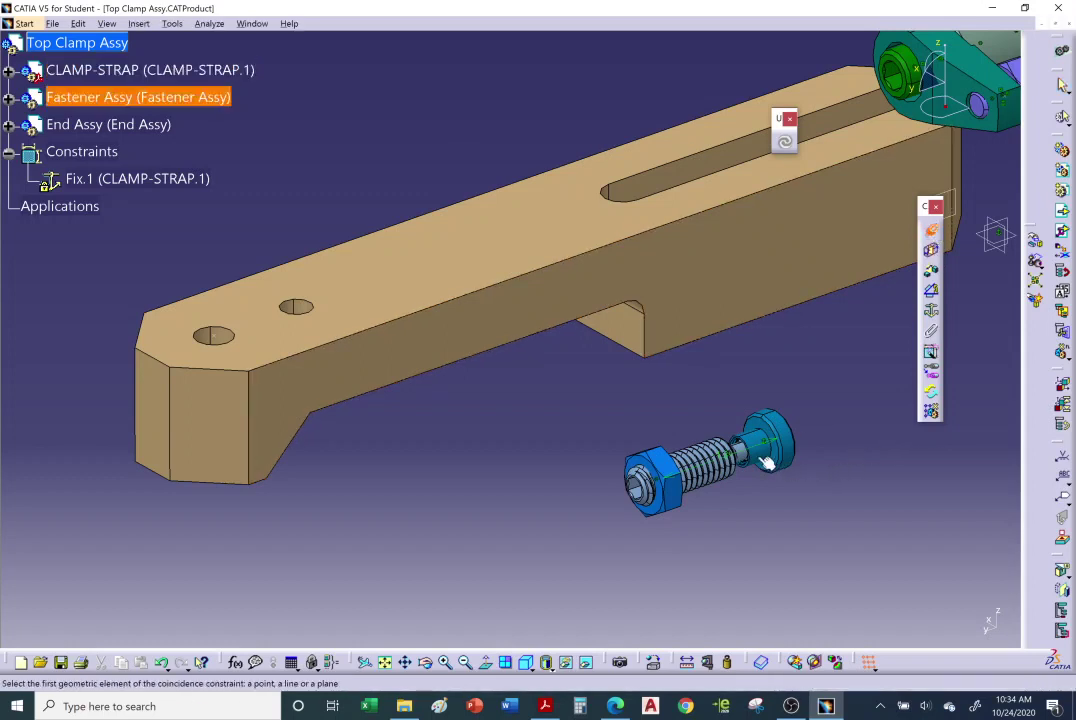
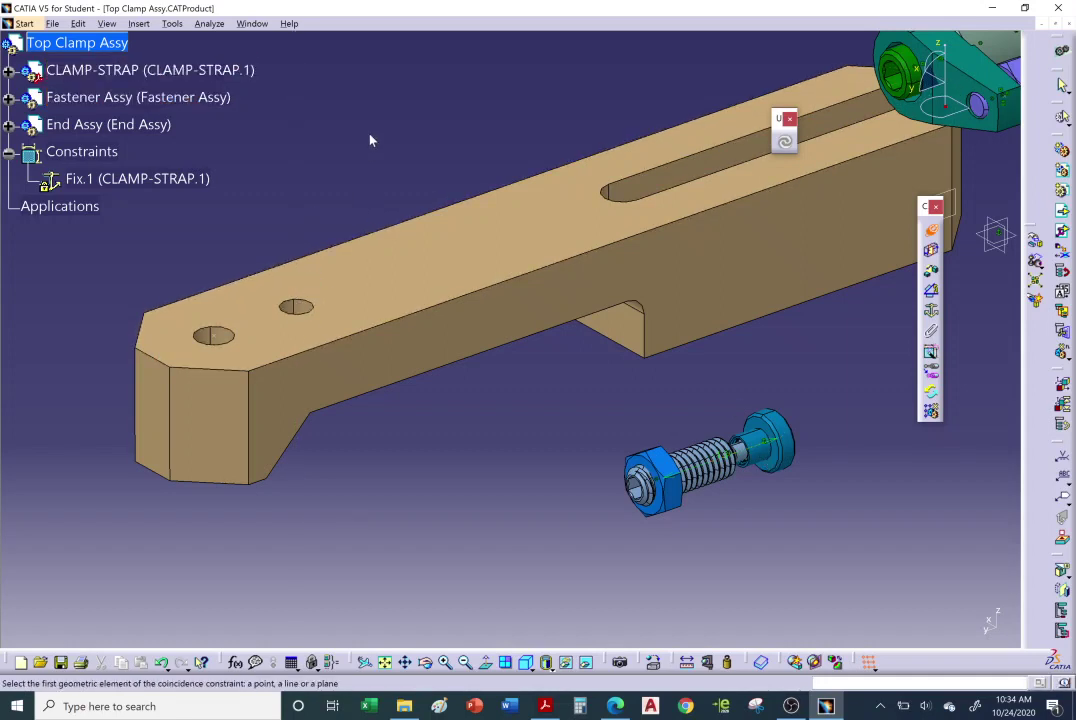
{"action": "key", "text": "Escape"}
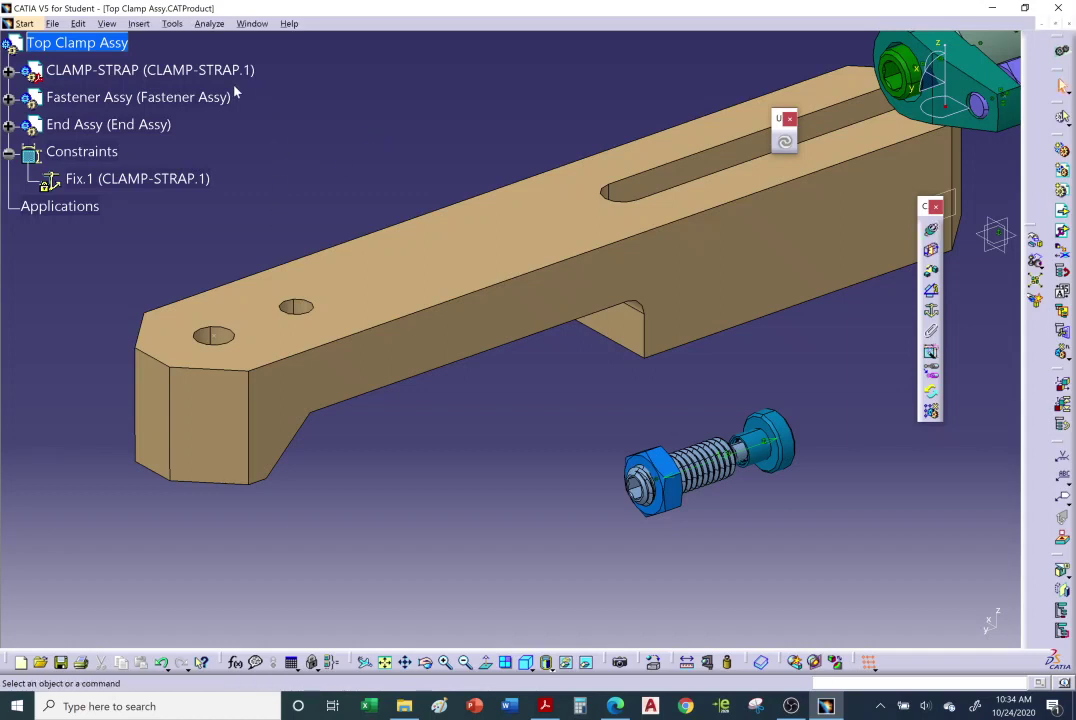
- Try to make the fastener's axis coincident with the clamp strap's smaller round hole while Fastener Assy is the active component
{"action": "left_click", "coordinate": [144, 98]}
{"action": "left_click", "coordinate": [320, 127]}
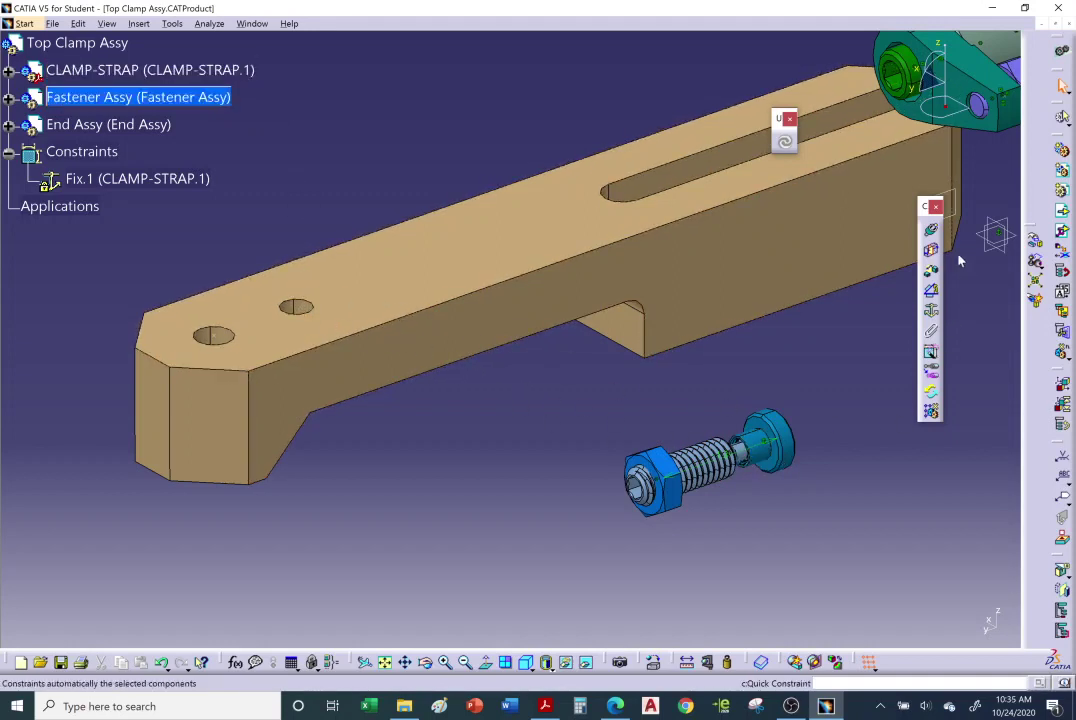
{"action": "left_click", "coordinate": [931, 231]}
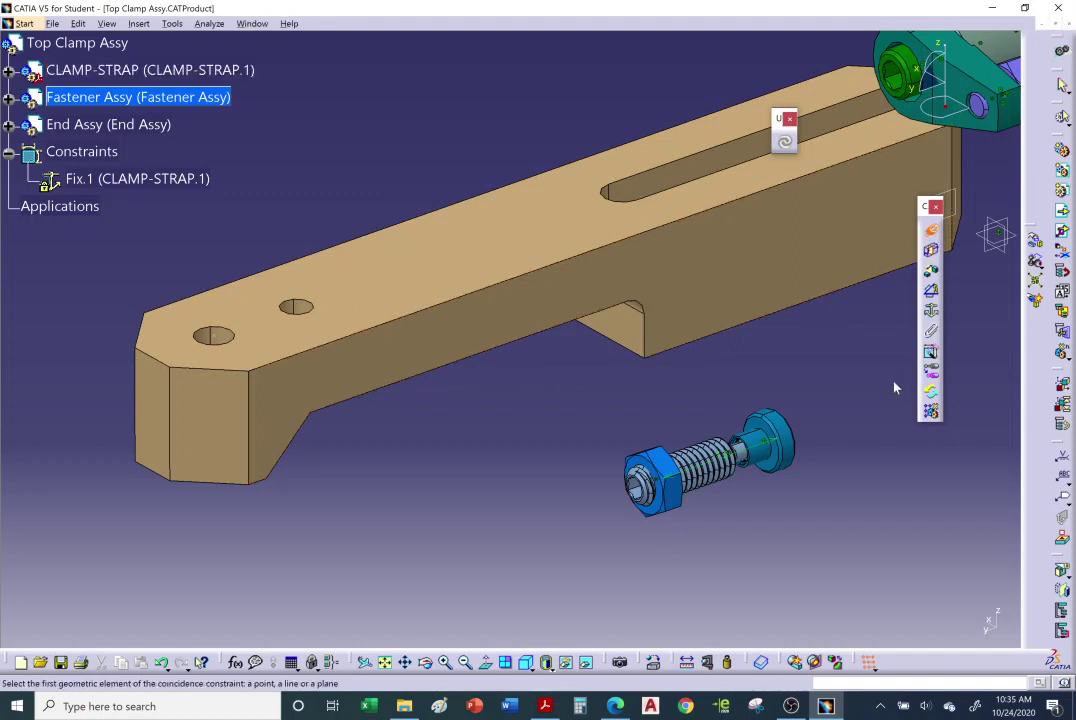
{"action": "left_click", "coordinate": [765, 463]}
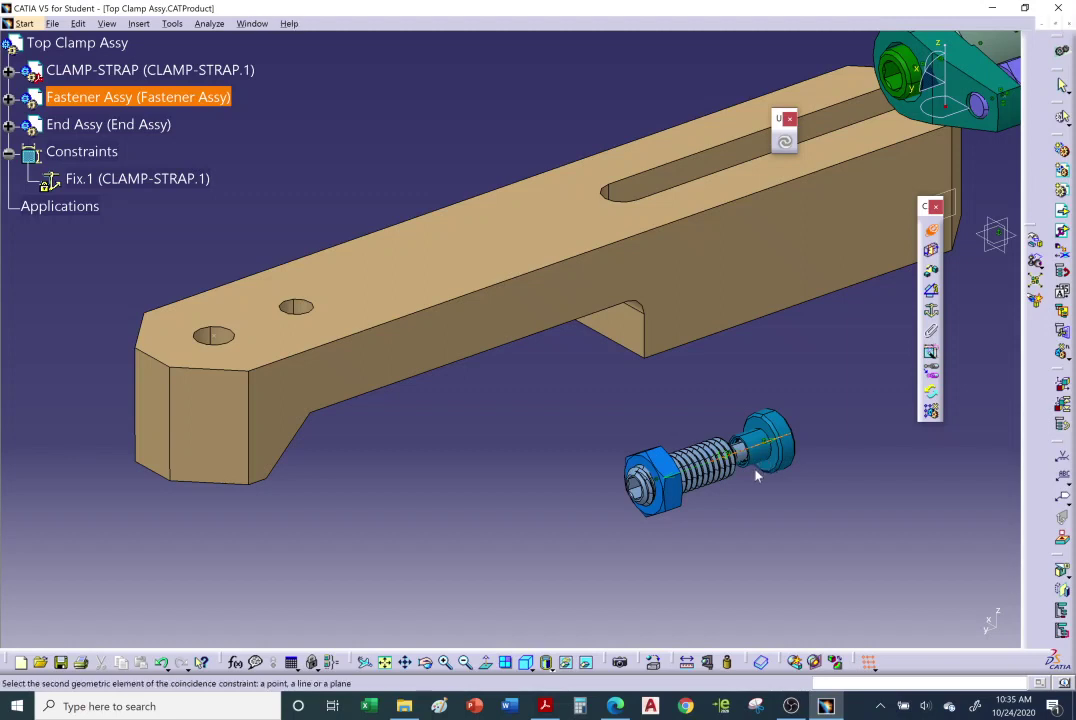
{"action": "left_click", "coordinate": [295, 307]}
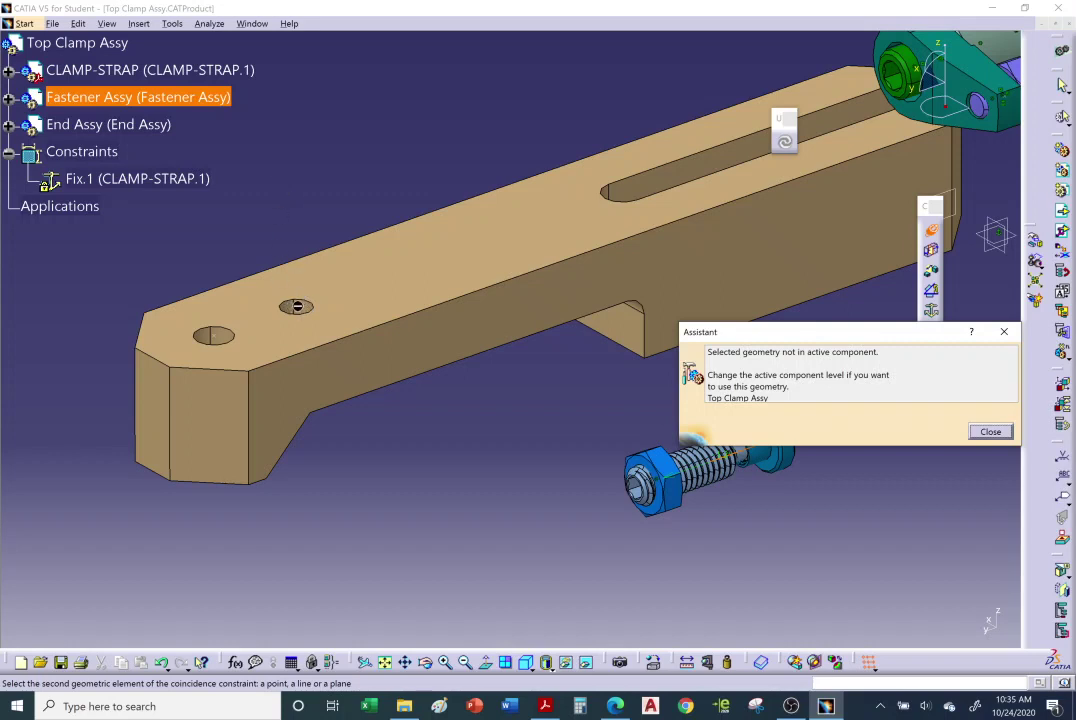
{"action": "left_click", "coordinate": [990, 431]}
{"action": "key", "text": "Escape"}
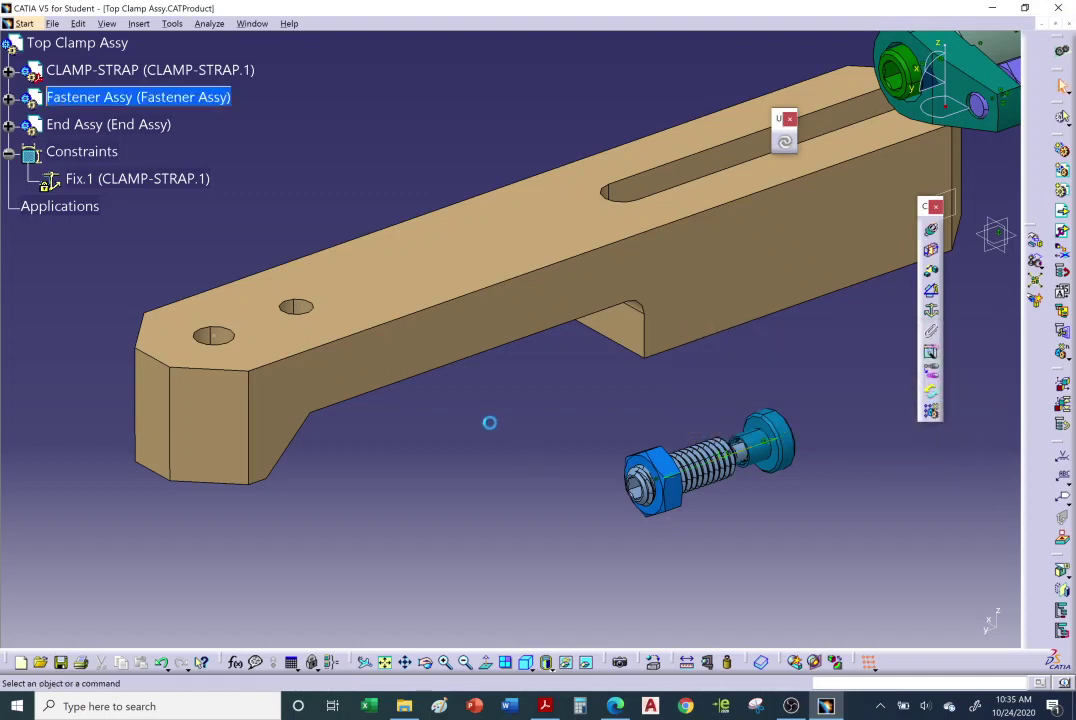
- Make Top Clamp Assy the active component and make the fastener's axis coincident with the clamp strap's smaller round hole
{"action": "left_click", "coordinate": [100, 43]}
{"action": "left_click", "coordinate": [372, 108]}
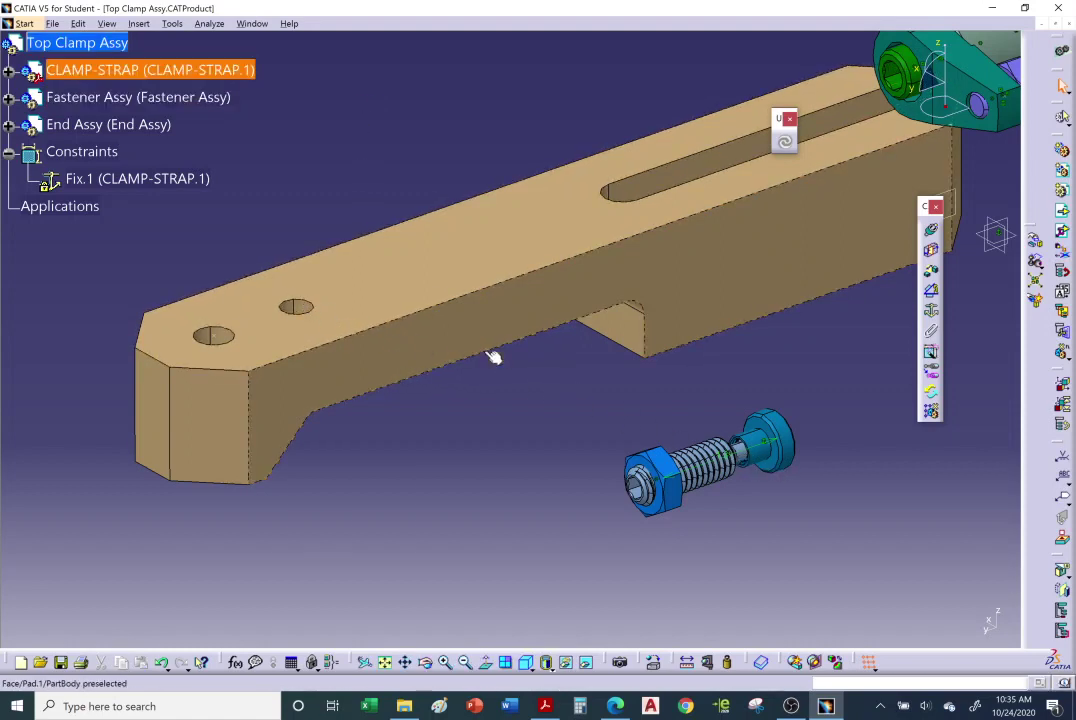
{"action": "left_click", "coordinate": [276, 331]}
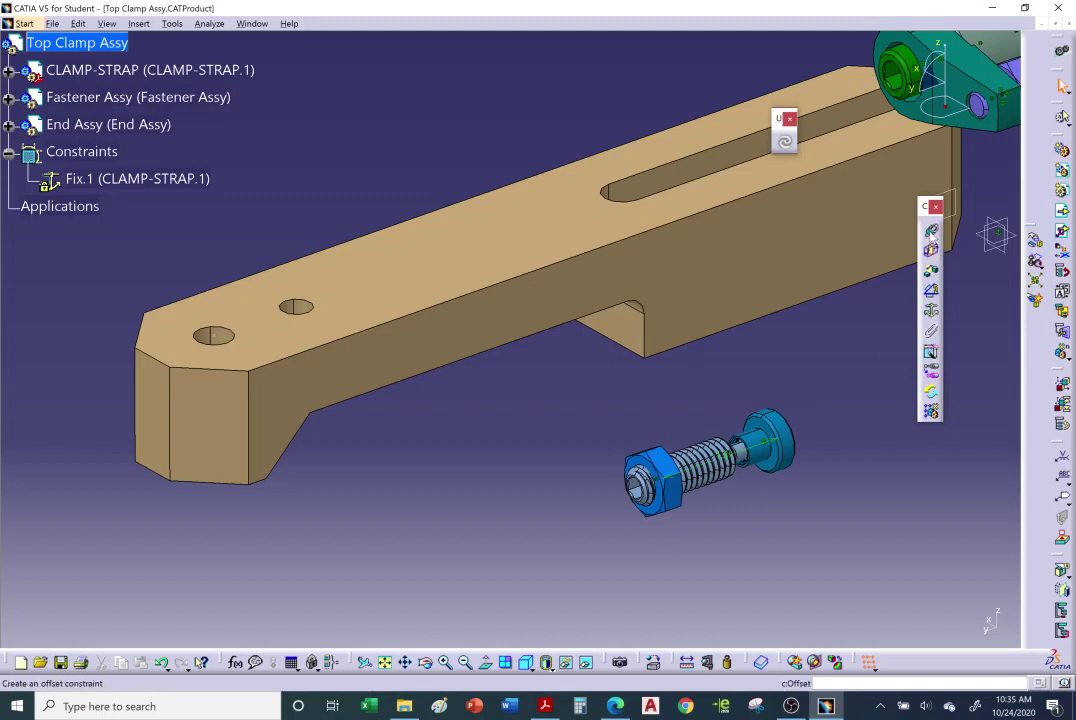
{"action": "left_click", "coordinate": [930, 270]}
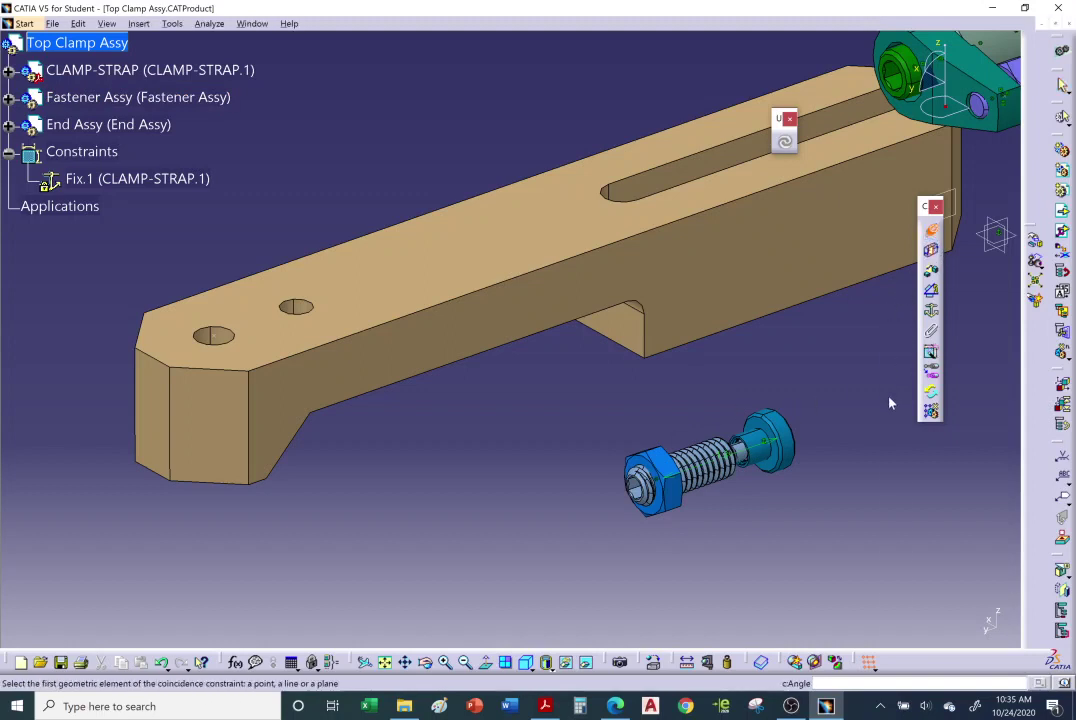
{"action": "left_click", "coordinate": [766, 463]}
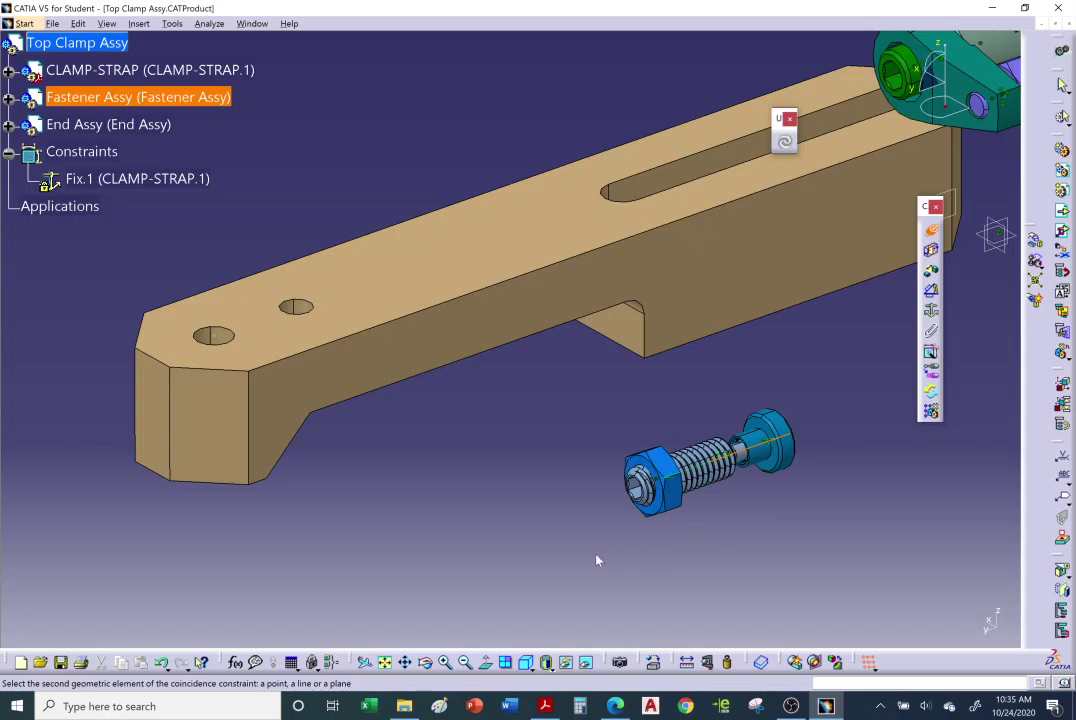
{"action": "left_click", "coordinate": [298, 309]}
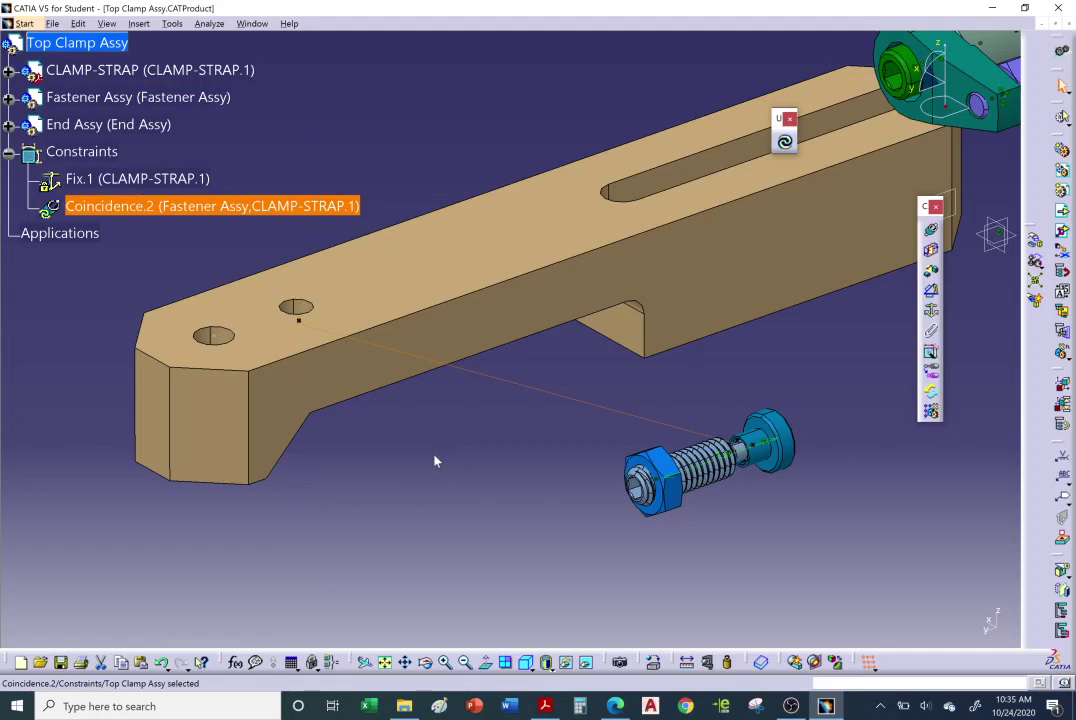
- Add a surface contact constraint between the jam nut's strap-facing side and the clamp strap's top face, and update the assembly
{"action": "middle_click_drag", "start_coordinate": [542, 413], "coordinate": [862, 396]}
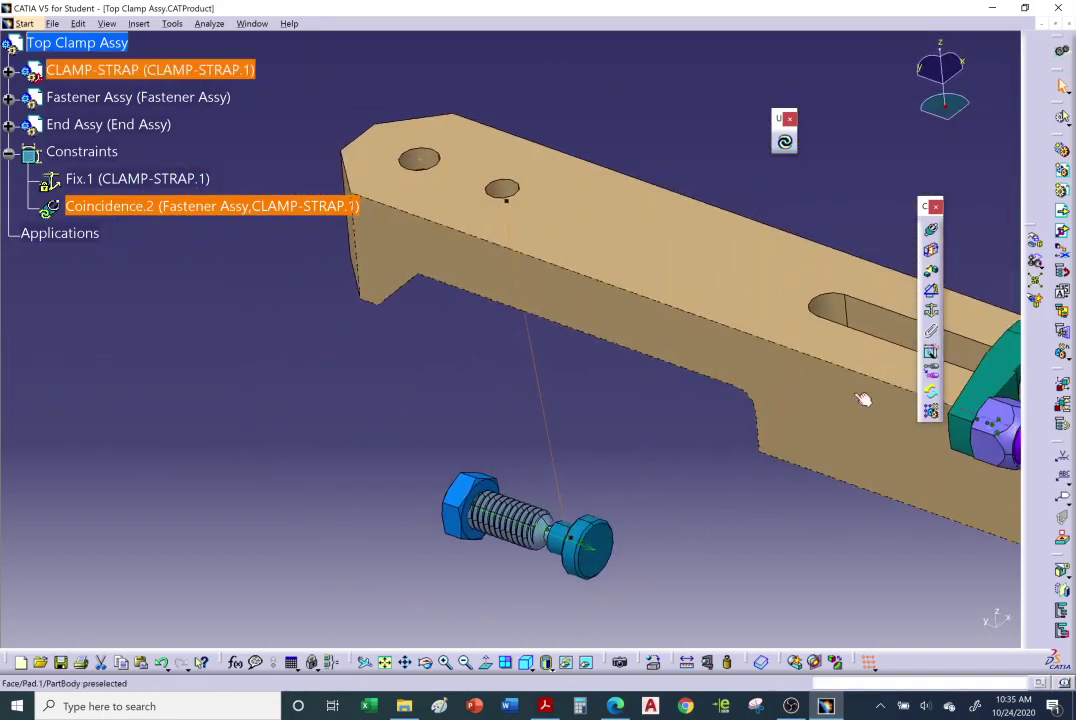
{"action": "left_click", "coordinate": [930, 249]}
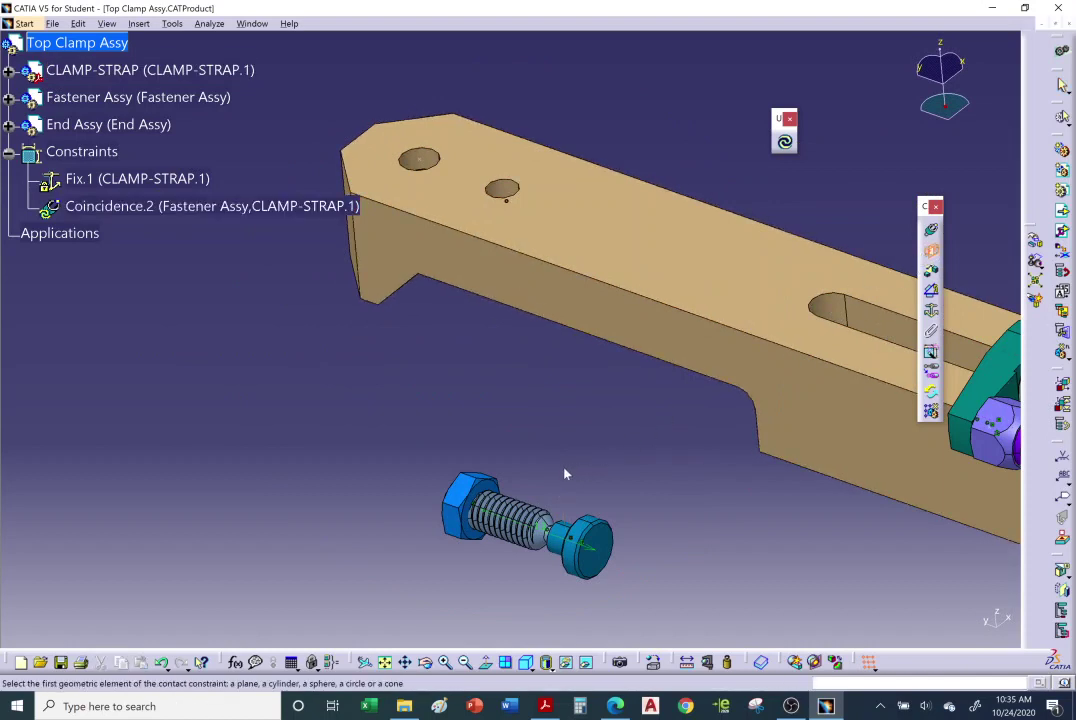
{"action": "left_click", "coordinate": [497, 489]}
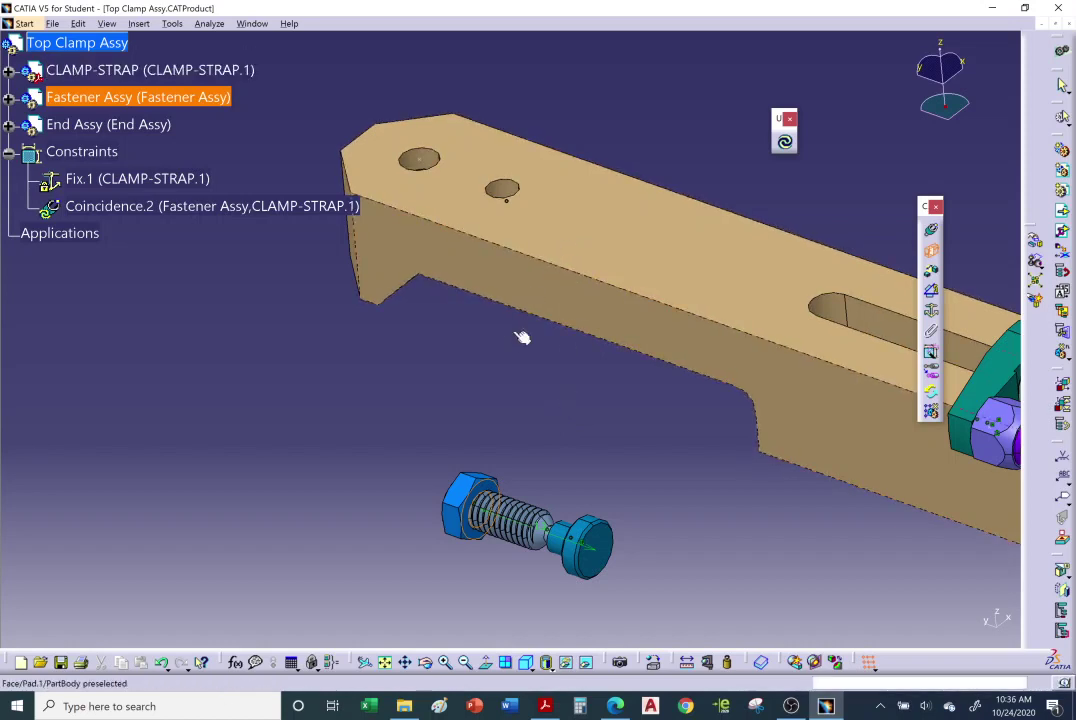
{"action": "left_click", "coordinate": [588, 243]}
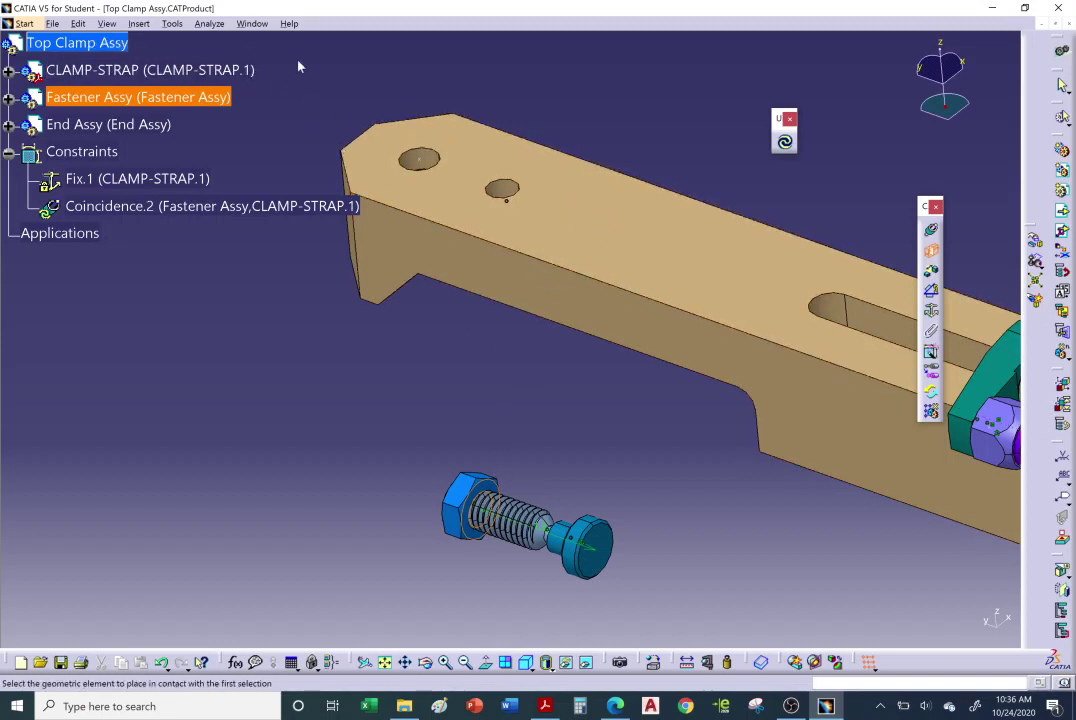
{"action": "left_click", "coordinate": [576, 221]}
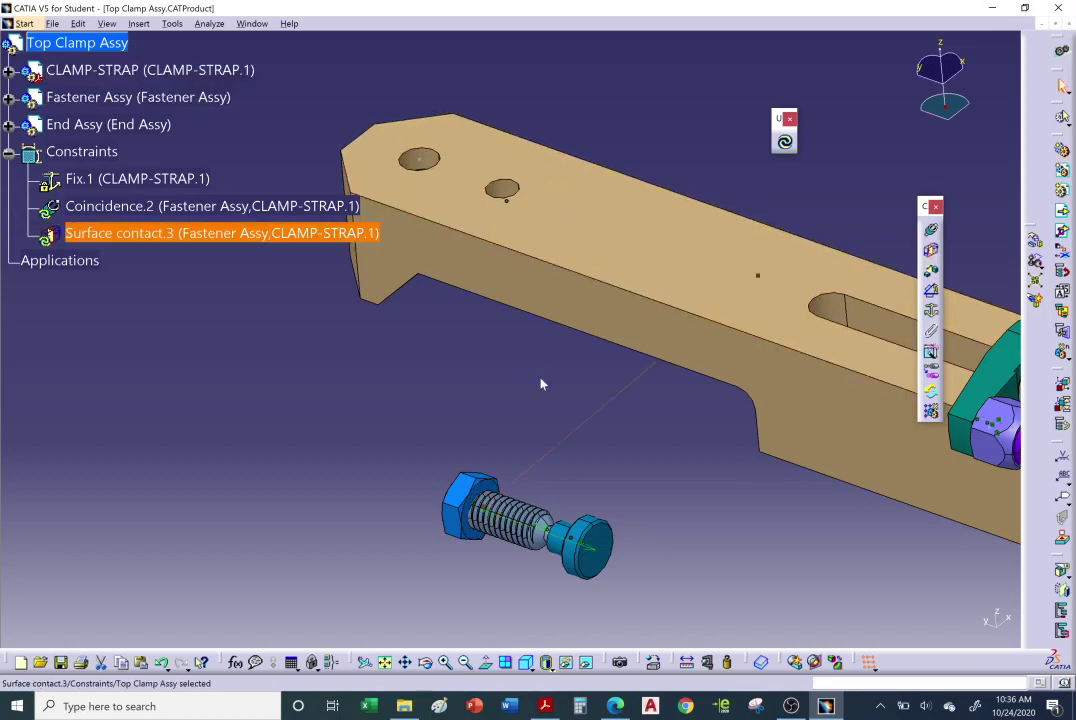
{"action": "middle_click_drag", "start_coordinate": [541, 384], "coordinate": [605, 477]}
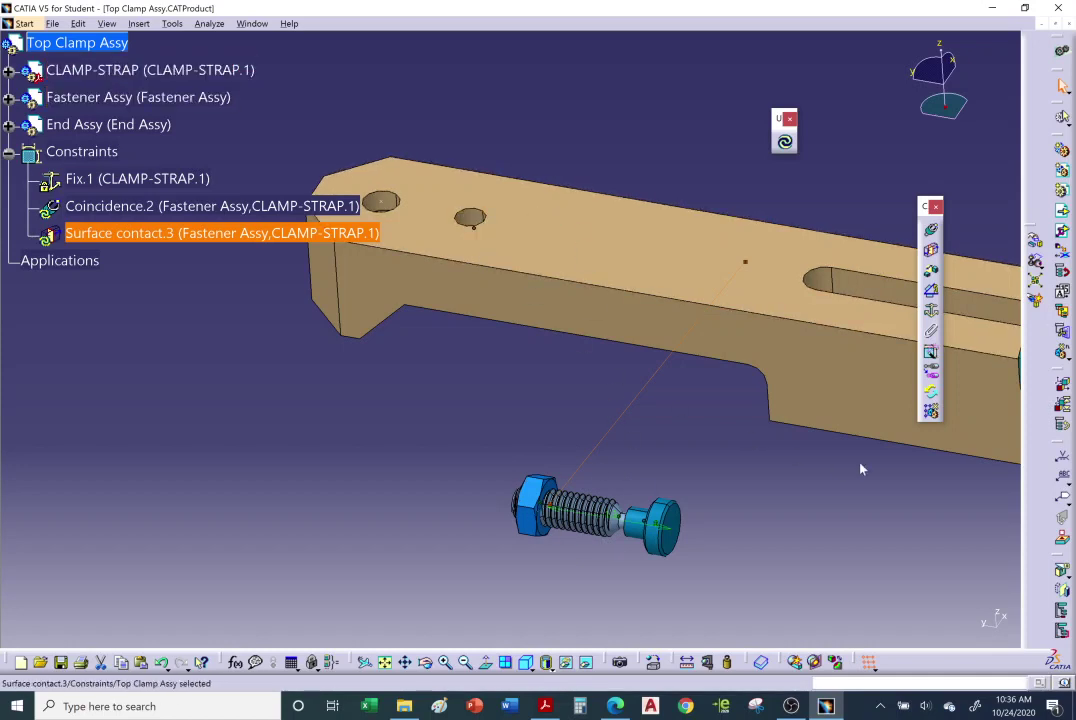
{"action": "left_click", "coordinate": [786, 143]}
{"action": "middle_click_drag", "start_coordinate": [793, 360], "coordinate": [526, 259]}
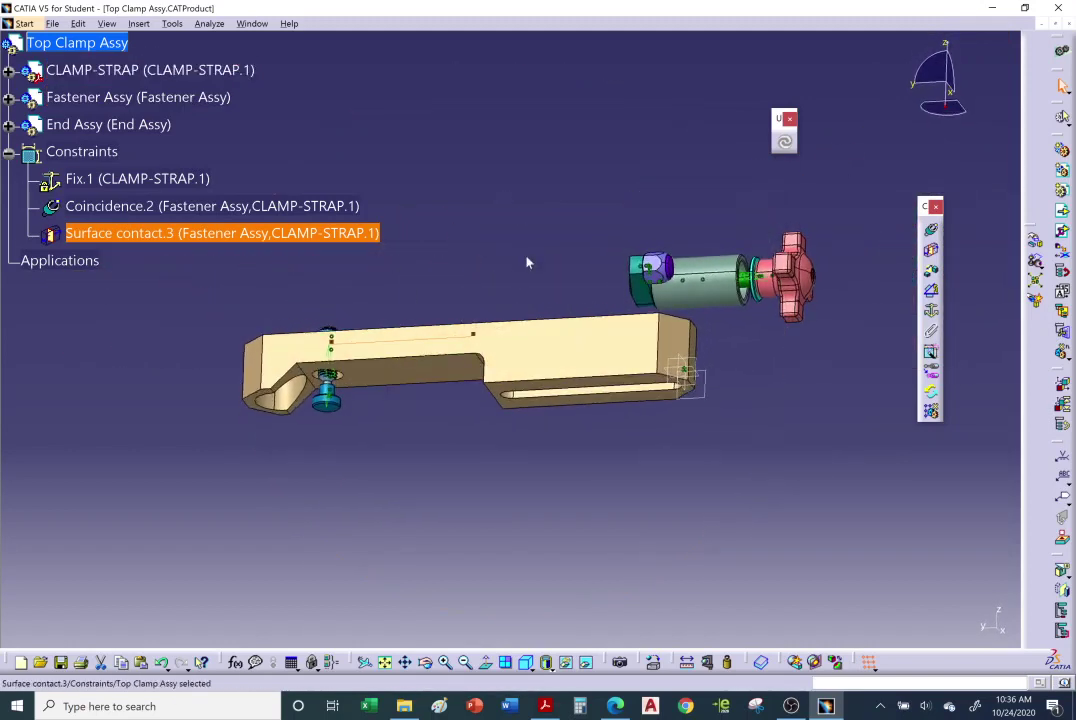
- Make the End Assy's bushing axis coincident with the clamp strap's larger round hole
{"action": "left_click", "coordinate": [128, 50]}
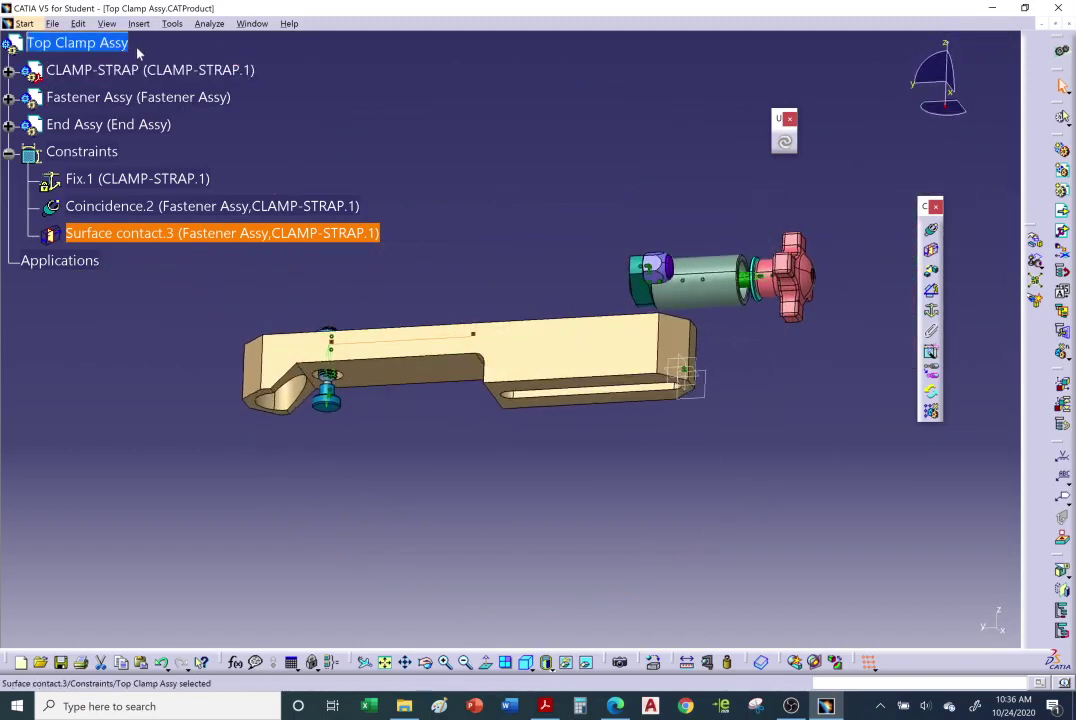
{"action": "left_click", "coordinate": [512, 128]}
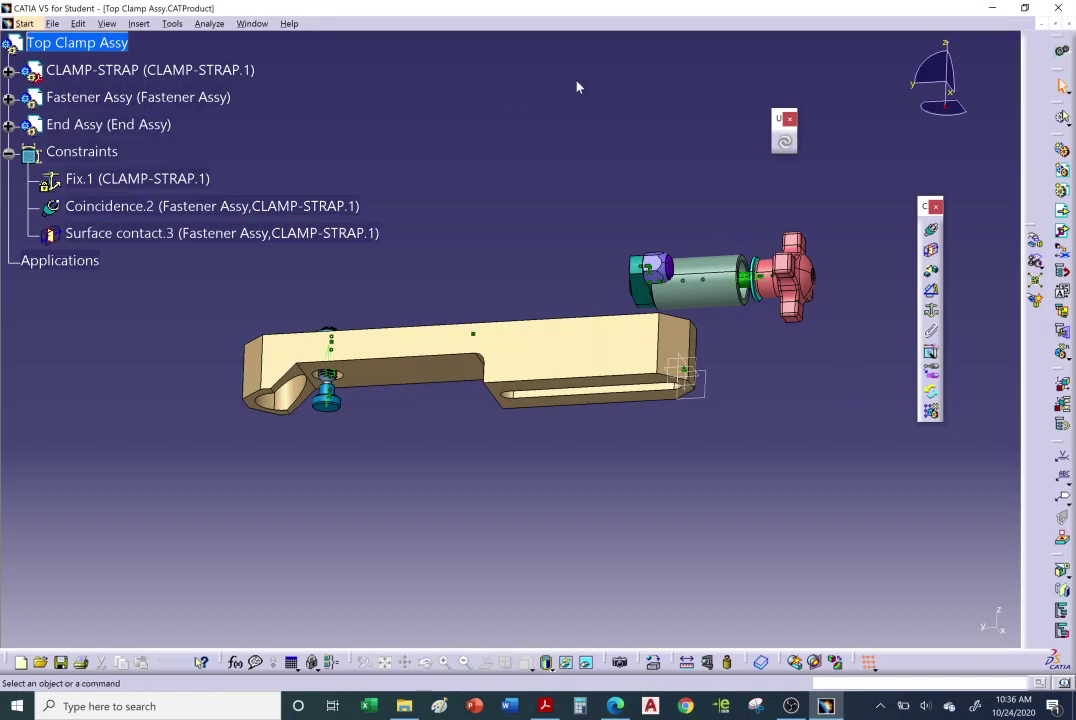
{"action": "left_click", "coordinate": [930, 229]}
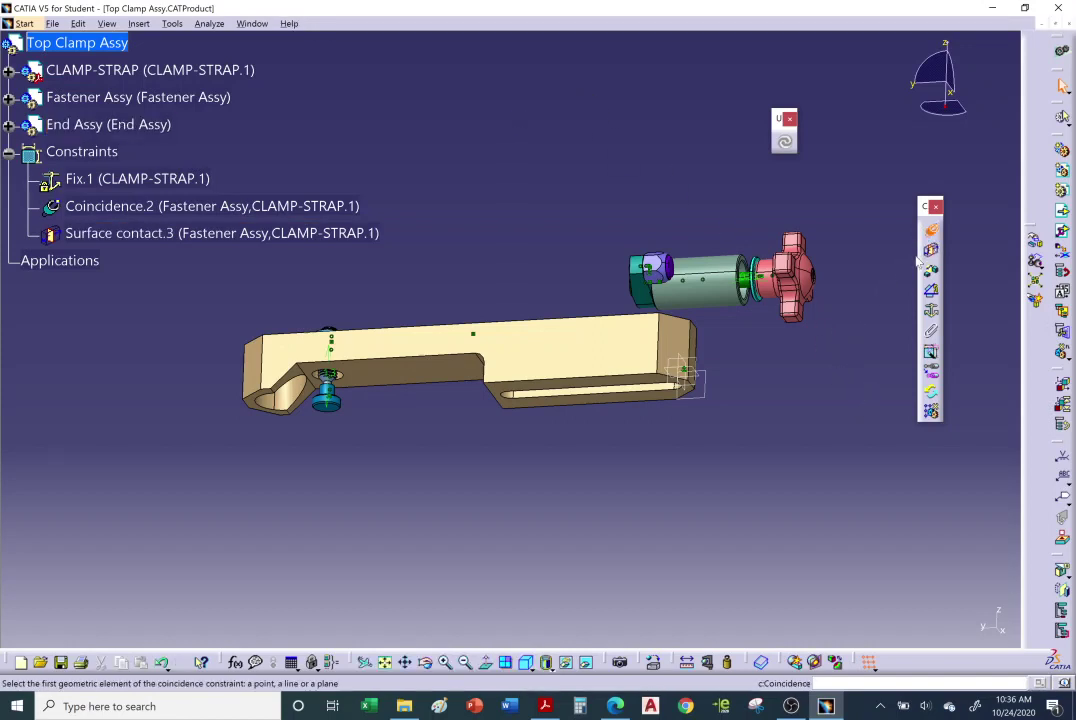
{"action": "left_click", "coordinate": [733, 316]}
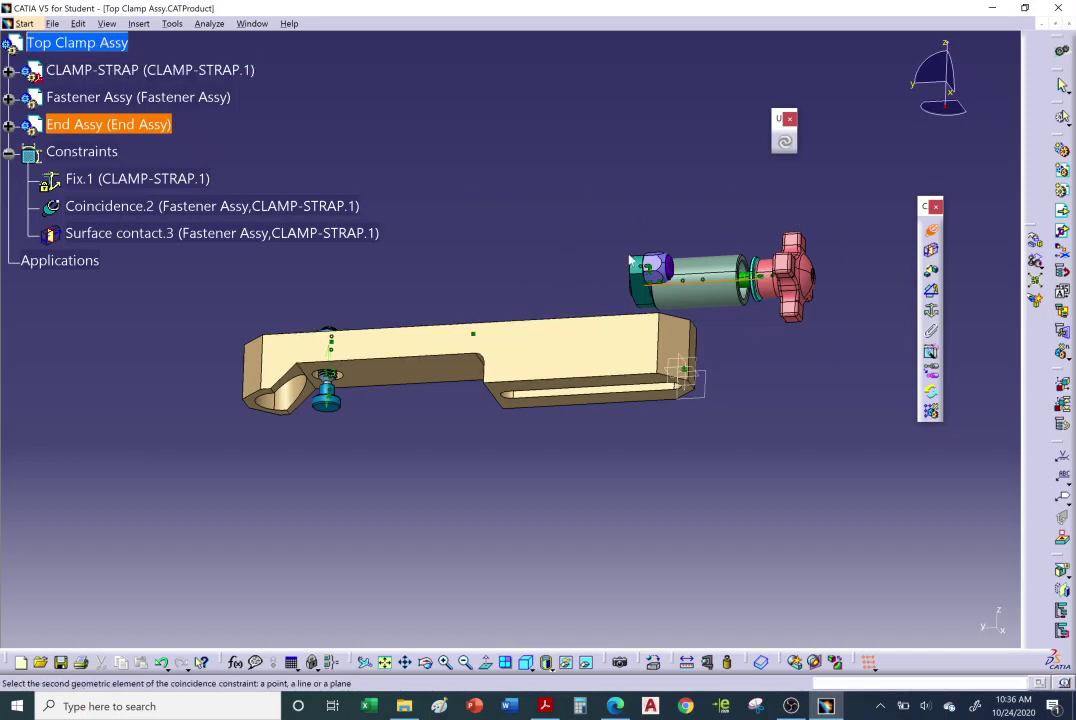
{"action": "middle_click_drag", "start_coordinate": [302, 413], "coordinate": [348, 420]}
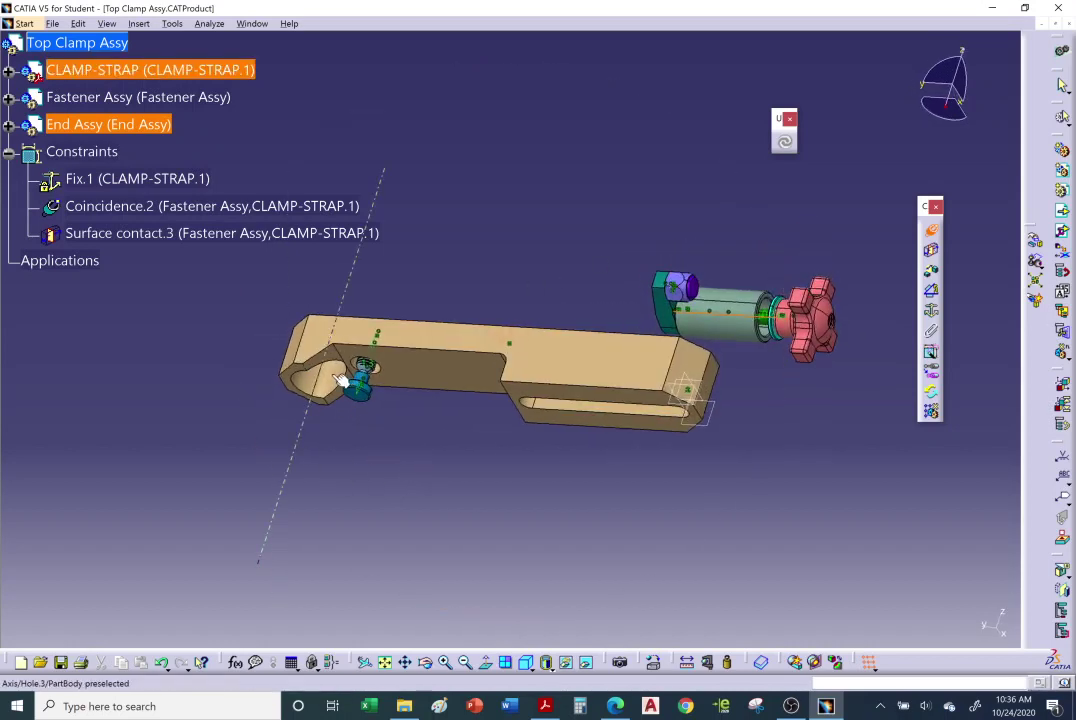
{"action": "left_click", "coordinate": [342, 378]}
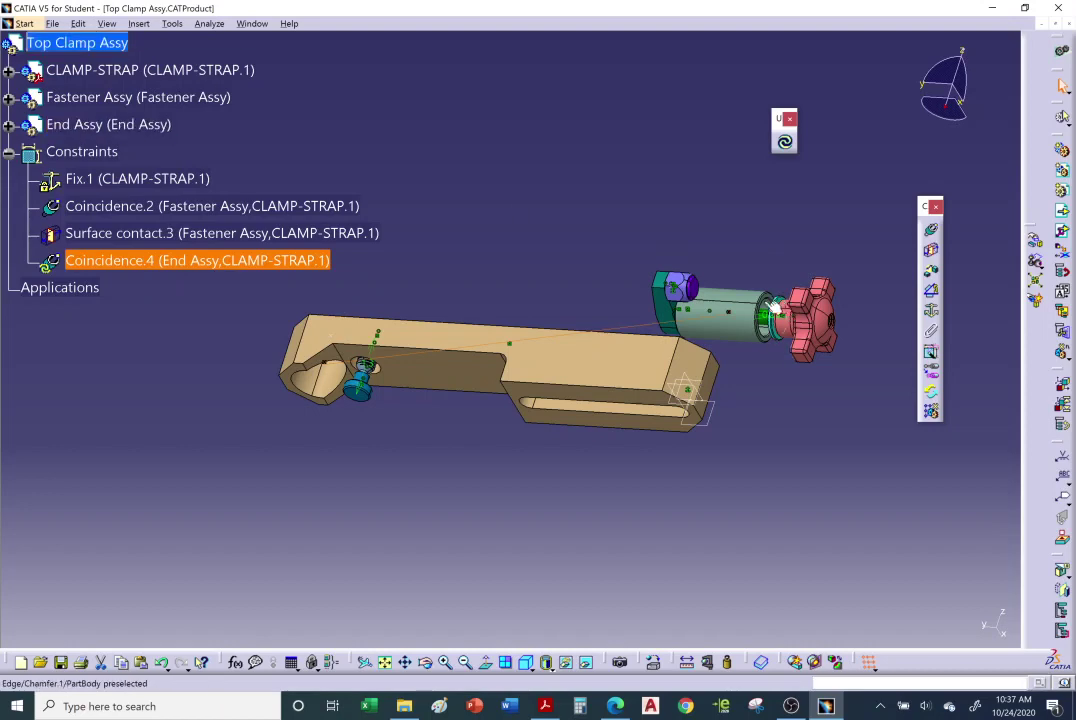
- After checking the Top Clamp Assy drawing, add surface contact between the washer's underside and the clamp strap's top face, and update the assembly
{"action": "middle_click_drag", "start_coordinate": [435, 415], "coordinate": [785, 360]}
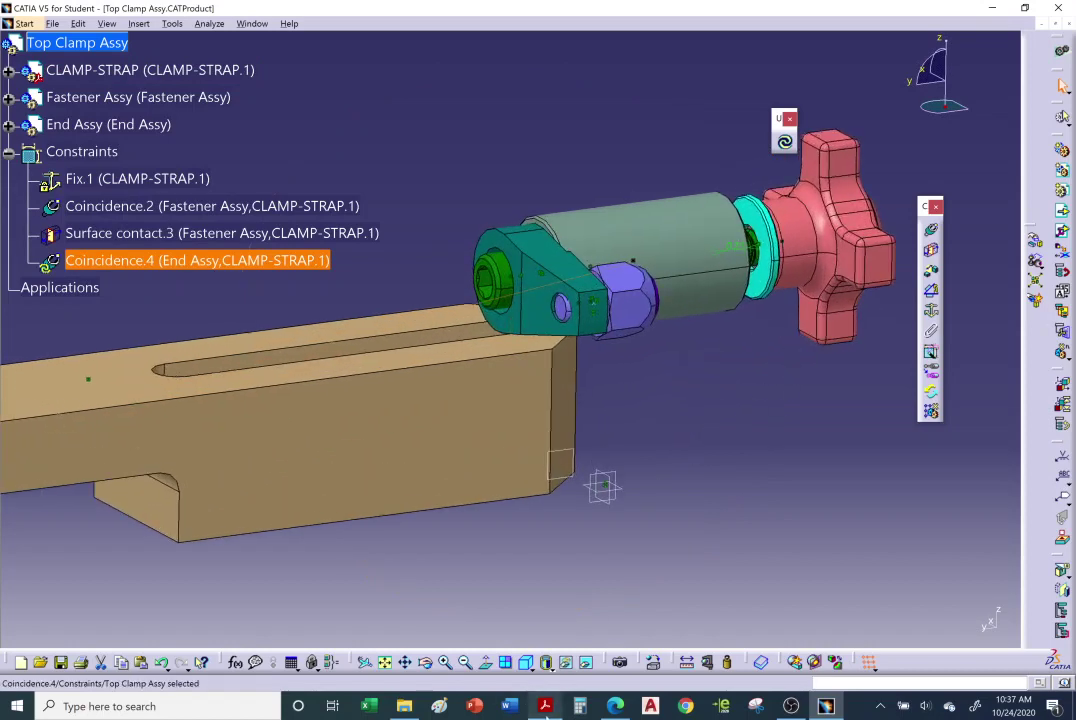
{"action": "key", "text": "alt+Tab"}
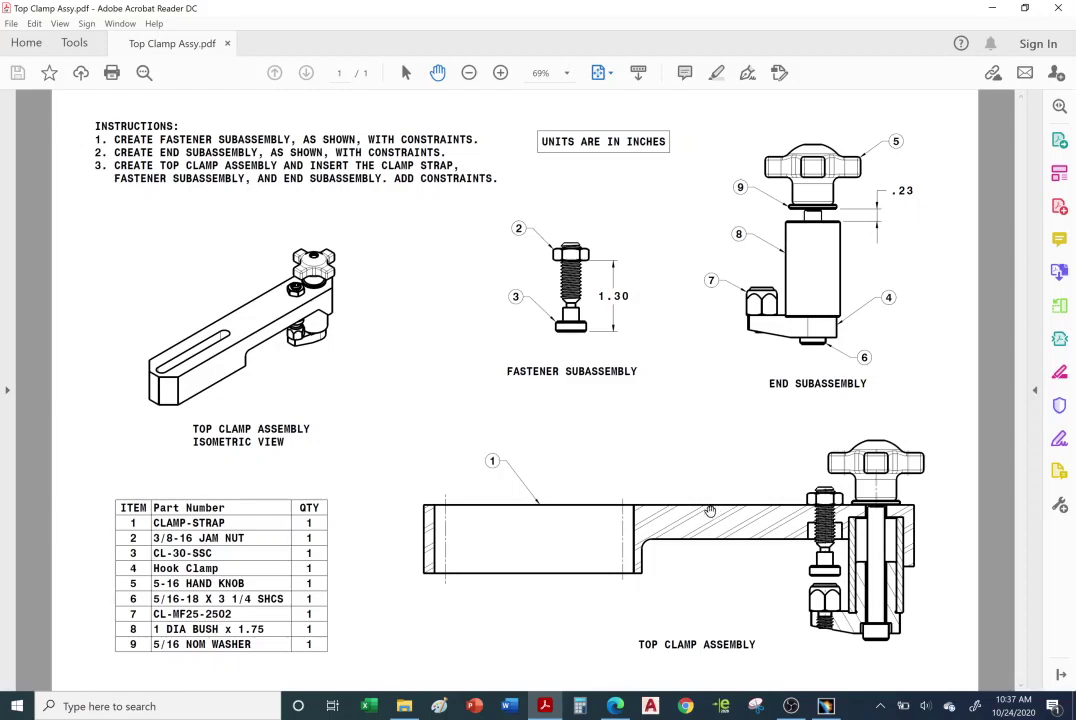
{"action": "key", "text": "alt+Tab"}
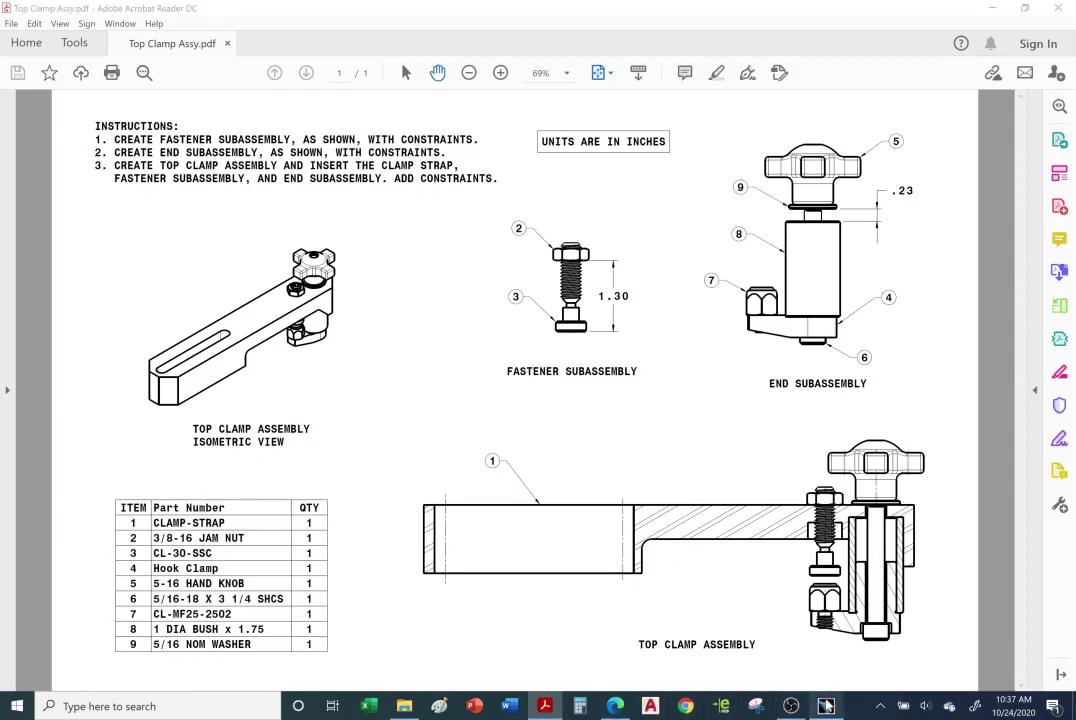
{"action": "left_click", "coordinate": [930, 270]}
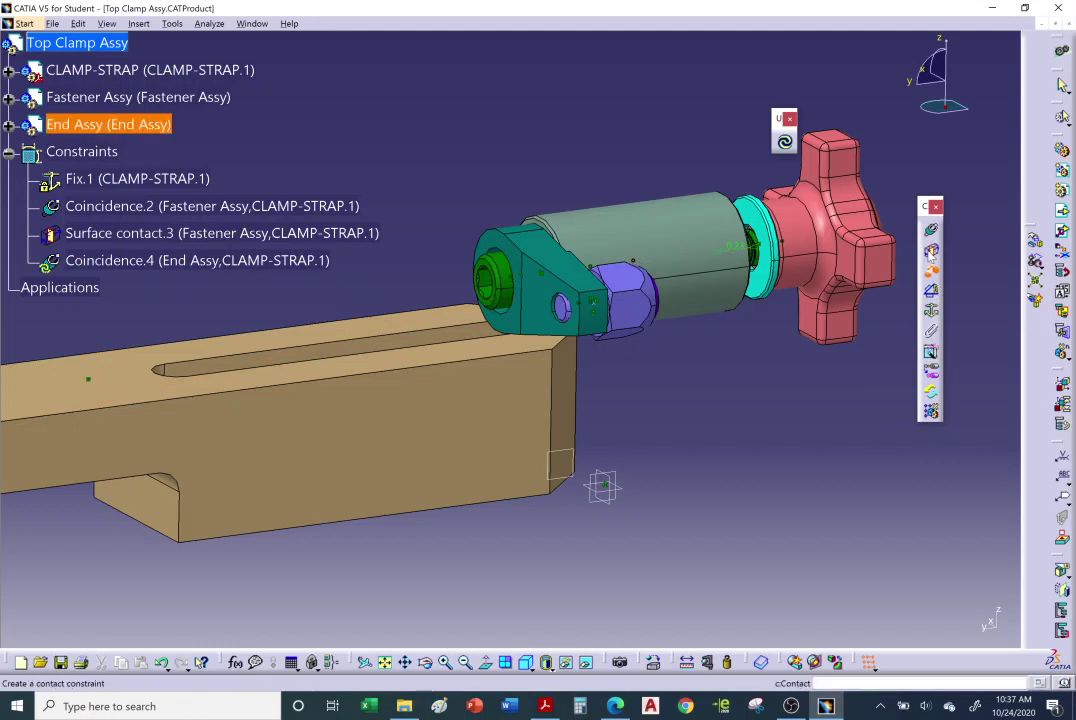
{"action": "left_click", "coordinate": [762, 220]}
{"action": "middle_click_drag", "start_coordinate": [762, 220], "coordinate": [573, 380]}
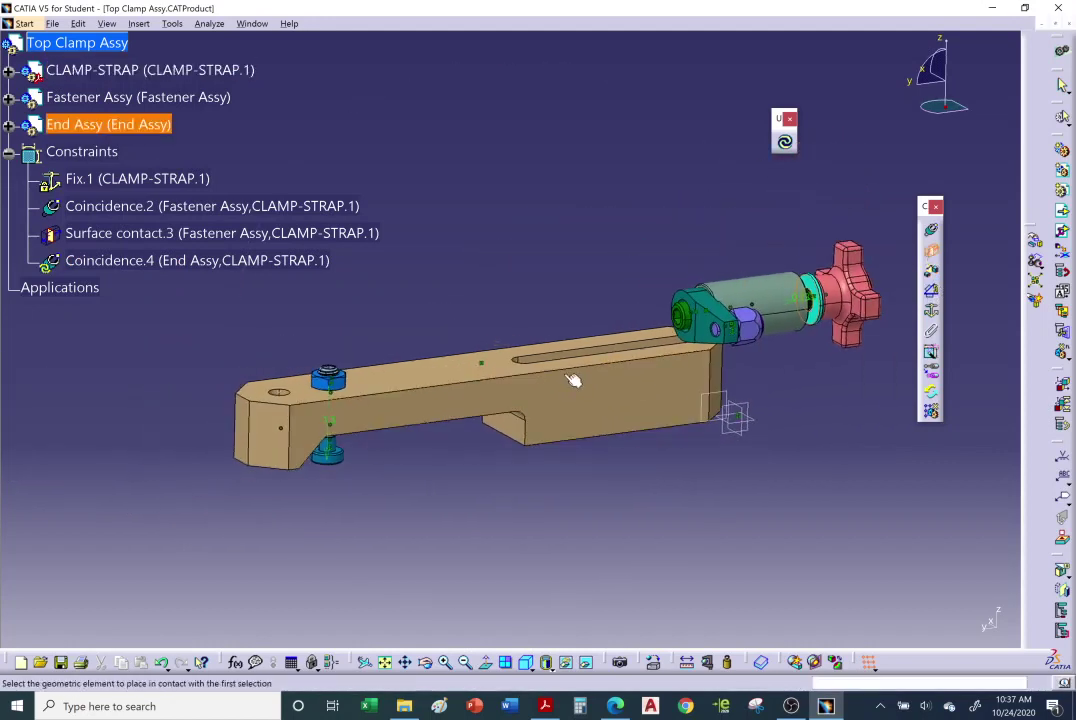
{"action": "left_click", "coordinate": [425, 374]}
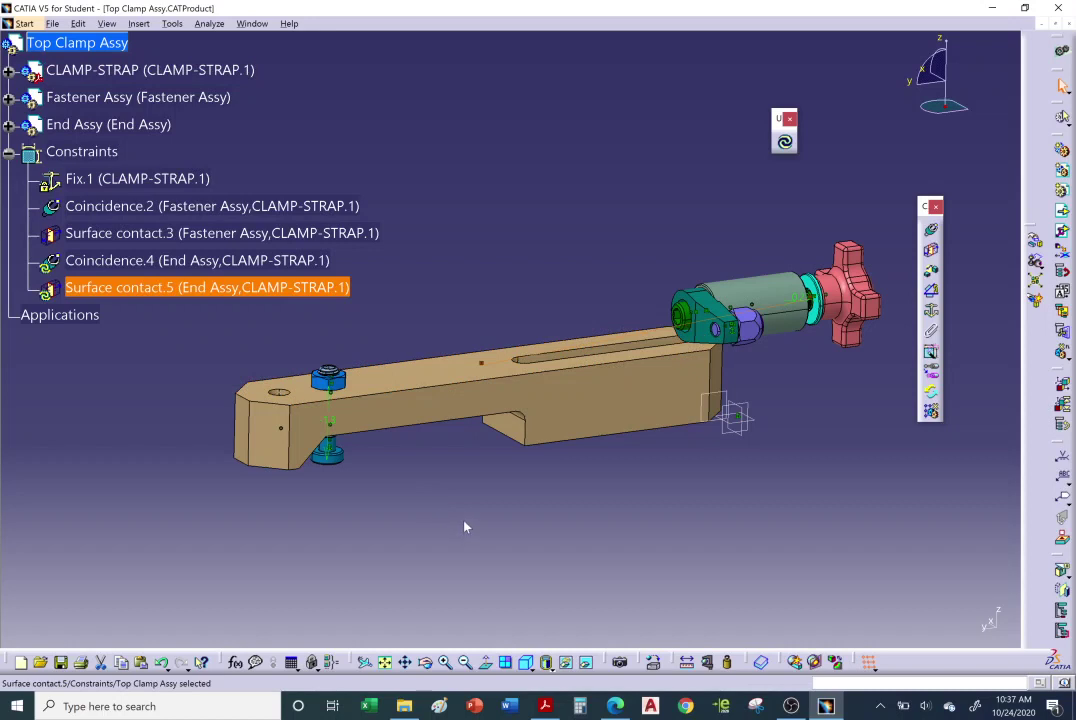
{"action": "left_click", "coordinate": [785, 143]}
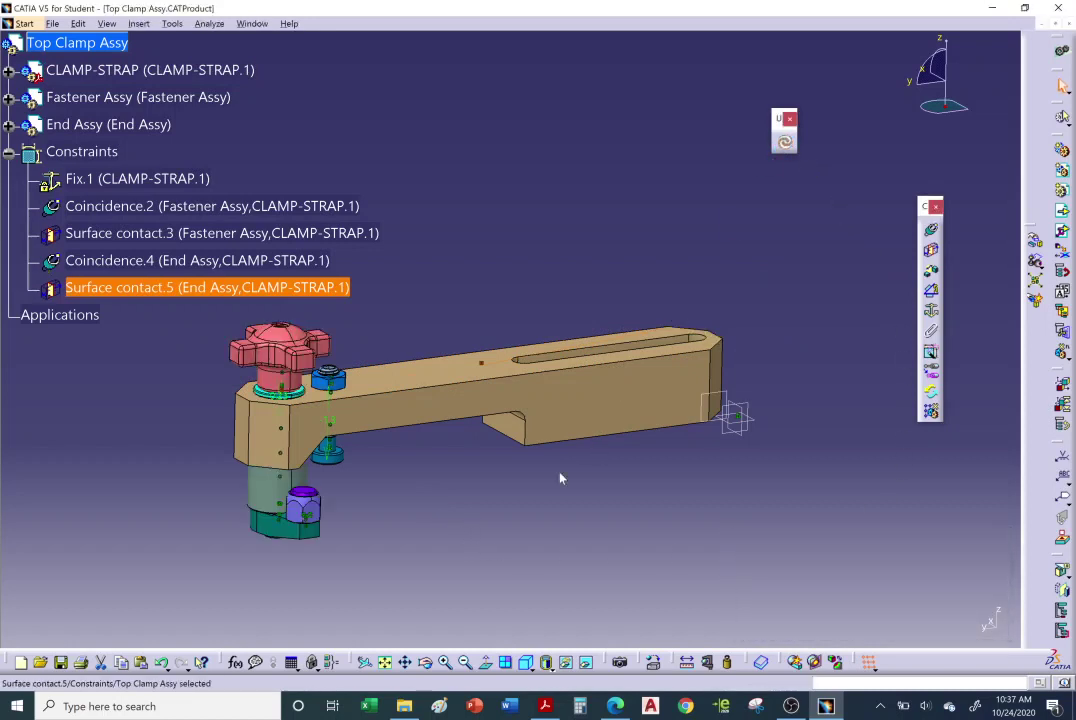
- Collapse the Constraints branch and examine the hook clamp's orientation relative to the clamp strap, including its straight pocket edge
{"action": "middle_click_drag", "start_coordinate": [560, 478], "coordinate": [449, 442]}
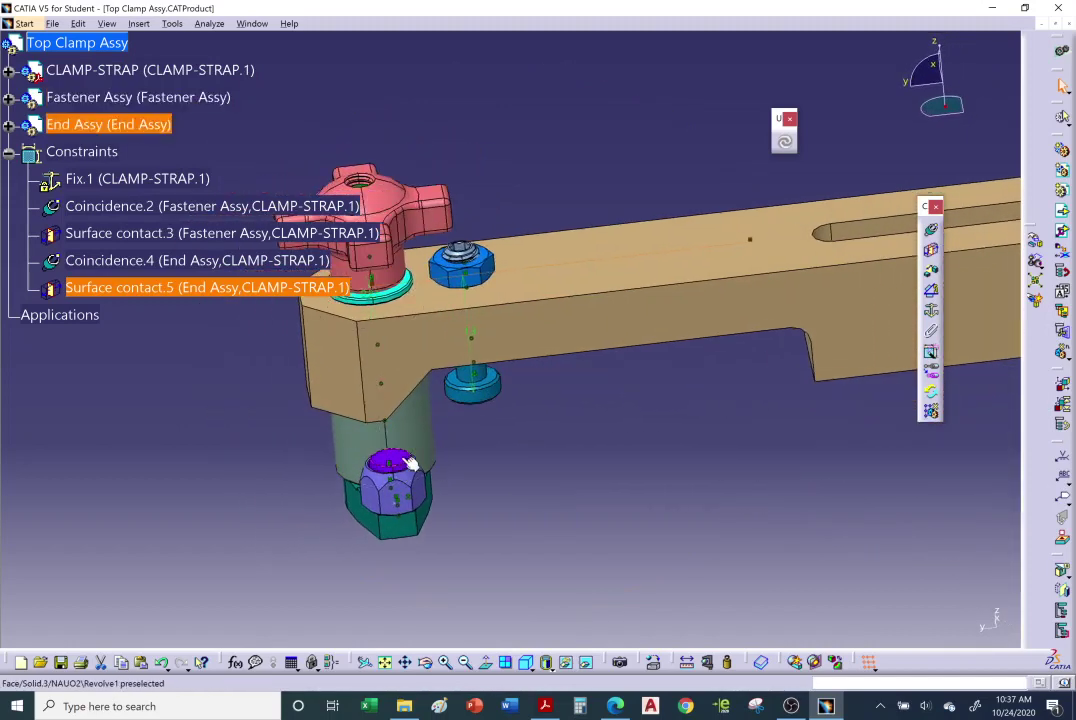
{"action": "mouse_move", "coordinate": [490, 399]}
{"action": "middle_mouse_down"}
{"action": "mouse_move", "coordinate": [556, 428]}
{"action": "mouse_move", "coordinate": [600, 420]}
{"action": "mouse_move", "coordinate": [481, 398]}
{"action": "middle_mouse_up"}
{"action": "left_click", "coordinate": [8, 152]}
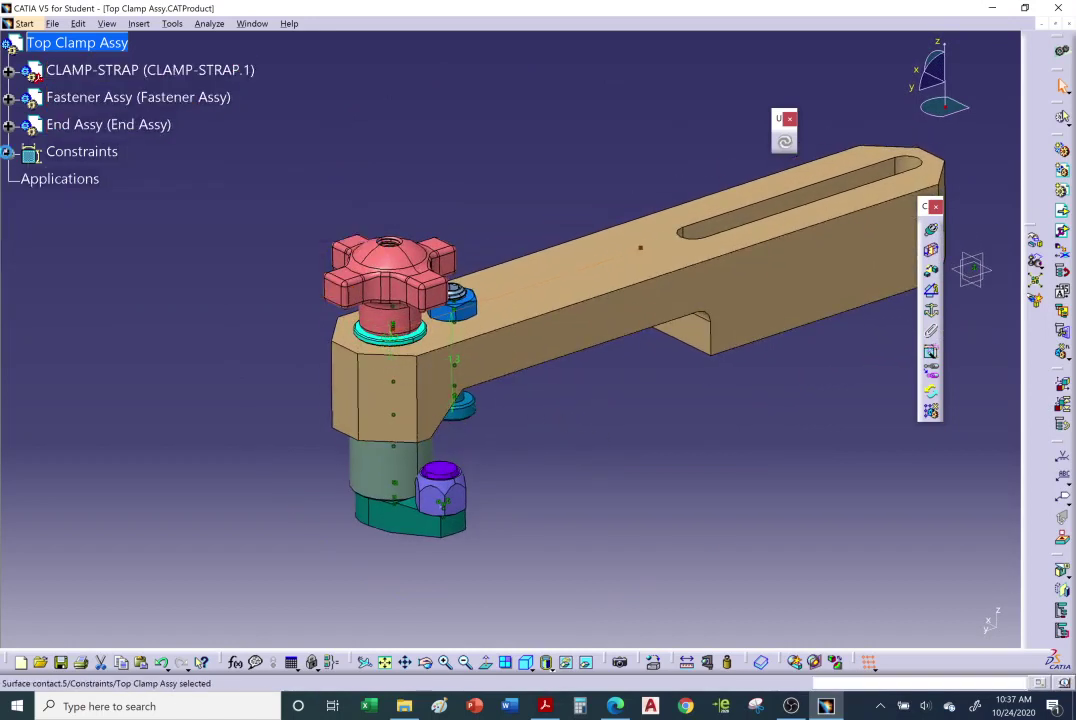
{"action": "middle_click_drag", "start_coordinate": [700, 350], "coordinate": [844, 455]}
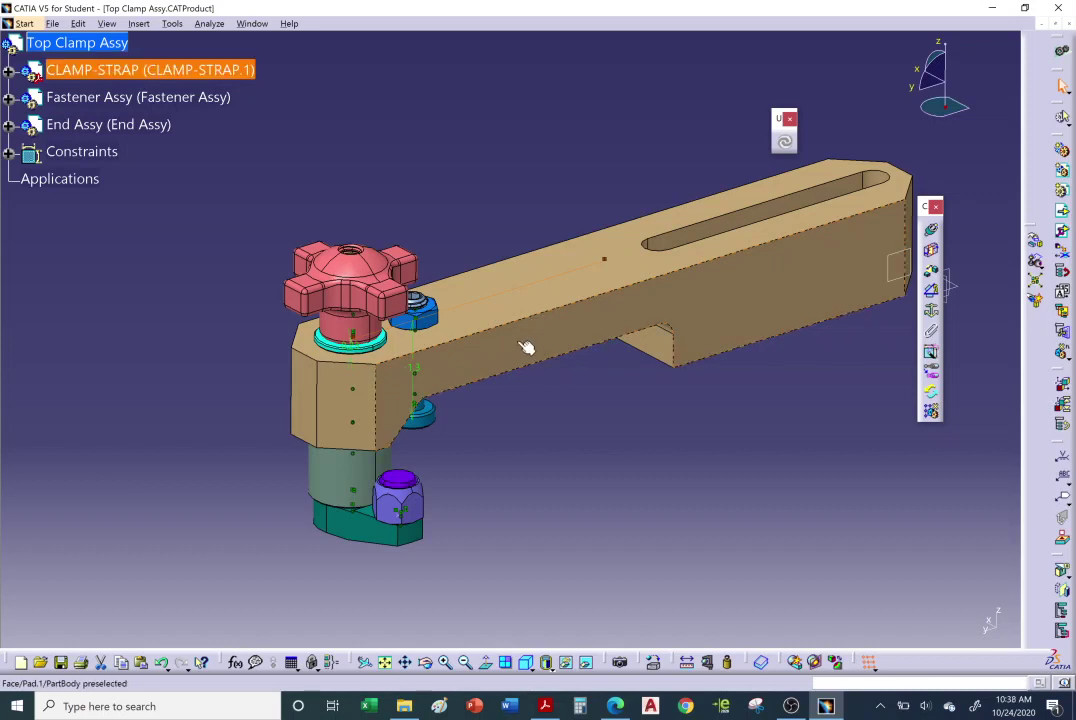
{"action": "middle_click_drag", "start_coordinate": [526, 347], "coordinate": [668, 355]}
{"action": "middle_click_drag", "start_coordinate": [432, 355], "coordinate": [540, 365]}
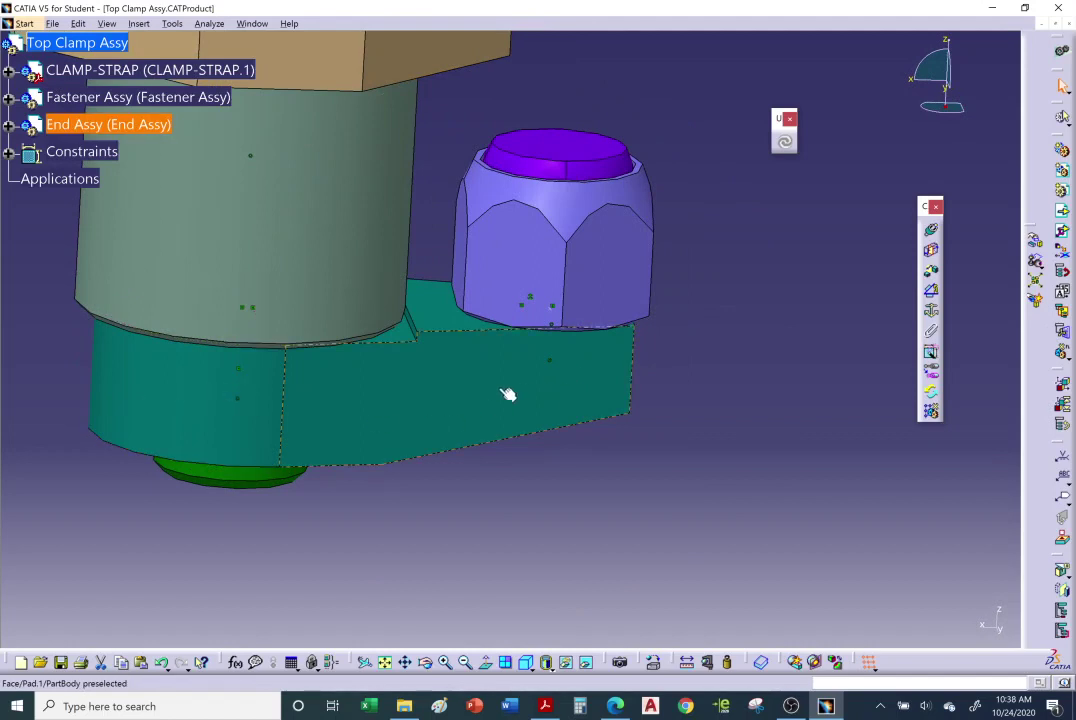
{"action": "middle_click_drag", "start_coordinate": [500, 407], "coordinate": [411, 343]}
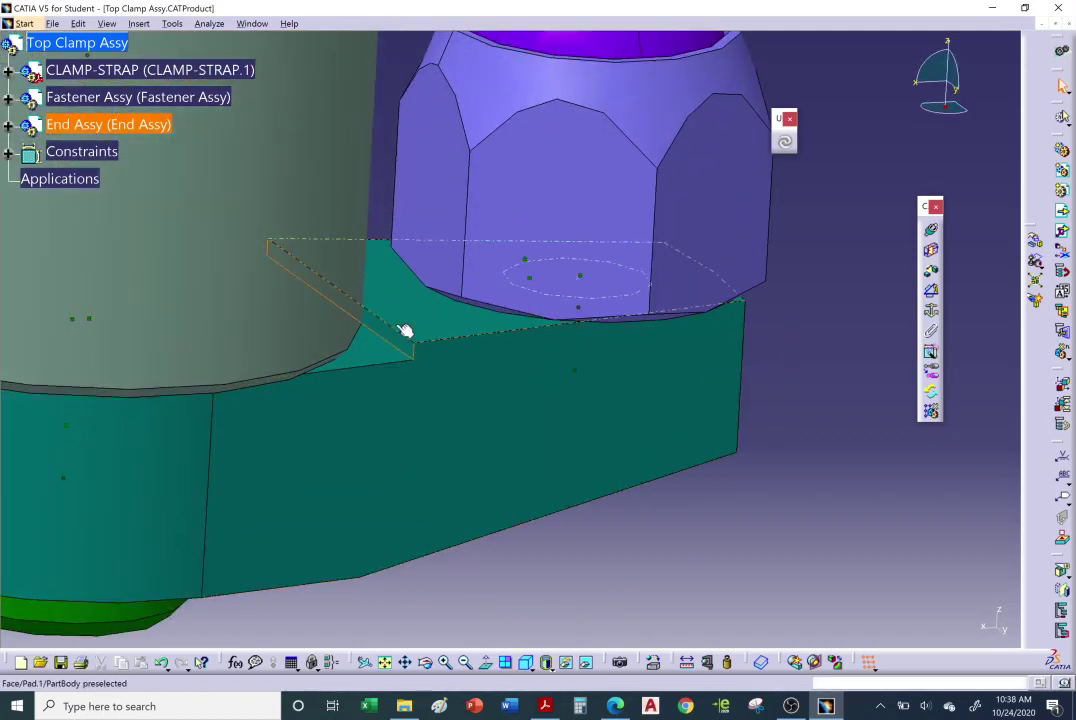
{"action": "left_click", "coordinate": [405, 334]}
{"action": "middle_click_drag", "start_coordinate": [692, 492], "coordinate": [680, 420]}
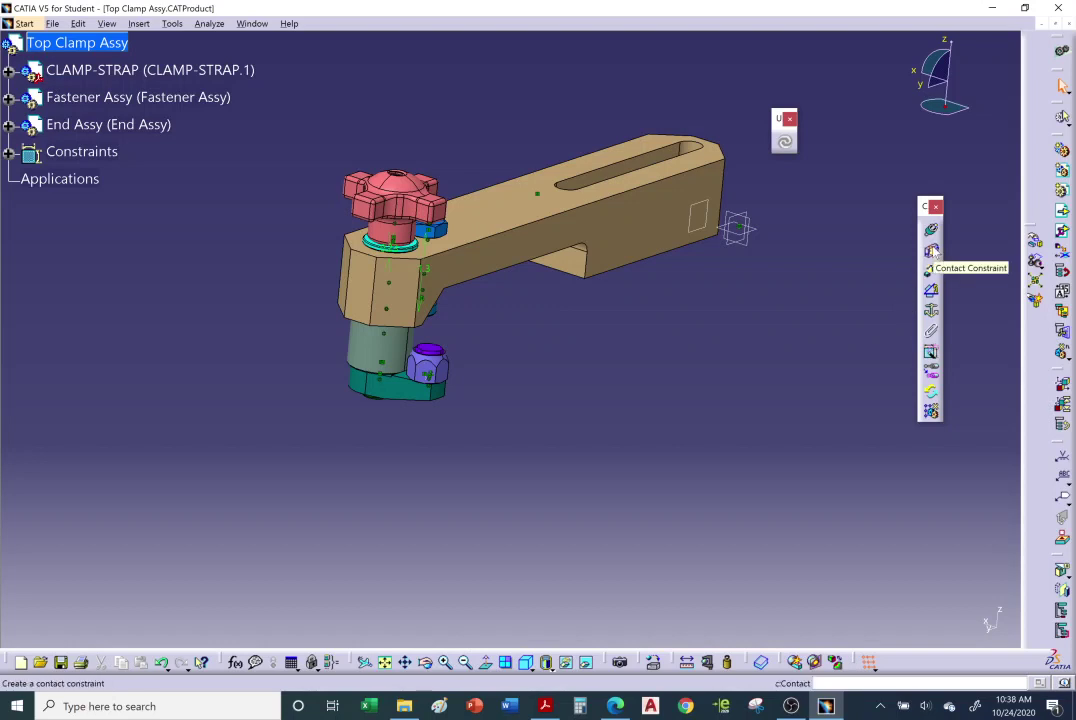
- Create an angle constraint between the clamp strap's long side face and the hook clamp's straight pocket edge
{"action": "left_click", "coordinate": [930, 290]}
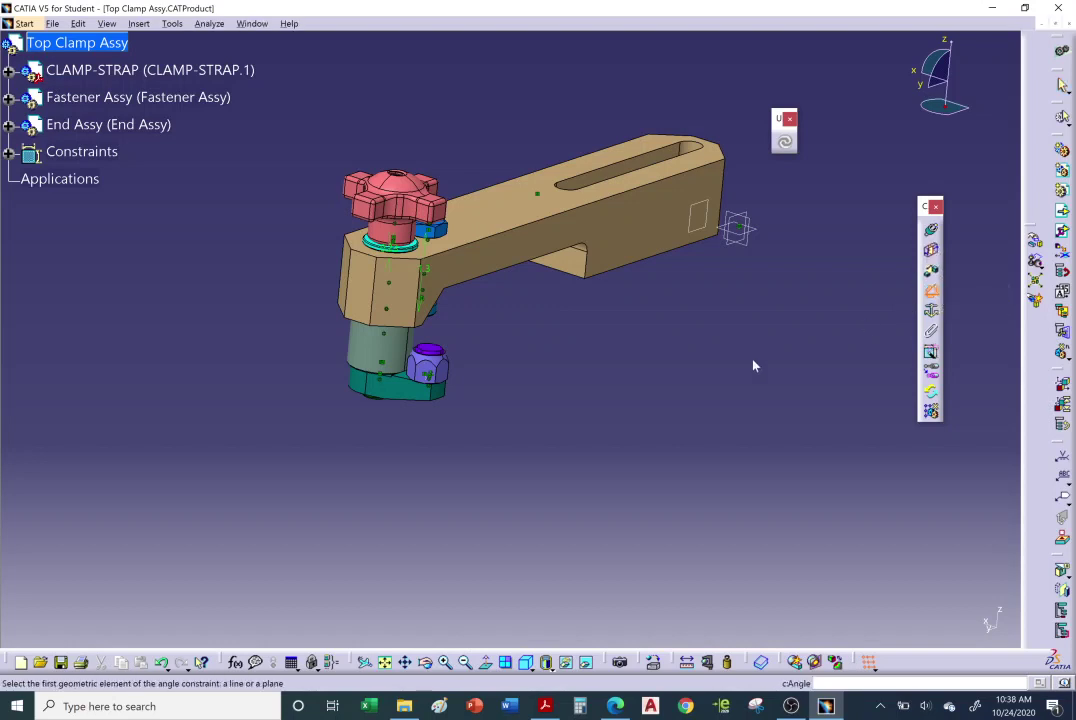
{"action": "left_click", "coordinate": [484, 256]}
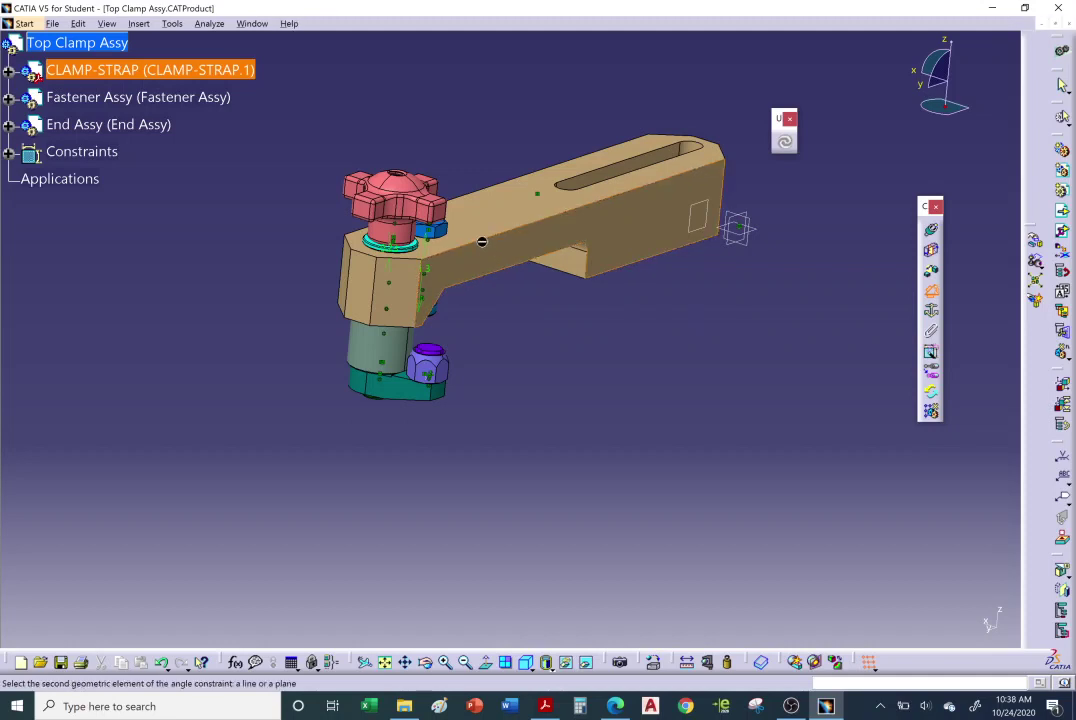
{"action": "middle_click_drag", "start_coordinate": [380, 425], "coordinate": [661, 336]}
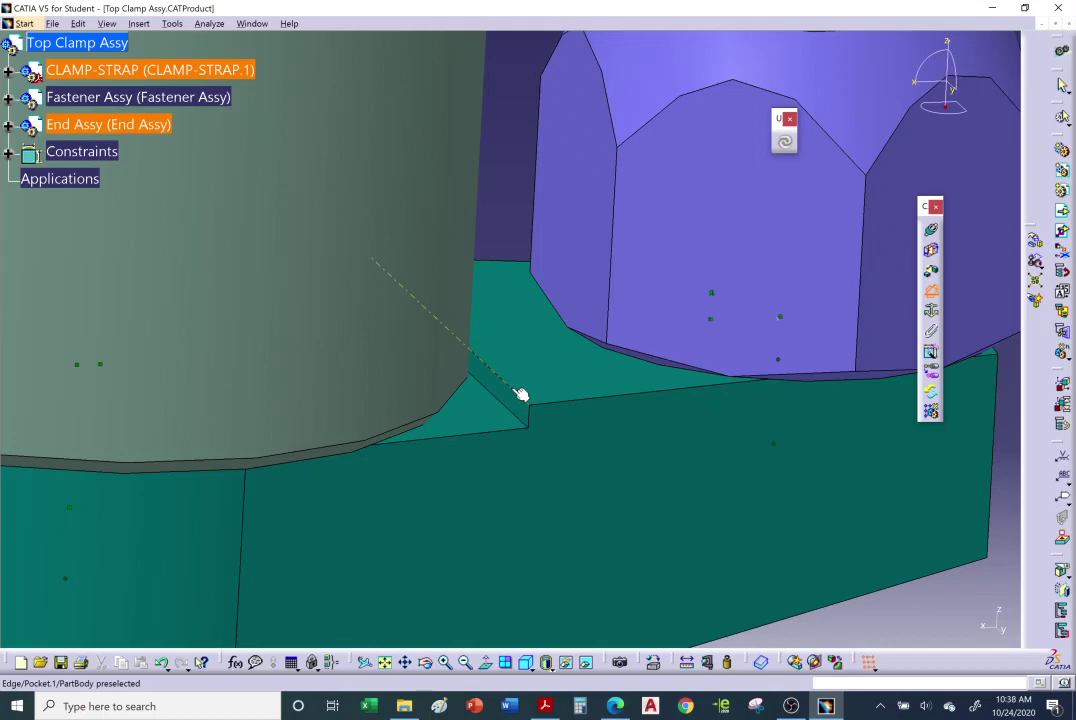
{"action": "double_click", "coordinate": [569, 324]}
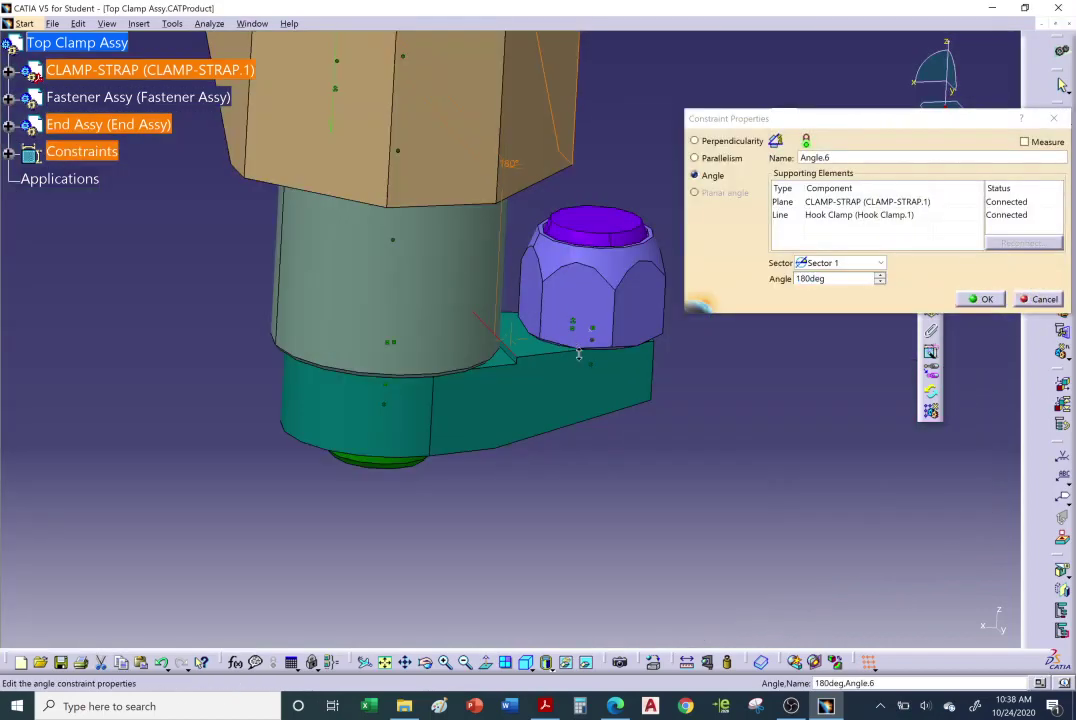
{"action": "middle_click_drag", "start_coordinate": [372, 335], "coordinate": [560, 480]}
{"action": "middle_click_drag", "start_coordinate": [715, 383], "coordinate": [790, 337]}
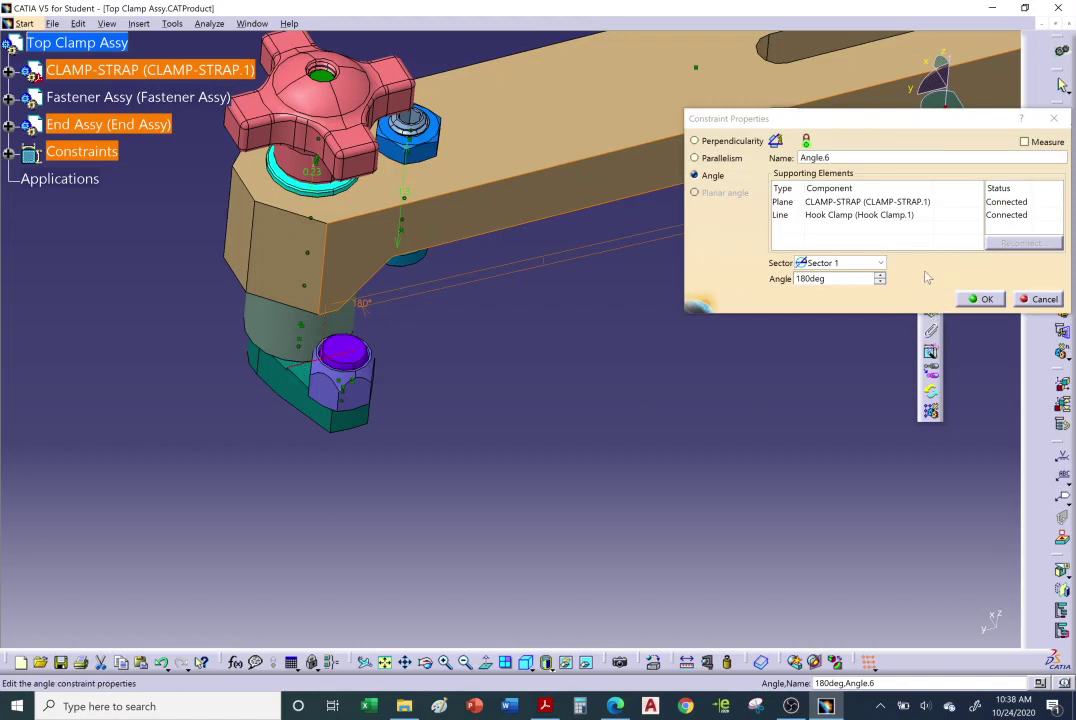
- Set the angle constraint between the strap and hook clamp to 90 degrees, and reposition the floating Update toolbar beside the Constraints toolbar
{"action": "double_click", "coordinate": [820, 278]}
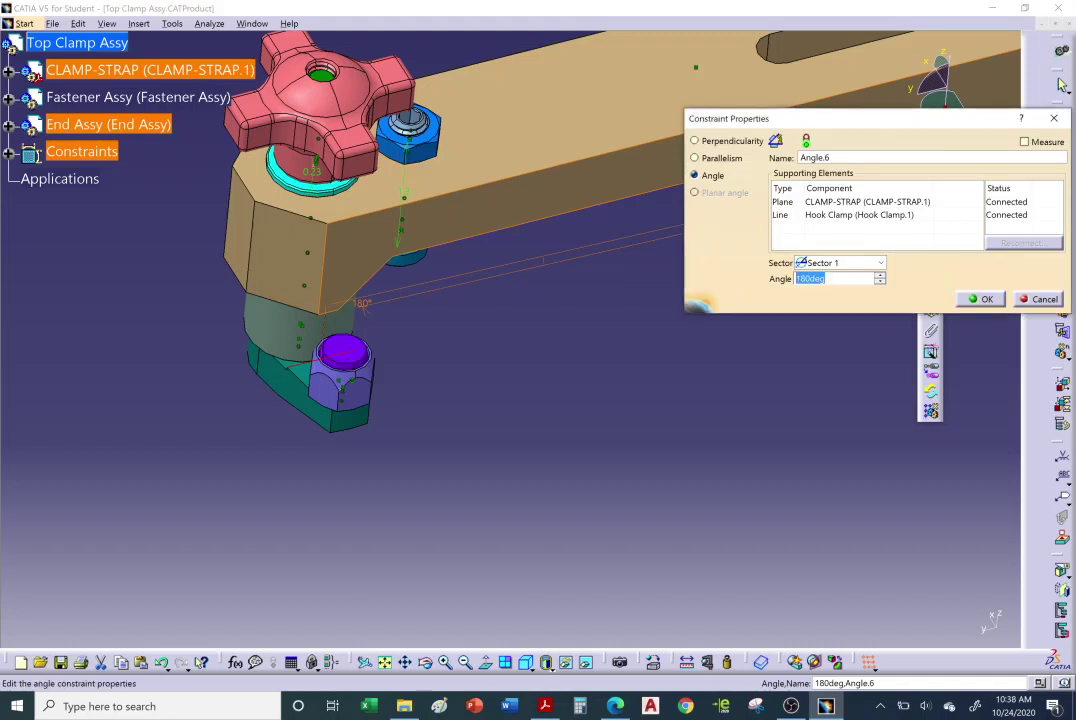
{"action": "type", "text": "90"}
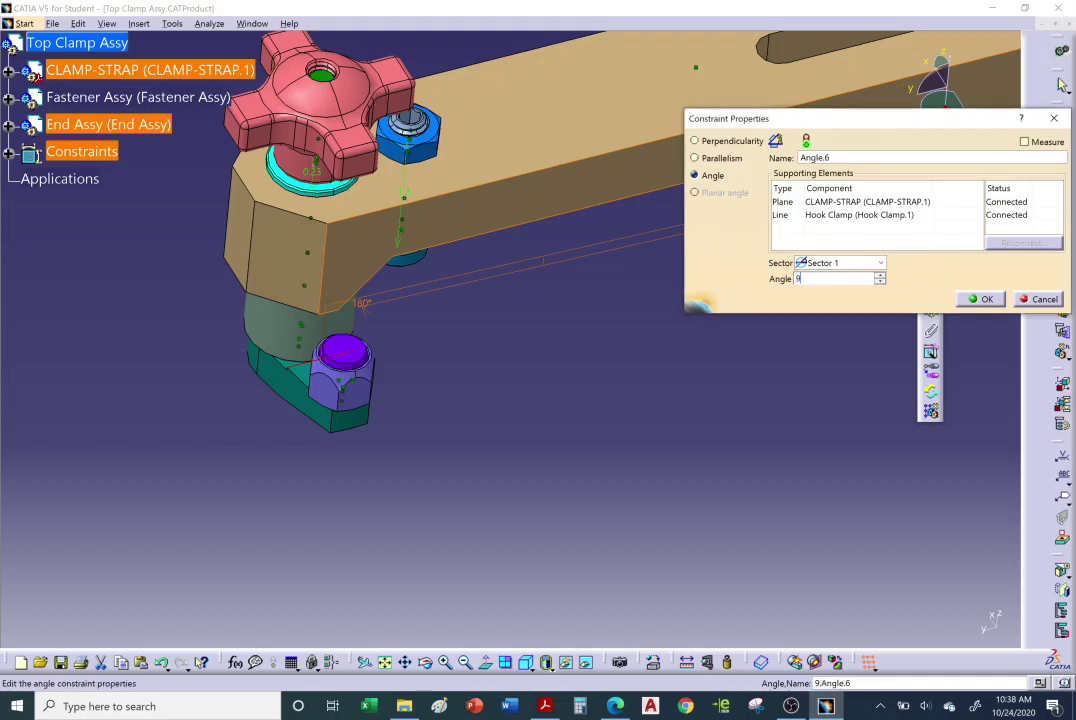
{"action": "left_click", "coordinate": [980, 299]}
{"action": "middle_click_drag", "start_coordinate": [641, 348], "coordinate": [804, 173]}
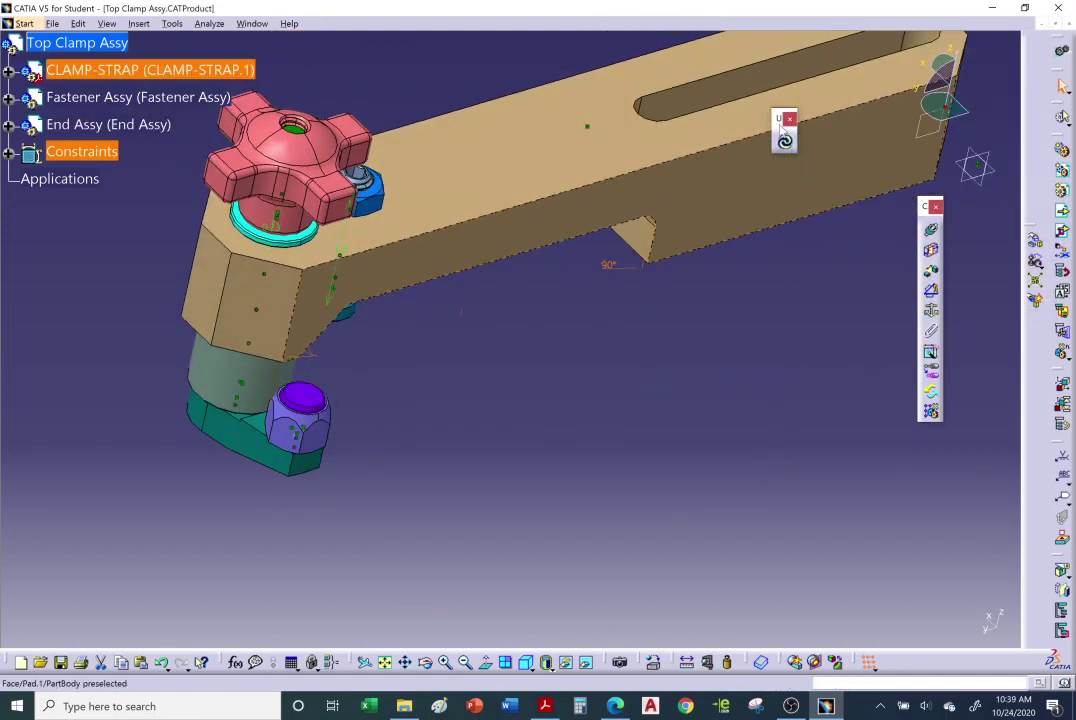
{"action": "left_click_drag", "start_coordinate": [779, 118], "coordinate": [851, 278]}
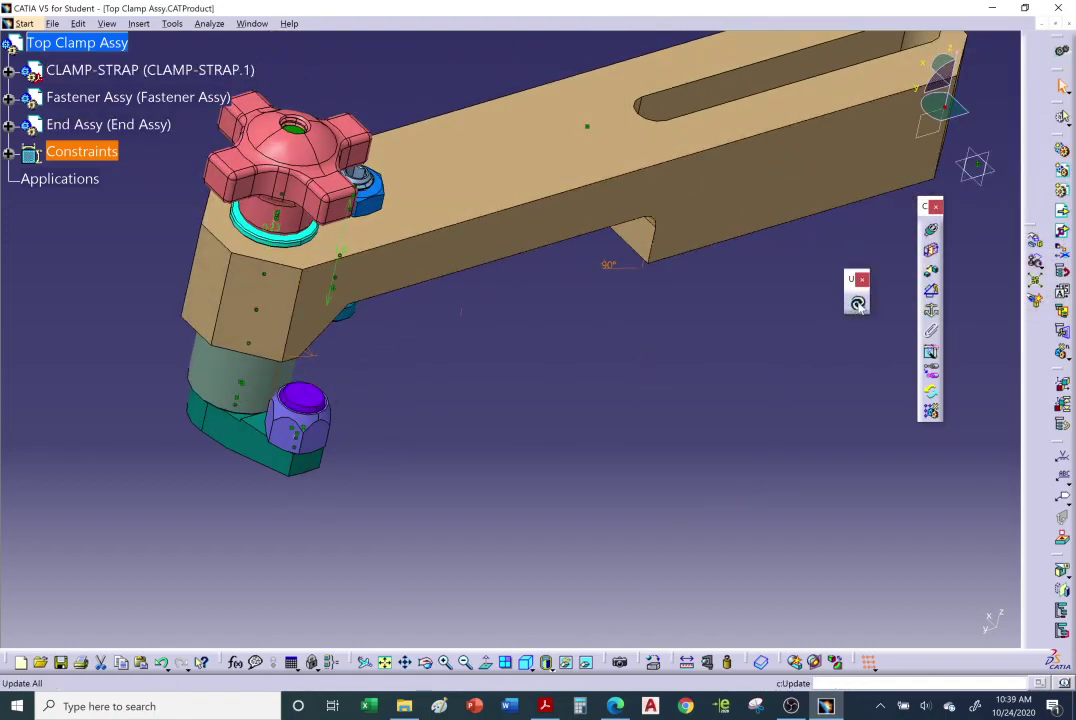
- Update the assembly, set the angle constraint between the clamp strap and hook clamp to 270 degrees, and update again
{"action": "left_click", "coordinate": [857, 304]}
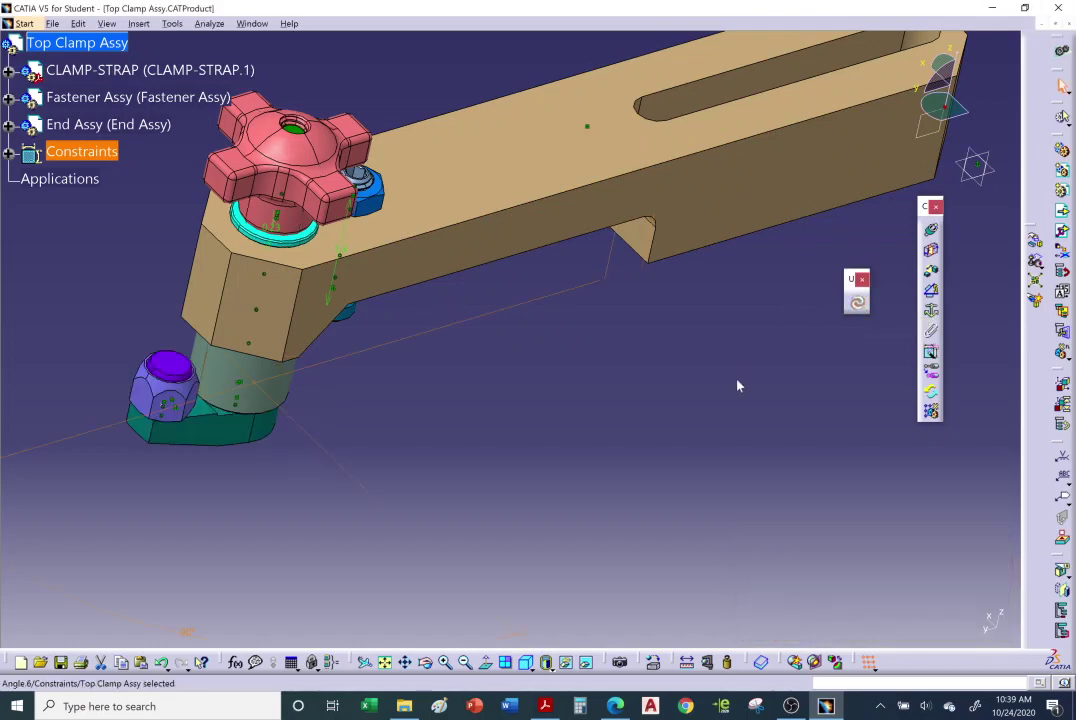
{"action": "middle_click_drag", "start_coordinate": [737, 384], "coordinate": [418, 430]}
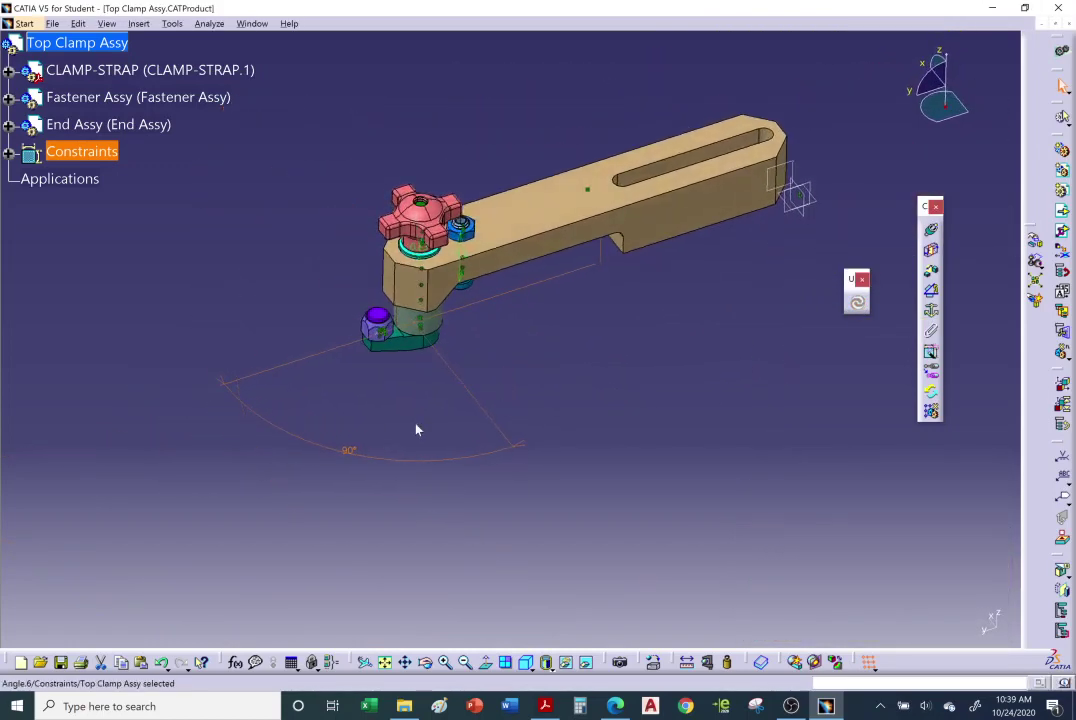
{"action": "left_click", "coordinate": [353, 452]}
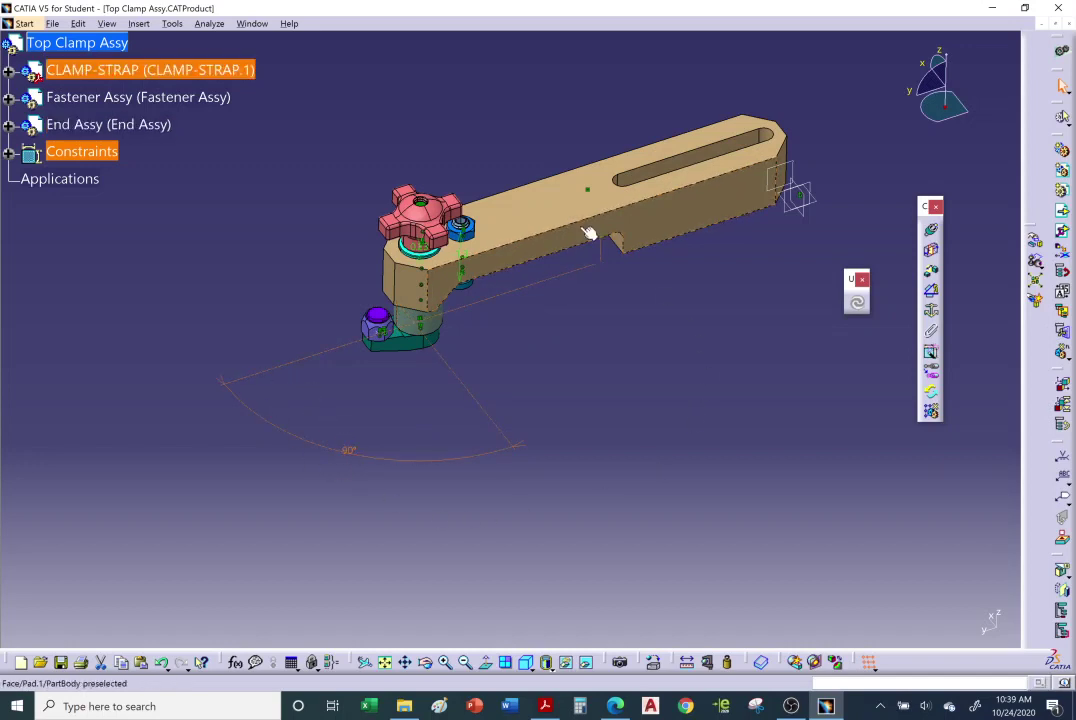
{"action": "double_click", "coordinate": [360, 457]}
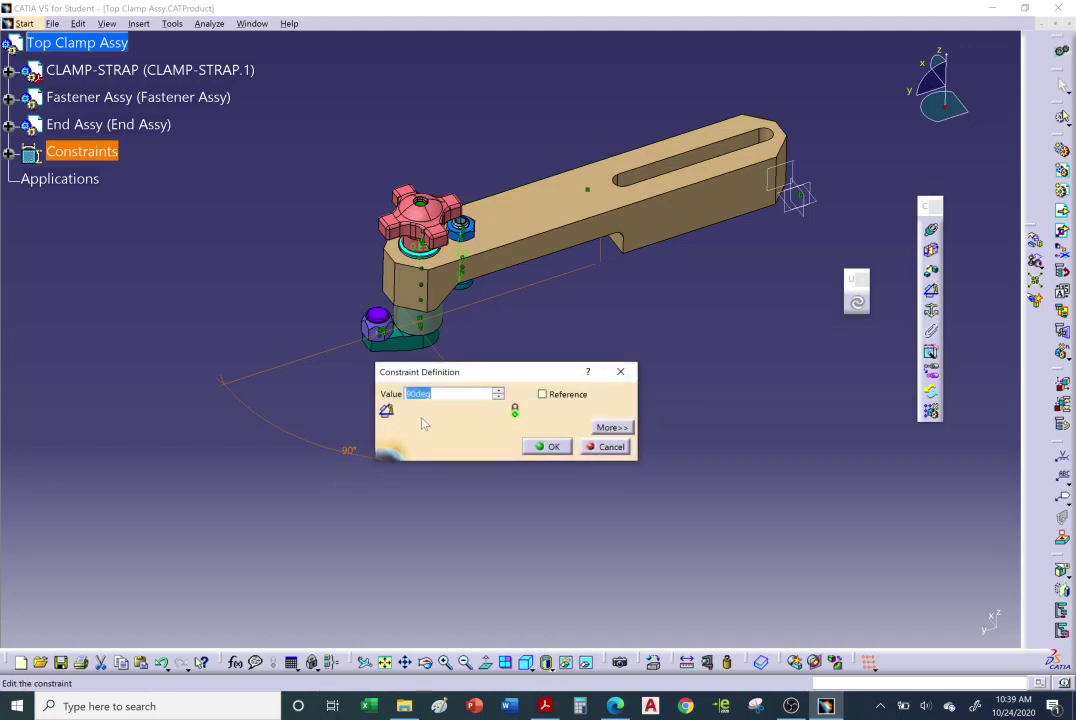
{"action": "type", "text": "27"}
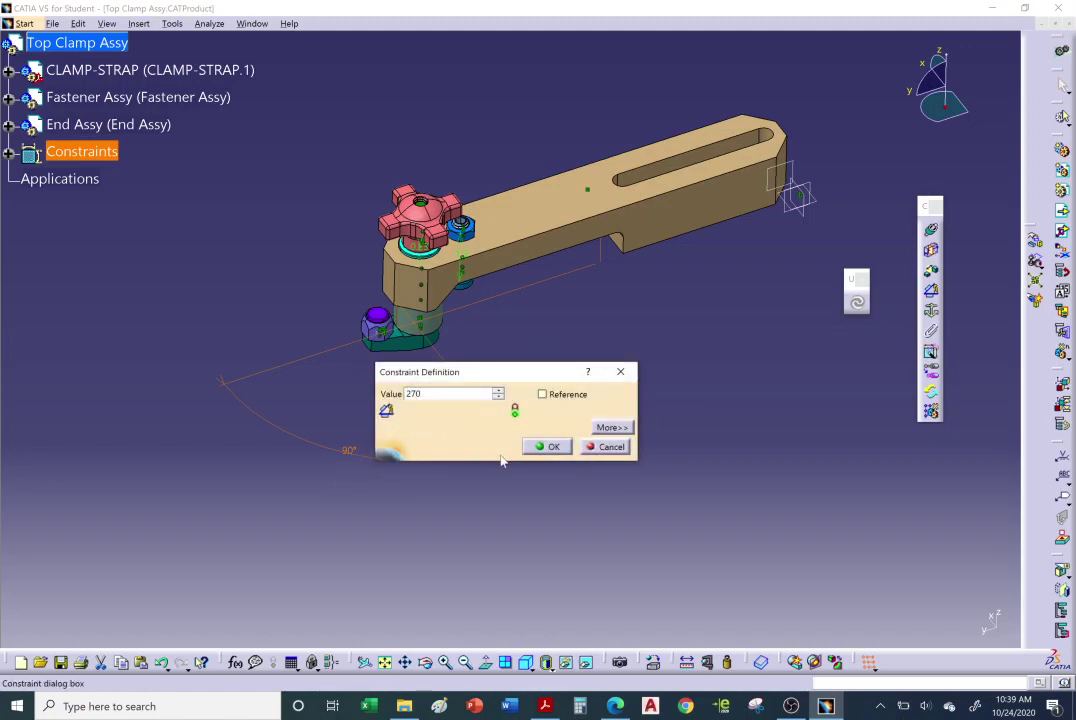
{"action": "type", "text": "0"}
{"action": "left_click", "coordinate": [549, 447]}
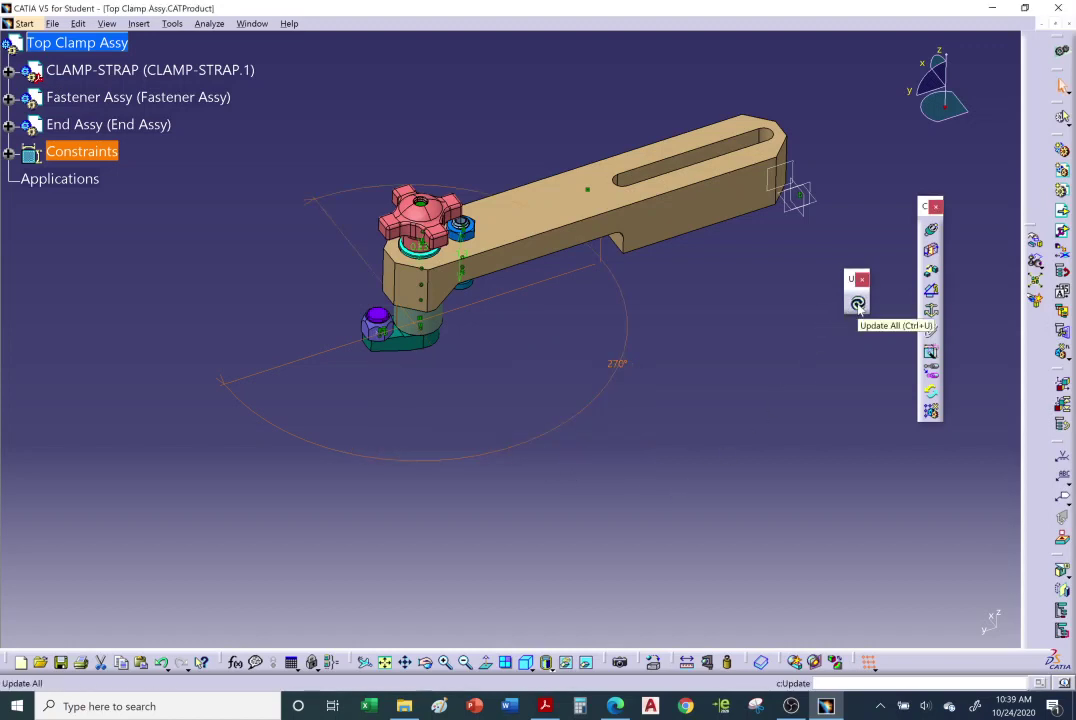
{"action": "middle_click_drag", "start_coordinate": [857, 305], "coordinate": [556, 356]}
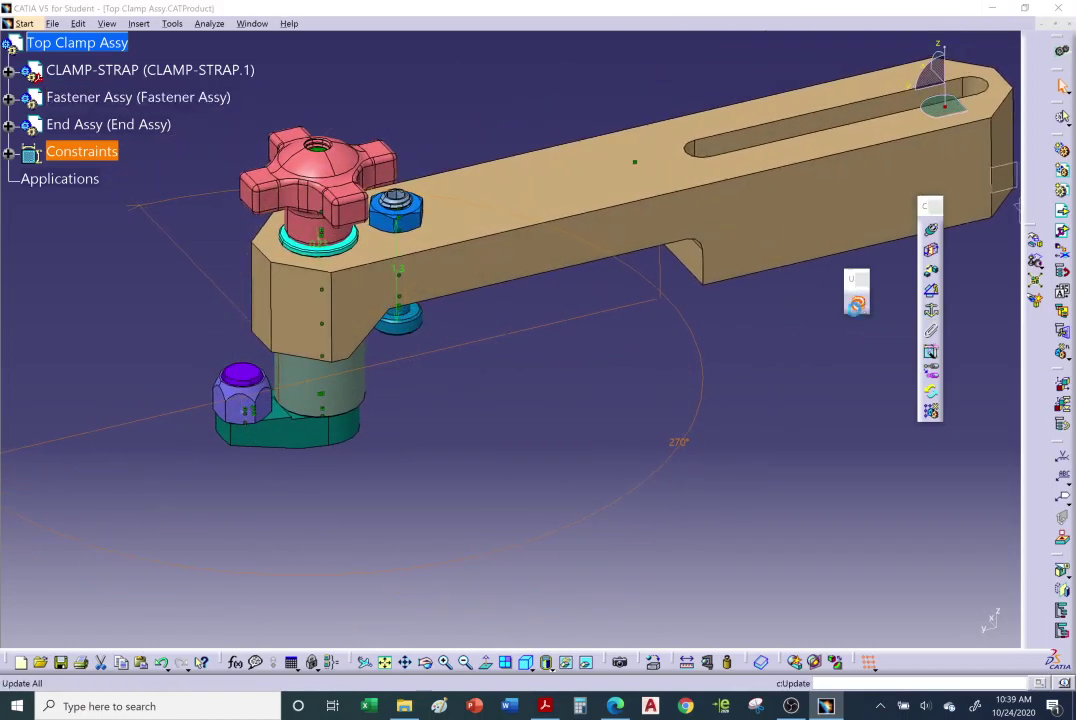
{"action": "left_click", "coordinate": [858, 304]}
- Examine the hook clamp's orientation beneath the clamp strap from several sides, including how it lines up with the fastener
{"action": "middle_click_drag", "start_coordinate": [690, 455], "coordinate": [310, 332]}
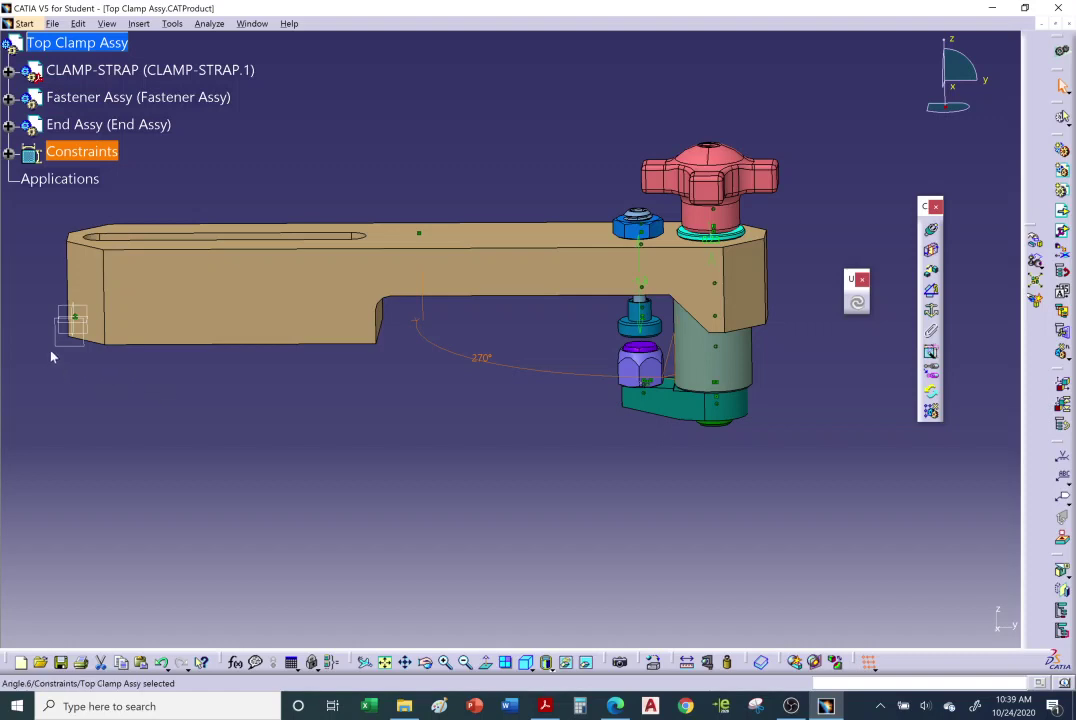
{"action": "middle_click_drag", "start_coordinate": [367, 363], "coordinate": [205, 260]}
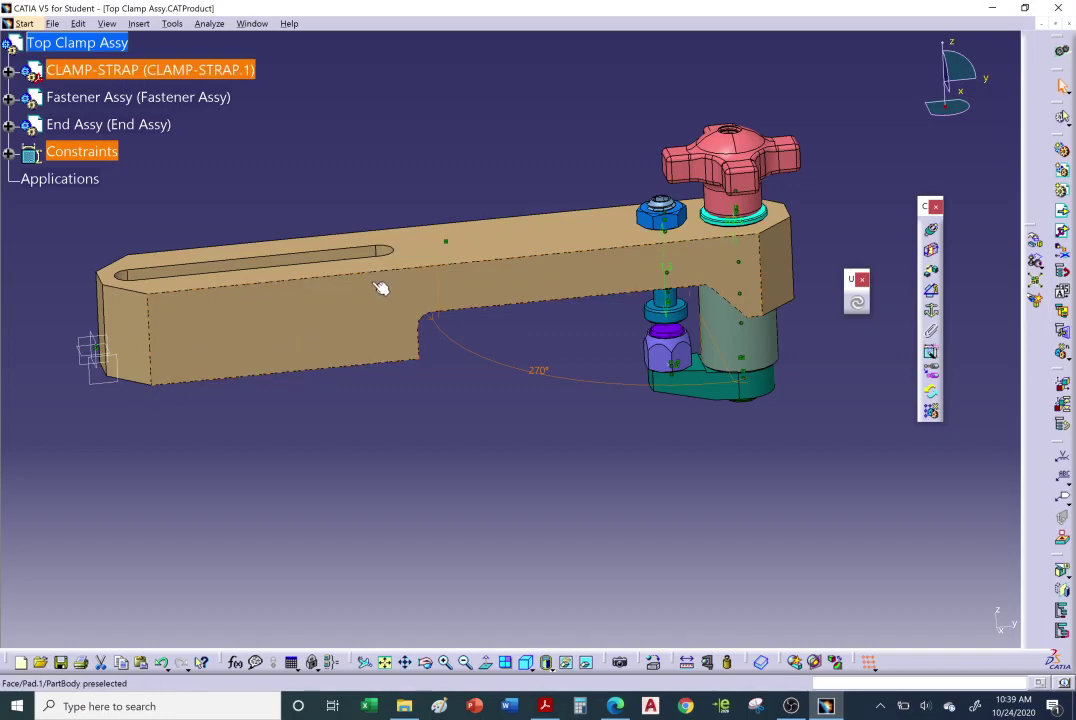
{"action": "middle_click_drag", "start_coordinate": [240, 338], "coordinate": [704, 514]}
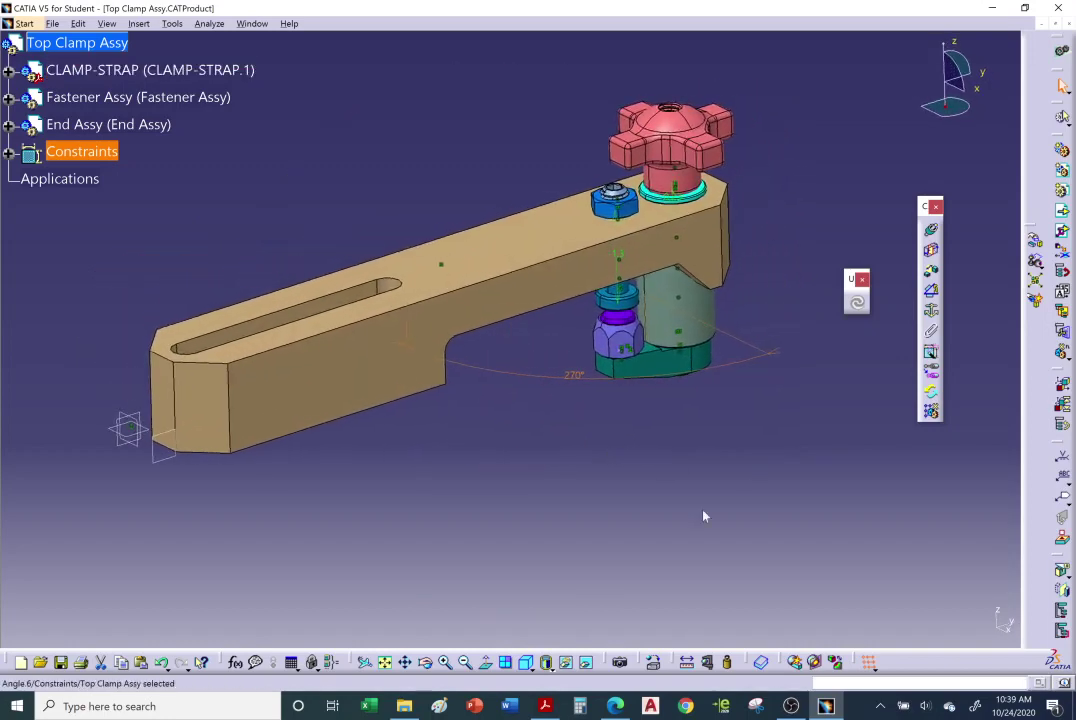
{"action": "mouse_move", "coordinate": [629, 341]}
{"action": "middle_mouse_down"}
{"action": "mouse_move", "coordinate": [588, 288]}
{"action": "mouse_move", "coordinate": [622, 318]}
{"action": "middle_mouse_up"}
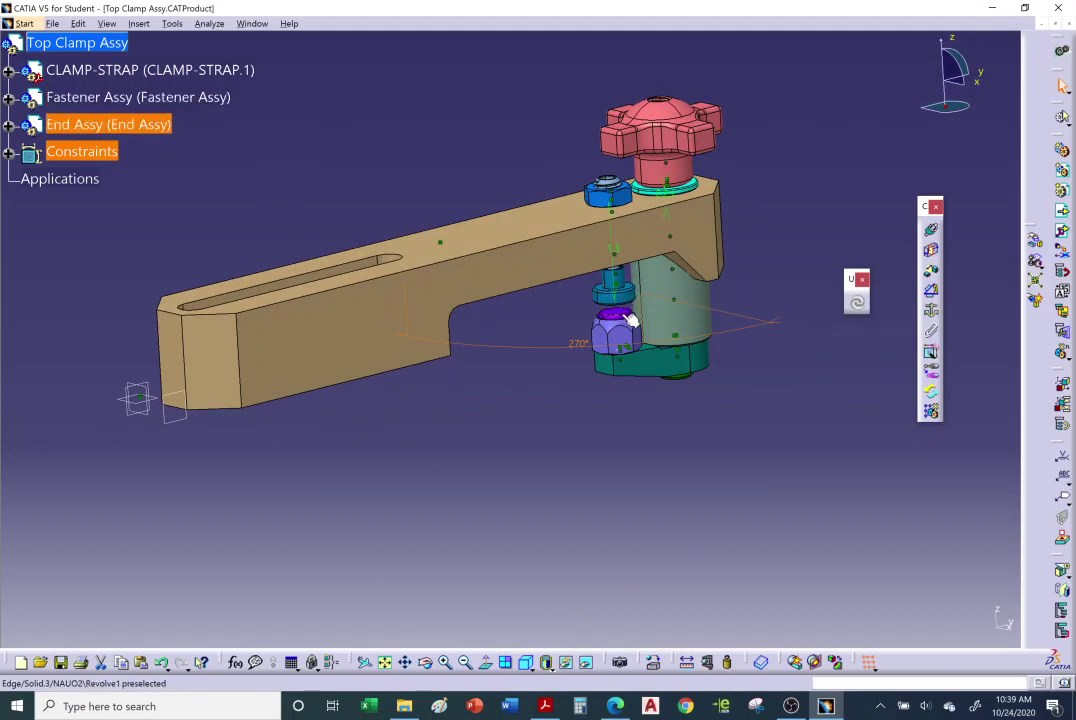
{"action": "middle_click_drag", "start_coordinate": [637, 312], "coordinate": [651, 365]}
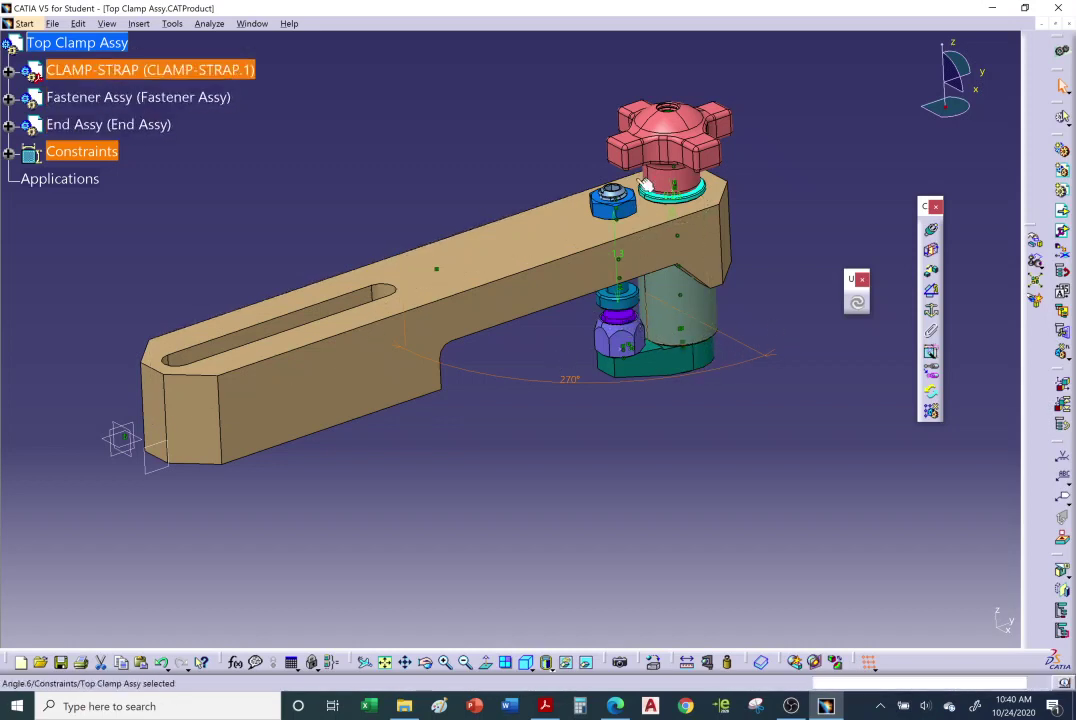
{"action": "middle_click_drag", "start_coordinate": [571, 298], "coordinate": [645, 403]}
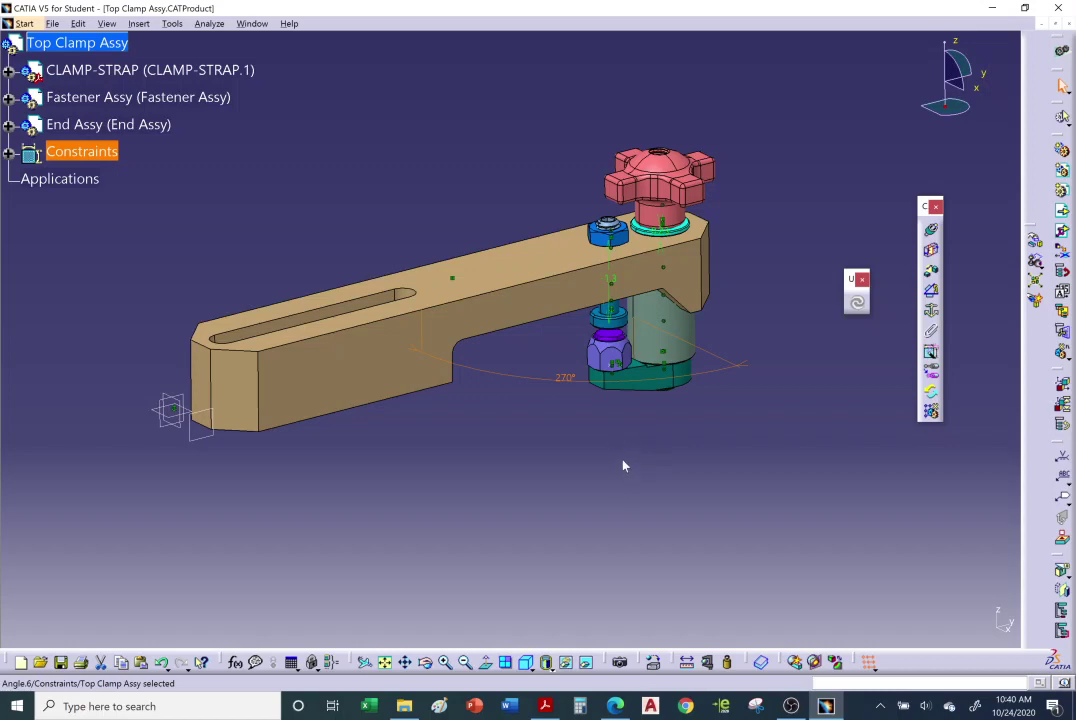
{"action": "middle_click_drag", "start_coordinate": [622, 459], "coordinate": [672, 454]}
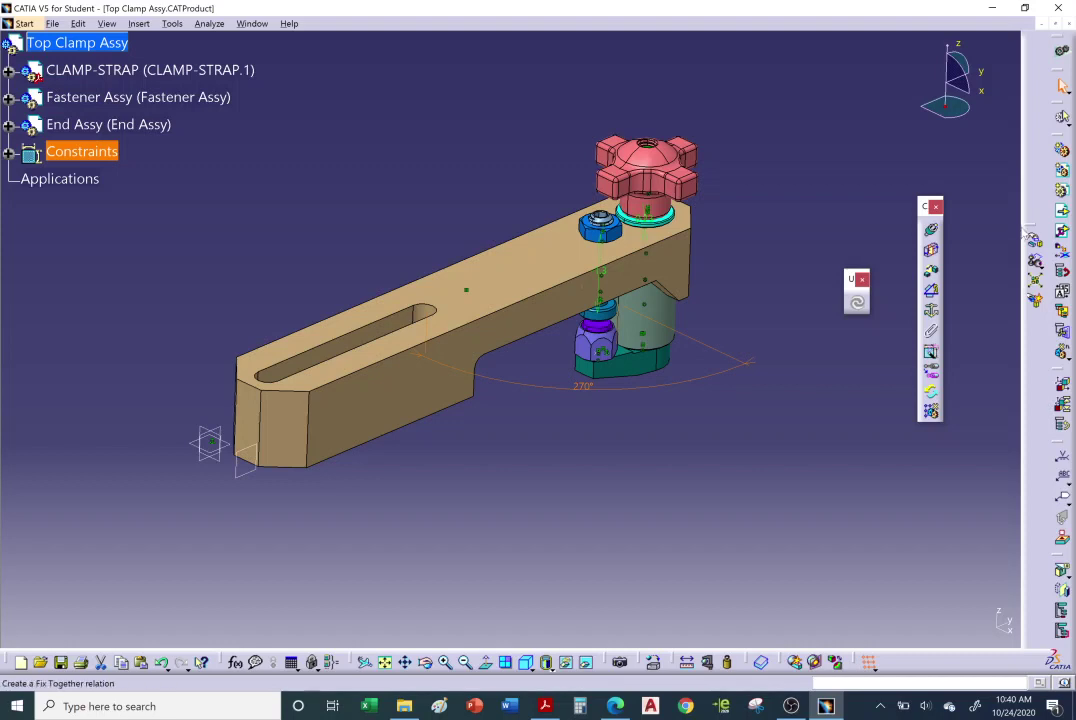
- Float the Move toolbar and explode the whole Top Clamp Assy in 3D at all levels, accepting the product position changes
{"action": "left_click_drag", "start_coordinate": [1035, 240], "coordinate": [778, 103]}
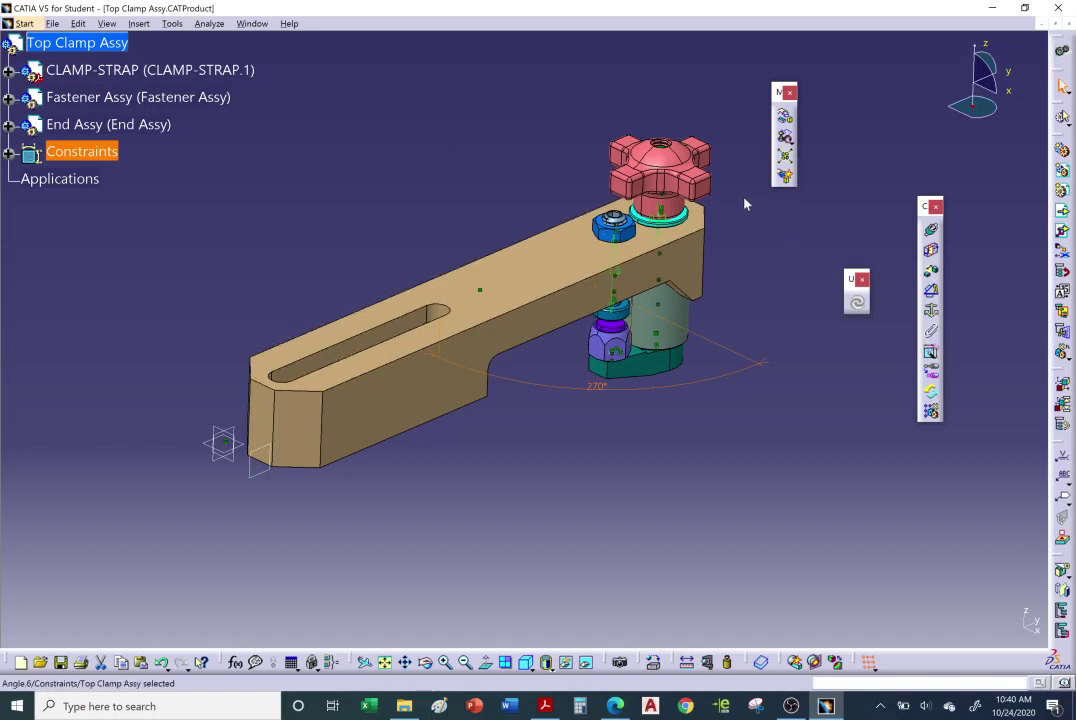
{"action": "left_click", "coordinate": [785, 158]}
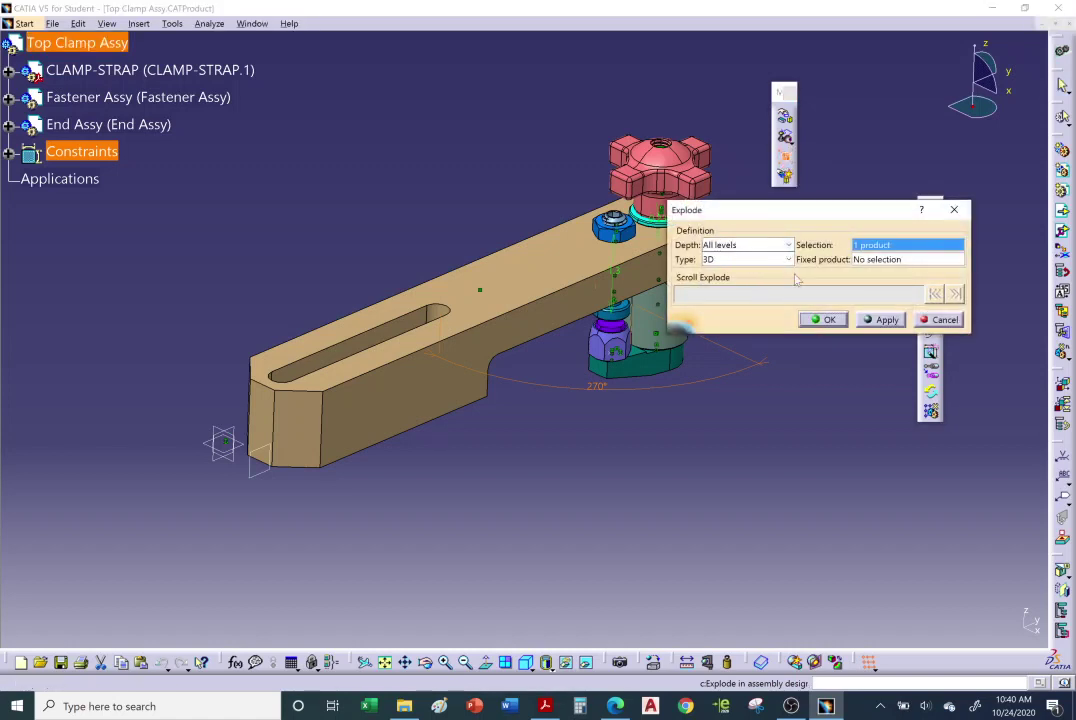
{"action": "left_click", "coordinate": [828, 320]}
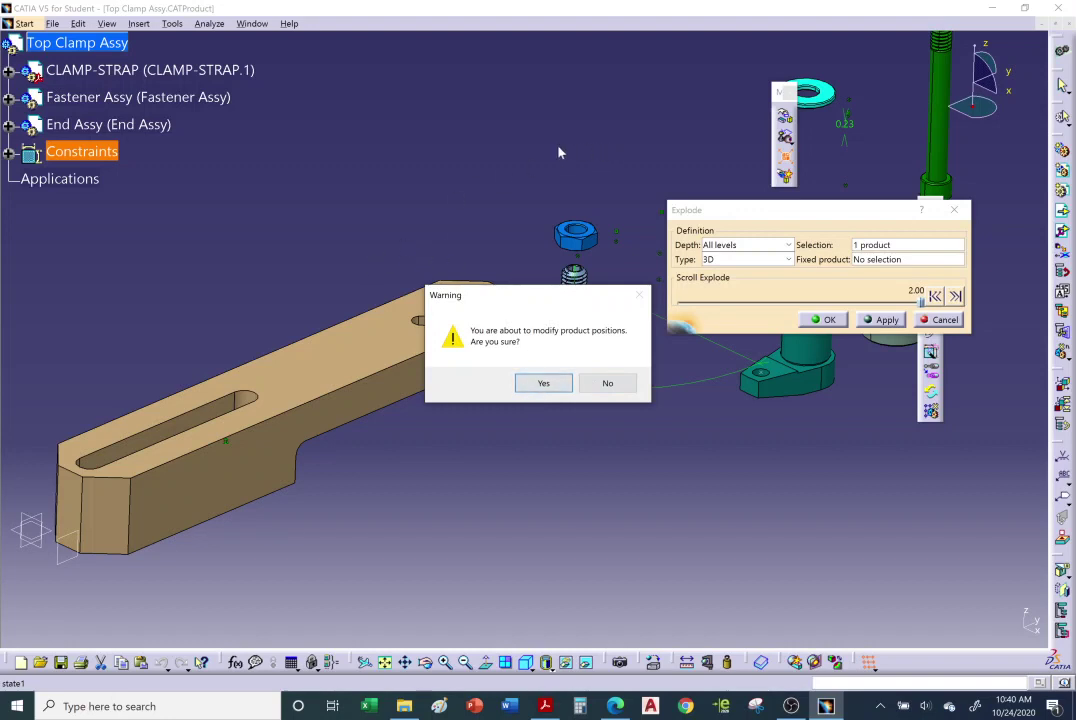
{"action": "left_click", "coordinate": [544, 384]}
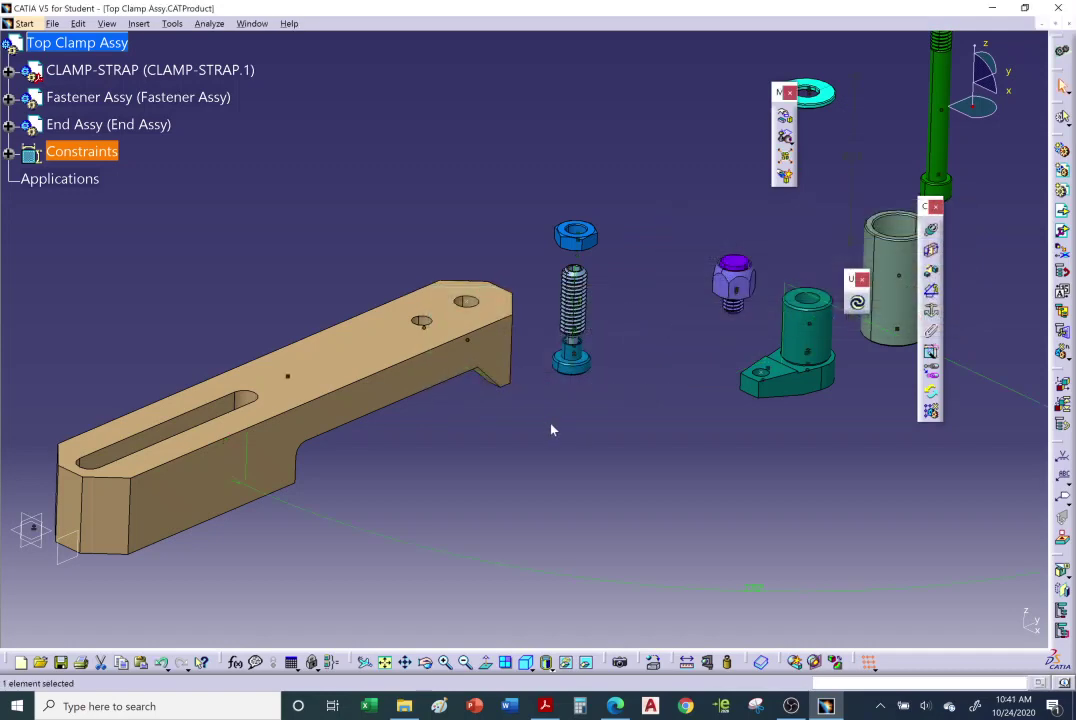
- Look over the exploded parts and update the assembly to bring them back to their constrained positions
{"action": "middle_click_drag", "start_coordinate": [551, 430], "coordinate": [424, 363]}
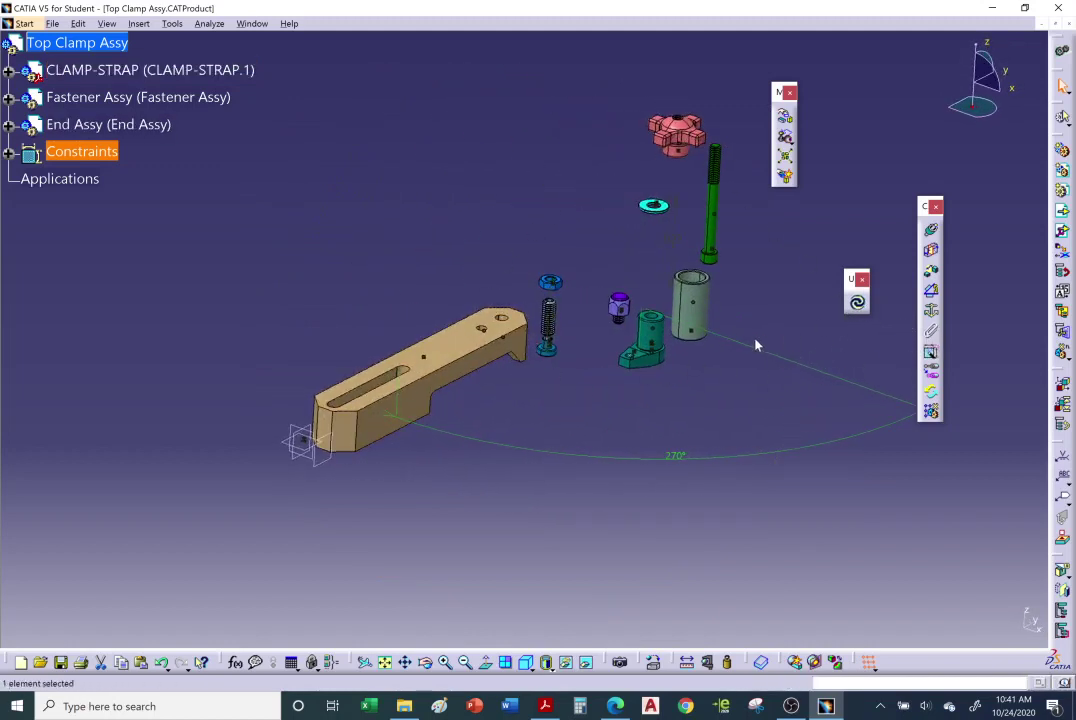
{"action": "middle_click_drag", "start_coordinate": [756, 343], "coordinate": [756, 327]}
{"action": "left_click", "coordinate": [857, 302]}
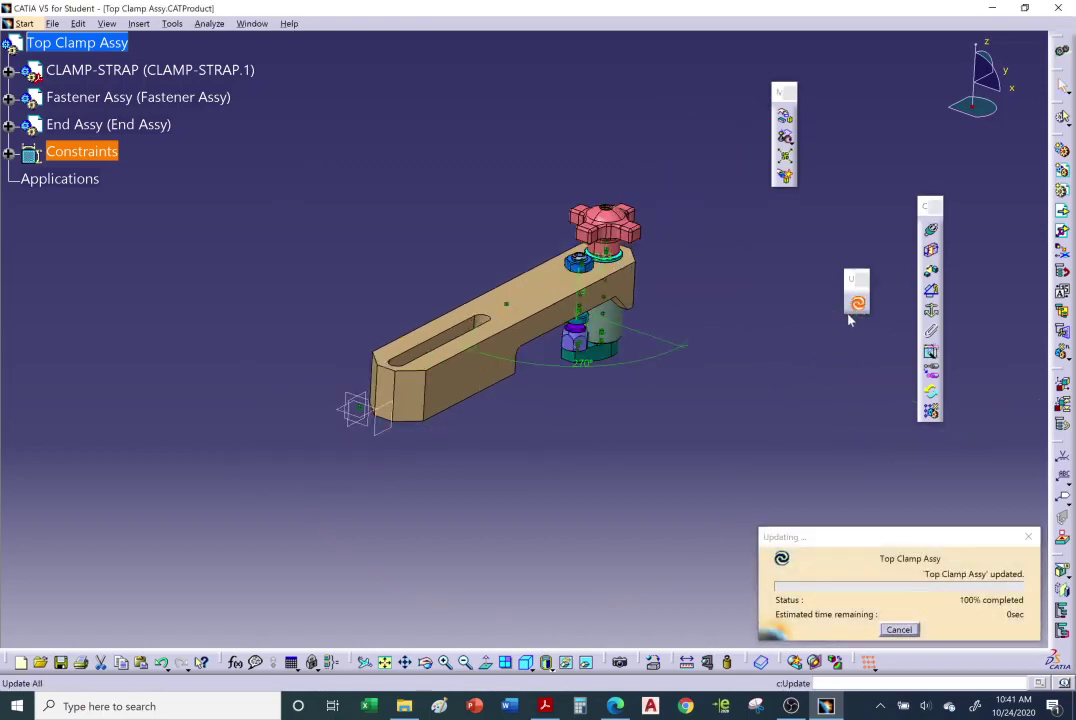
{"action": "middle_click_drag", "start_coordinate": [834, 331], "coordinate": [360, 336]}
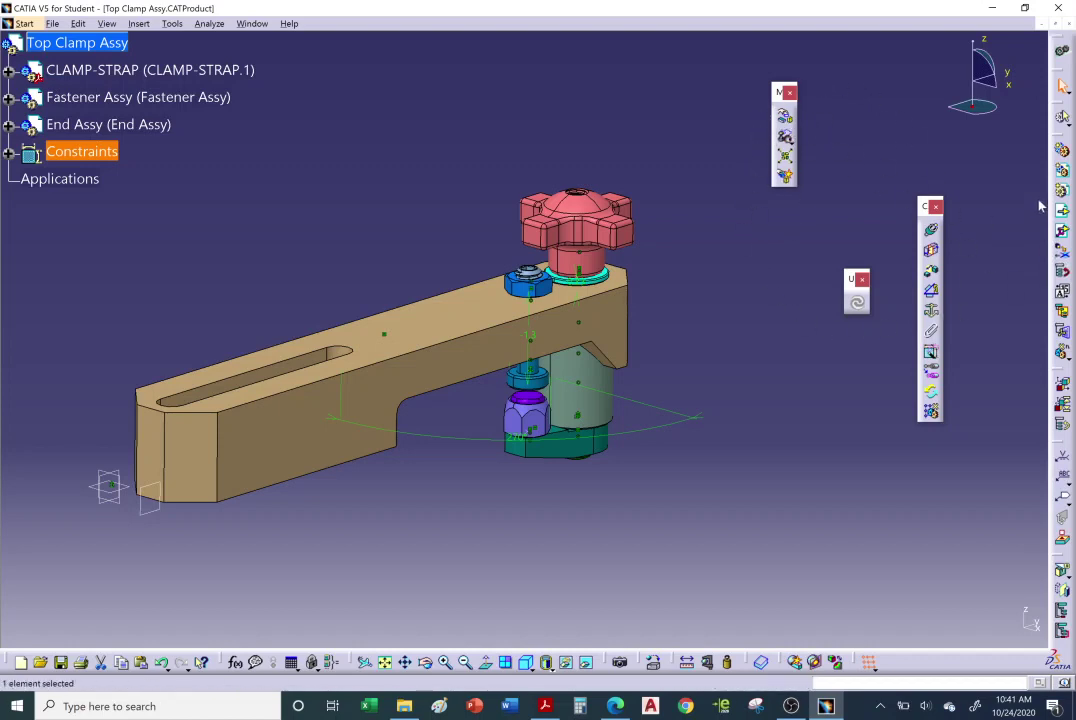
- Restore the toolbars to their default positions through the Customize settings and dock the floating Penetration Management Tools toolbar
{"action": "right_click", "coordinate": [1060, 177]}
{"action": "left_click", "coordinate": [1060, 177]}
{"action": "right_click", "coordinate": [1063, 180]}
{"action": "left_click", "coordinate": [1060, 174]}
{"action": "right_click", "coordinate": [1062, 211]}
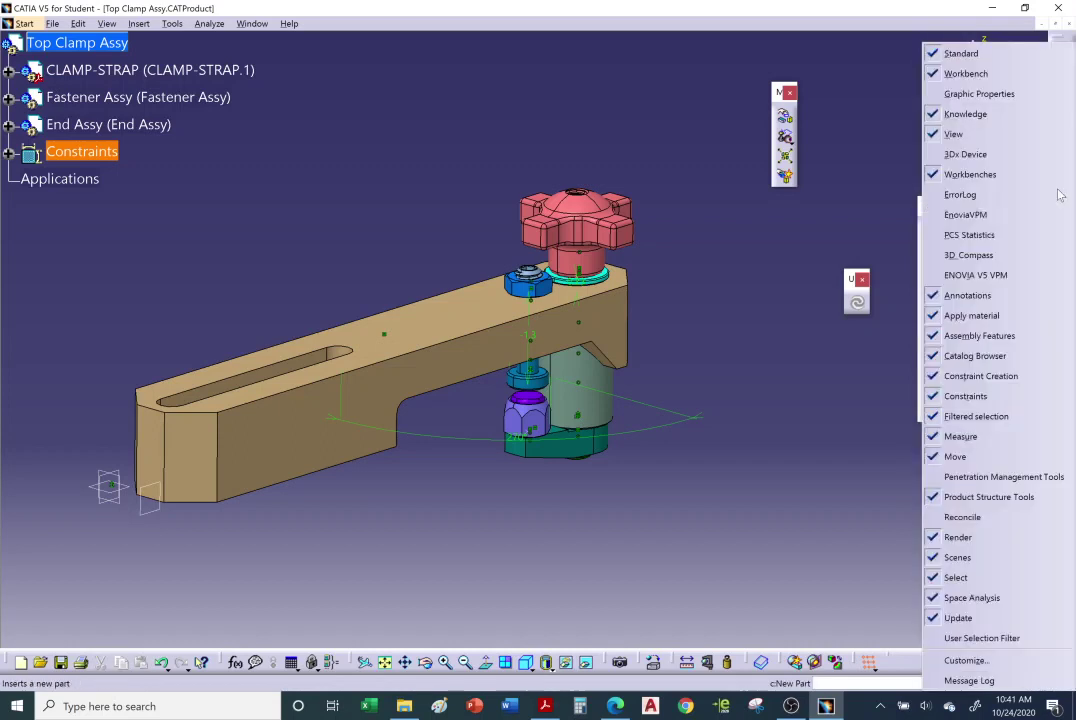
{"action": "left_click", "coordinate": [985, 660]}
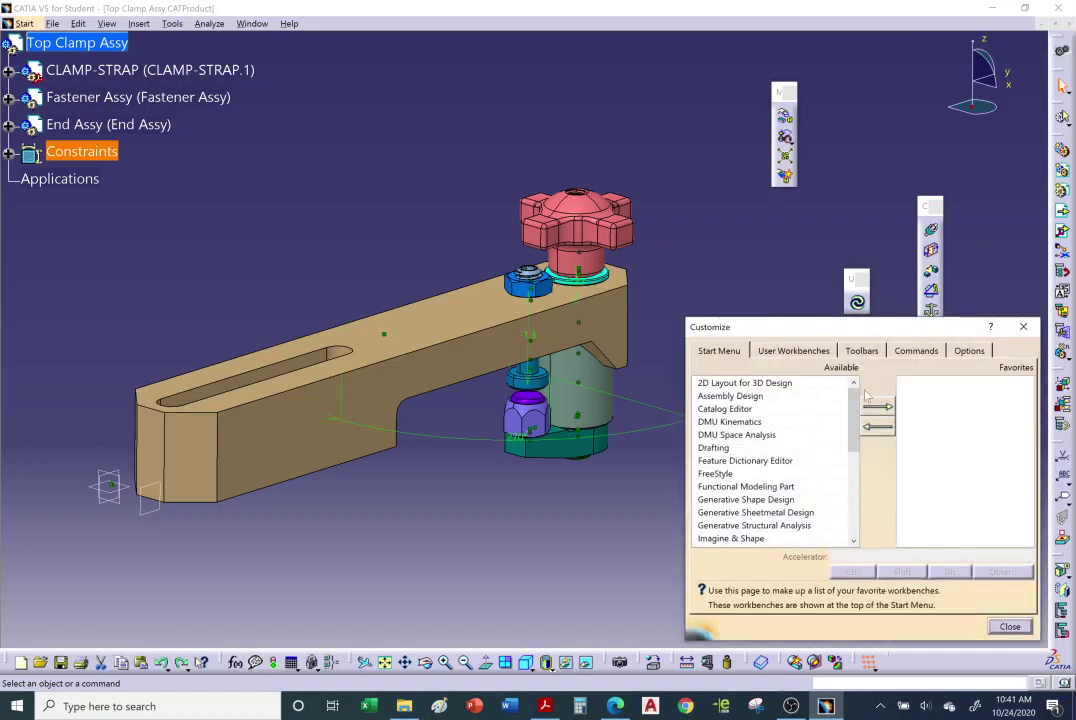
{"action": "left_click_drag", "start_coordinate": [812, 334], "coordinate": [378, 139]}
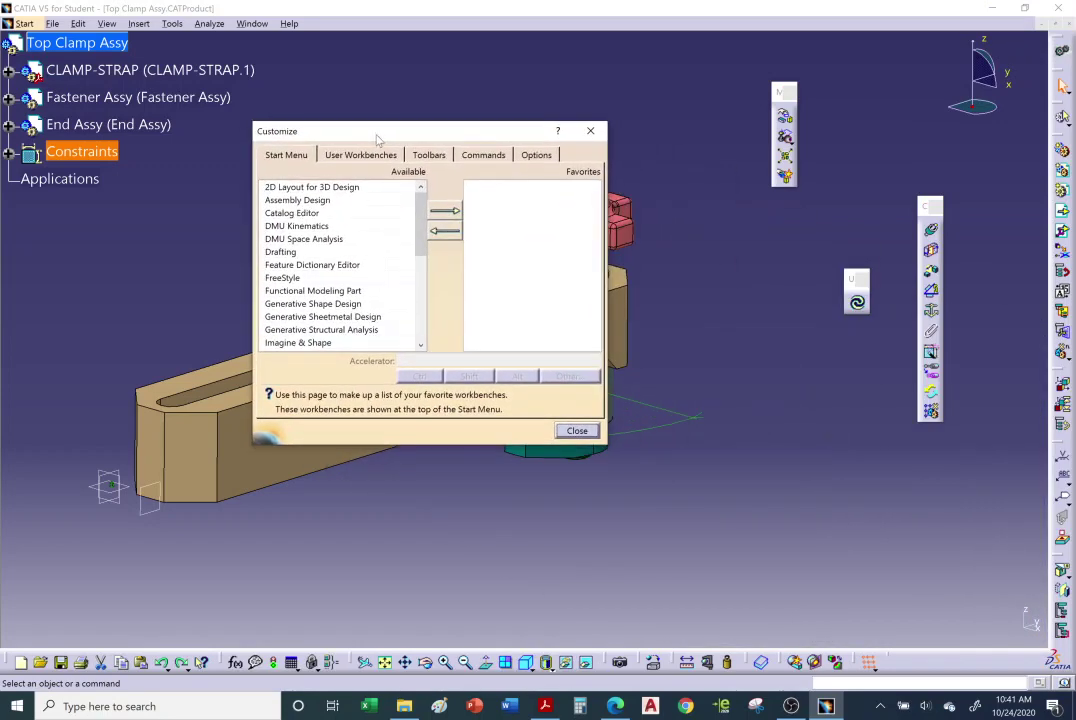
{"action": "left_click", "coordinate": [429, 156]}
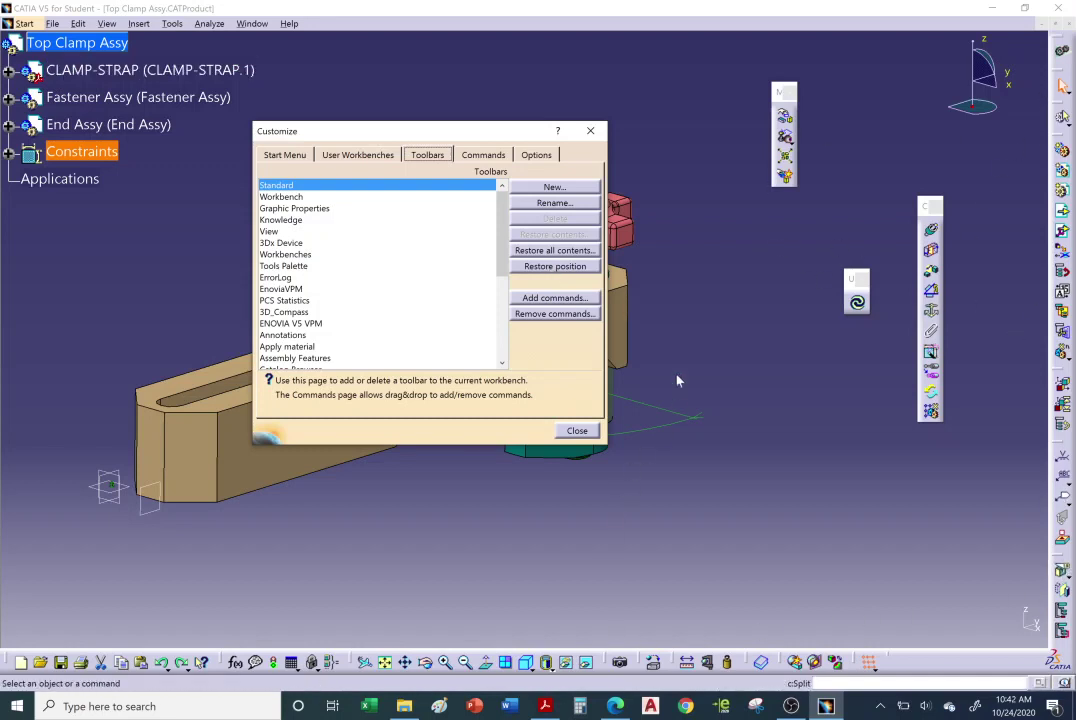
{"action": "left_click", "coordinate": [556, 267]}
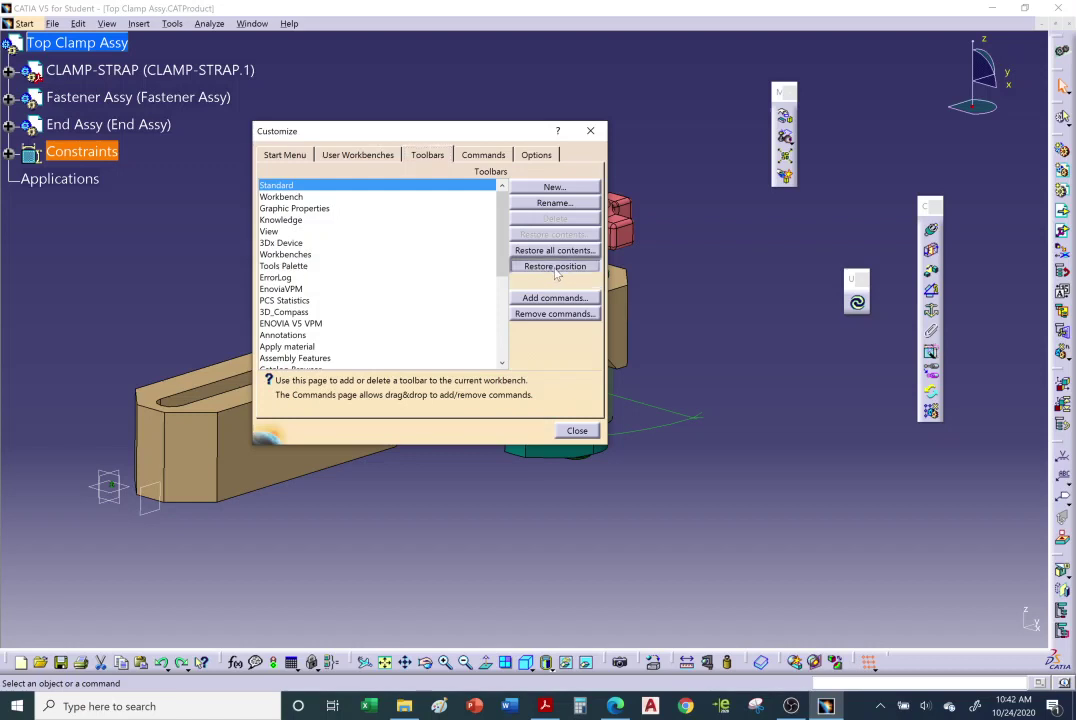
{"action": "left_click", "coordinate": [523, 384]}
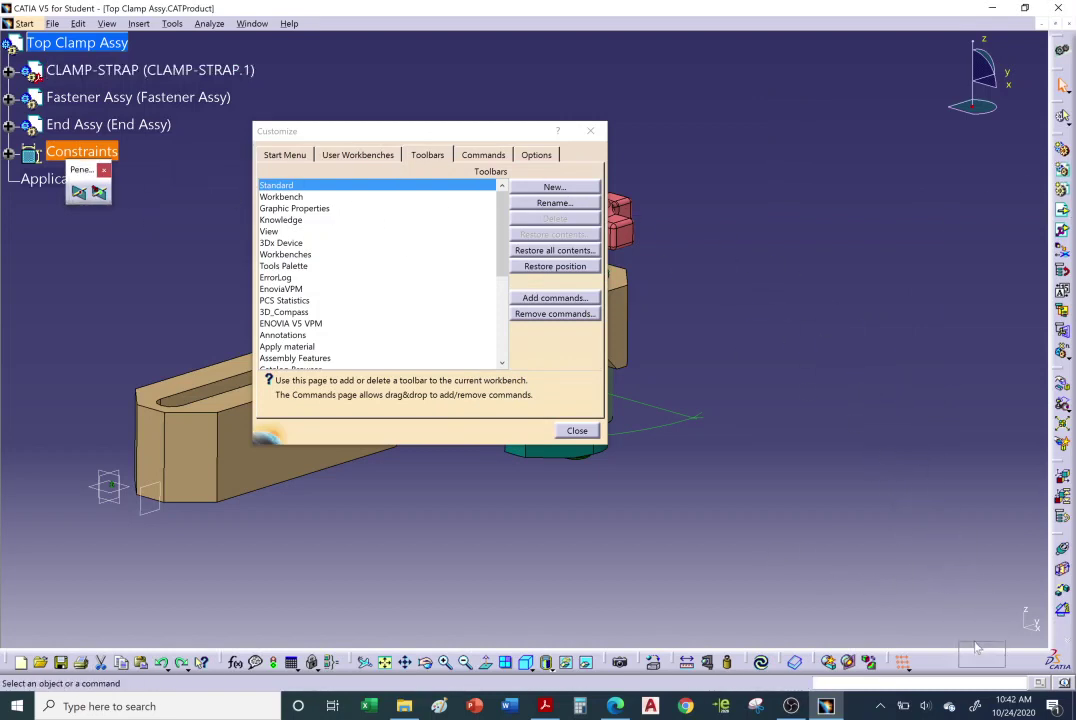
{"action": "left_click", "coordinate": [577, 430]}
{"action": "middle_click_drag", "start_coordinate": [818, 427], "coordinate": [663, 373]}
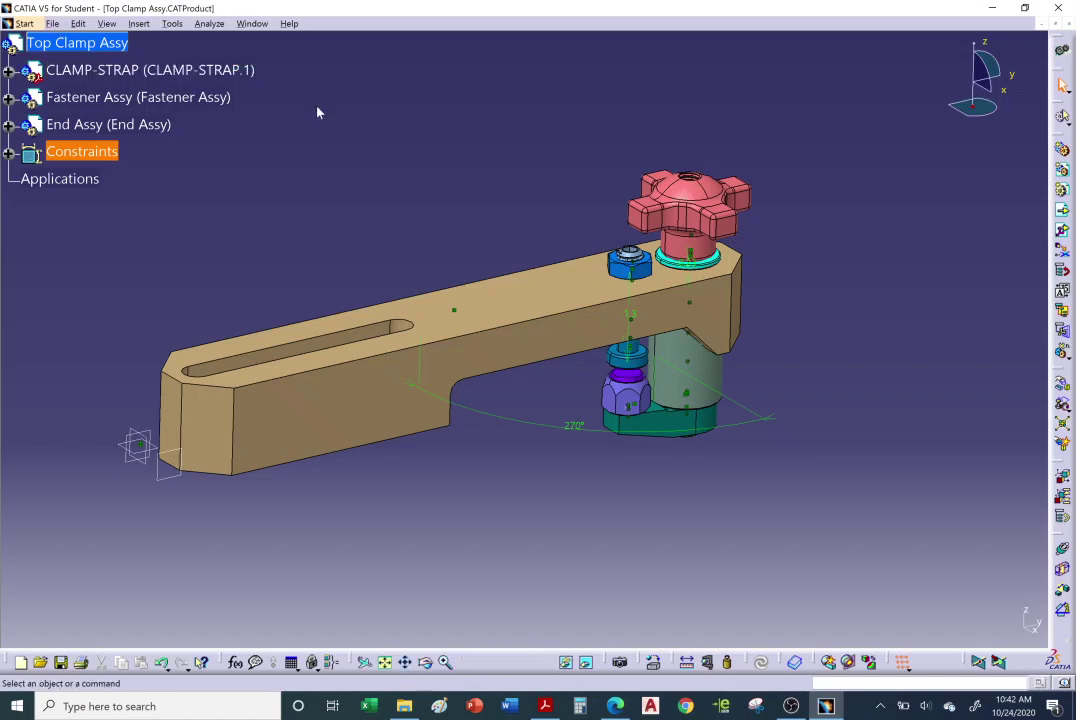
- Review the assembly's file states and locations in Save Management, including CLAMP-STRAP.CATPart, and leave without saving
{"action": "left_click", "coordinate": [52, 24]}
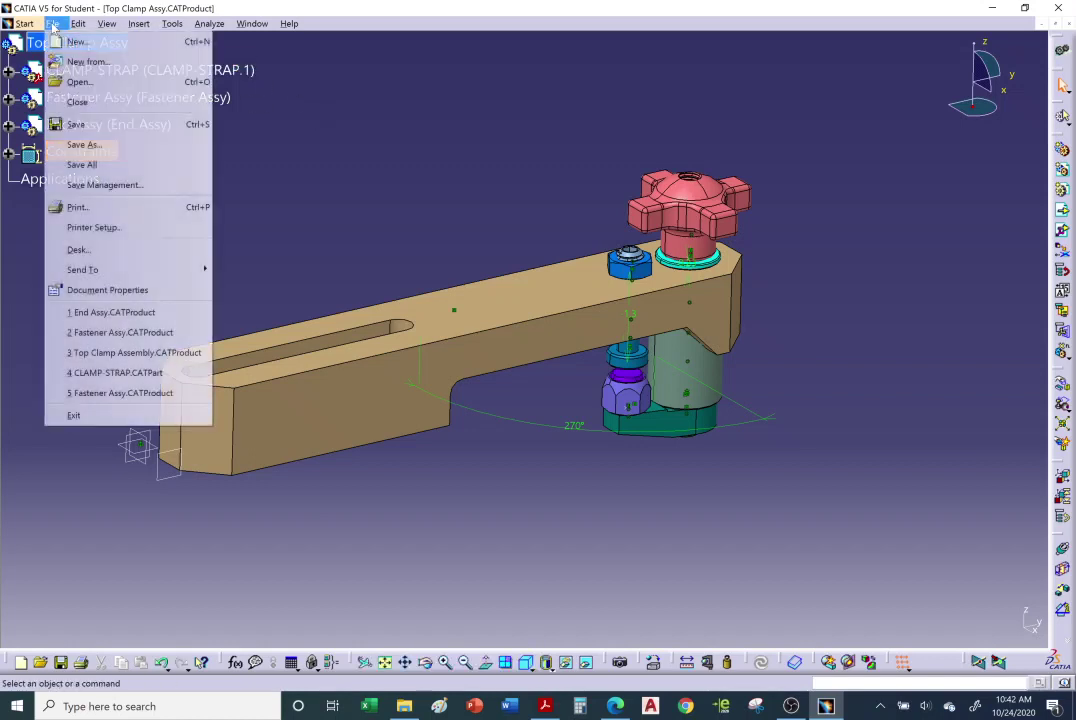
{"action": "left_click", "coordinate": [130, 185]}
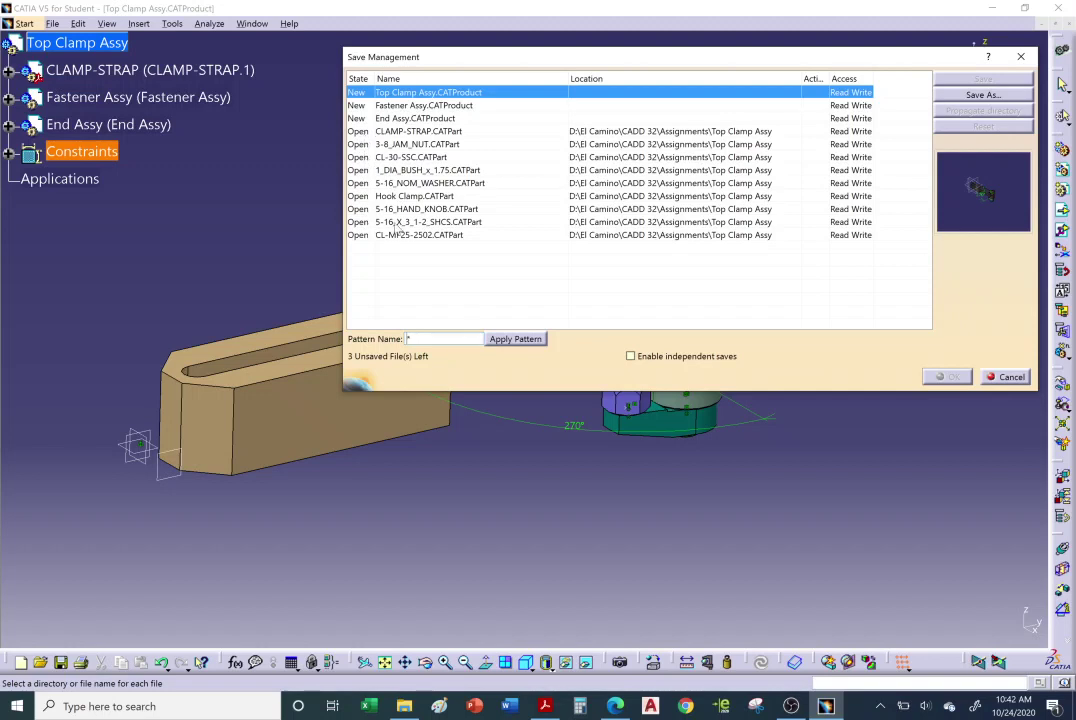
{"action": "left_click", "coordinate": [416, 132]}
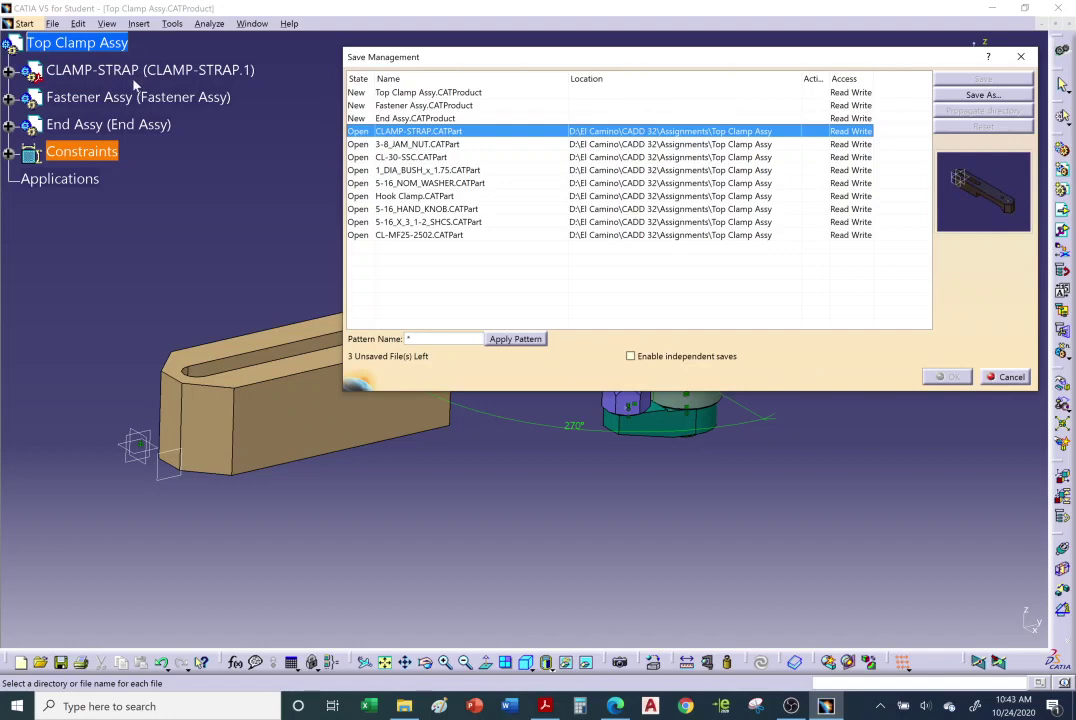
{"action": "left_click", "coordinate": [1008, 377]}
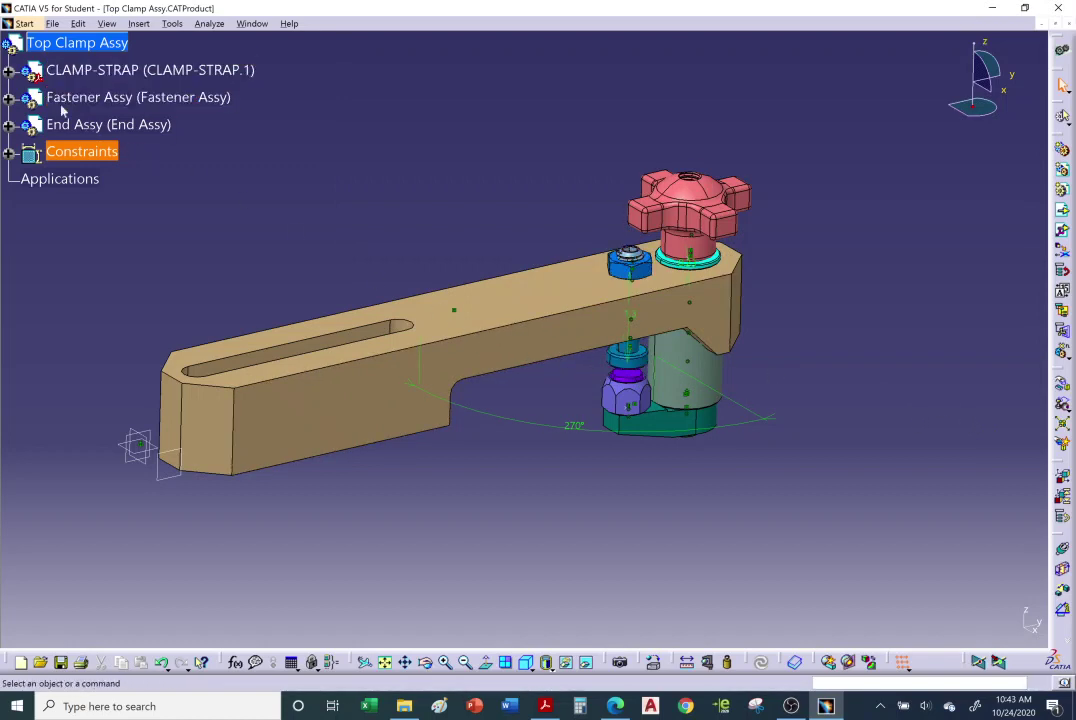
- Activate the CLAMP-STRAP part for in-place editing and check the part's graphic properties, leaving them as they are
{"action": "left_click", "coordinate": [8, 70]}
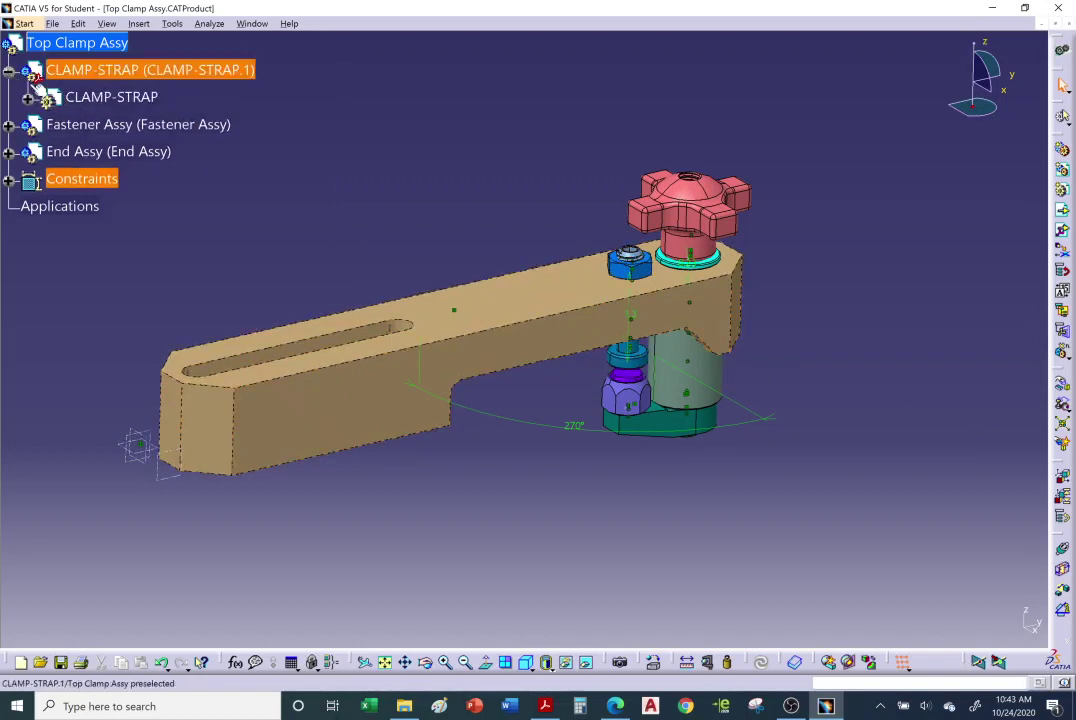
{"action": "double_click", "coordinate": [118, 104]}
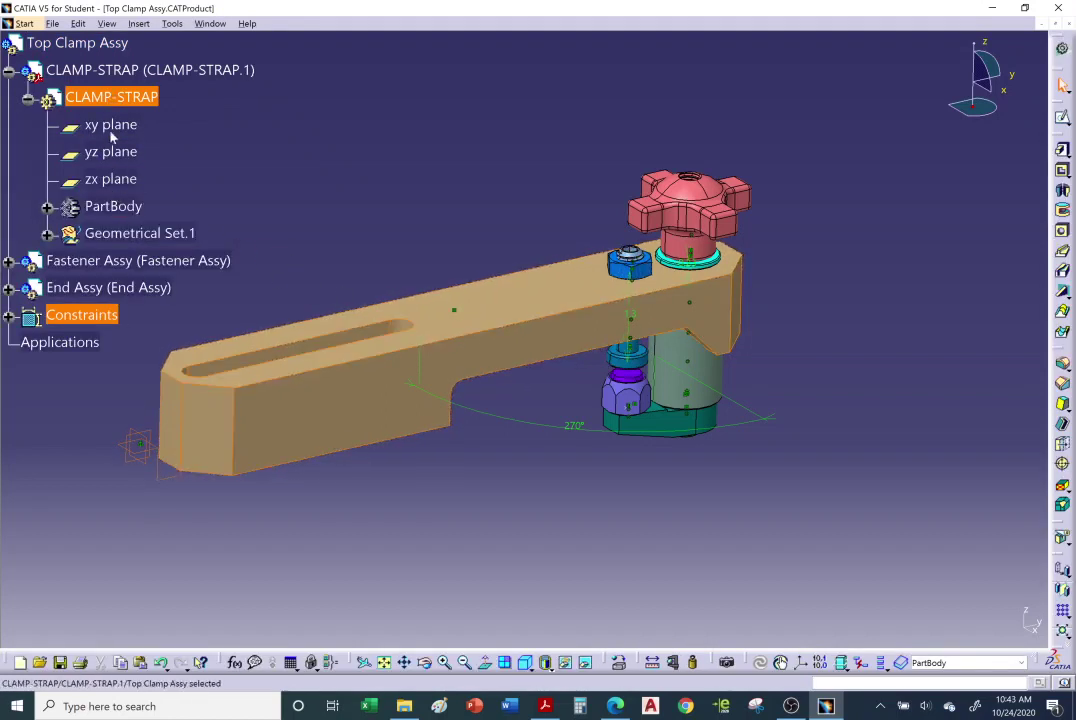
{"action": "right_click", "coordinate": [119, 100]}
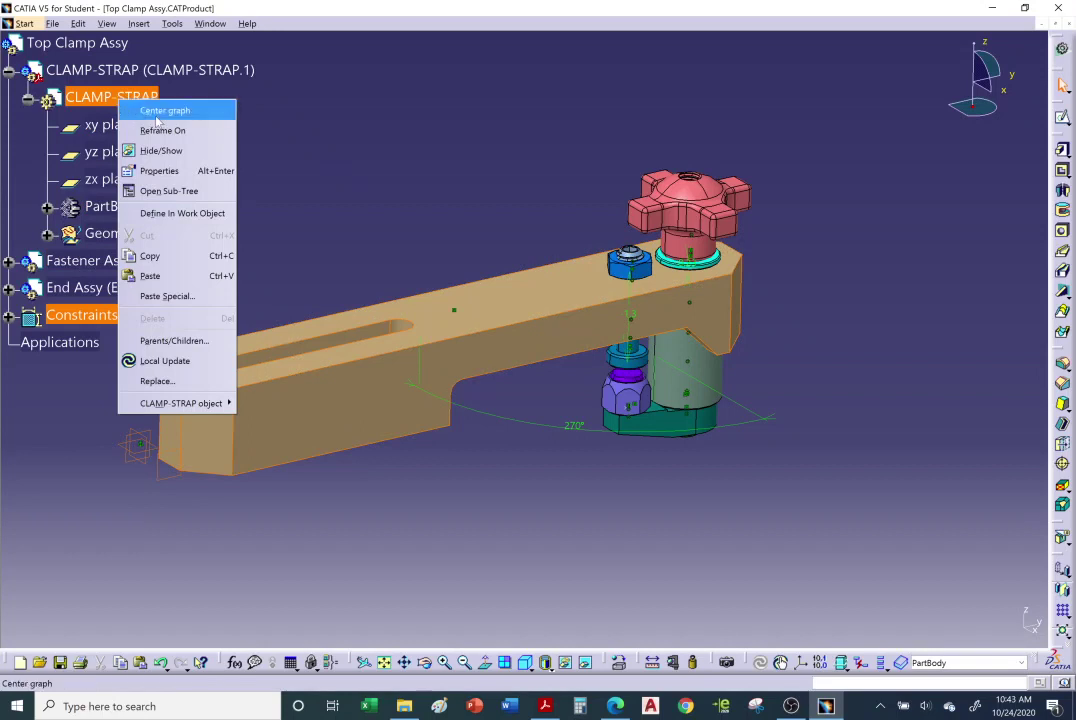
{"action": "left_click", "coordinate": [153, 172]}
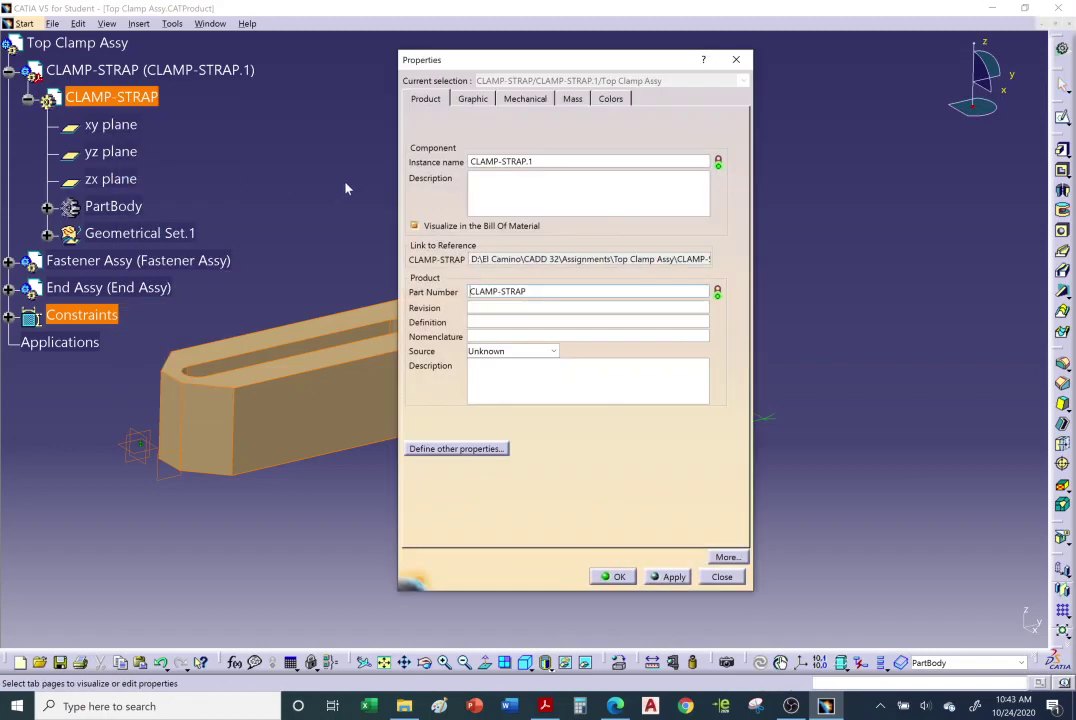
{"action": "left_click", "coordinate": [471, 99]}
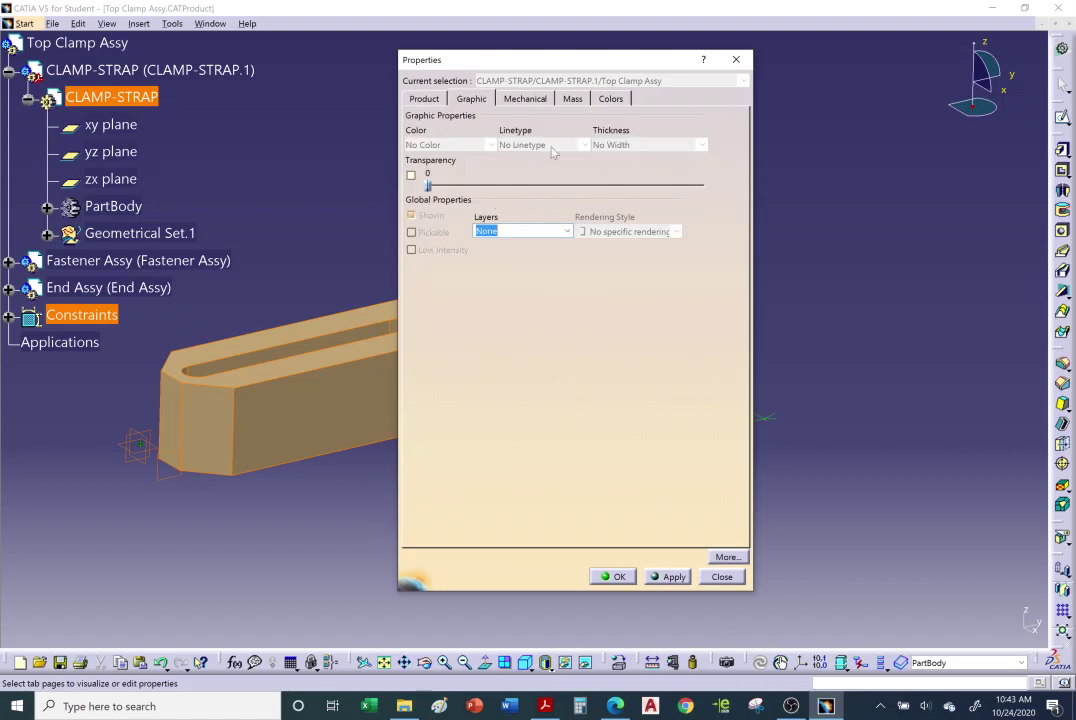
{"action": "left_click", "coordinate": [736, 62]}
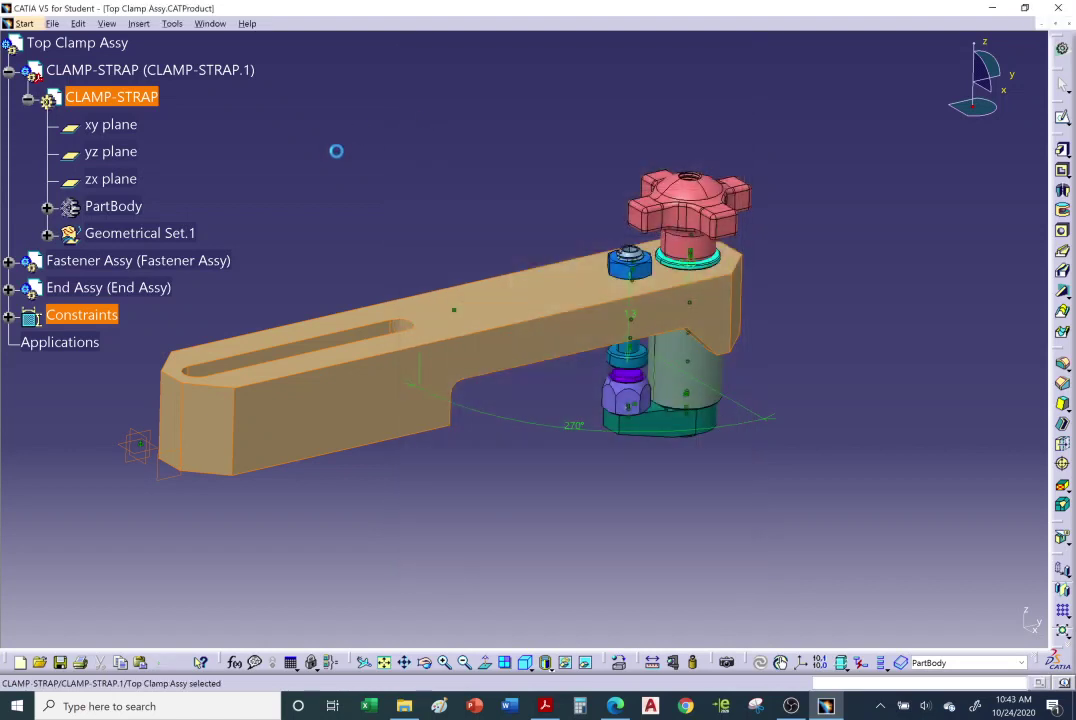
- Open the graphic properties of the CLAMP-STRAP's PartBody
{"action": "left_click", "coordinate": [117, 207]}
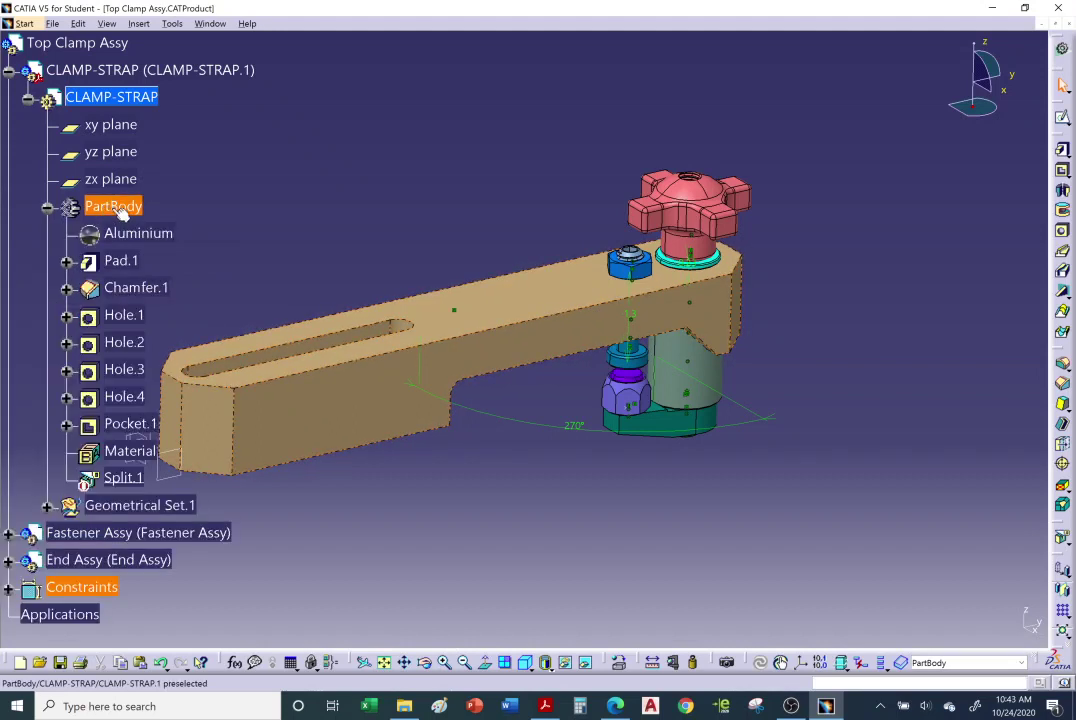
{"action": "left_click", "coordinate": [47, 207]}
{"action": "right_click", "coordinate": [113, 210]}
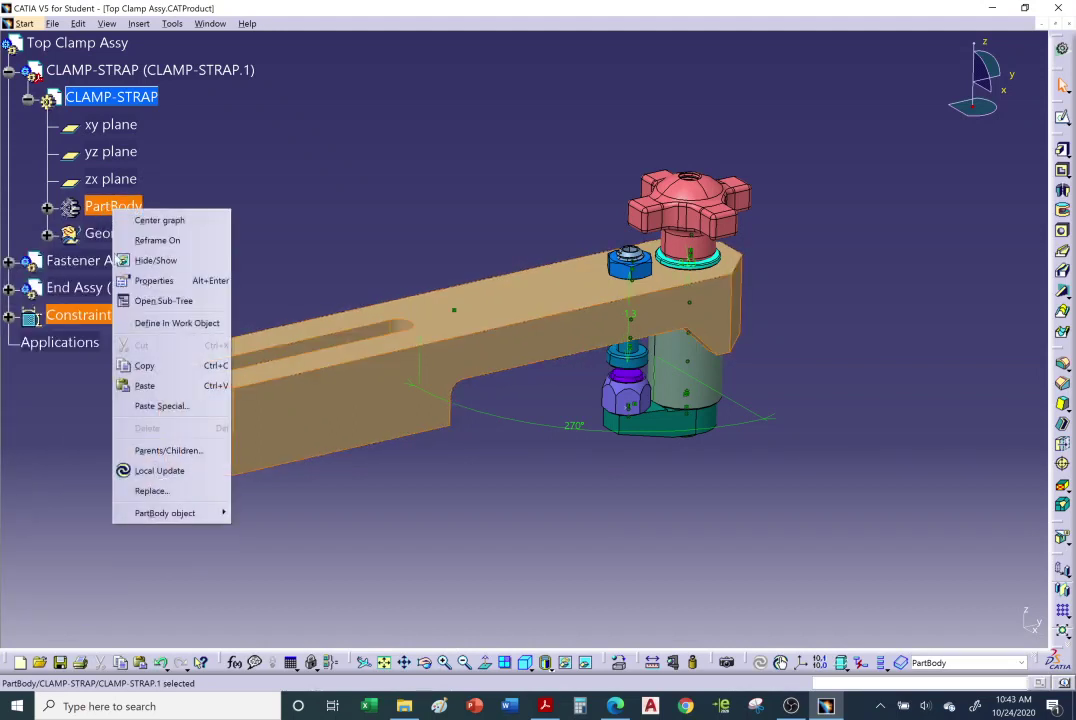
{"action": "left_click", "coordinate": [150, 281]}
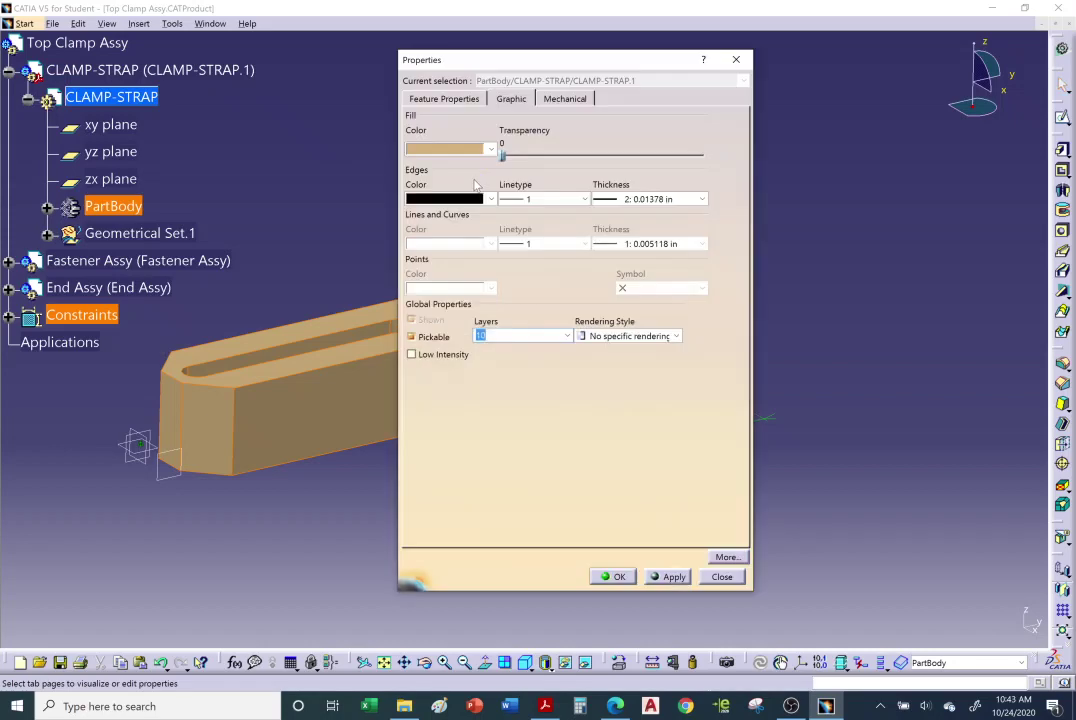
{"action": "left_click", "coordinate": [490, 149]}
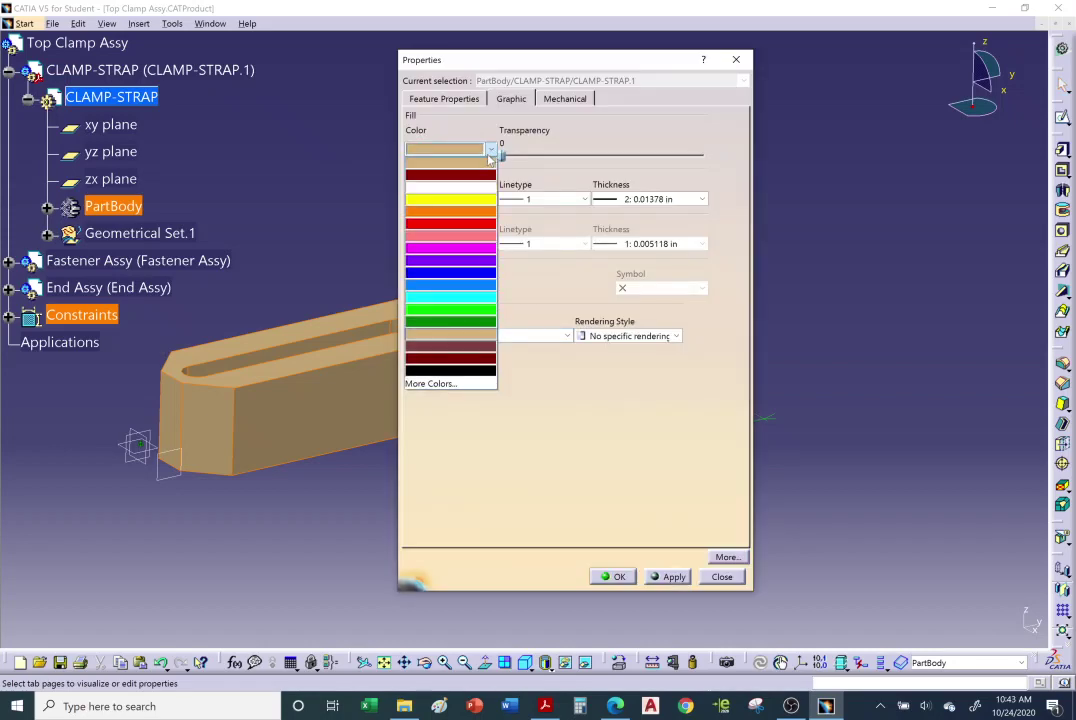
{"action": "left_click", "coordinate": [476, 381]}
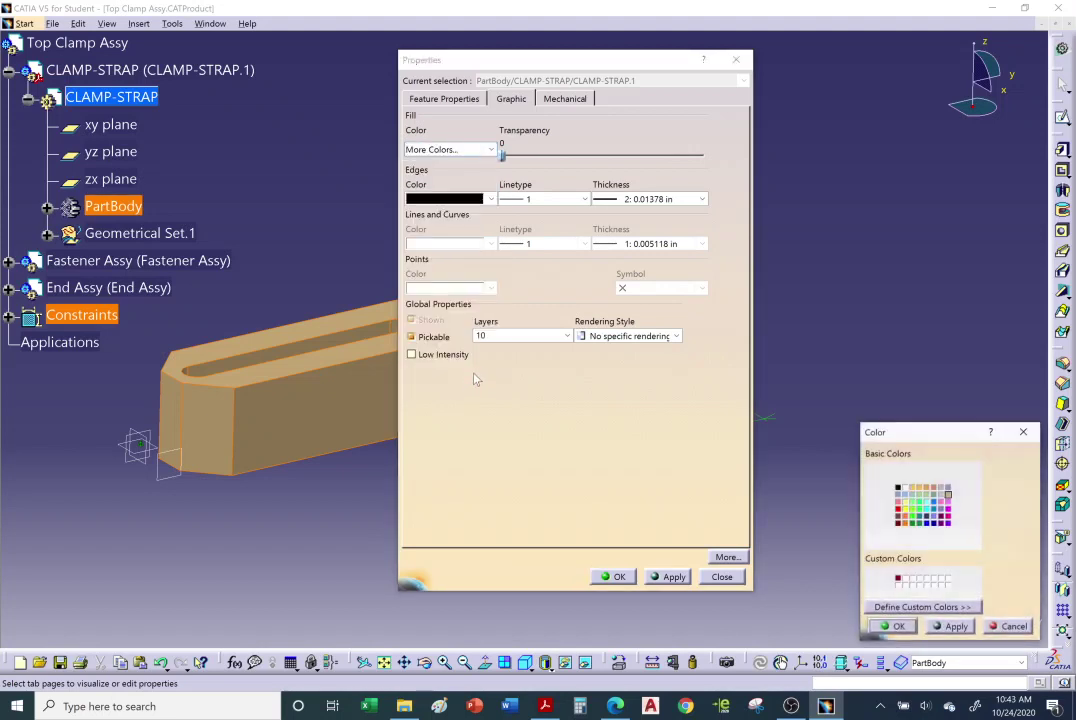
{"action": "left_click_drag", "start_coordinate": [912, 443], "coordinate": [583, 151]}
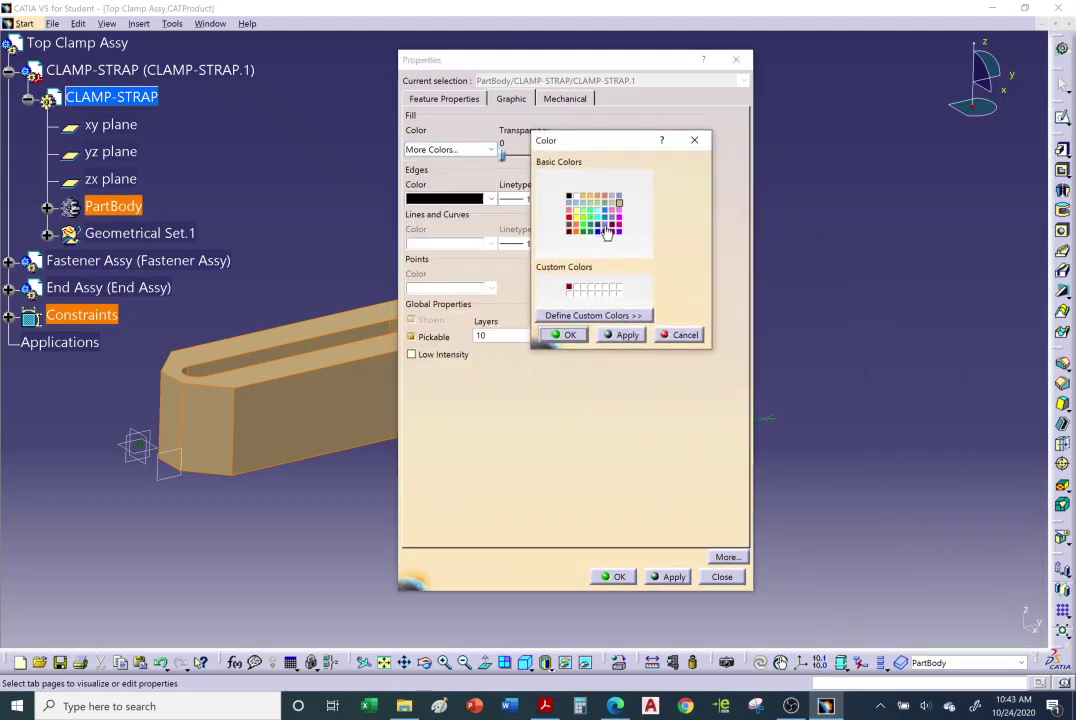
{"action": "left_click", "coordinate": [682, 335]}
- Change the CLAMP-STRAP PartBody's fill color to brownish red and collapse the part in the specification tree
{"action": "left_click", "coordinate": [479, 149]}
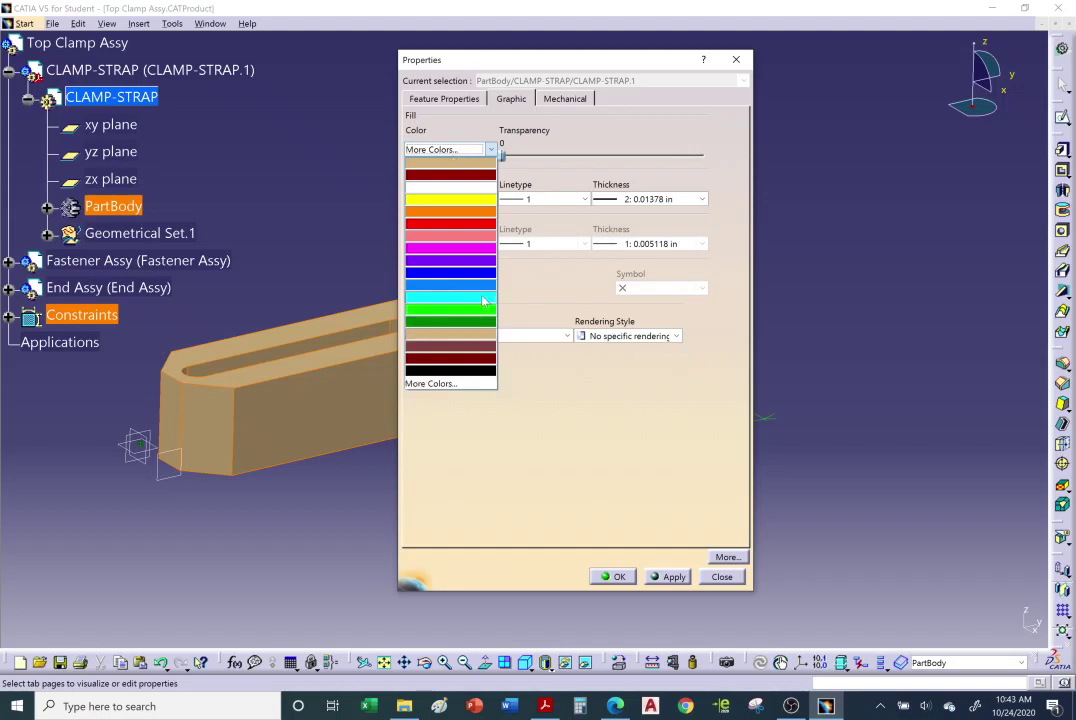
{"action": "left_click", "coordinate": [459, 351]}
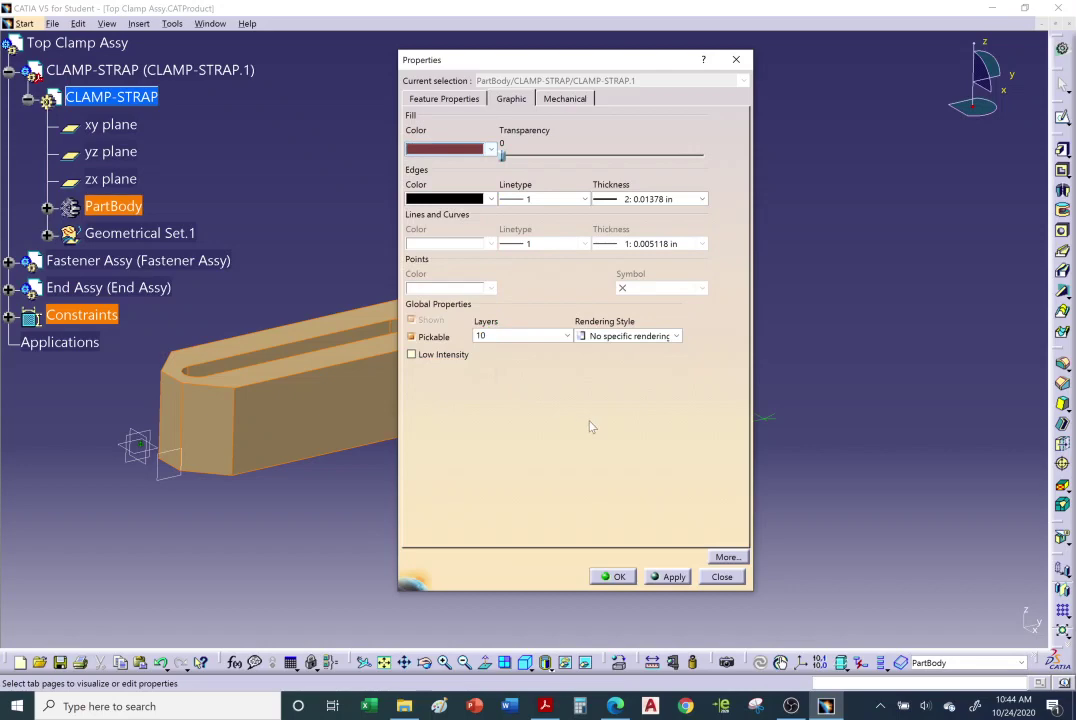
{"action": "left_click", "coordinate": [613, 577]}
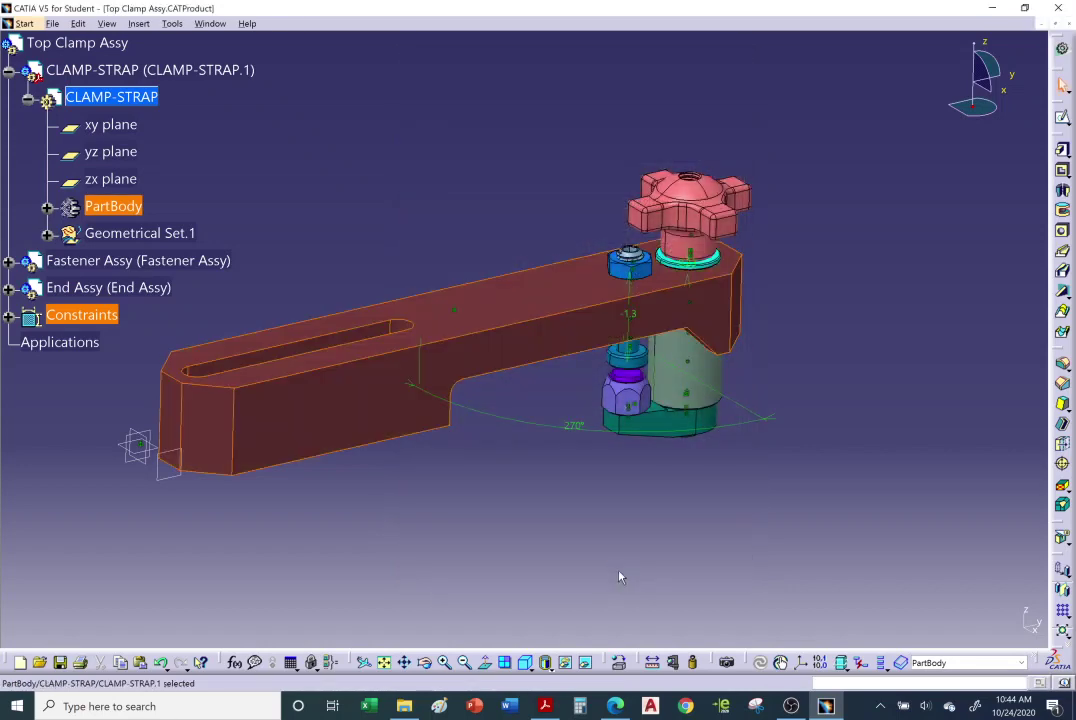
{"action": "middle_click_drag", "start_coordinate": [591, 440], "coordinate": [548, 418]}
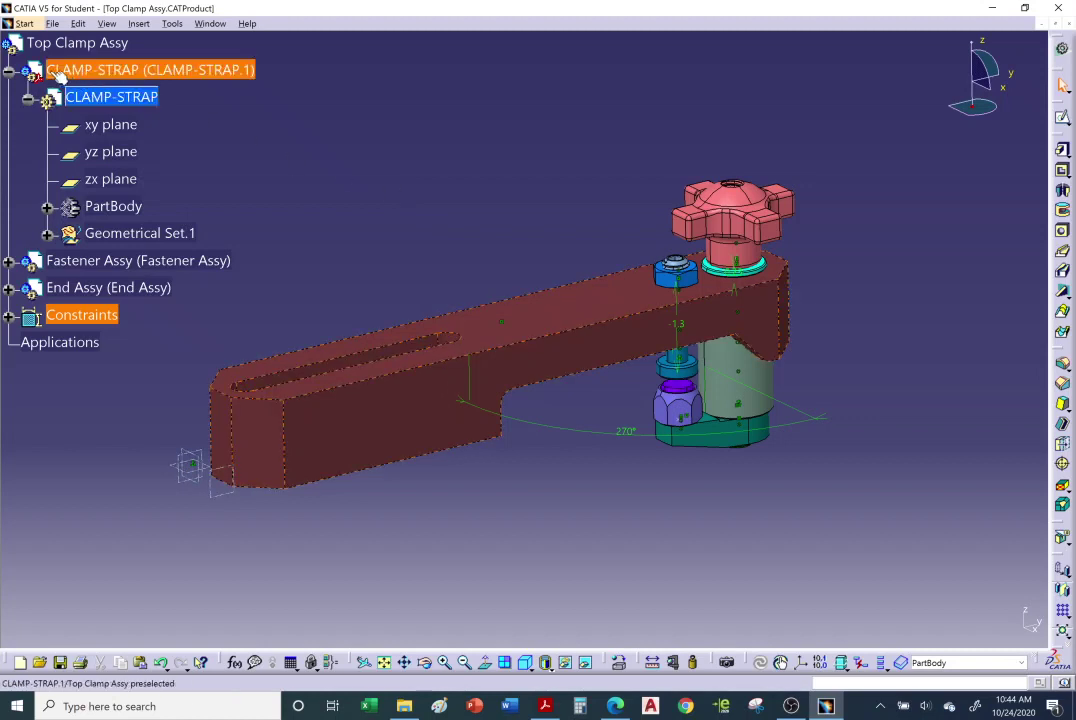
{"action": "left_click", "coordinate": [9, 72]}
- Review the file states and previews of the three products, CLAMP-STRAP.CATPart and 3-8_JAM_NUT.CATPart in Save Management, widening the State column
{"action": "left_click", "coordinate": [52, 24]}
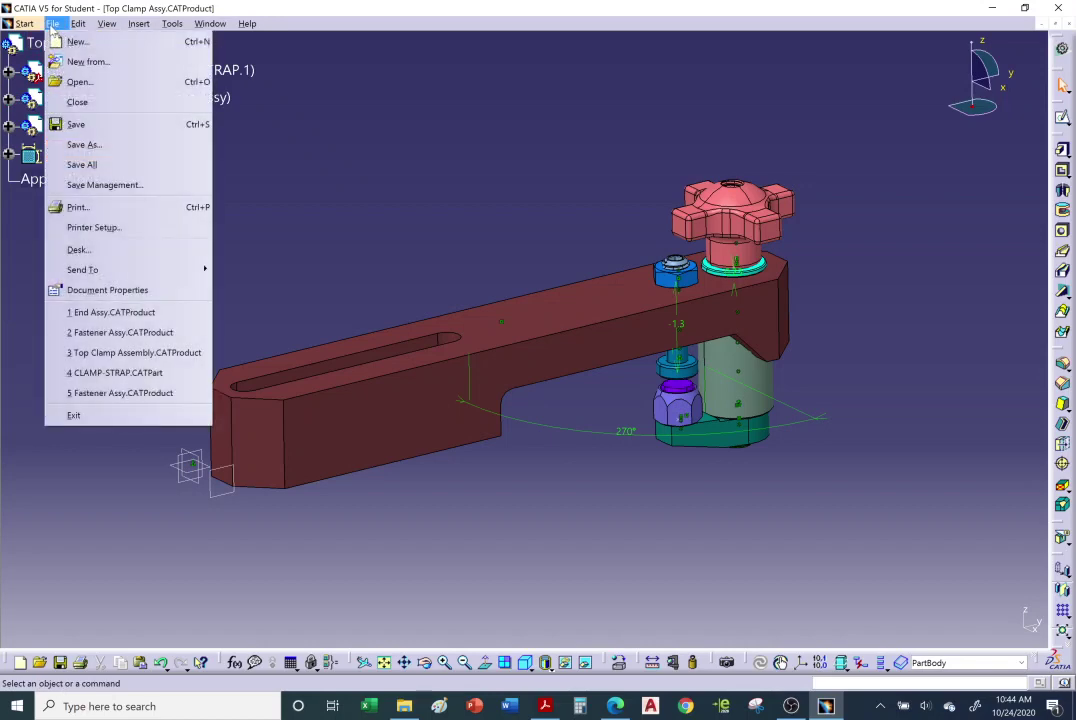
{"action": "left_click", "coordinate": [160, 185]}
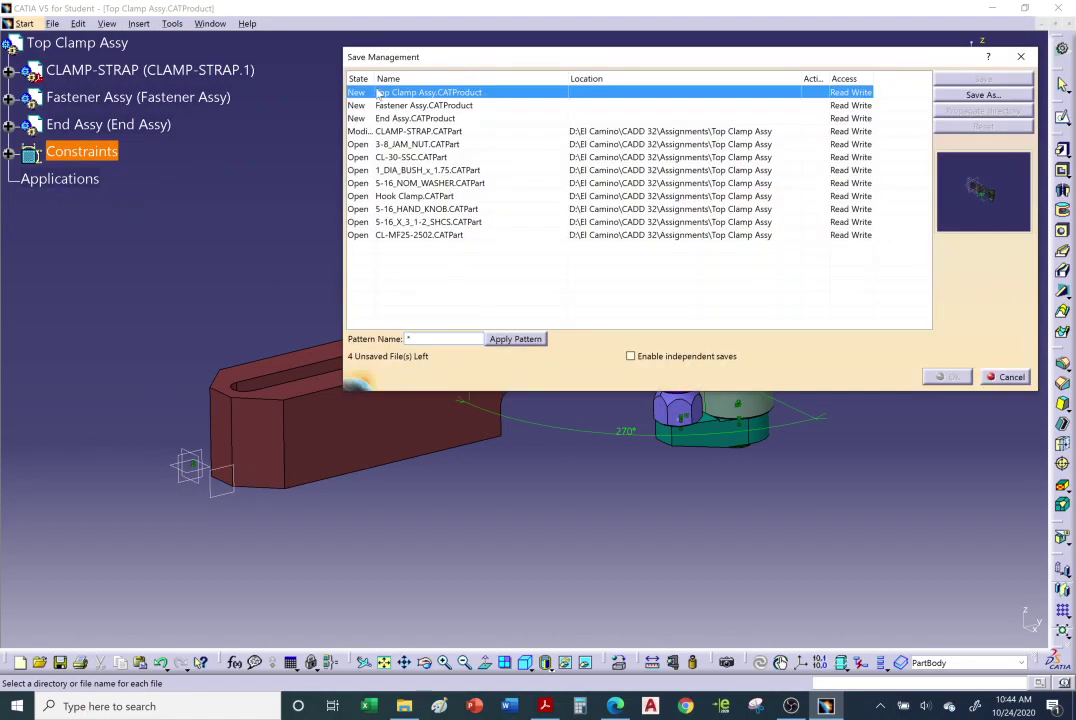
{"action": "left_click_drag", "start_coordinate": [376, 80], "coordinate": [396, 80]}
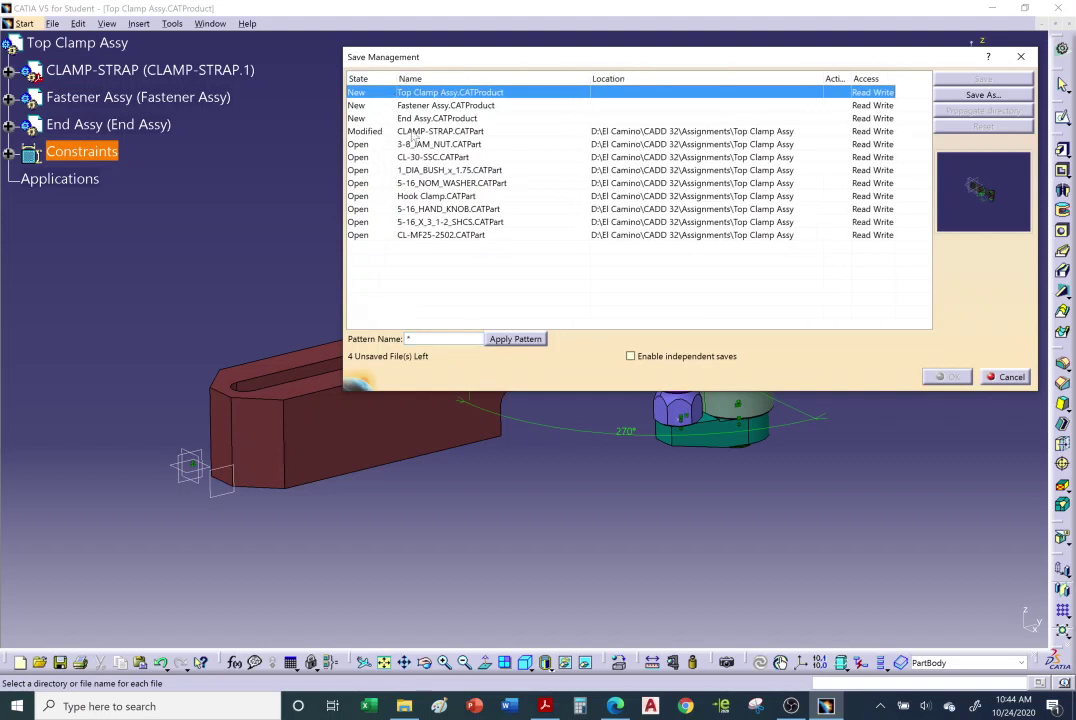
{"action": "left_click", "coordinate": [370, 133]}
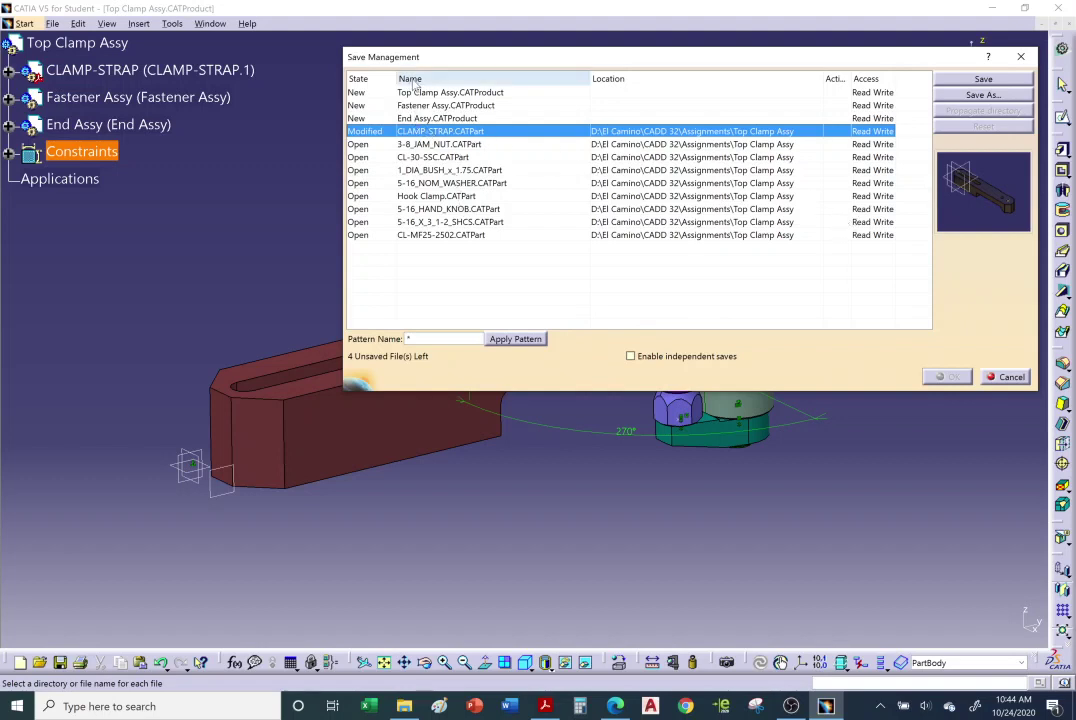
{"action": "left_click", "coordinate": [467, 93]}
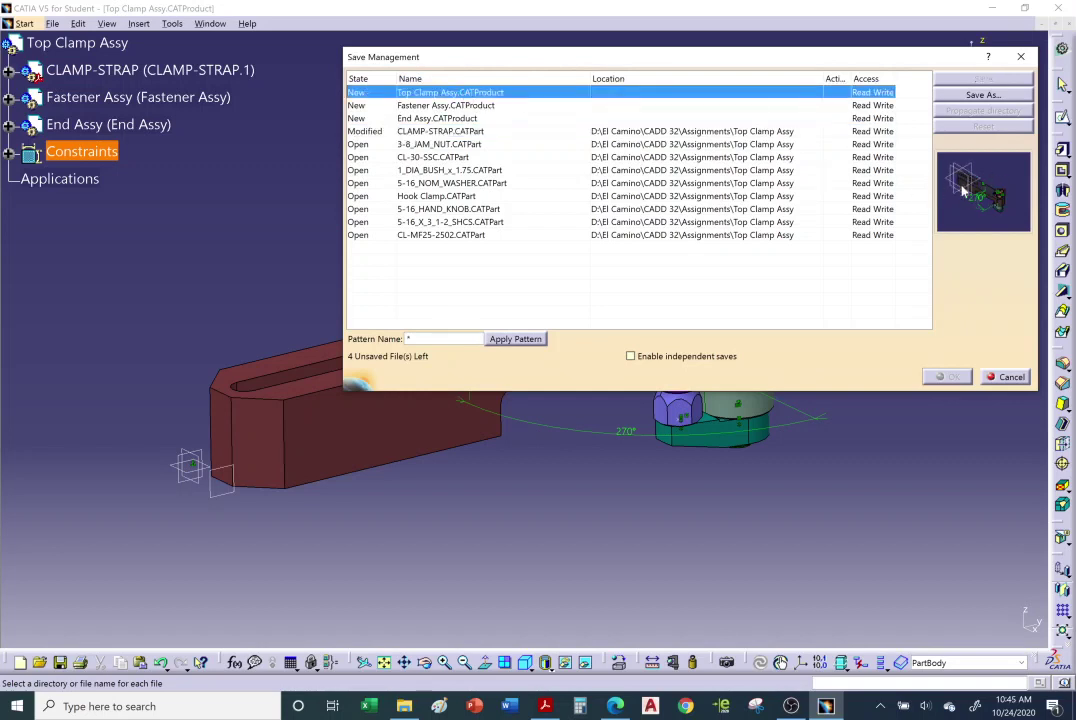
{"action": "left_click", "coordinate": [416, 103]}
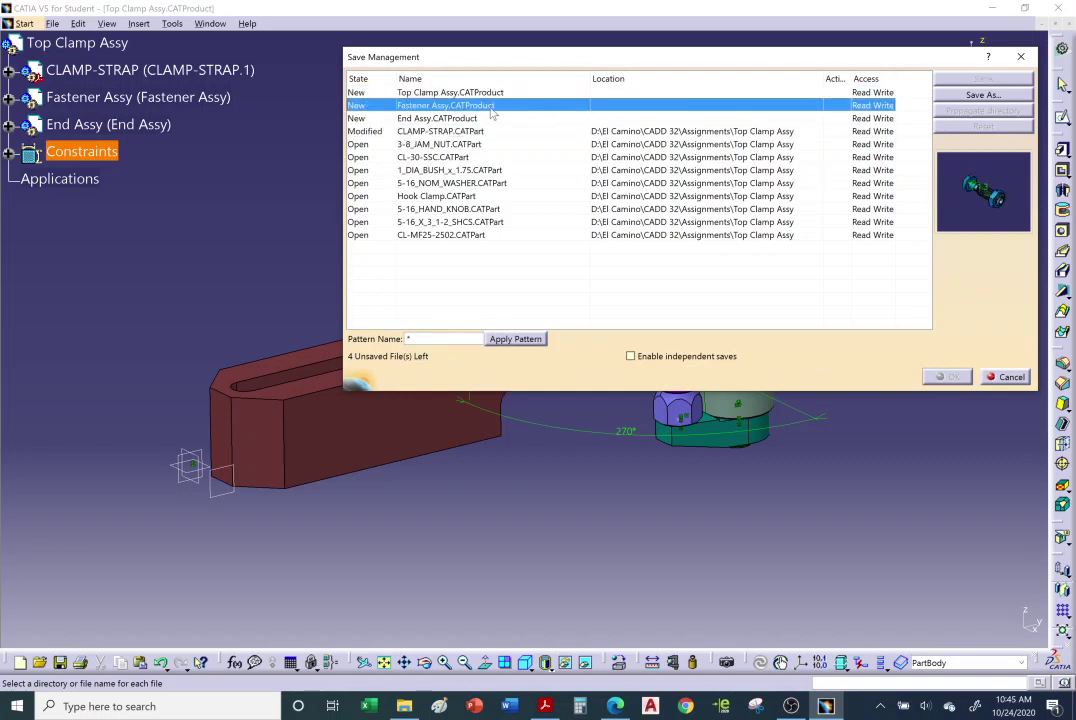
{"action": "left_click", "coordinate": [425, 118]}
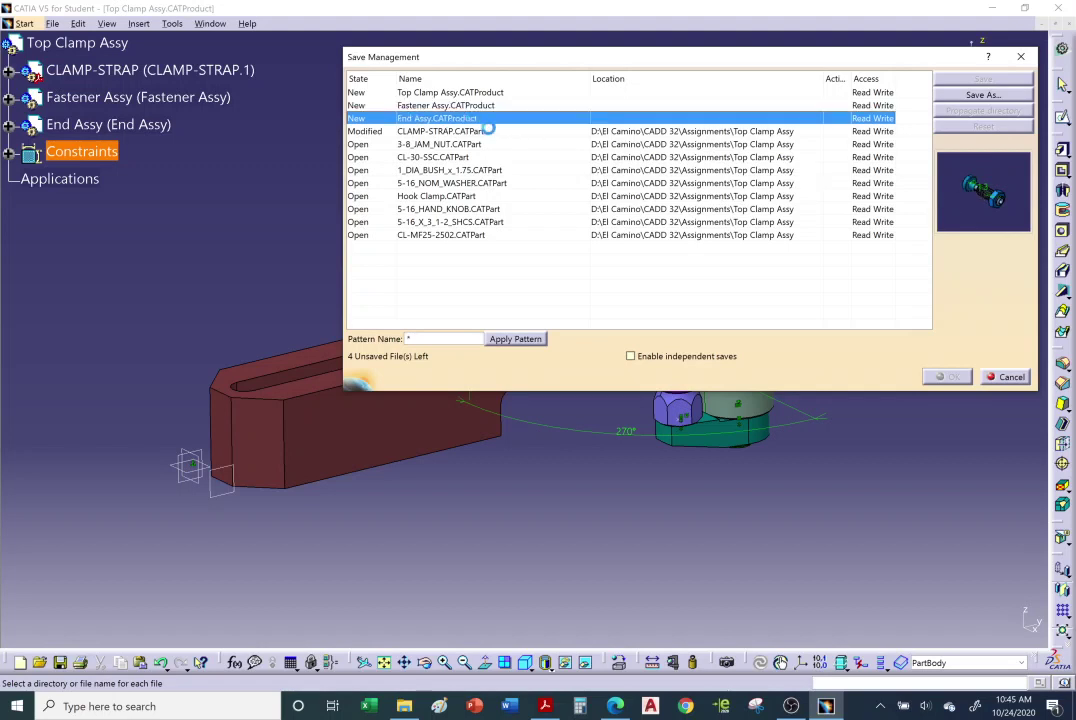
{"action": "left_click", "coordinate": [440, 131]}
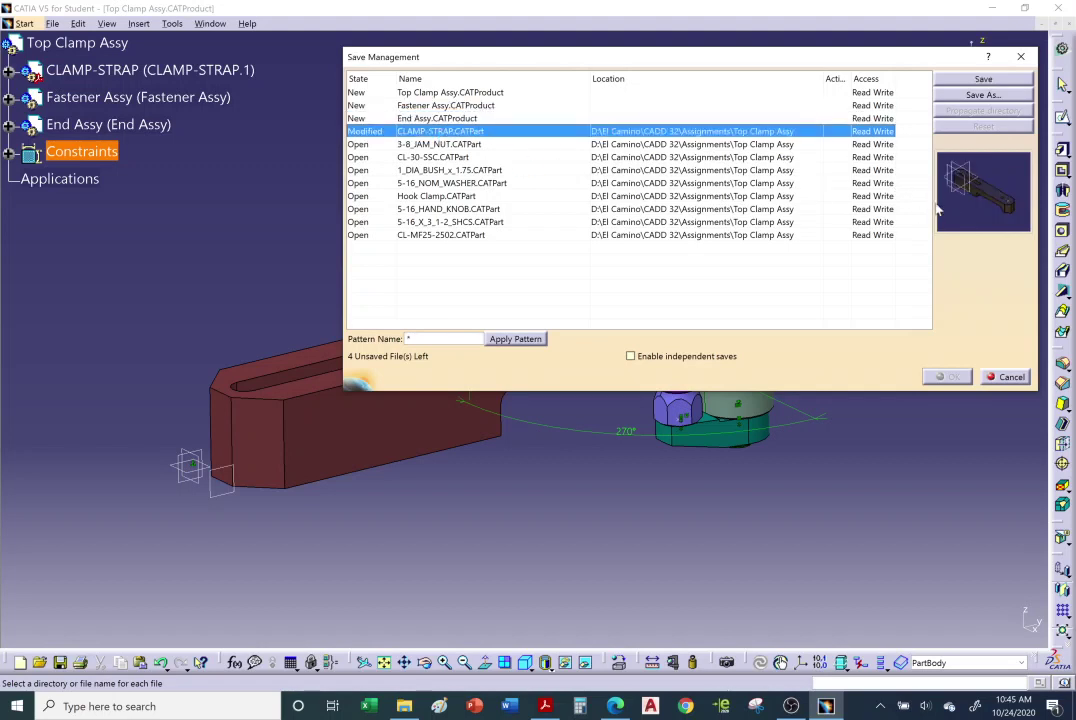
{"action": "left_click", "coordinate": [480, 145]}
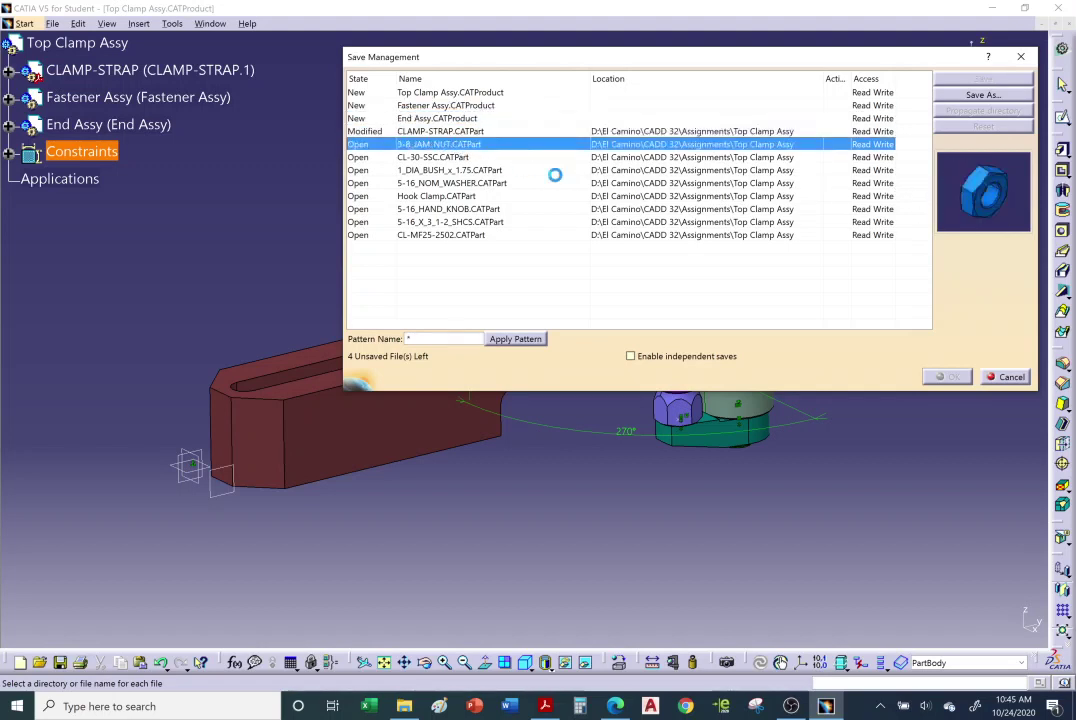
- Start saving Top Clamp Assy.CATProduct under a new location and create a folder named Clamp Assy on the Desktop
{"action": "left_click", "coordinate": [466, 93]}
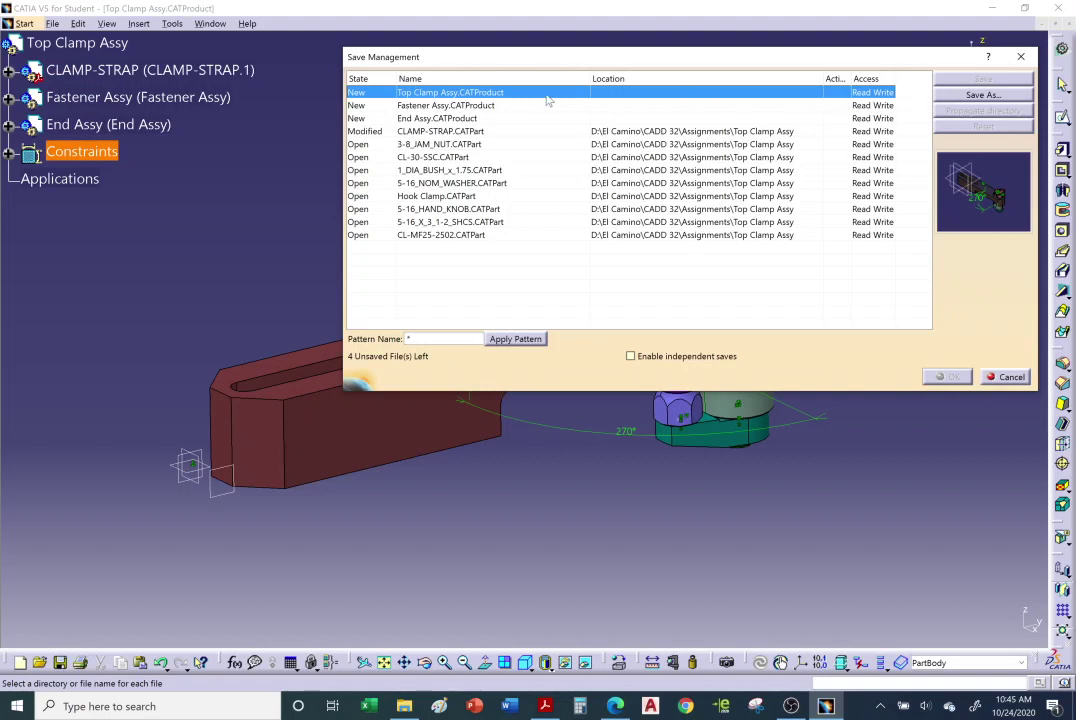
{"action": "left_click", "coordinate": [970, 96]}
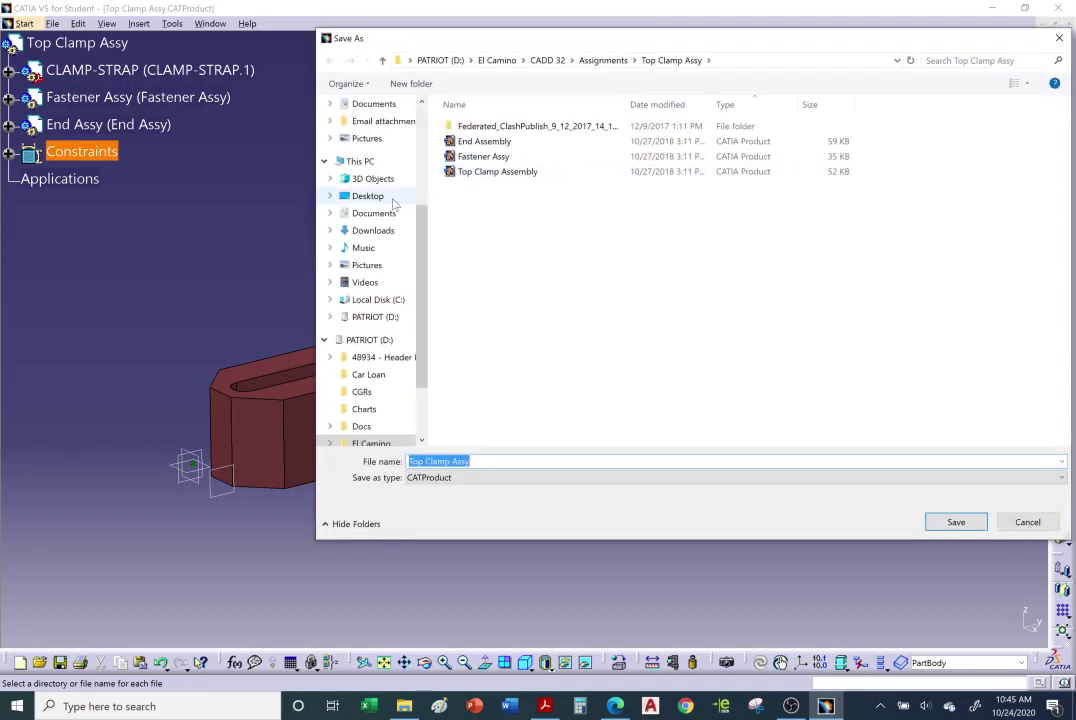
{"action": "left_click", "coordinate": [368, 196]}
{"action": "right_click", "coordinate": [548, 282]}
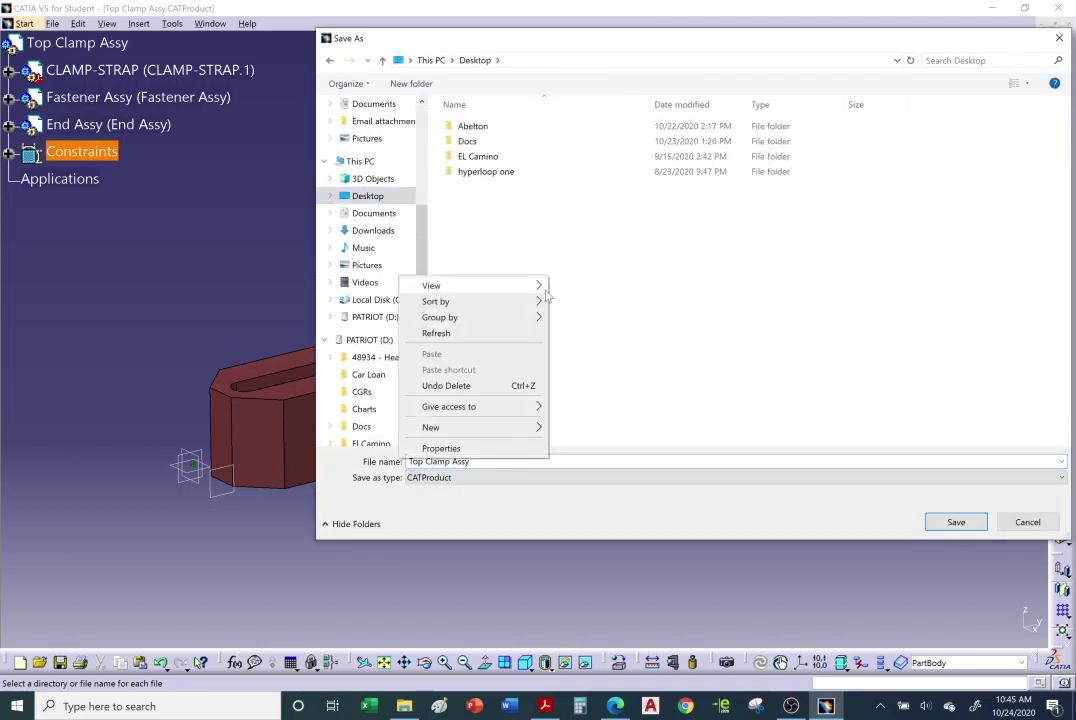
{"action": "mouse_move", "coordinate": [479, 427]}
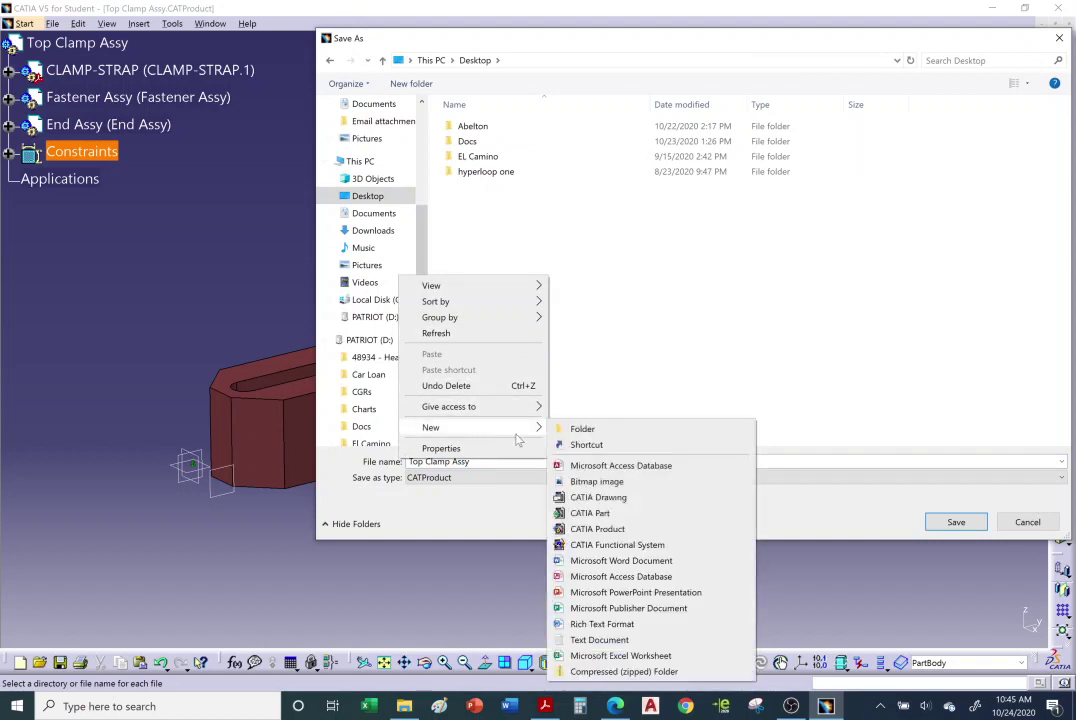
{"action": "left_click", "coordinate": [580, 428]}
{"action": "type", "text": "C"}
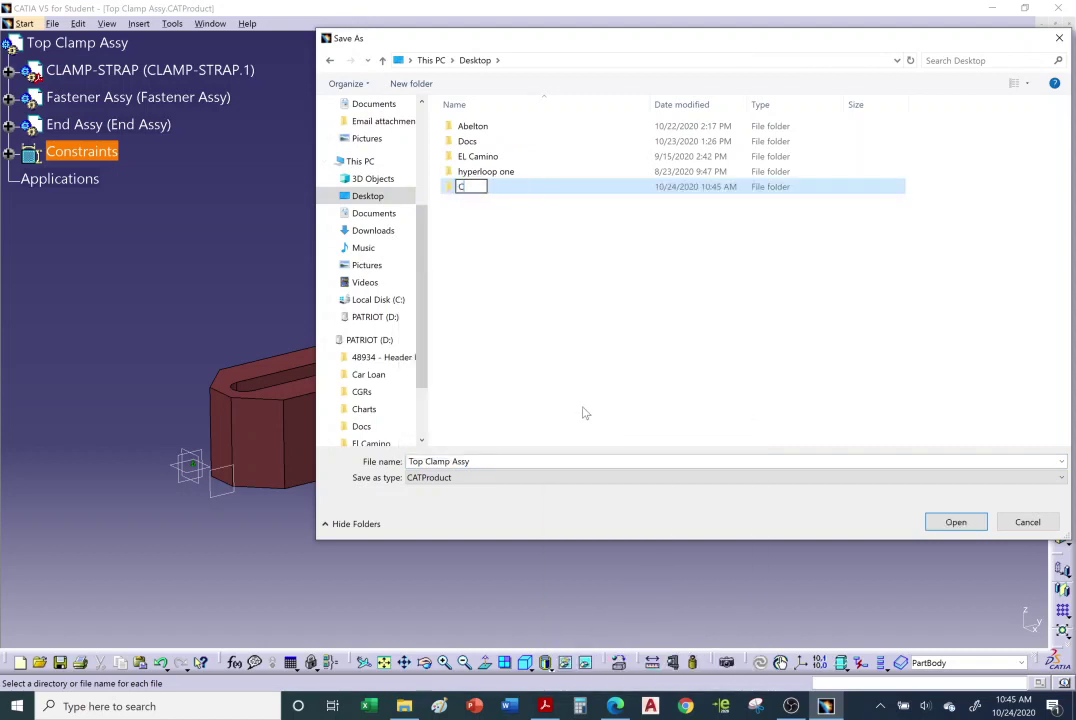
{"action": "type", "text": "lamp Assy"}
{"action": "left_click", "coordinate": [588, 408]}
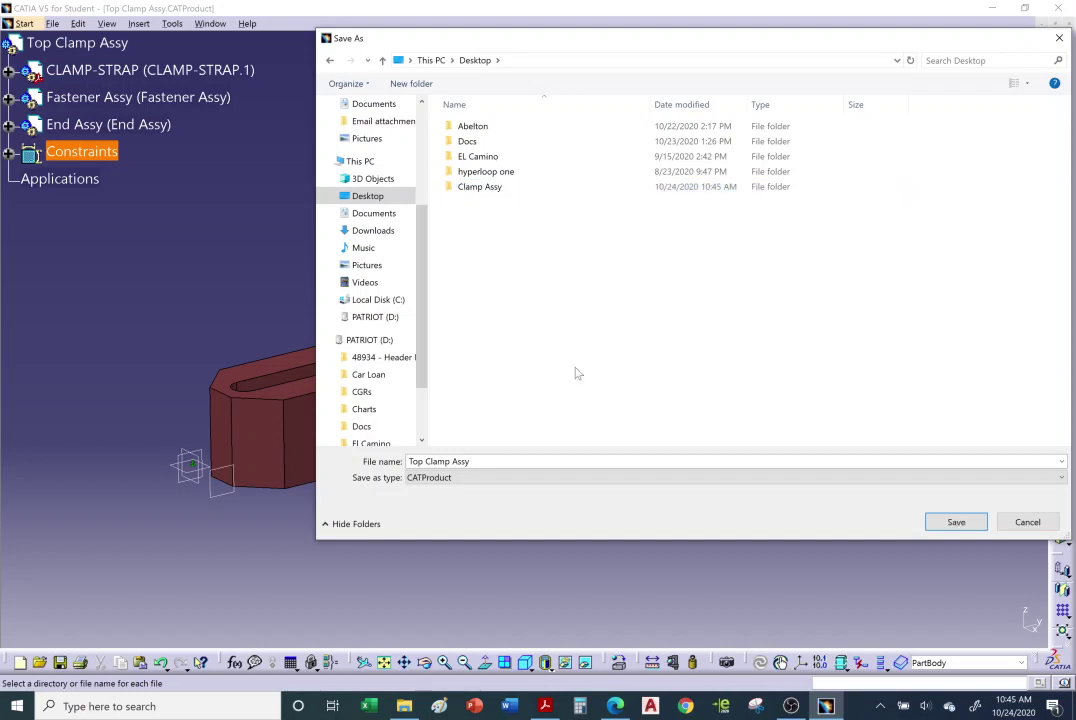
- Set Top Clamp Assy to save in the Clamp Assy folder, propagate that directory to all its files and widen the Action column
{"action": "left_click", "coordinate": [484, 193]}
{"action": "double_click", "coordinate": [484, 190]}
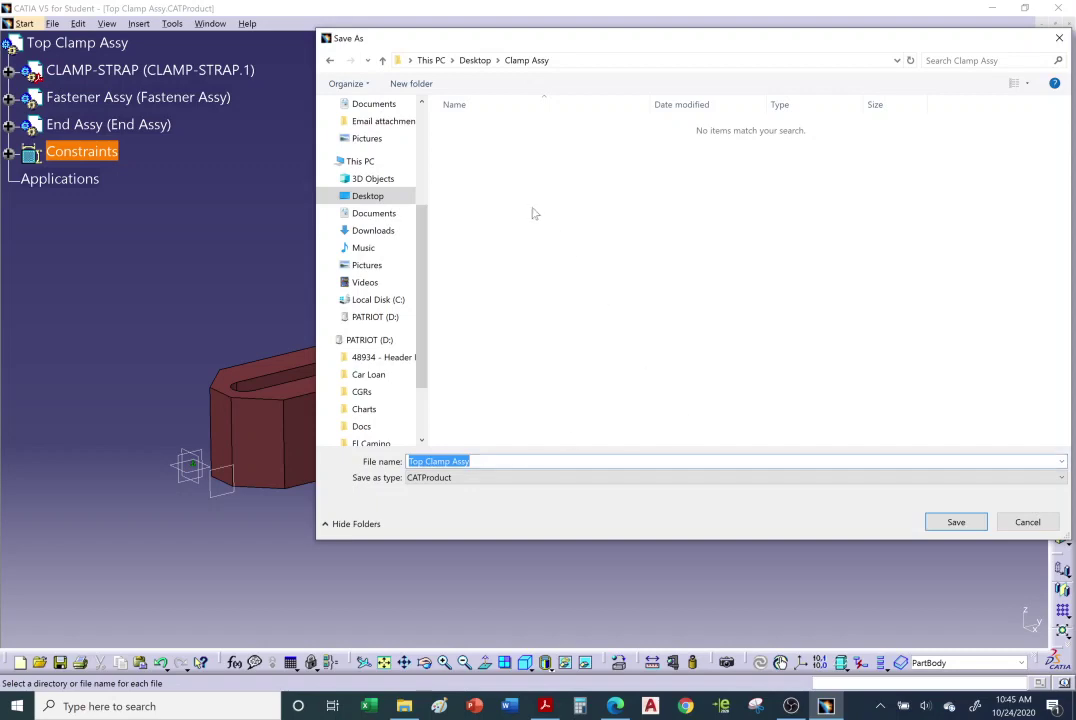
{"action": "left_click", "coordinate": [945, 522]}
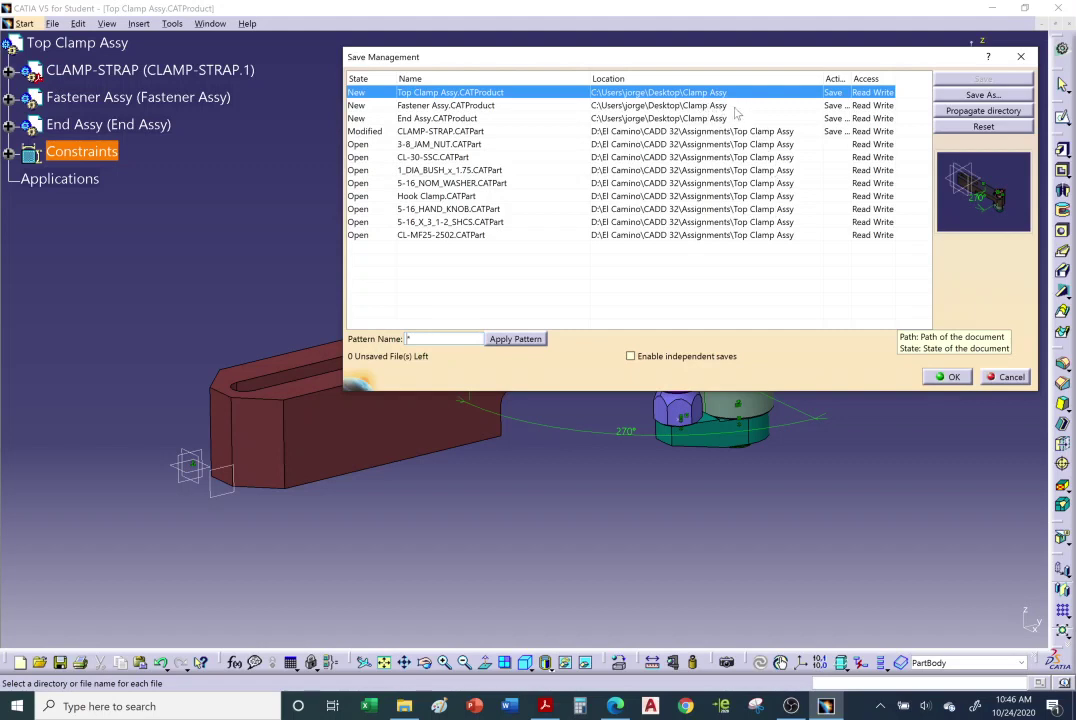
{"action": "left_click", "coordinate": [950, 110]}
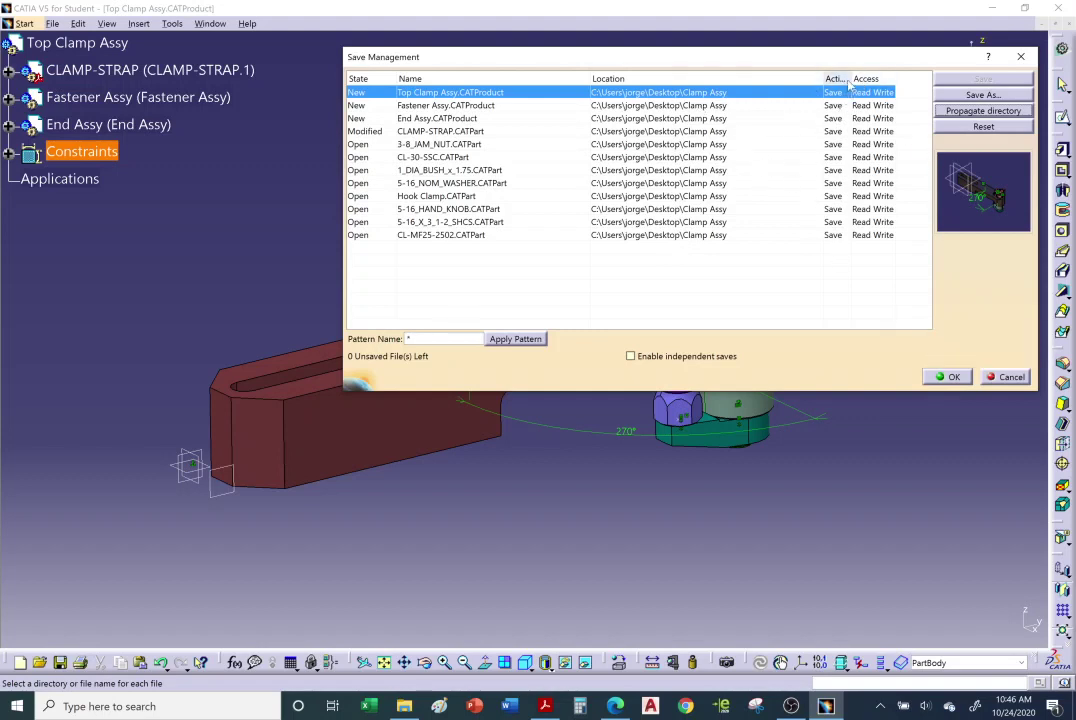
{"action": "left_click_drag", "start_coordinate": [849, 78], "coordinate": [865, 78]}
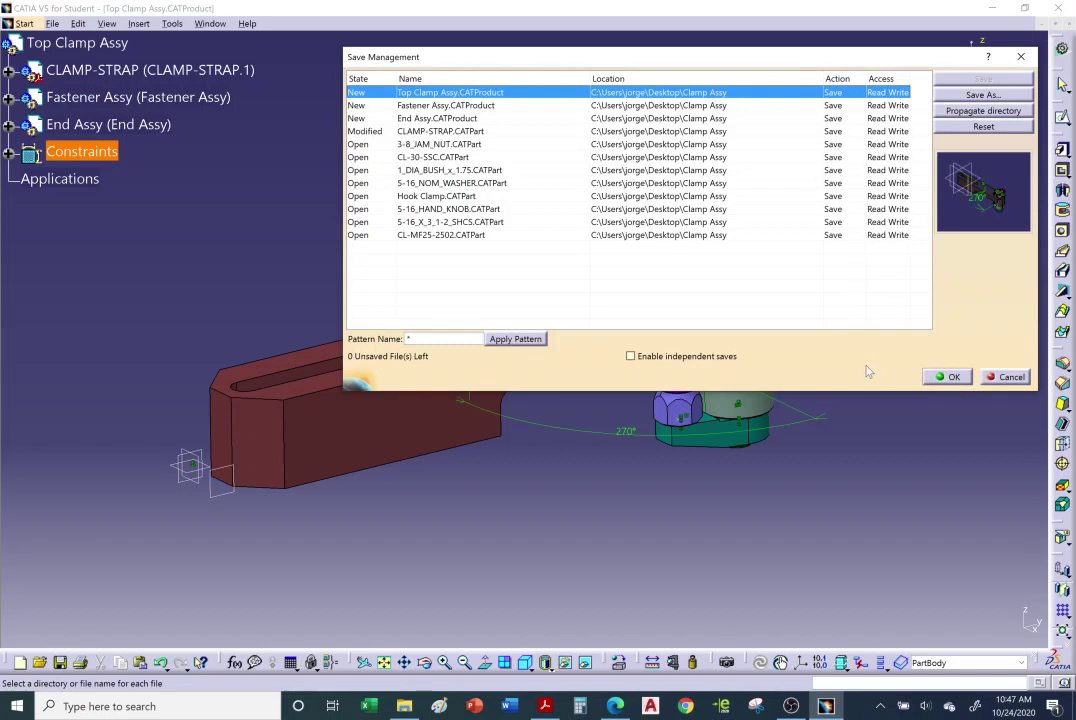
- Save all the listed assembly files to the Clamp Assy folder and move that folder to an open area of the Desktop
{"action": "left_click", "coordinate": [950, 383]}
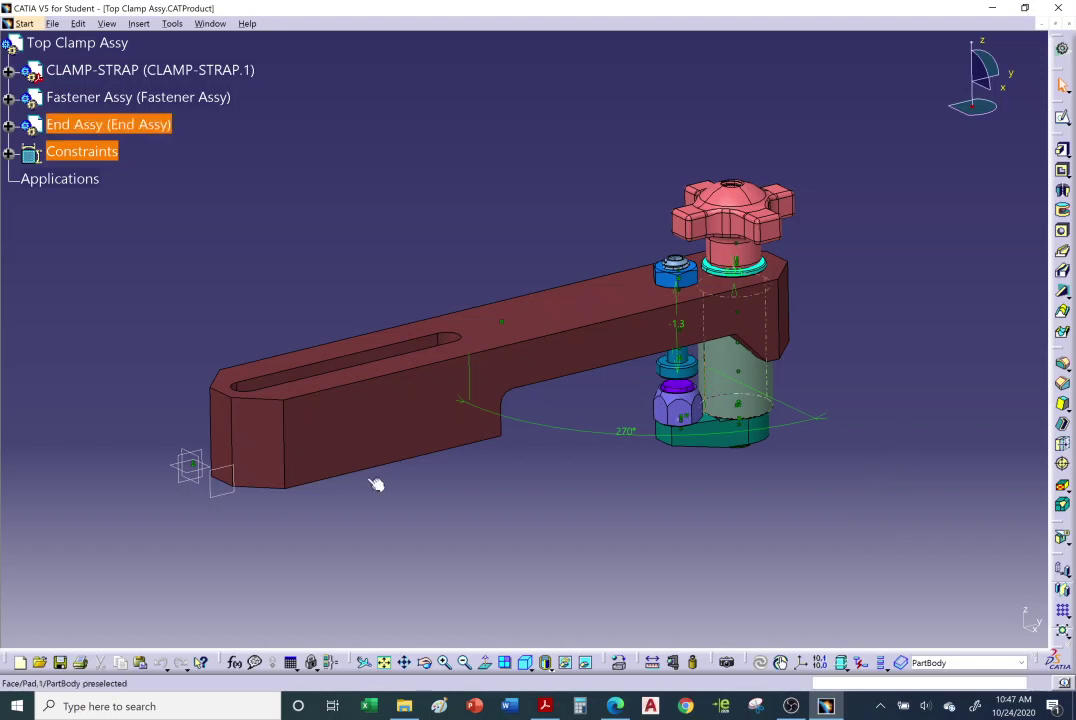
{"action": "left_click", "coordinate": [992, 8]}
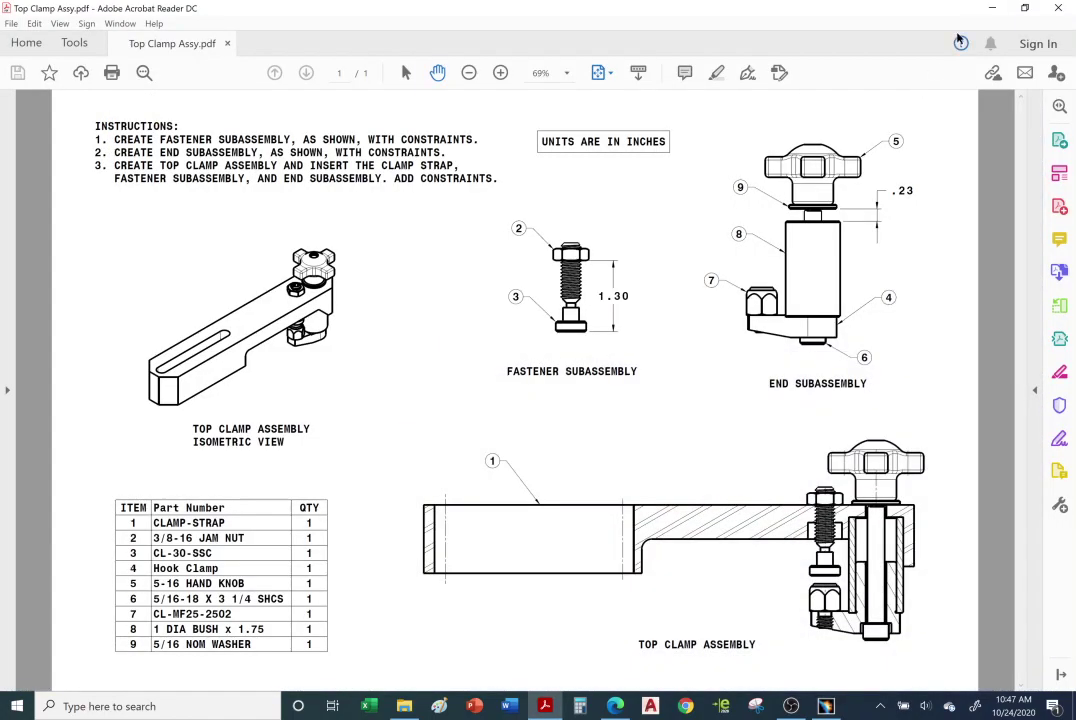
{"action": "left_click", "coordinate": [992, 8]}
{"action": "left_click", "coordinate": [892, 55]}
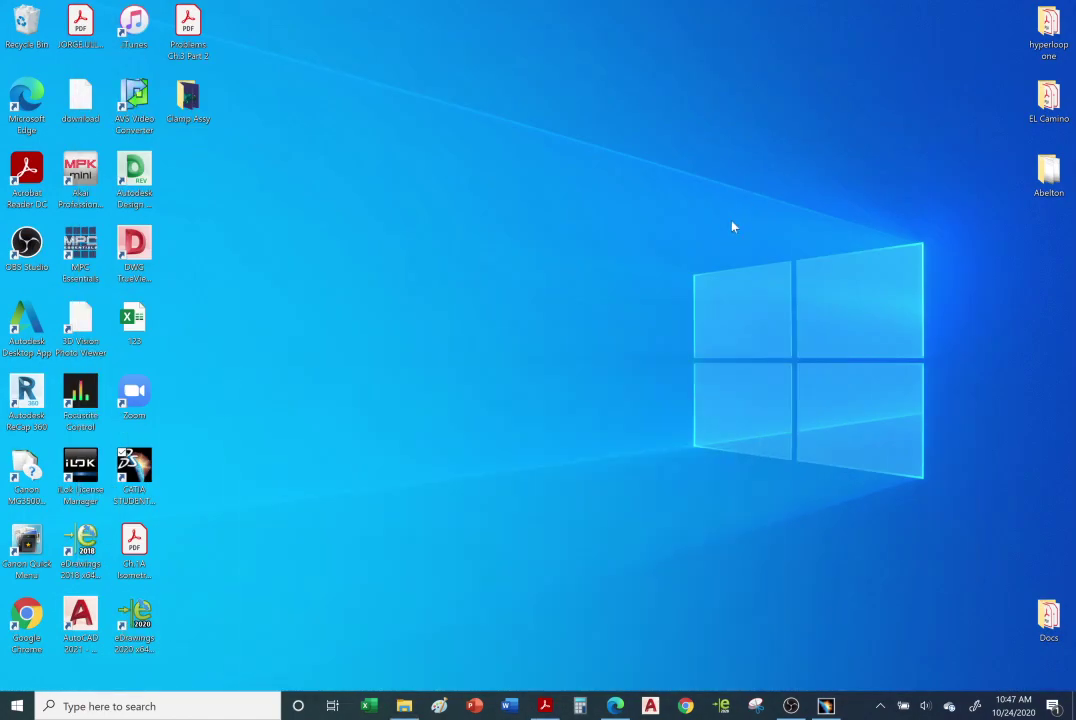
{"action": "left_click_drag", "start_coordinate": [188, 97], "coordinate": [511, 100]}
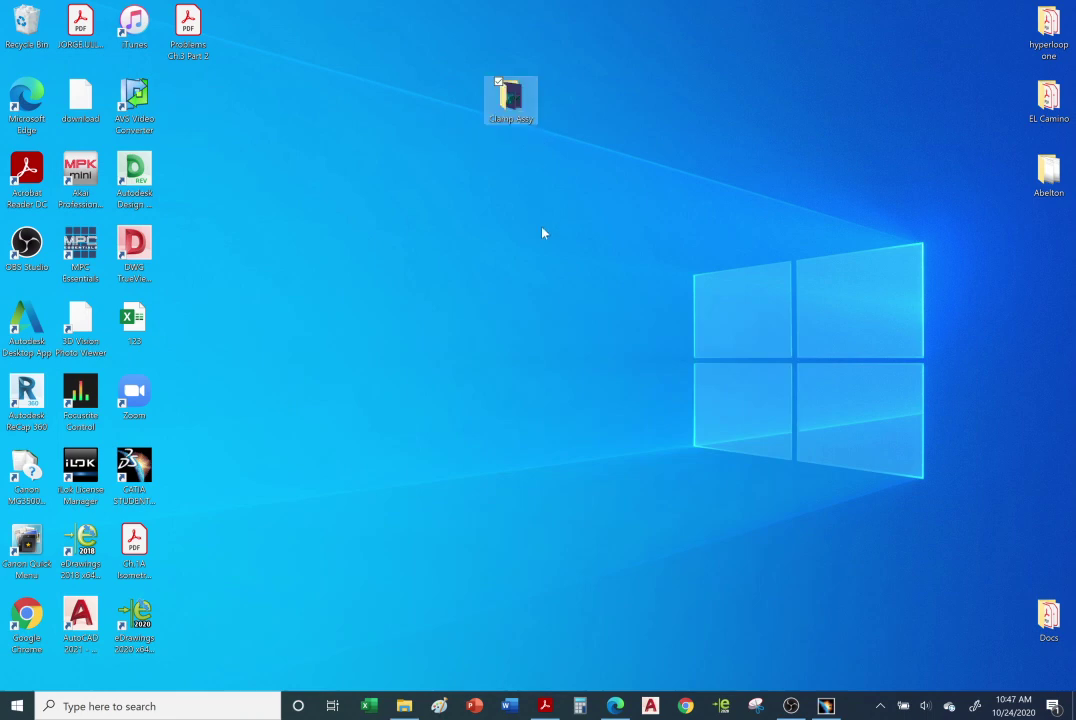
- Open the Clamp Assy folder and check the saved Top Clamp, Fastener and End Assy products plus the CLAMP-STRAP and Hook Clamp parts
{"action": "double_click", "coordinate": [517, 119]}
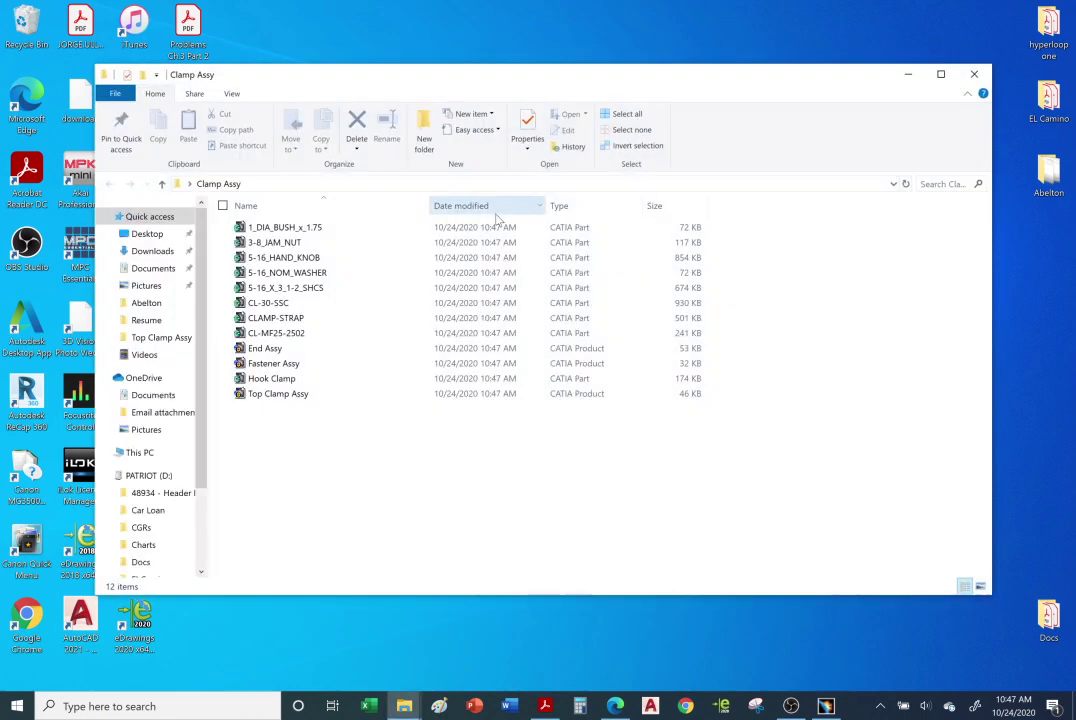
{"action": "left_click", "coordinate": [262, 397]}
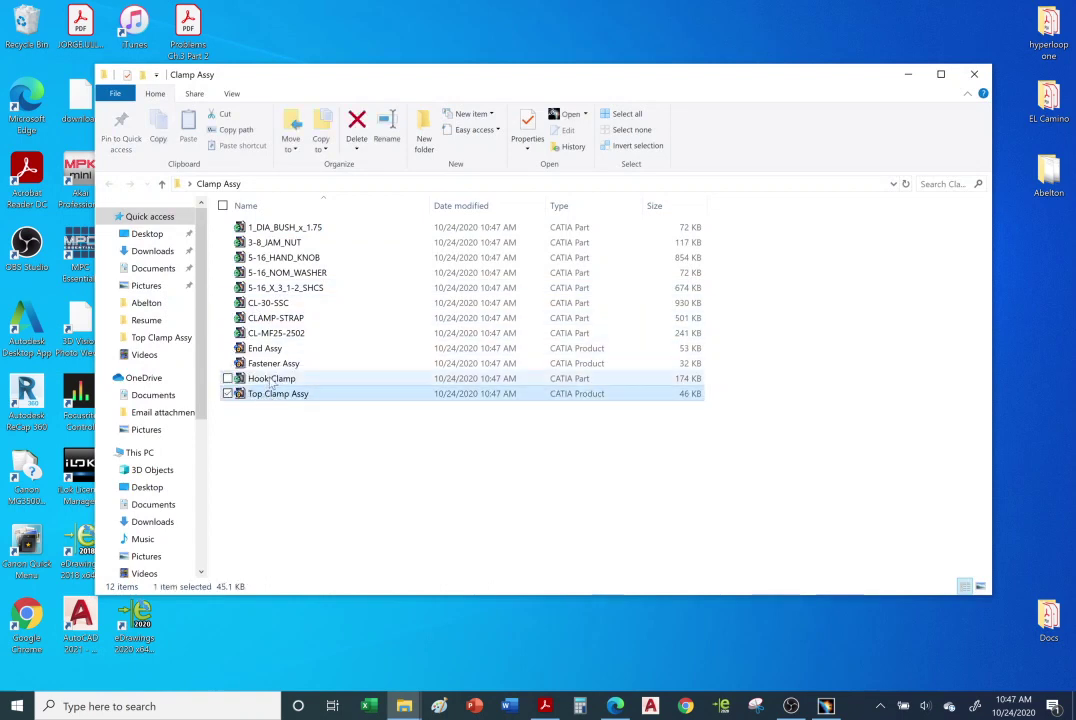
{"action": "left_click", "coordinate": [272, 363]}
{"action": "left_click", "coordinate": [272, 350]}
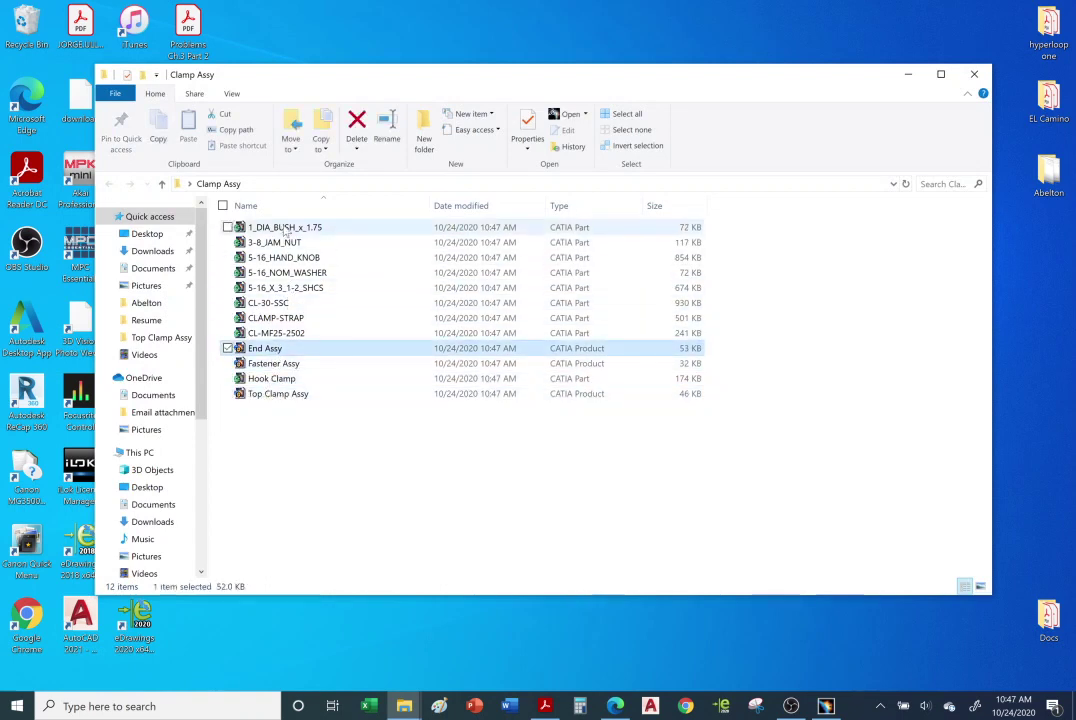
{"action": "left_click", "coordinate": [276, 318]}
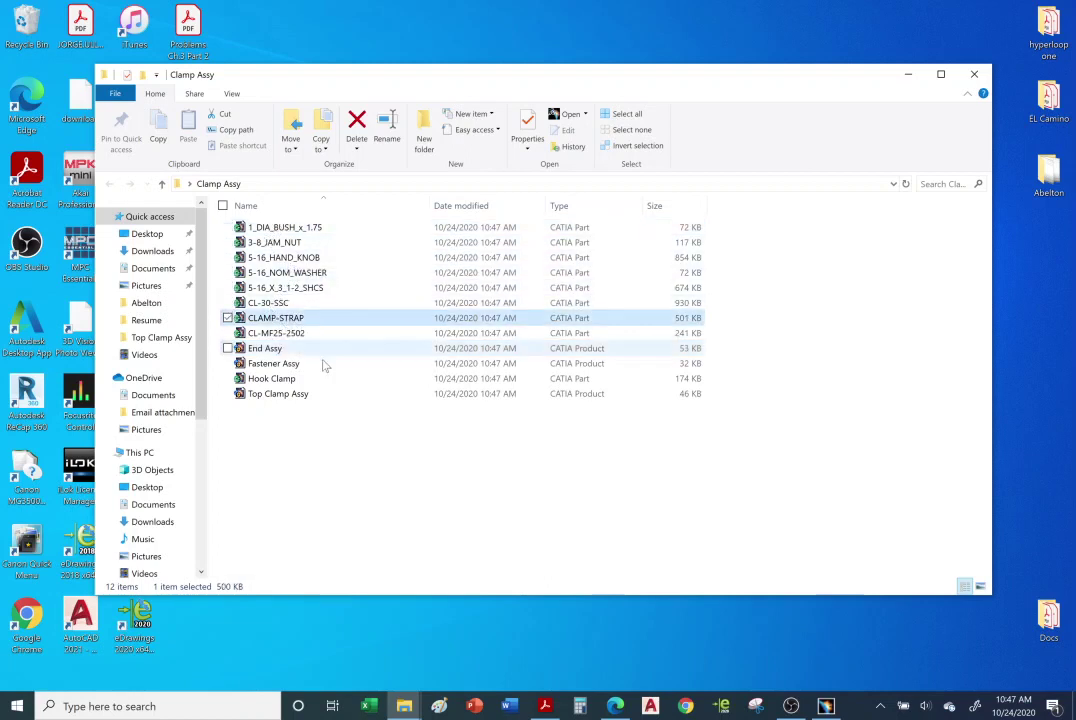
{"action": "left_click", "coordinate": [300, 379]}
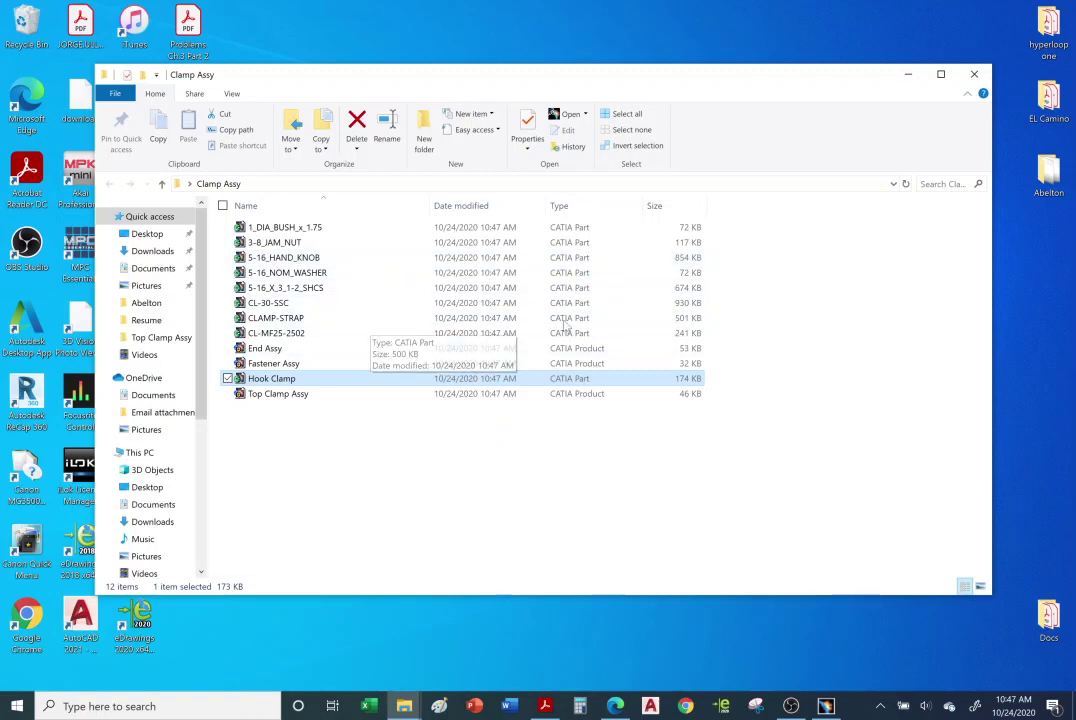
{"action": "left_click", "coordinate": [502, 467]}
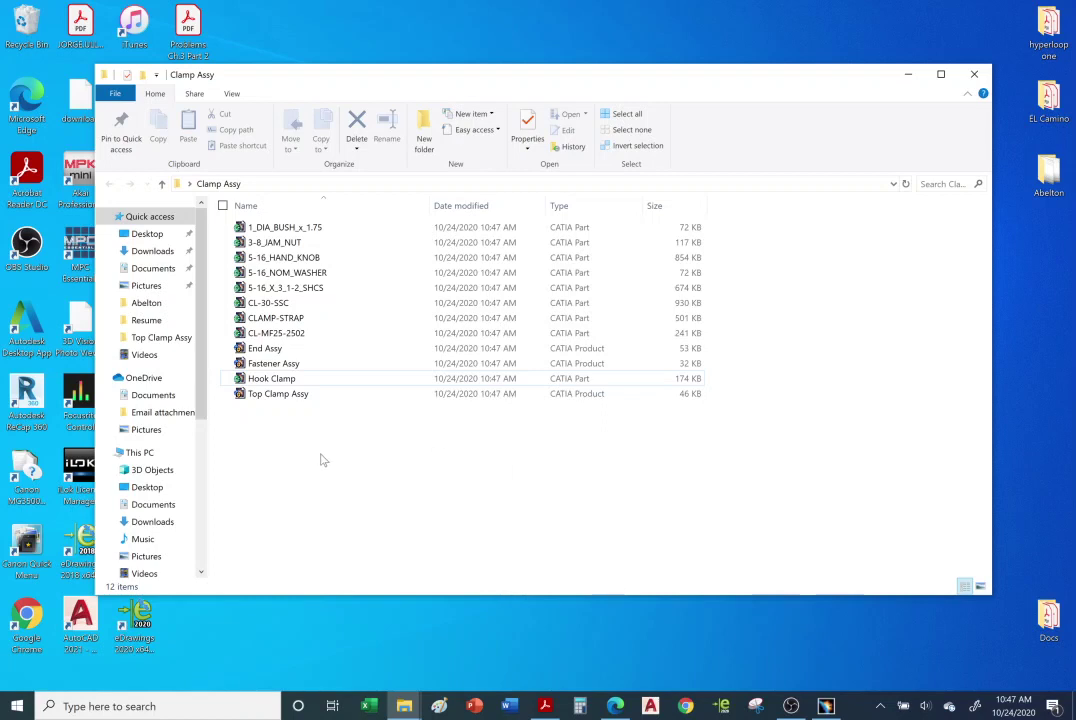
- Go through the product and part files from Top Clamp Assy up to 5-16_NOM_WASHER and close the folder window
{"action": "left_click", "coordinate": [302, 396]}
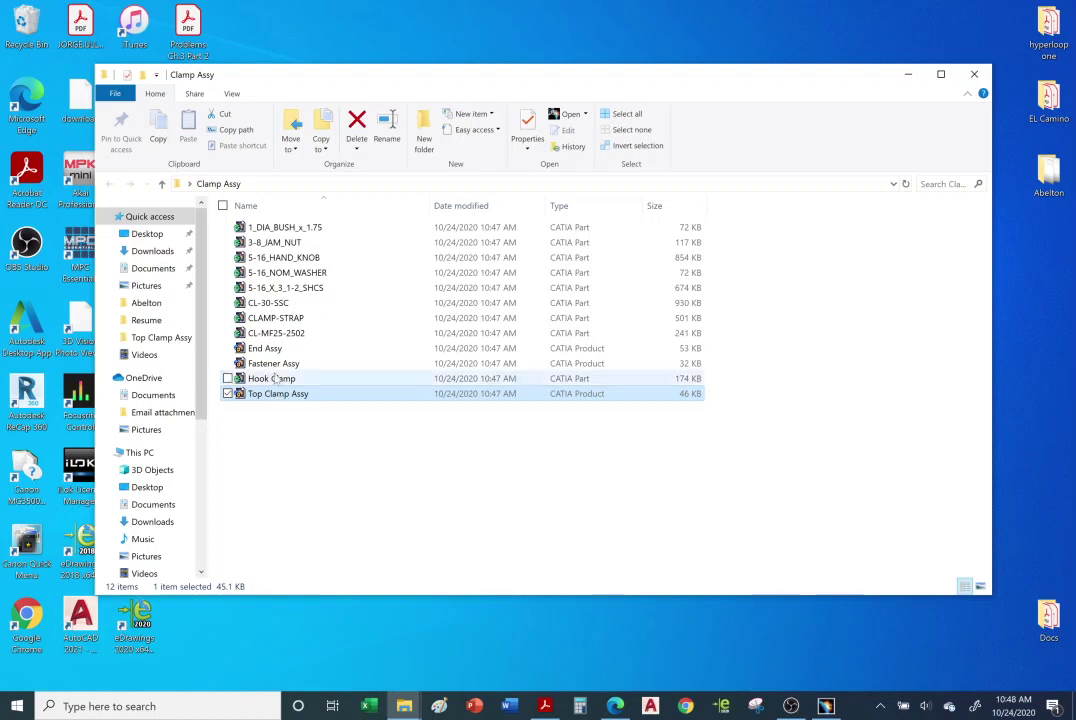
{"action": "left_click", "coordinate": [273, 363]}
{"action": "left_click", "coordinate": [266, 348]}
{"action": "left_click", "coordinate": [278, 333]}
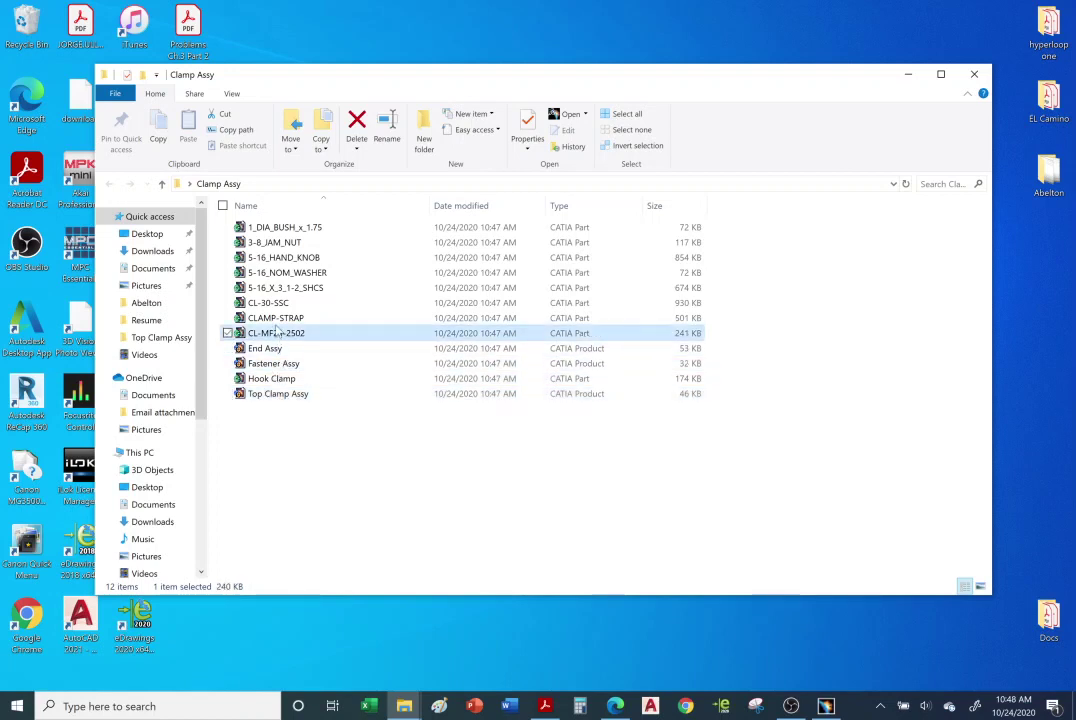
{"action": "left_click", "coordinate": [276, 318]}
{"action": "left_click", "coordinate": [275, 303]}
{"action": "left_click", "coordinate": [275, 288]}
{"action": "left_click", "coordinate": [272, 273]}
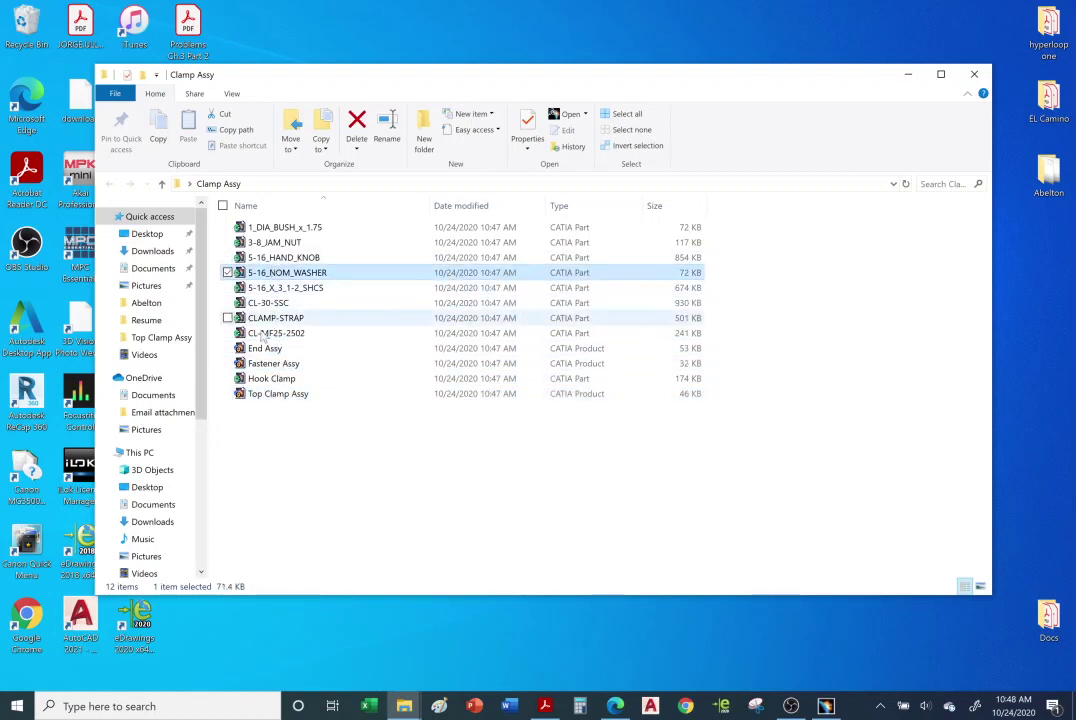
{"action": "left_click", "coordinate": [275, 348]}
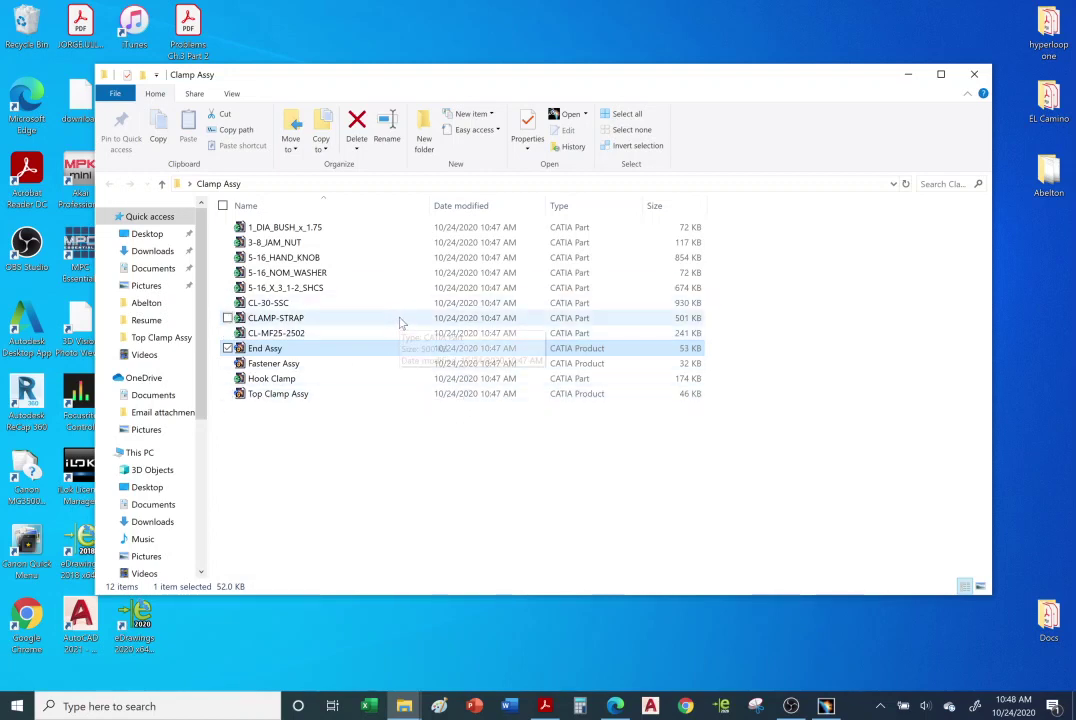
{"action": "left_click", "coordinate": [974, 74]}
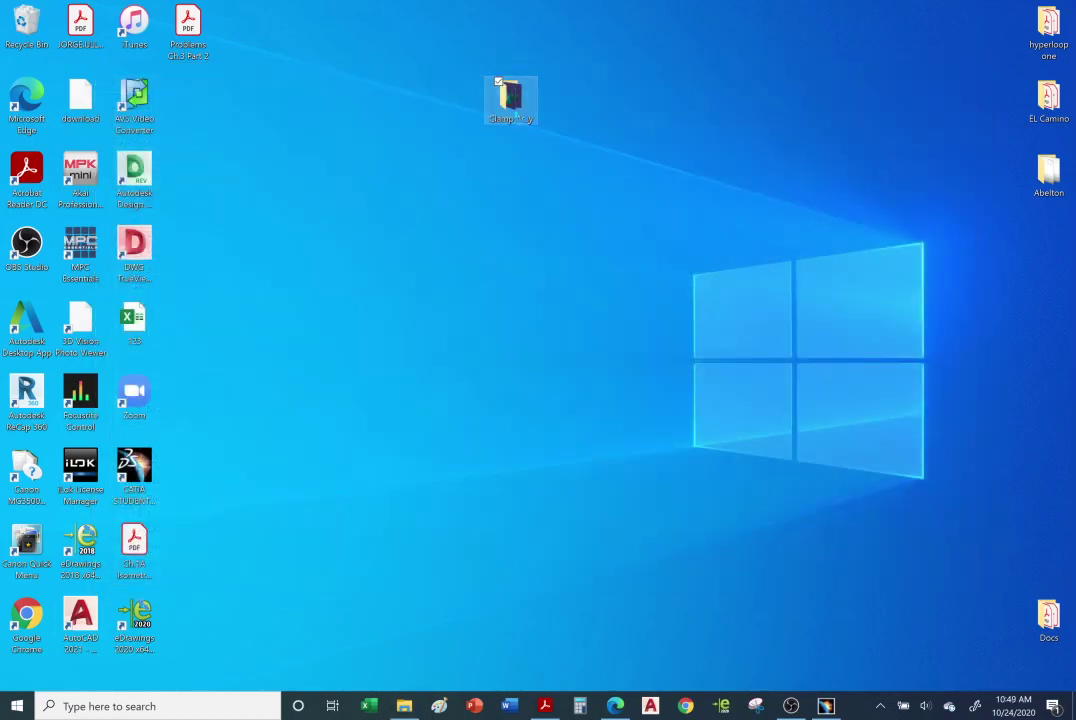
- Compress the Clamp Assy folder into a zipped folder of the same name and place it beside the original on the Desktop
{"action": "right_click", "coordinate": [521, 119]}
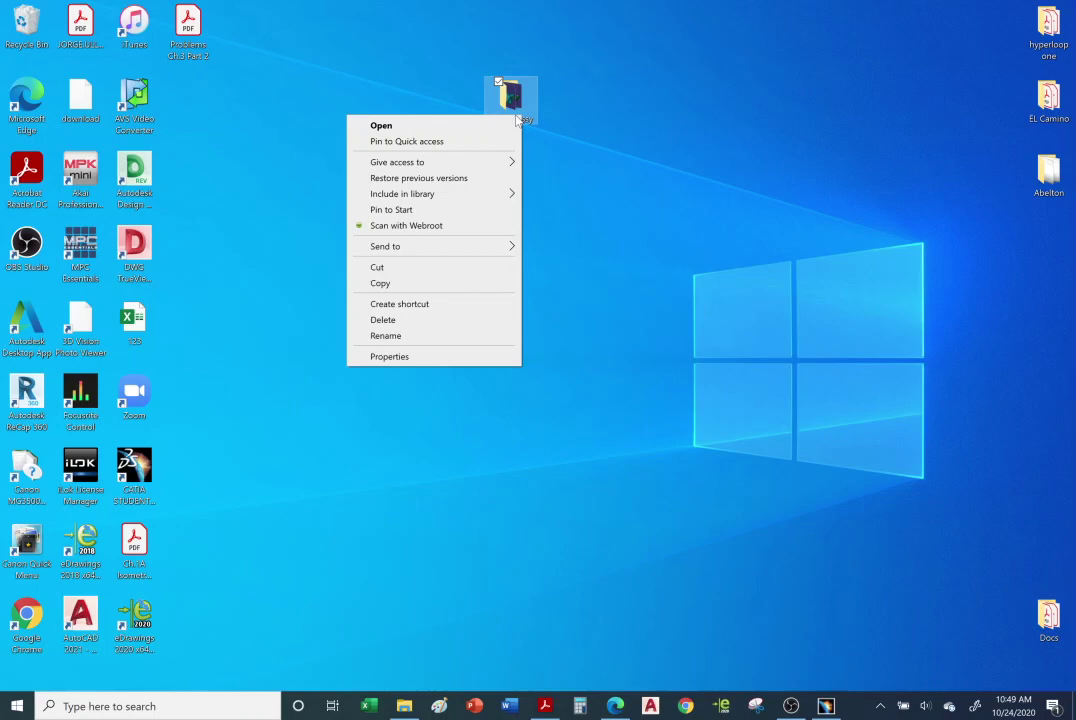
{"action": "mouse_move", "coordinate": [473, 250]}
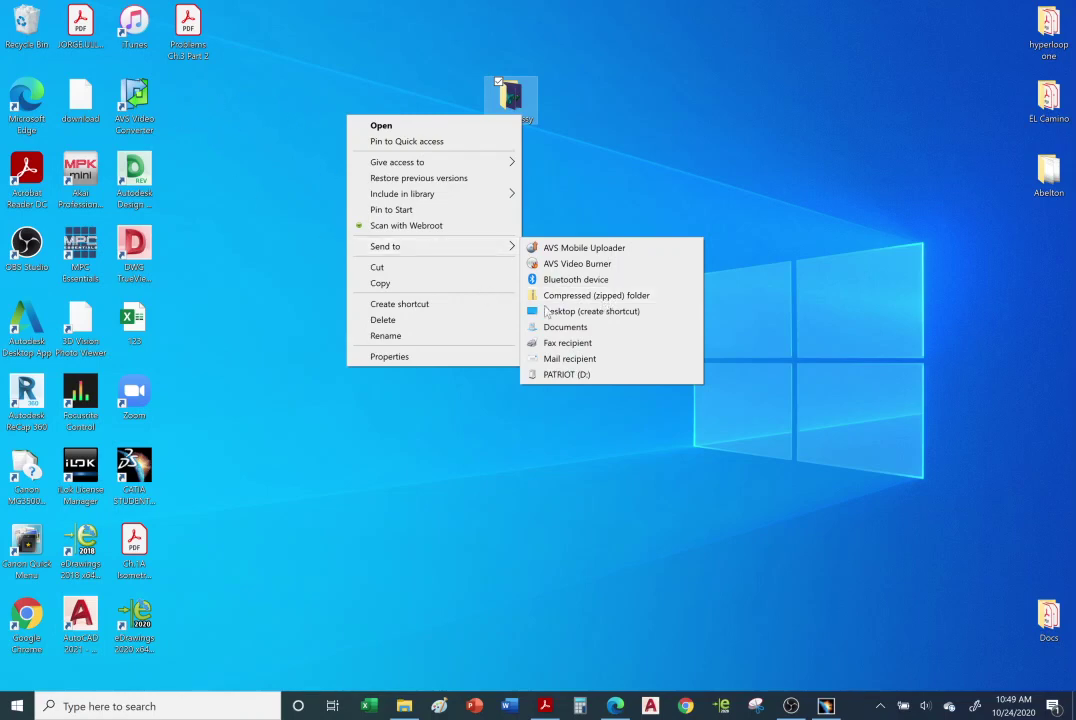
{"action": "left_click", "coordinate": [607, 297]}
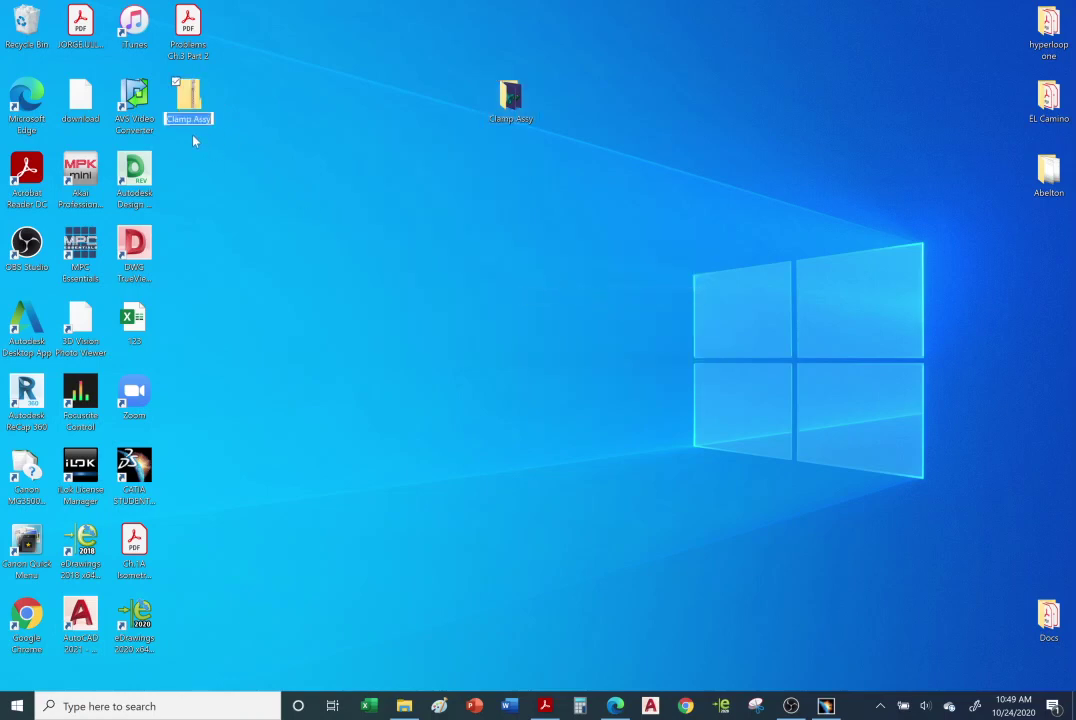
{"action": "left_click_drag", "start_coordinate": [188, 97], "coordinate": [567, 117]}
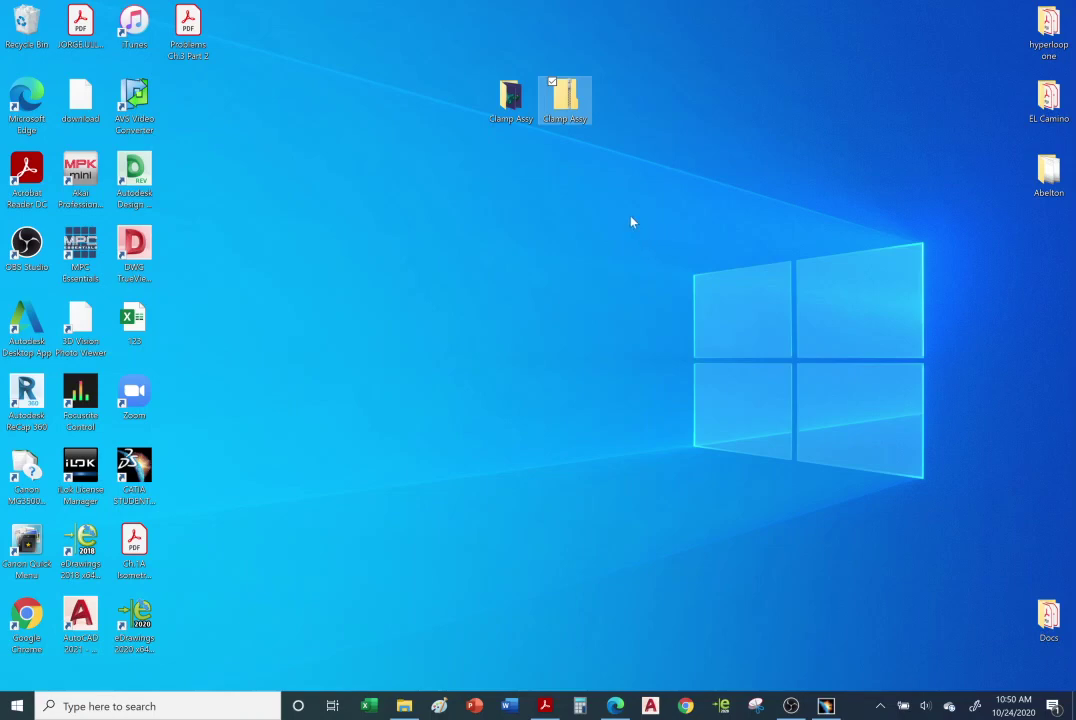
- Switch back to CATIA and look over the completed Top Clamp Assy model
{"action": "left_click", "coordinate": [825, 706]}
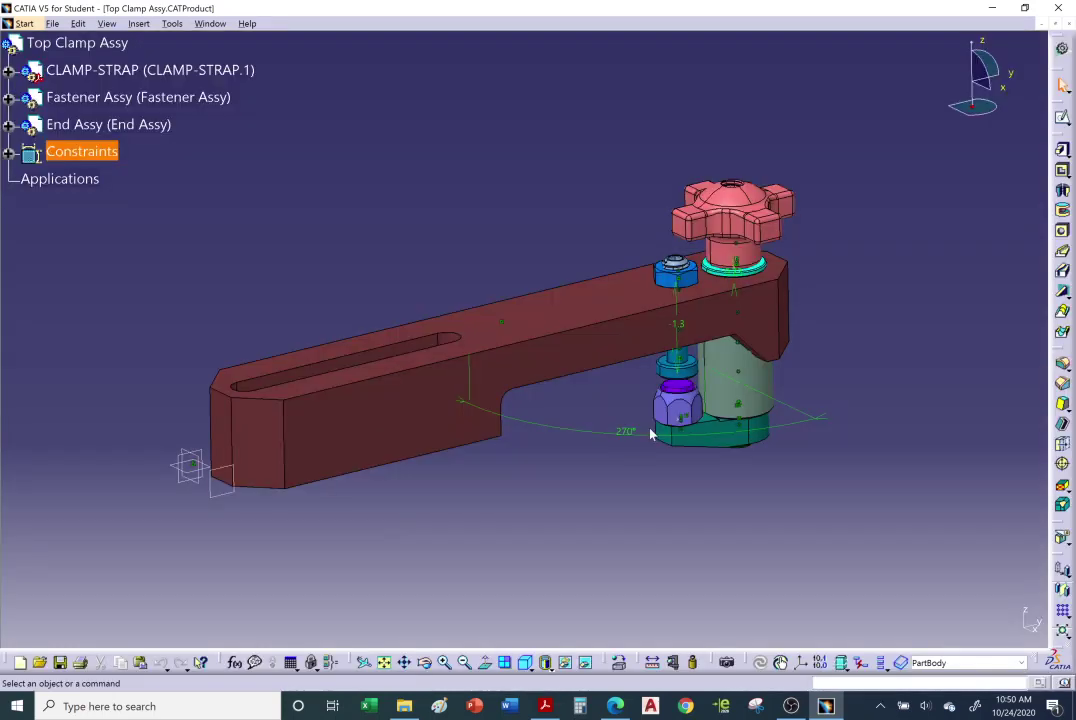
{"action": "middle_click_drag", "start_coordinate": [645, 433], "coordinate": [591, 389]}
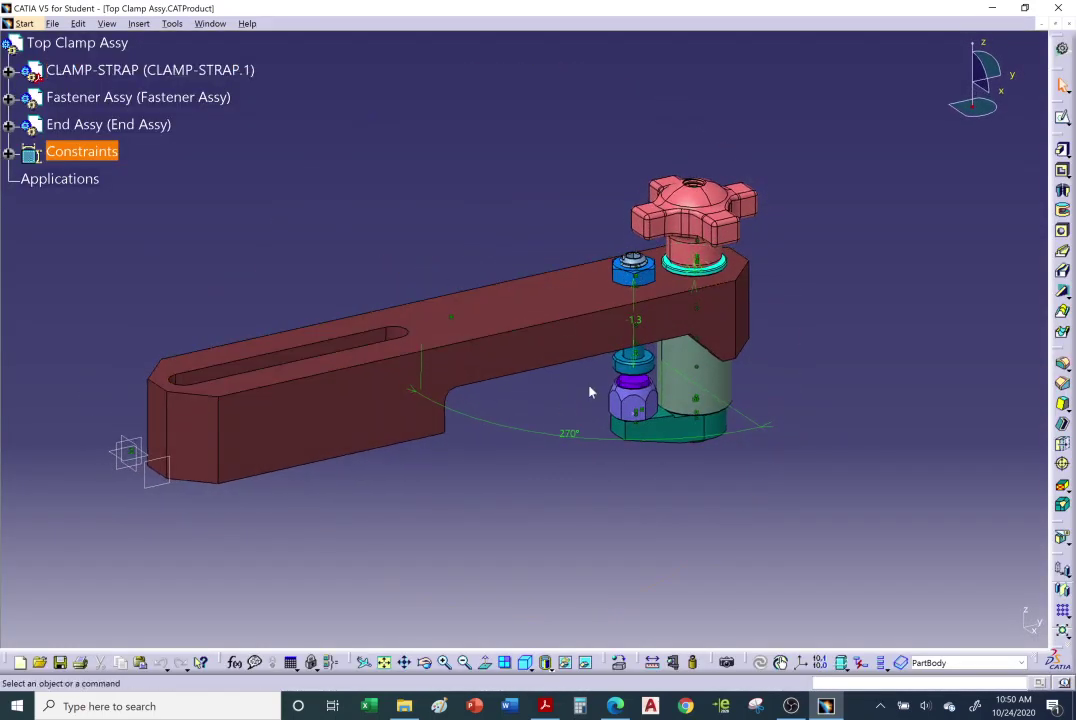